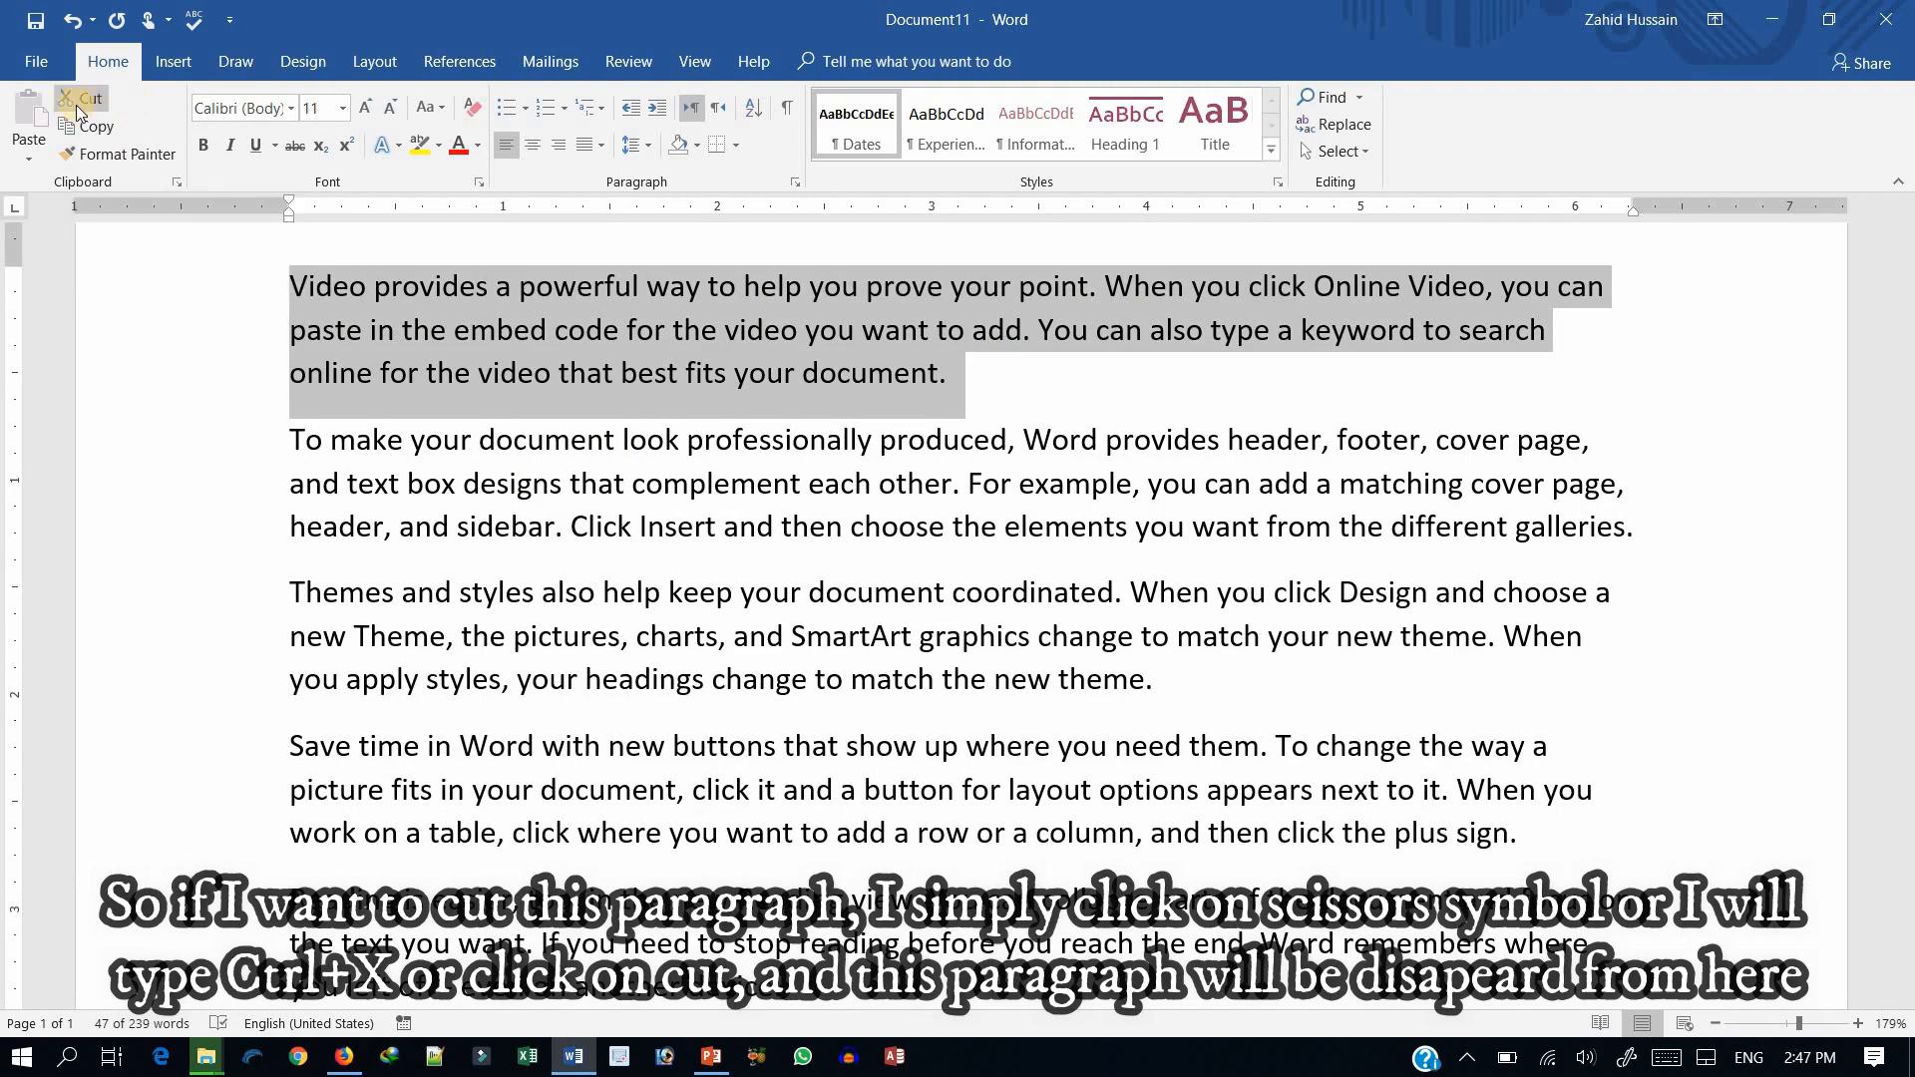
- Cut the selected "Video provides a powerful way" paragraph and check it in the Clipboard pane
{"action": "left_click", "coordinate": [81, 100]}
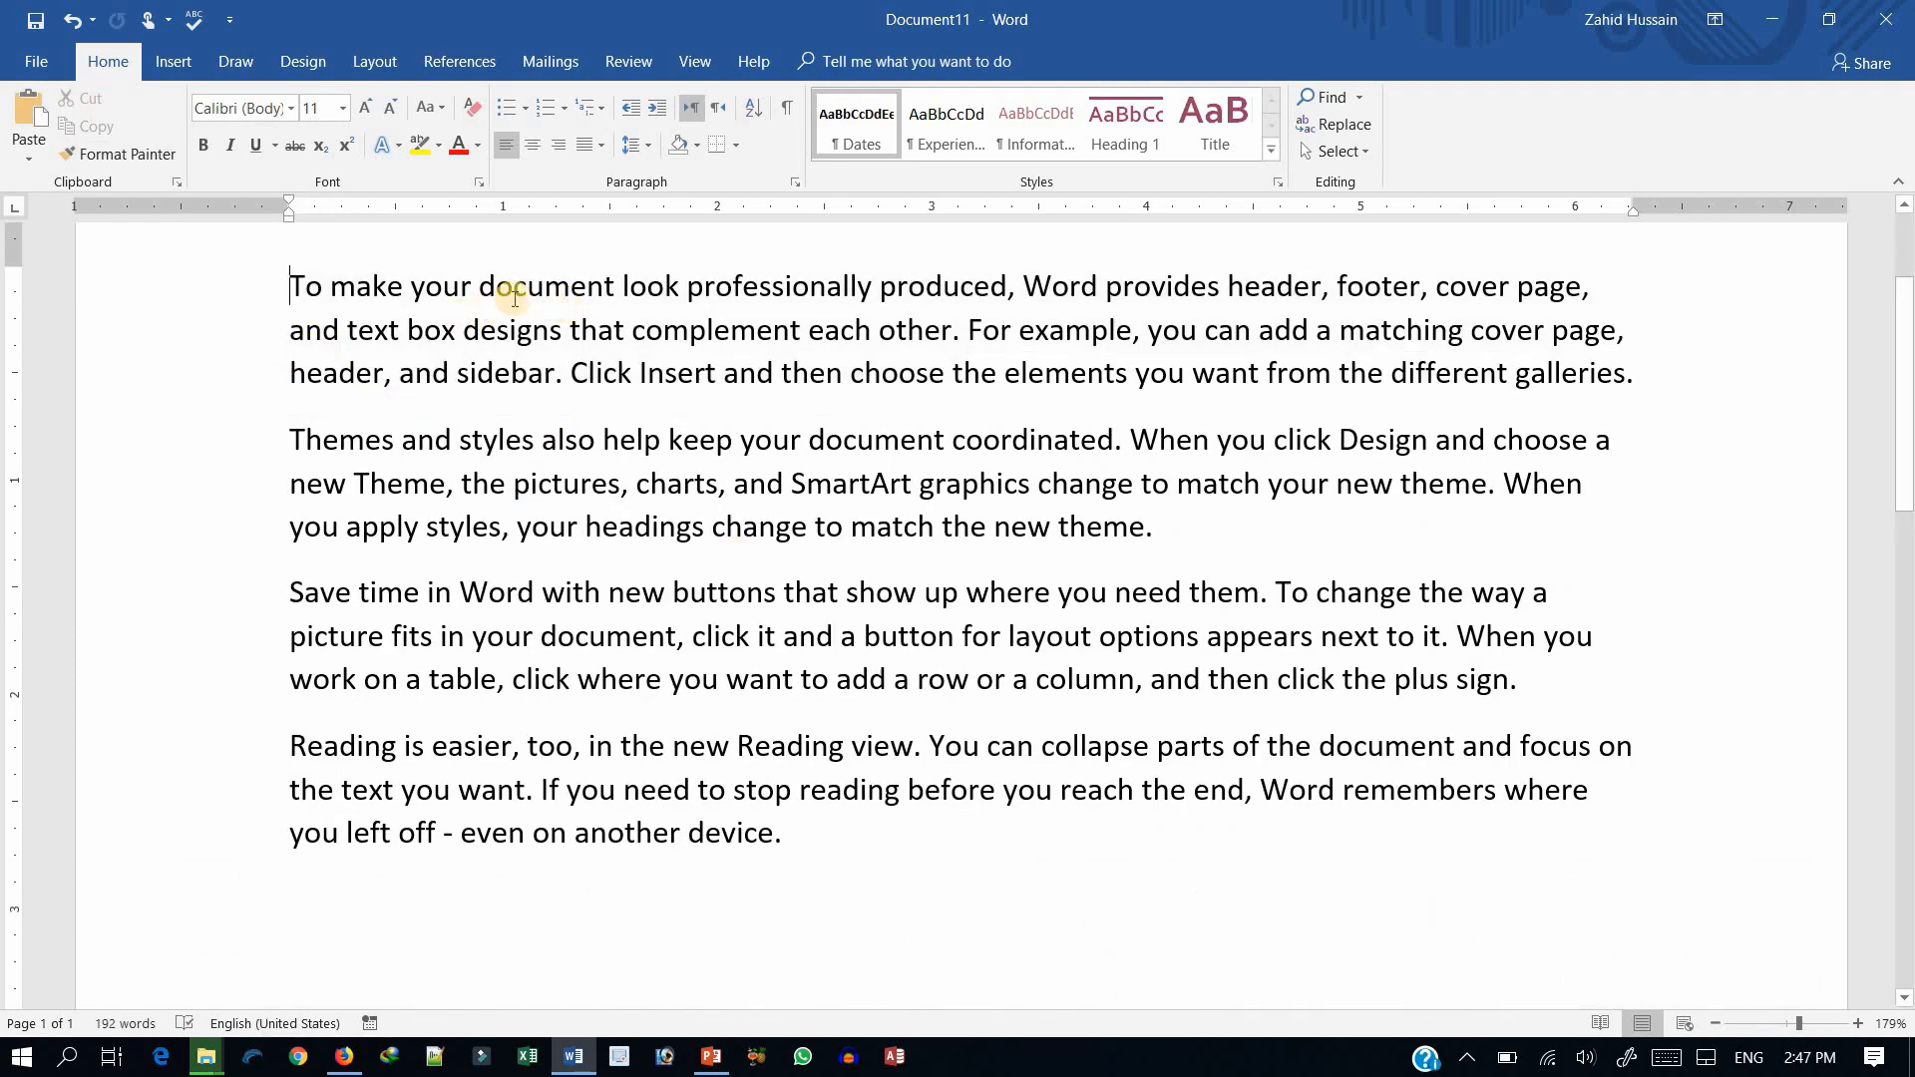
{"action": "left_click", "coordinate": [288, 285]}
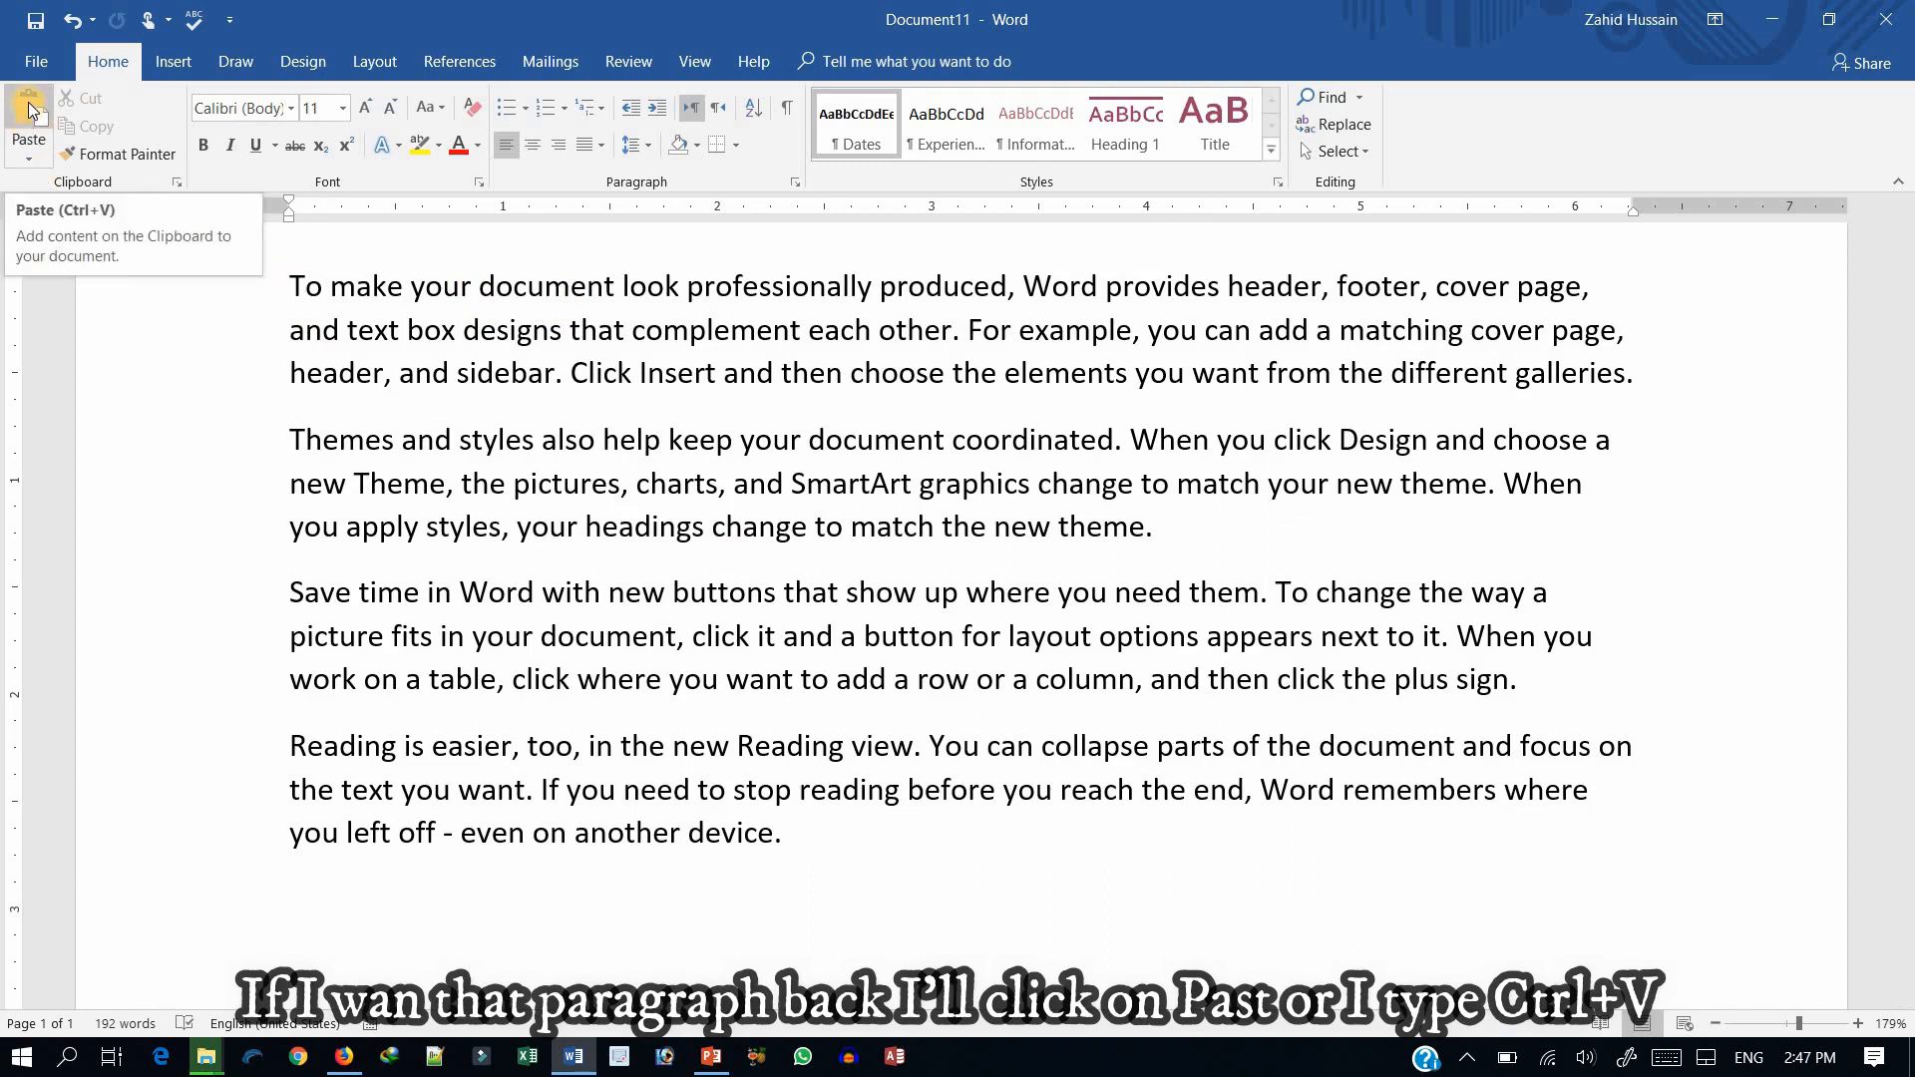
{"action": "left_click", "coordinate": [176, 185]}
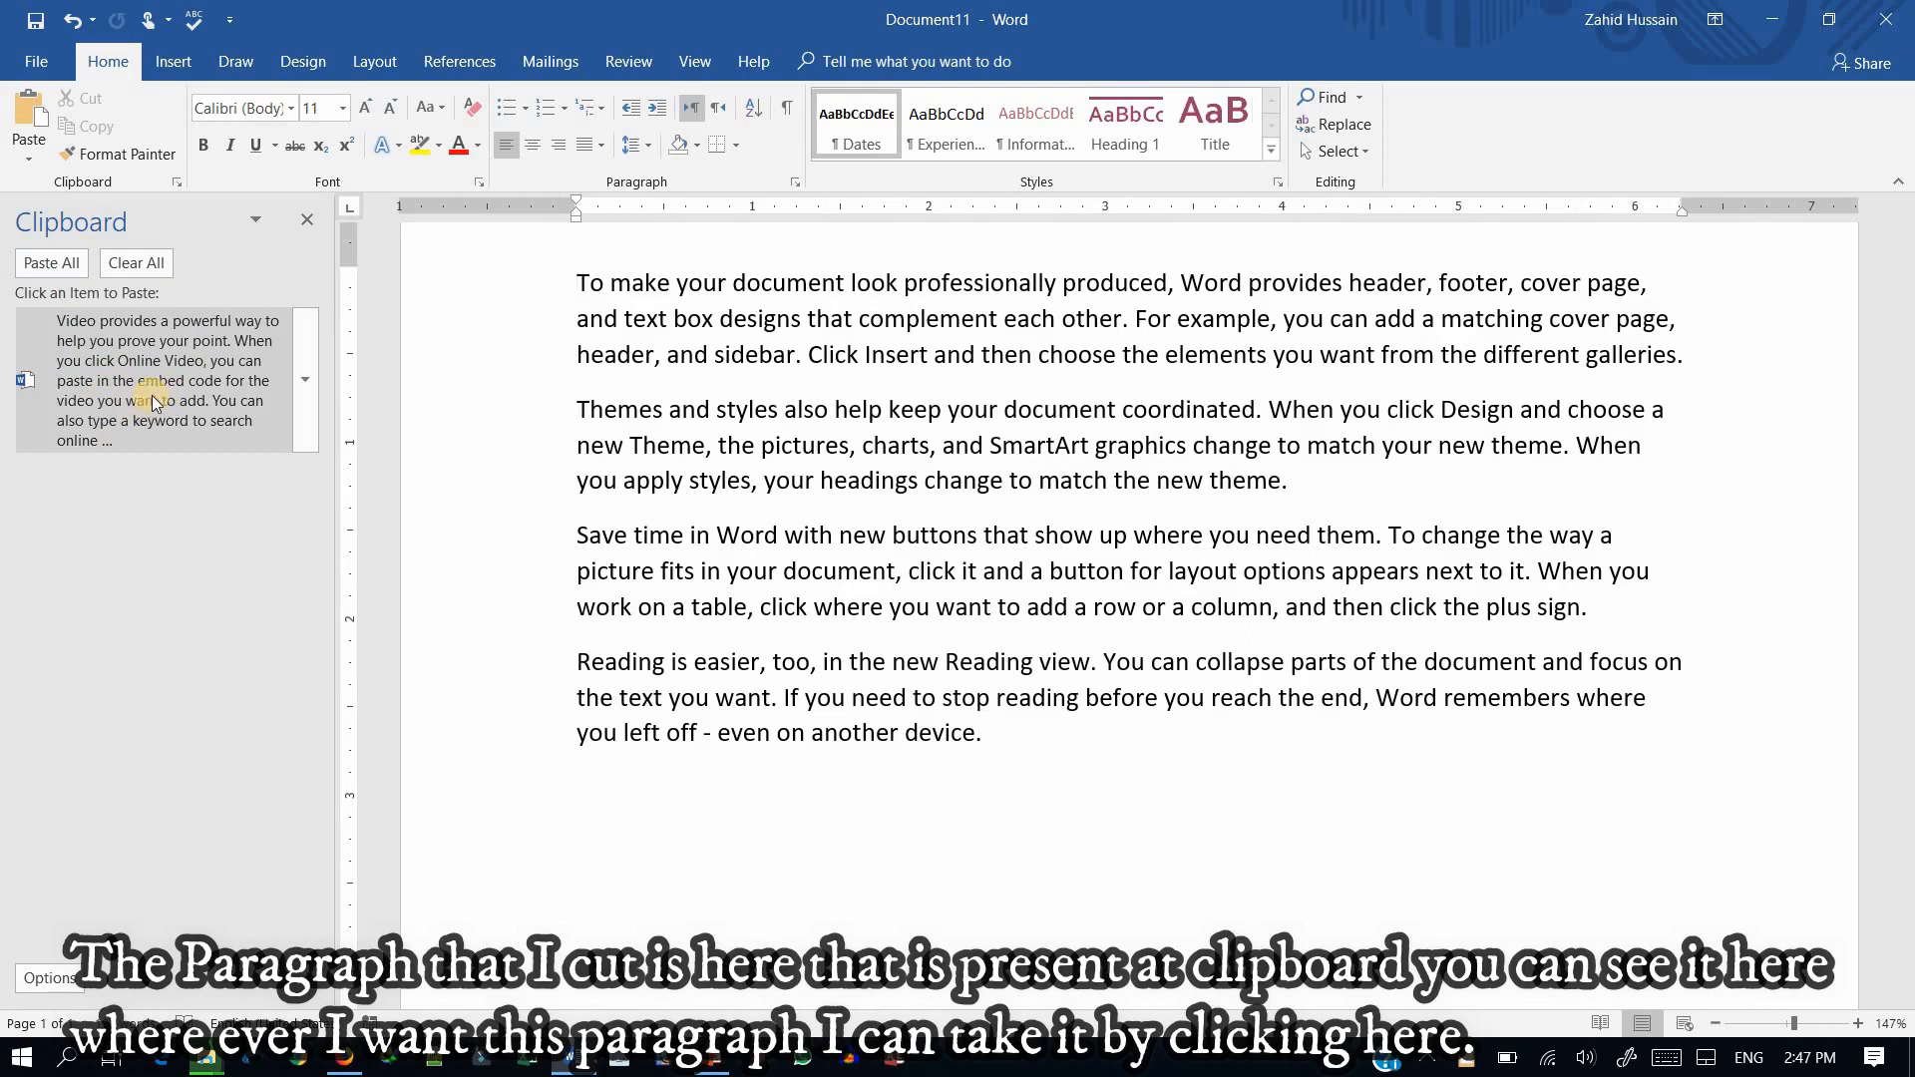
{"action": "left_click", "coordinate": [306, 222]}
- Paste the cut paragraph below the "Reading is easier" paragraph at the end of the document
{"action": "scroll", "coordinate": [762, 662], "scroll_direction": "down", "scroll_amount": 5}
{"action": "left_click", "coordinate": [855, 381]}
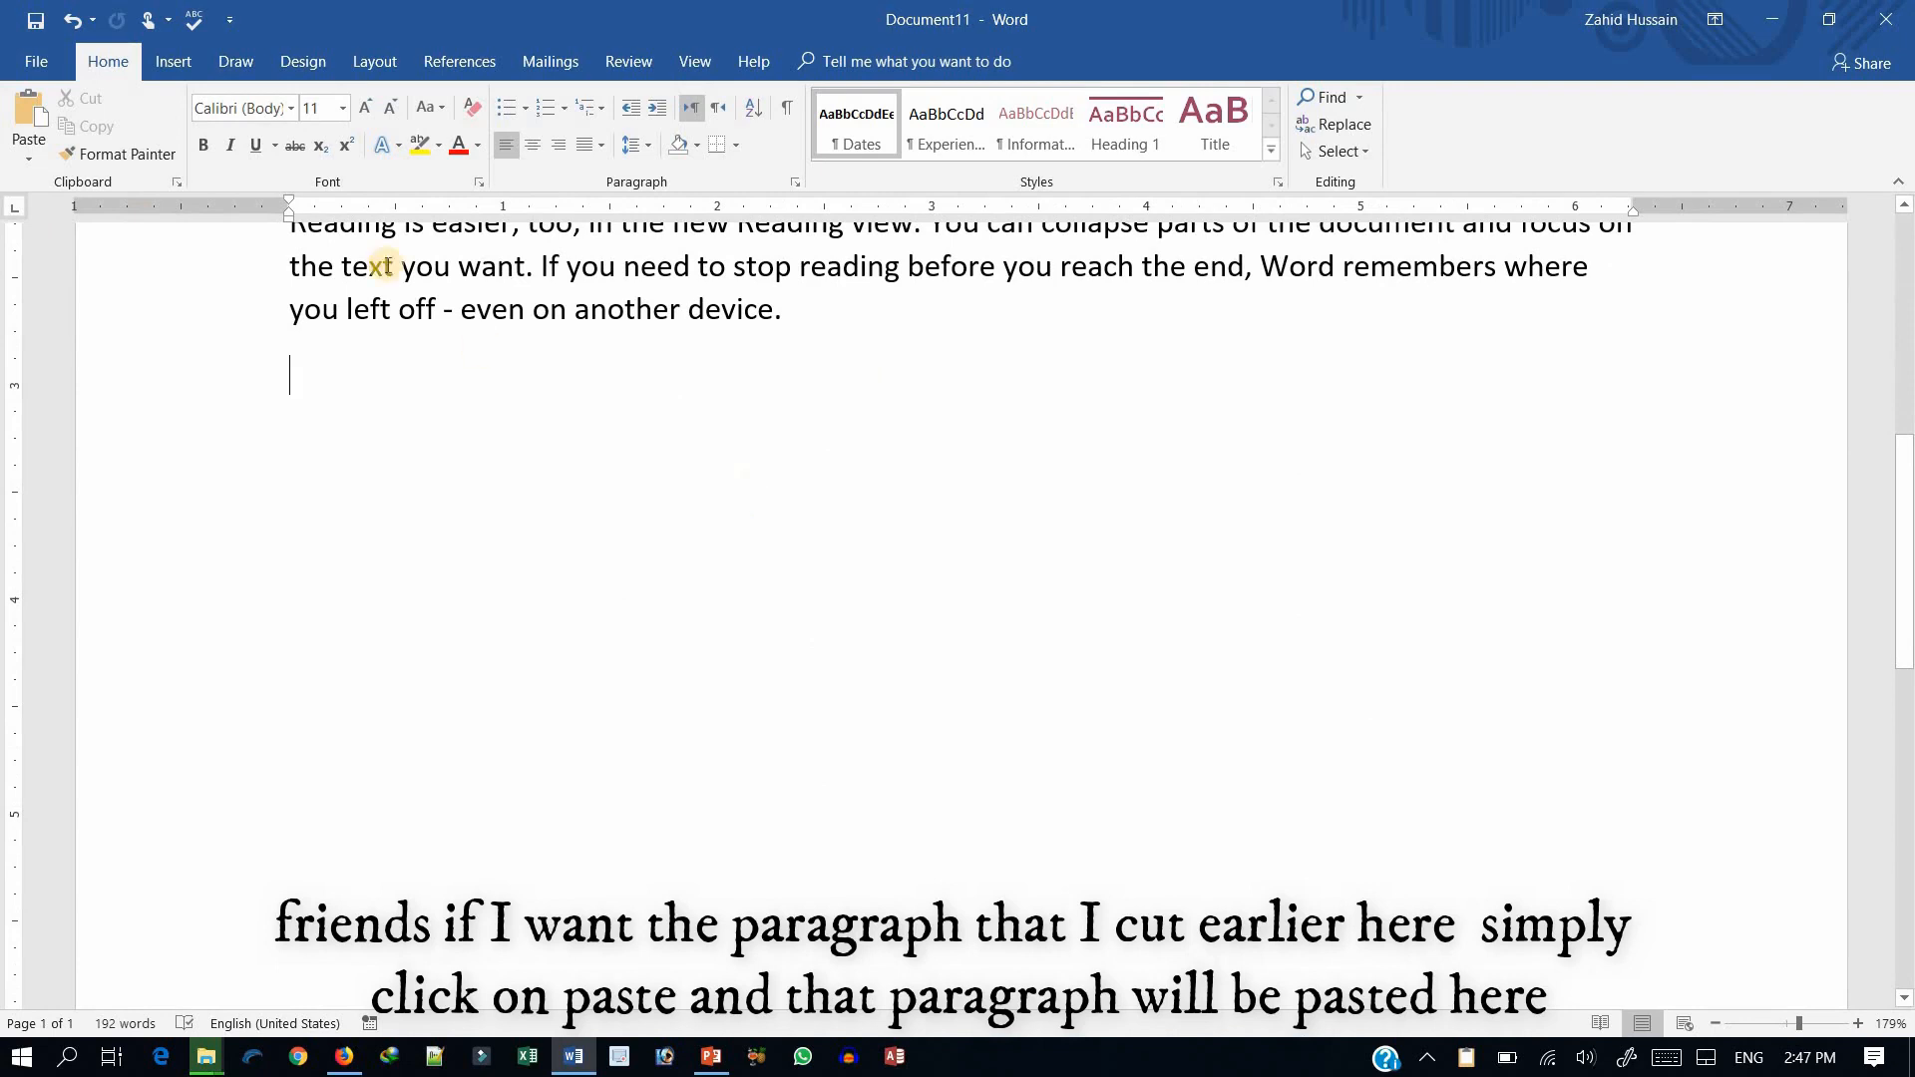
{"action": "left_click", "coordinate": [29, 112]}
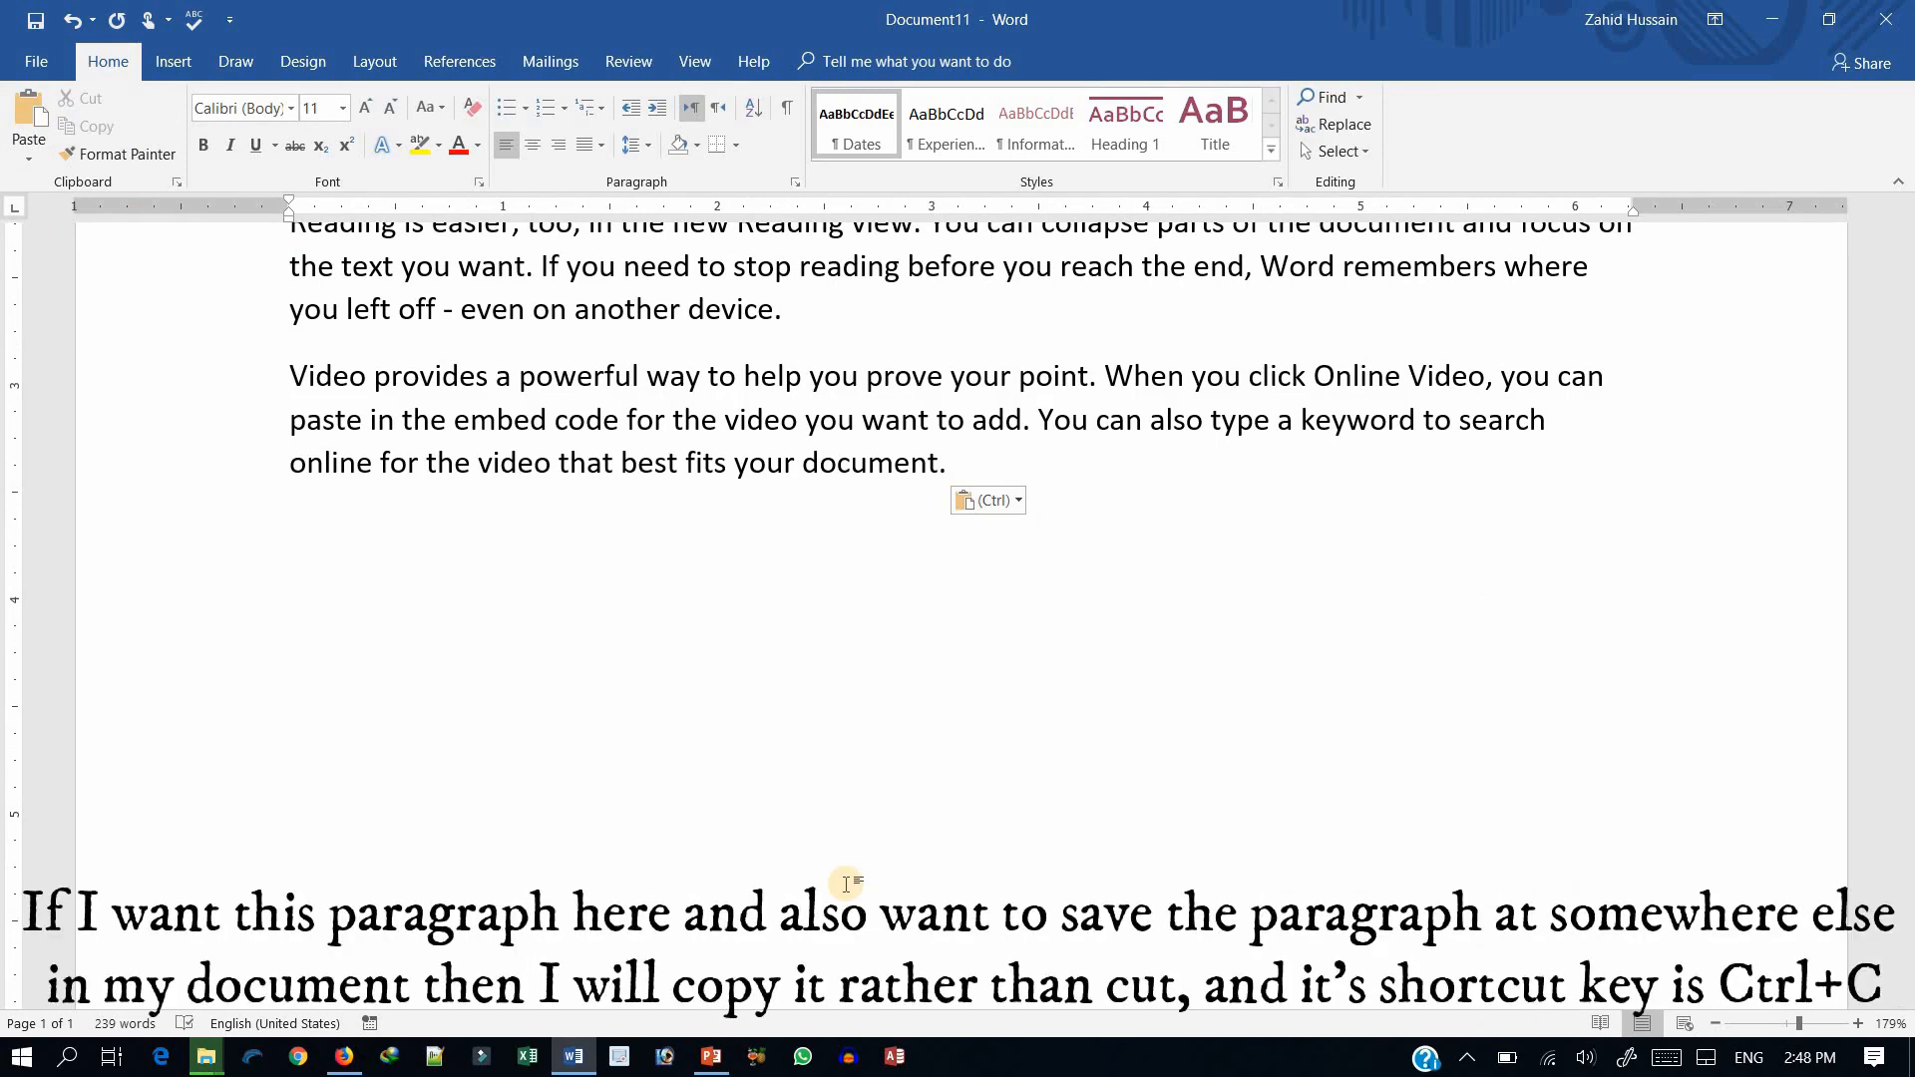
- Copy the "Video provides a powerful way" paragraph at the document's end and check it in the Clipboard pane
{"action": "left_click", "coordinate": [289, 377]}
{"action": "left_click_drag", "start_coordinate": [773, 377], "coordinate": [1007, 460]}
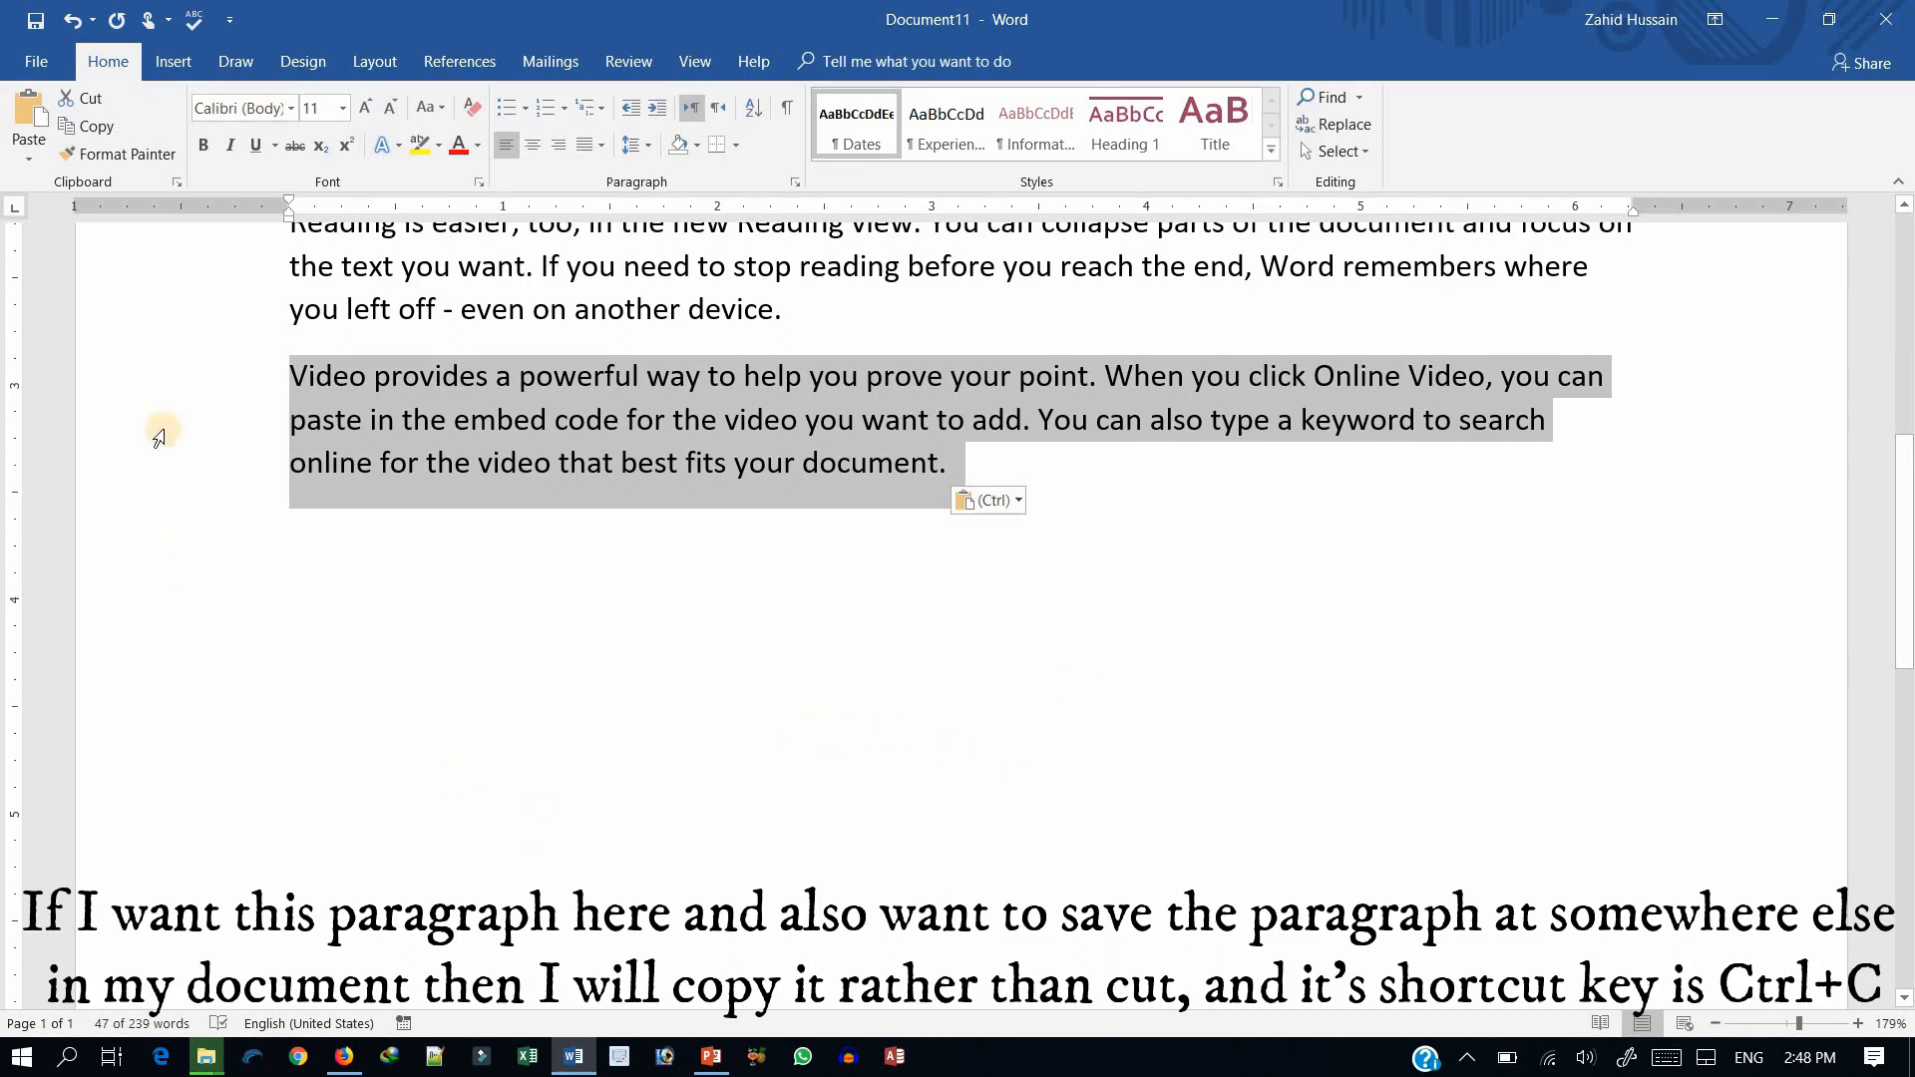
{"action": "left_click", "coordinate": [99, 138]}
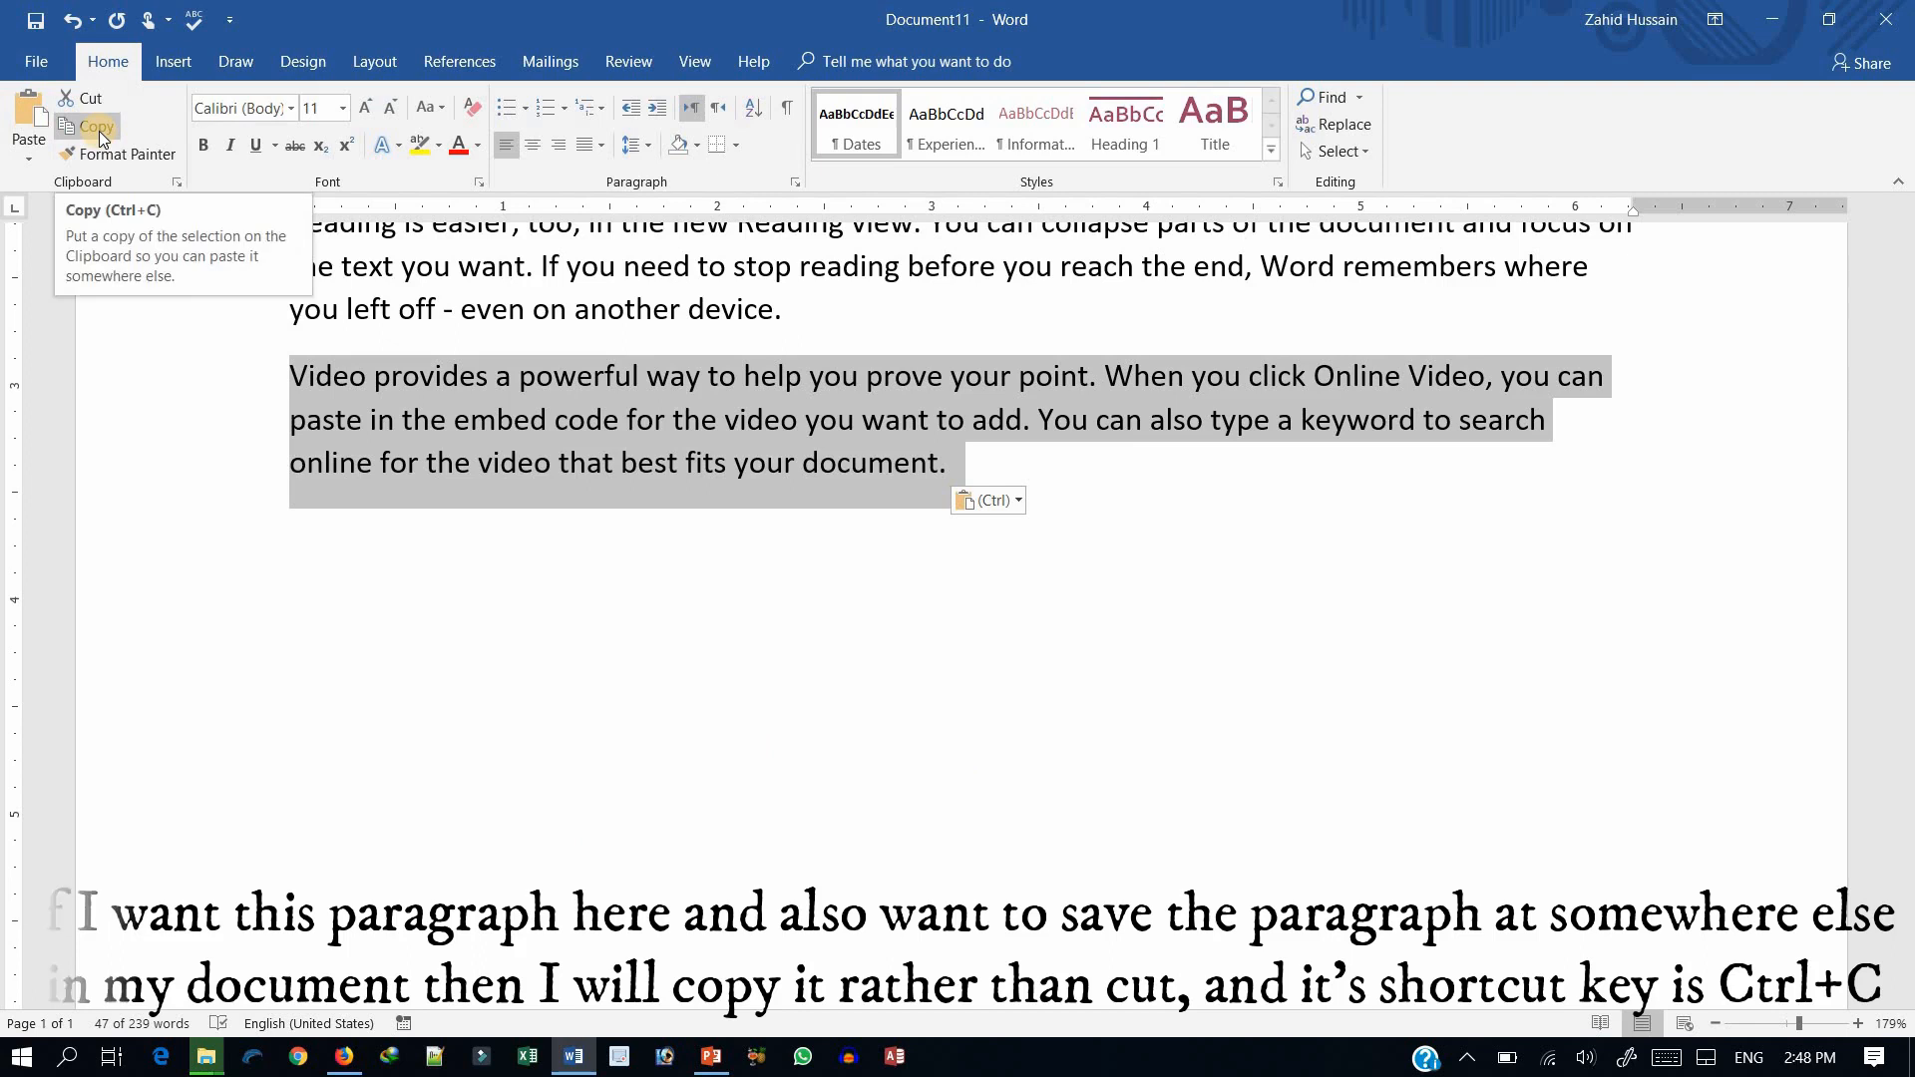
{"action": "left_click", "coordinate": [100, 138]}
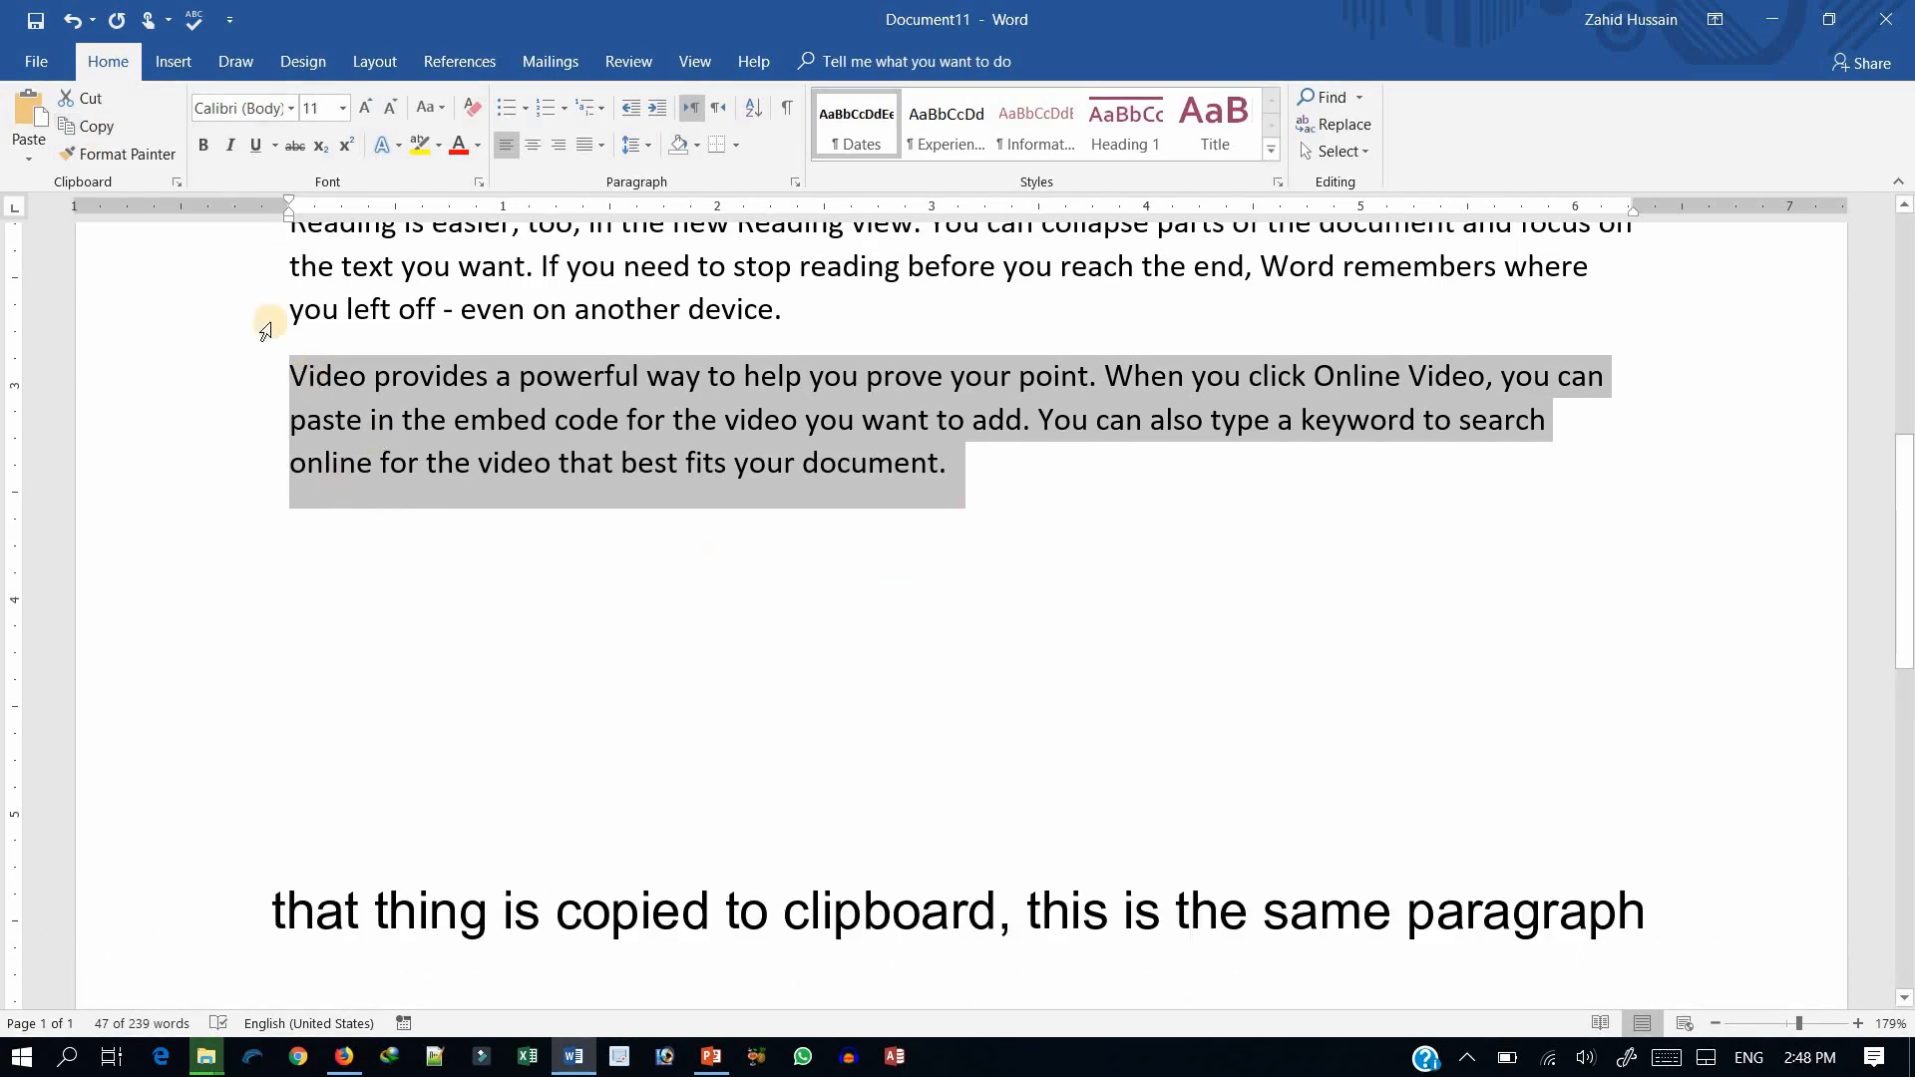
{"action": "left_click", "coordinate": [176, 182]}
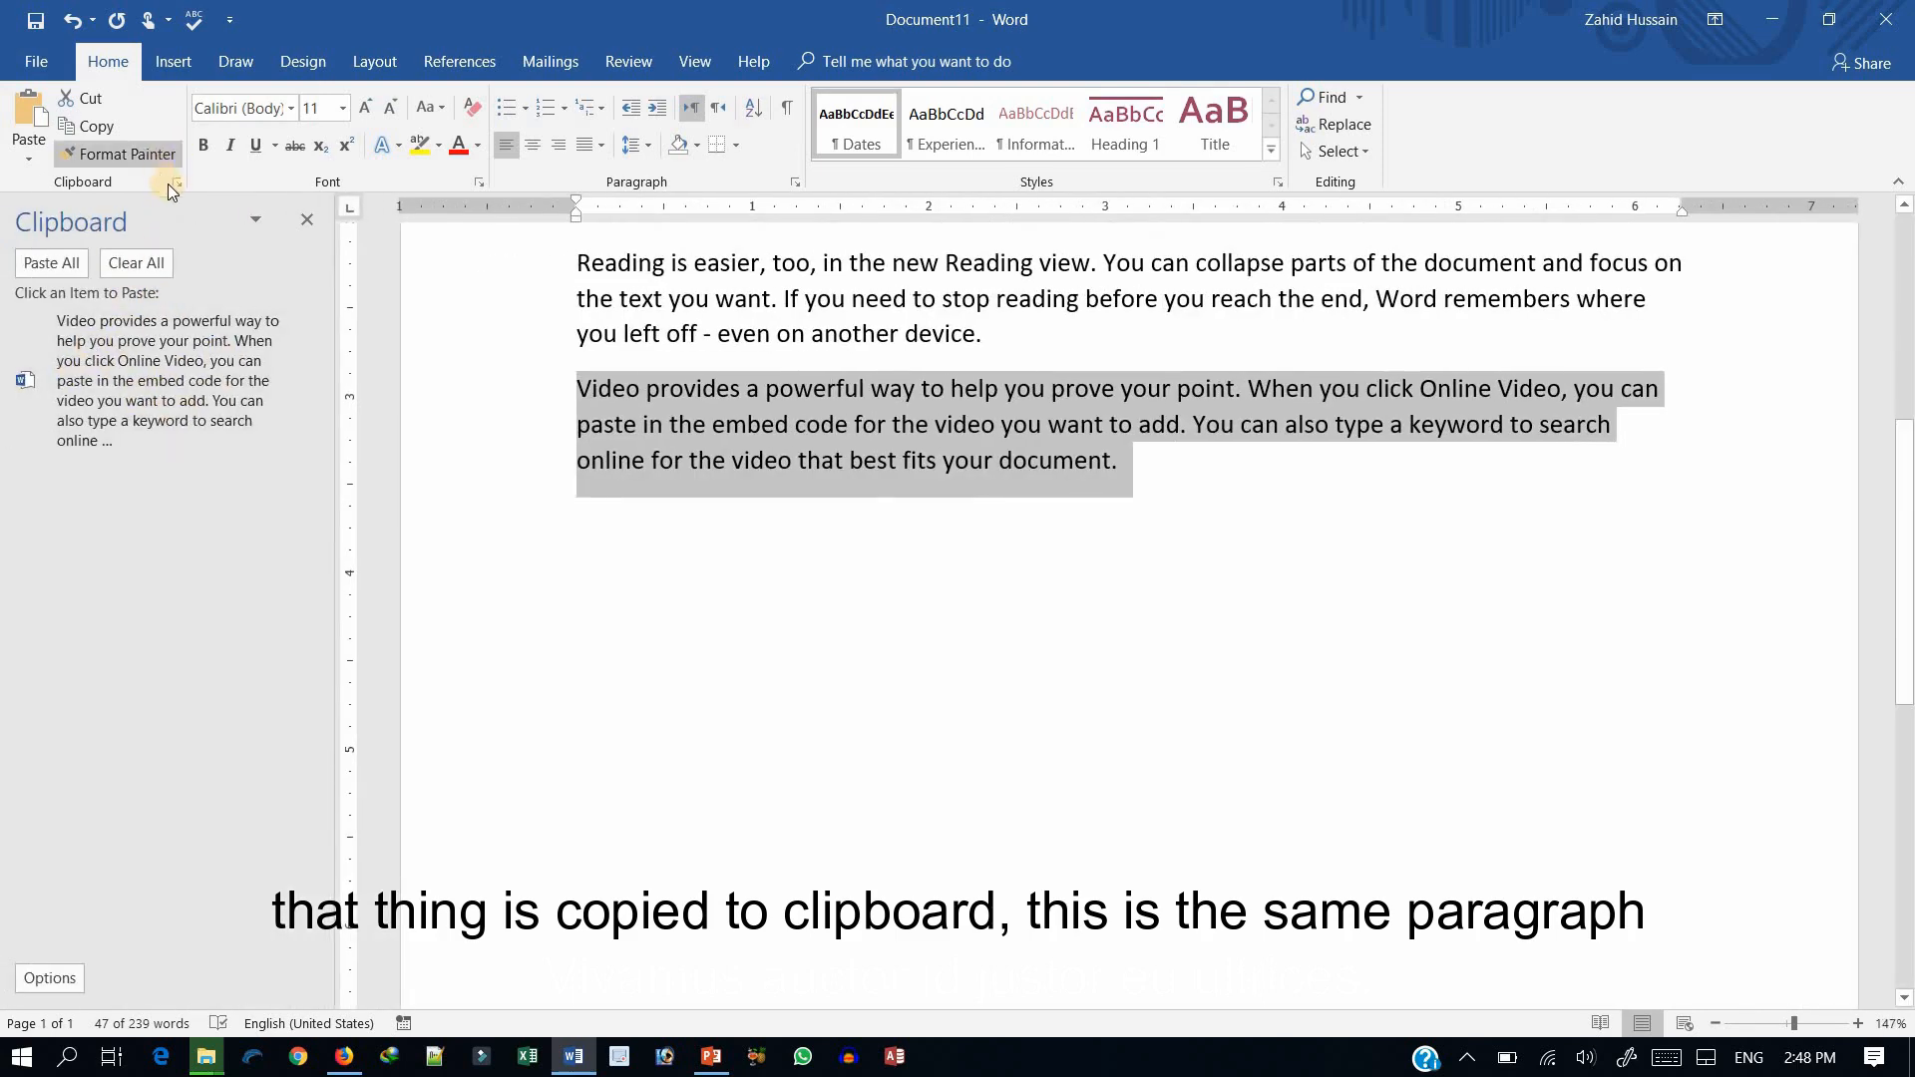
{"action": "left_click", "coordinate": [176, 181]}
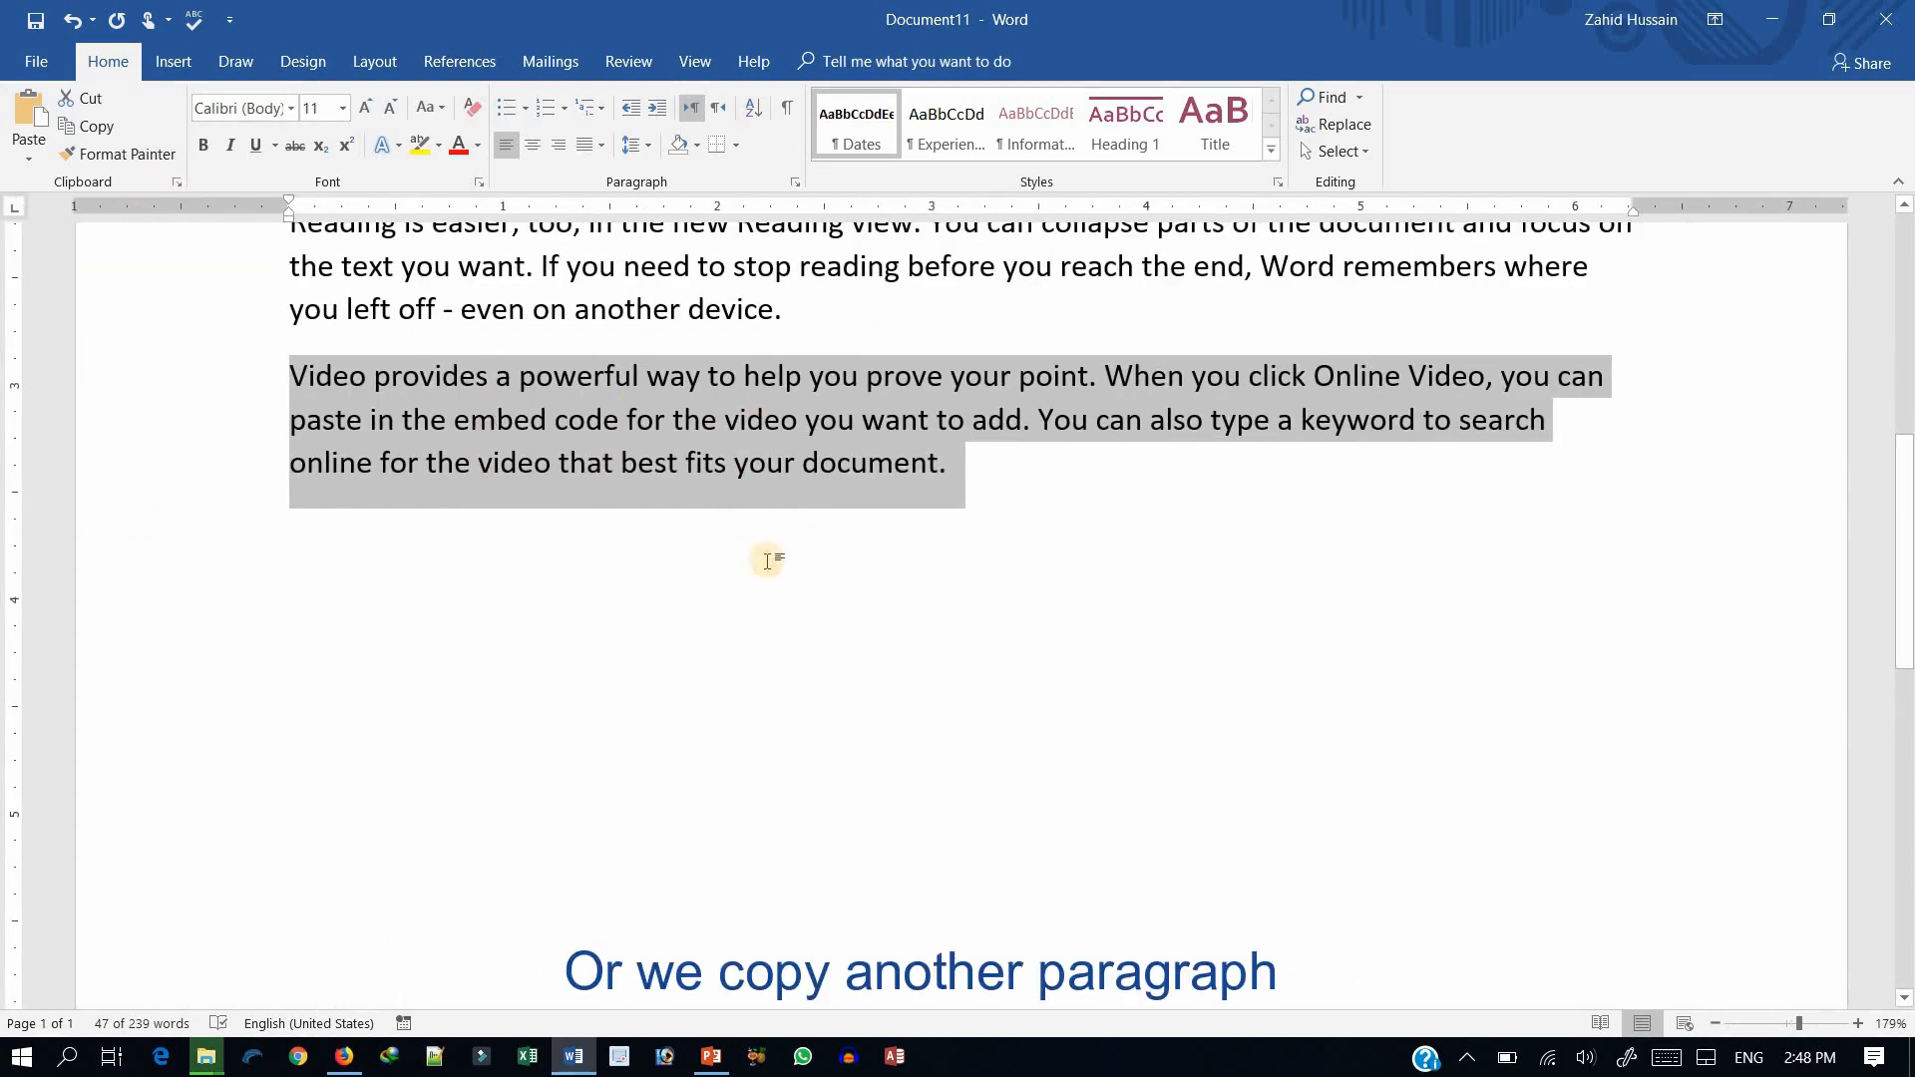
- Copy the "Save time in Word" paragraph and check it in the Clipboard pane
{"action": "scroll", "coordinate": [769, 555], "scroll_direction": "up", "scroll_amount": 3}
{"action": "left_click_drag", "start_coordinate": [300, 486], "coordinate": [1522, 578]}
{"action": "left_click", "coordinate": [88, 126]}
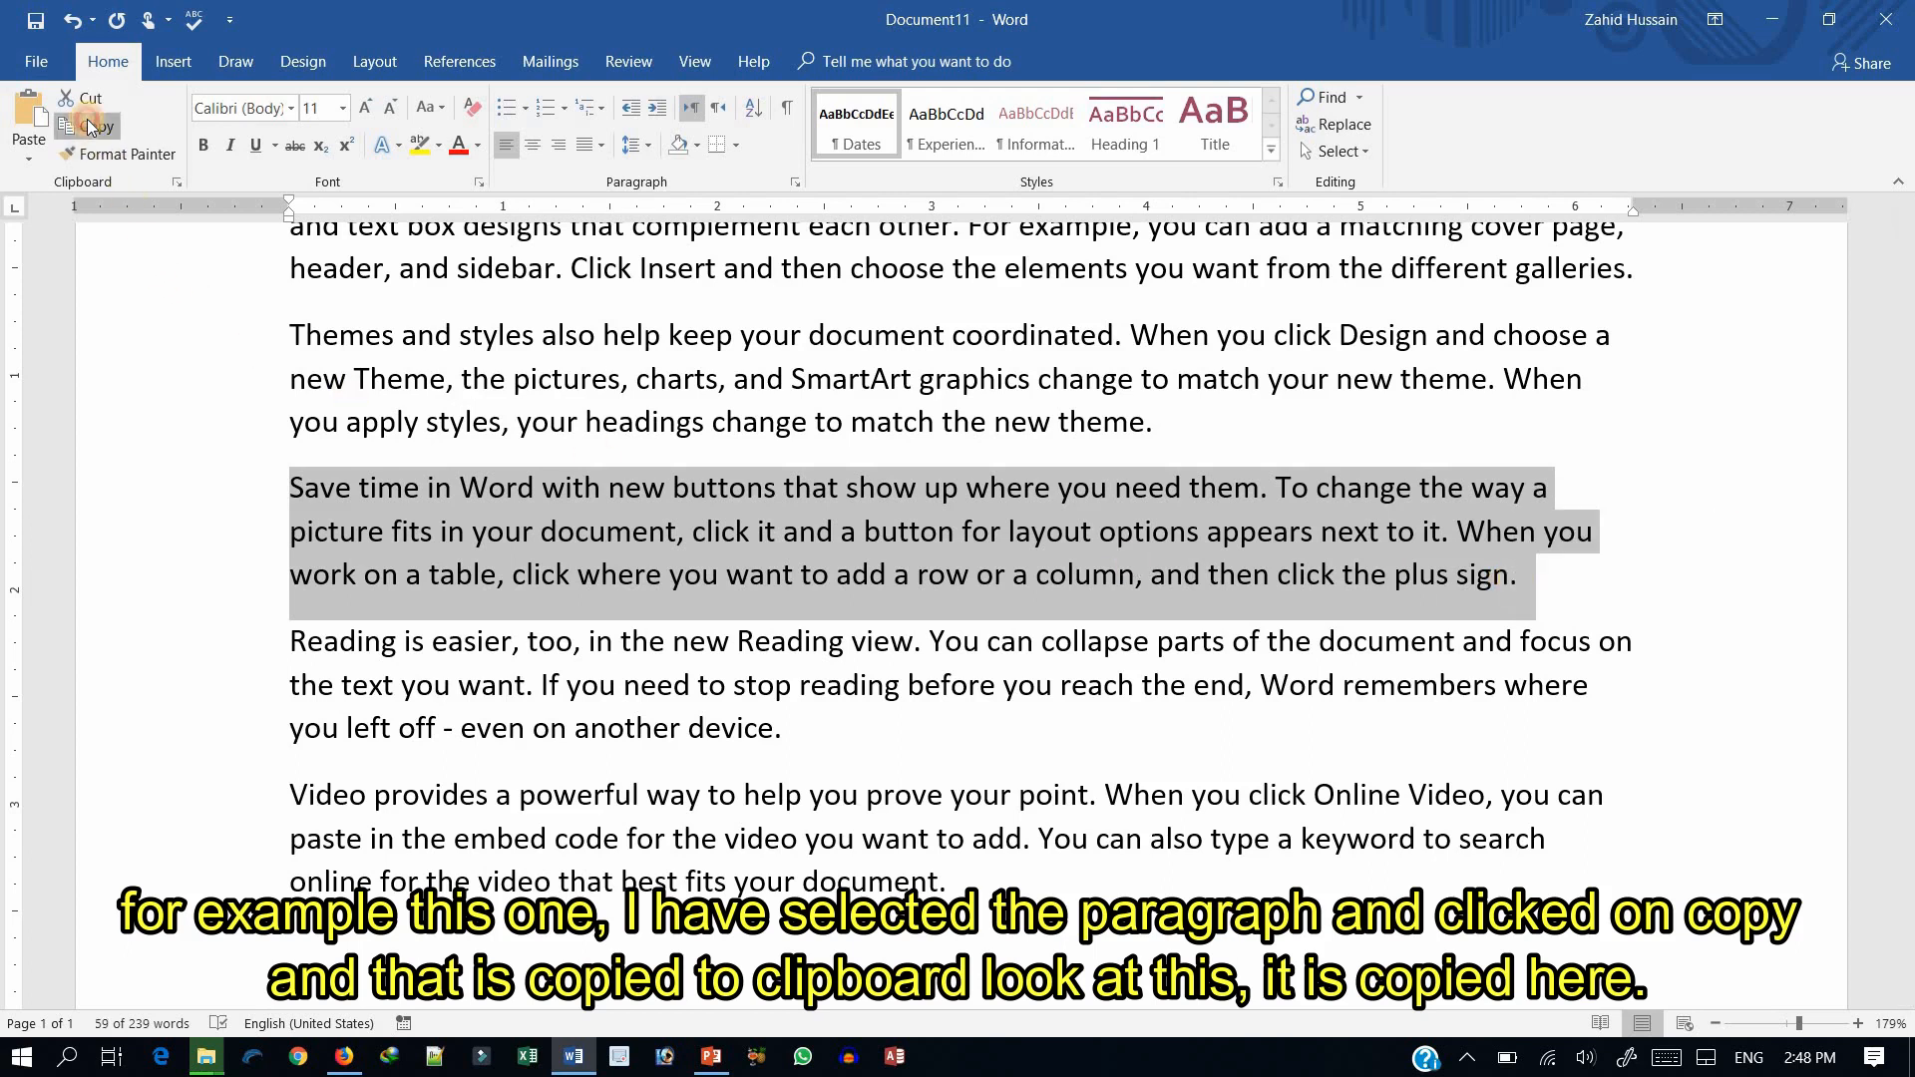
{"action": "left_click", "coordinate": [182, 186]}
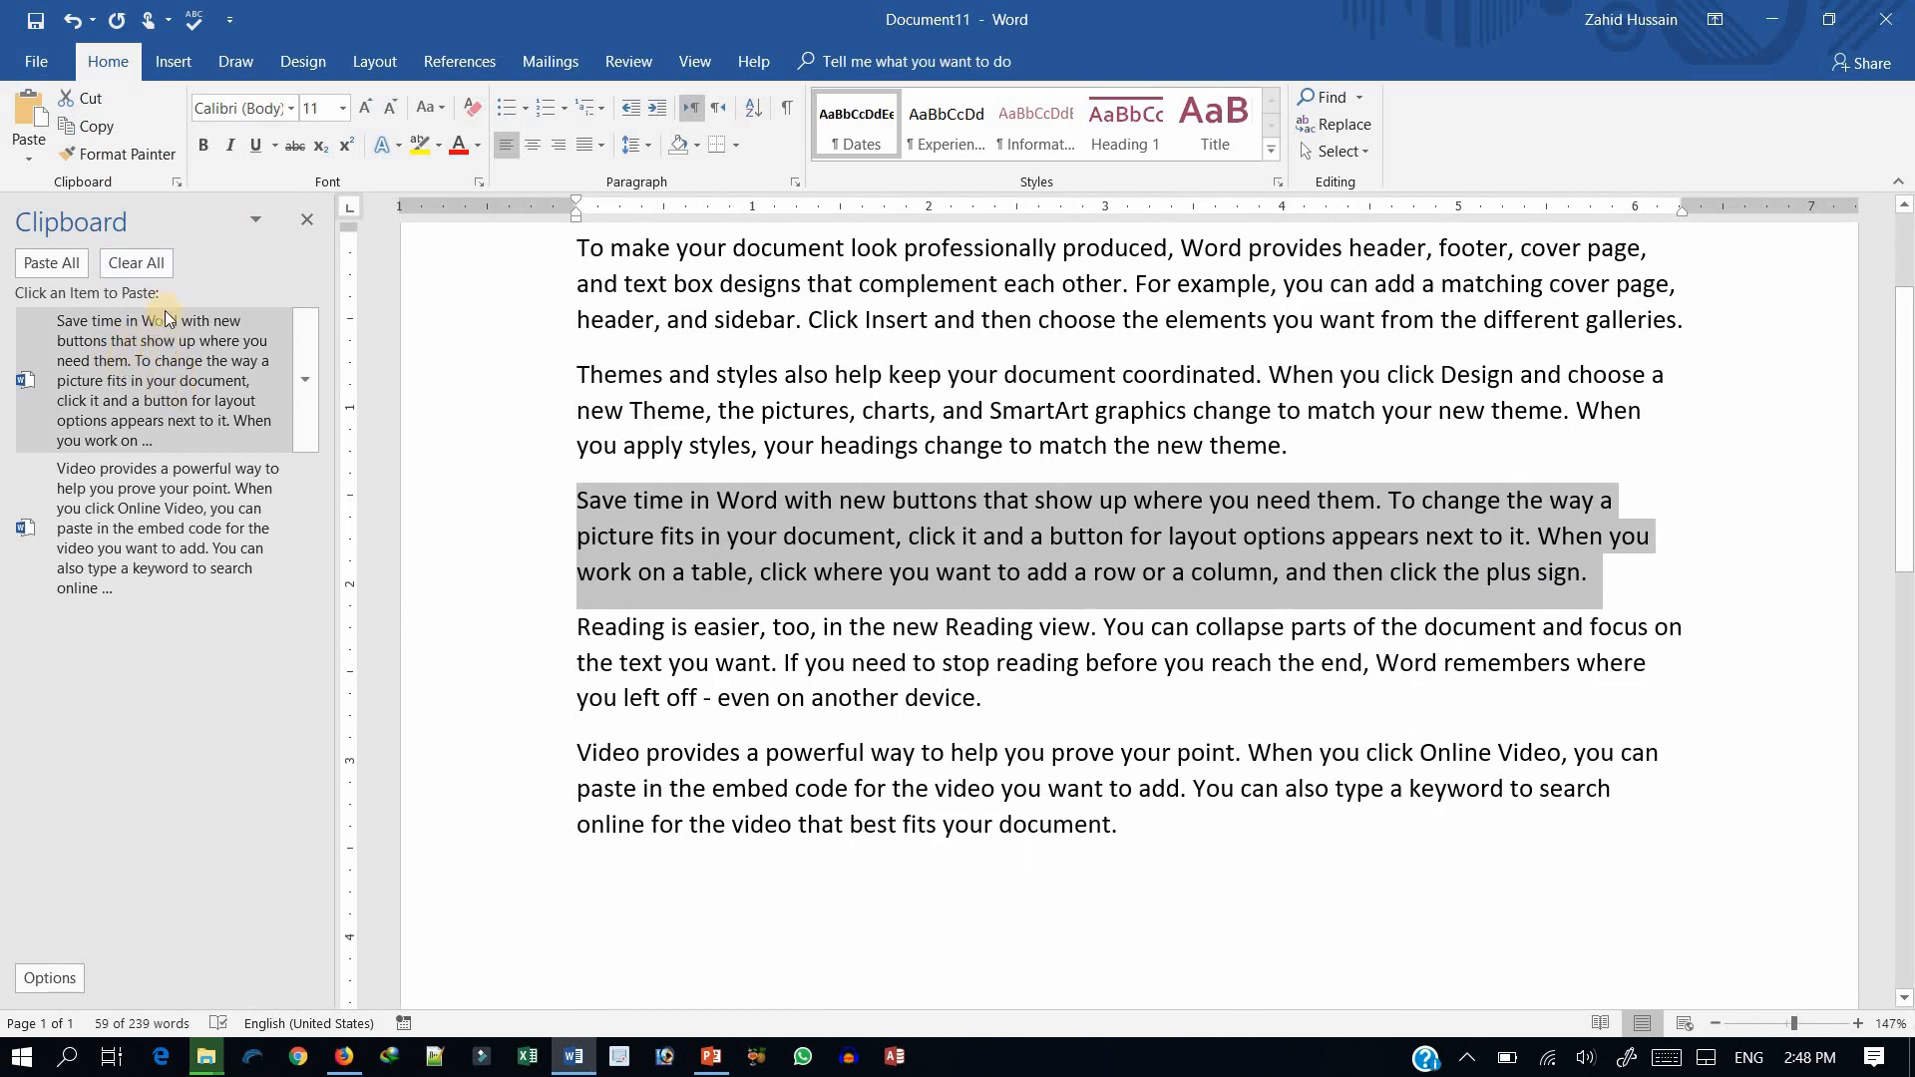
{"action": "left_click", "coordinate": [180, 181]}
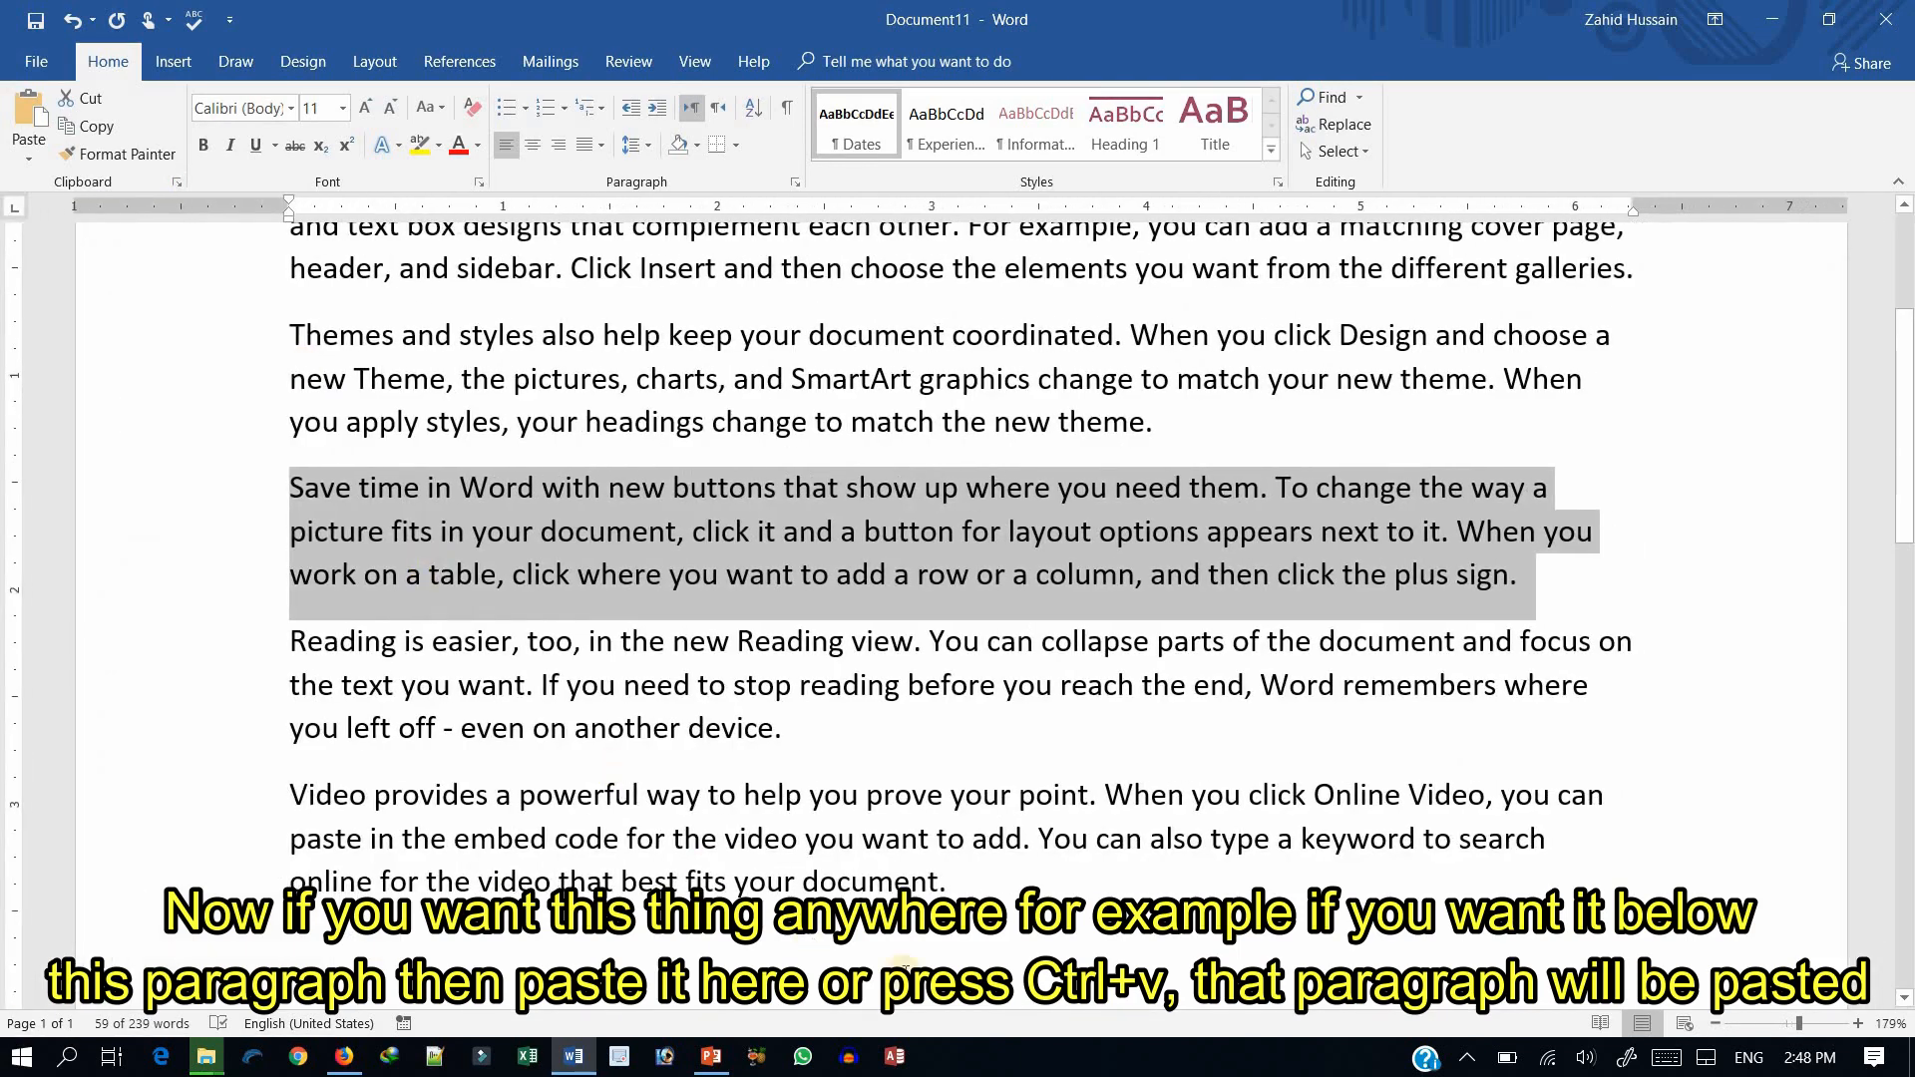
- Paste the copied "Save time in Word" paragraph twice on a new line after the "Reading is easier" paragraph
{"action": "scroll", "coordinate": [978, 934], "scroll_direction": "down", "scroll_amount": 5}
{"action": "scroll", "coordinate": [825, 765], "scroll_direction": "up", "scroll_amount": 3}
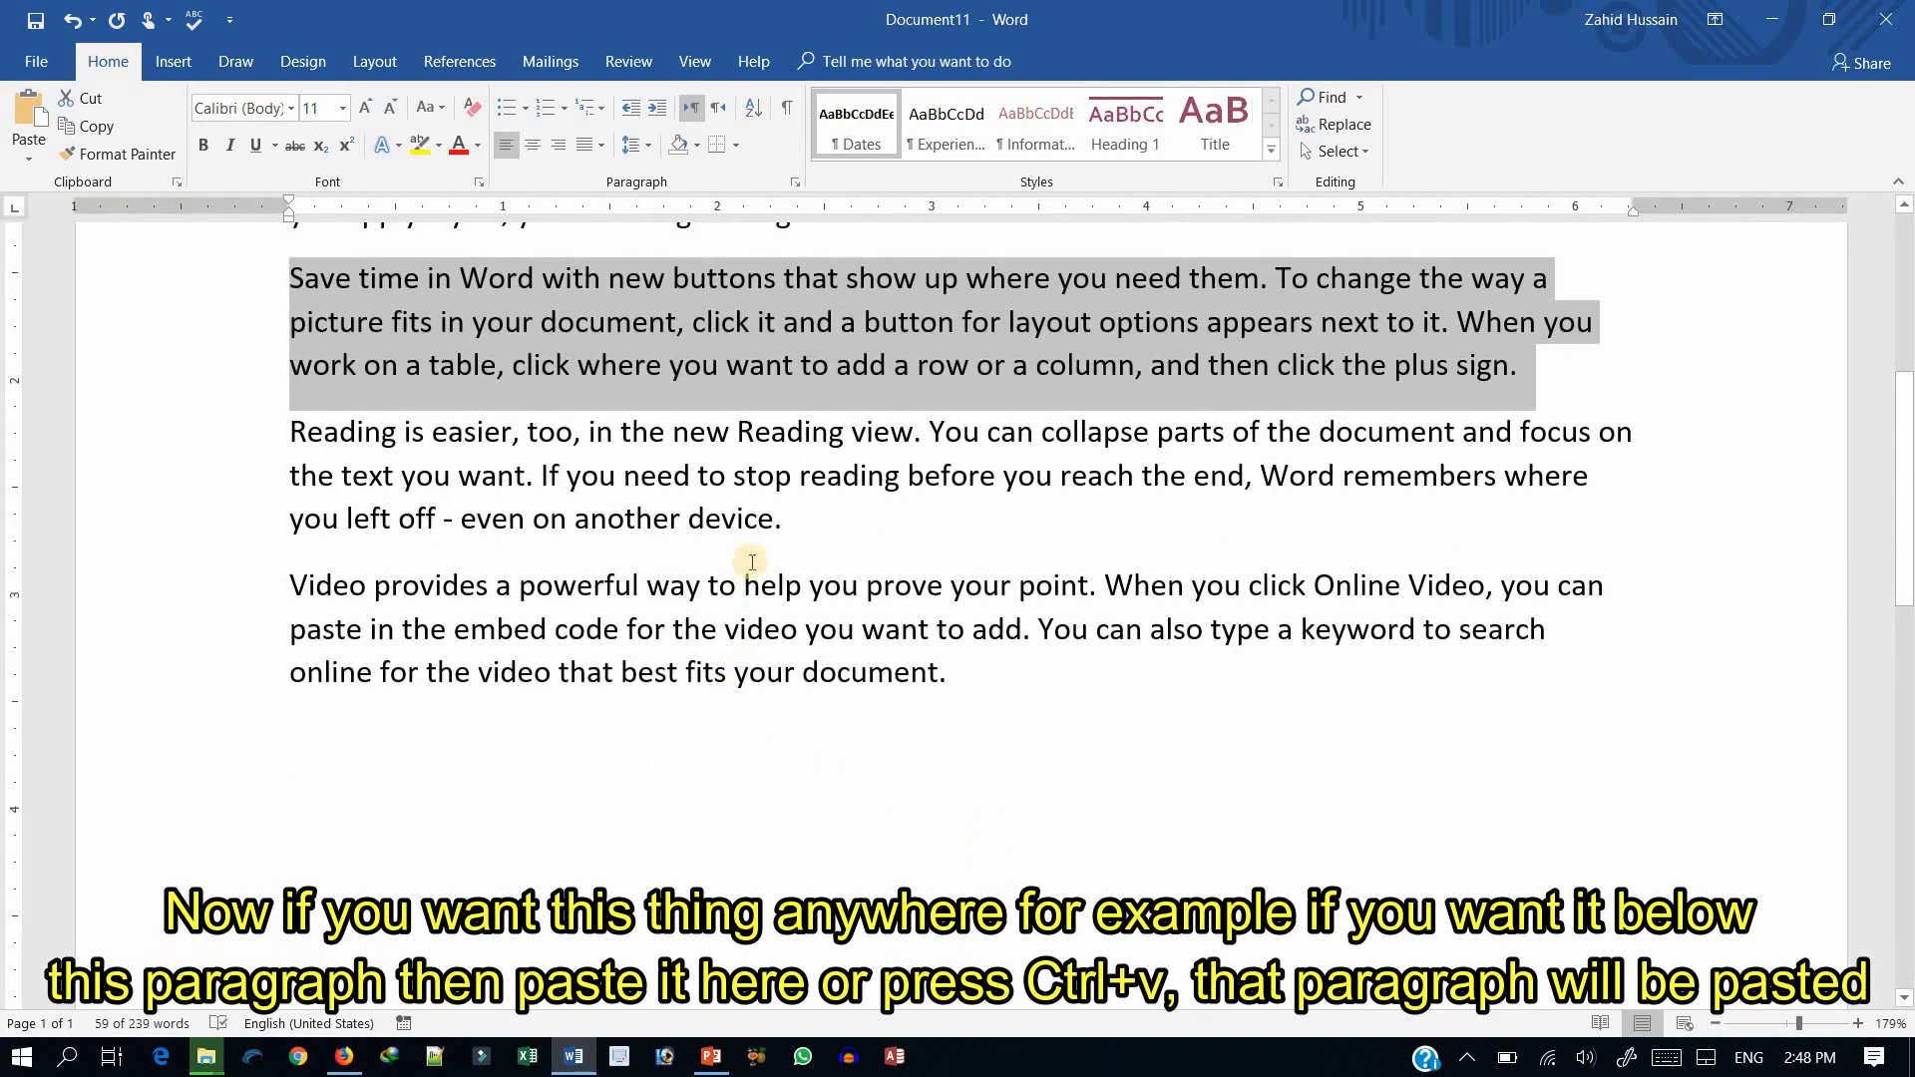
{"action": "left_click", "coordinate": [805, 542]}
{"action": "key", "text": "Return"}
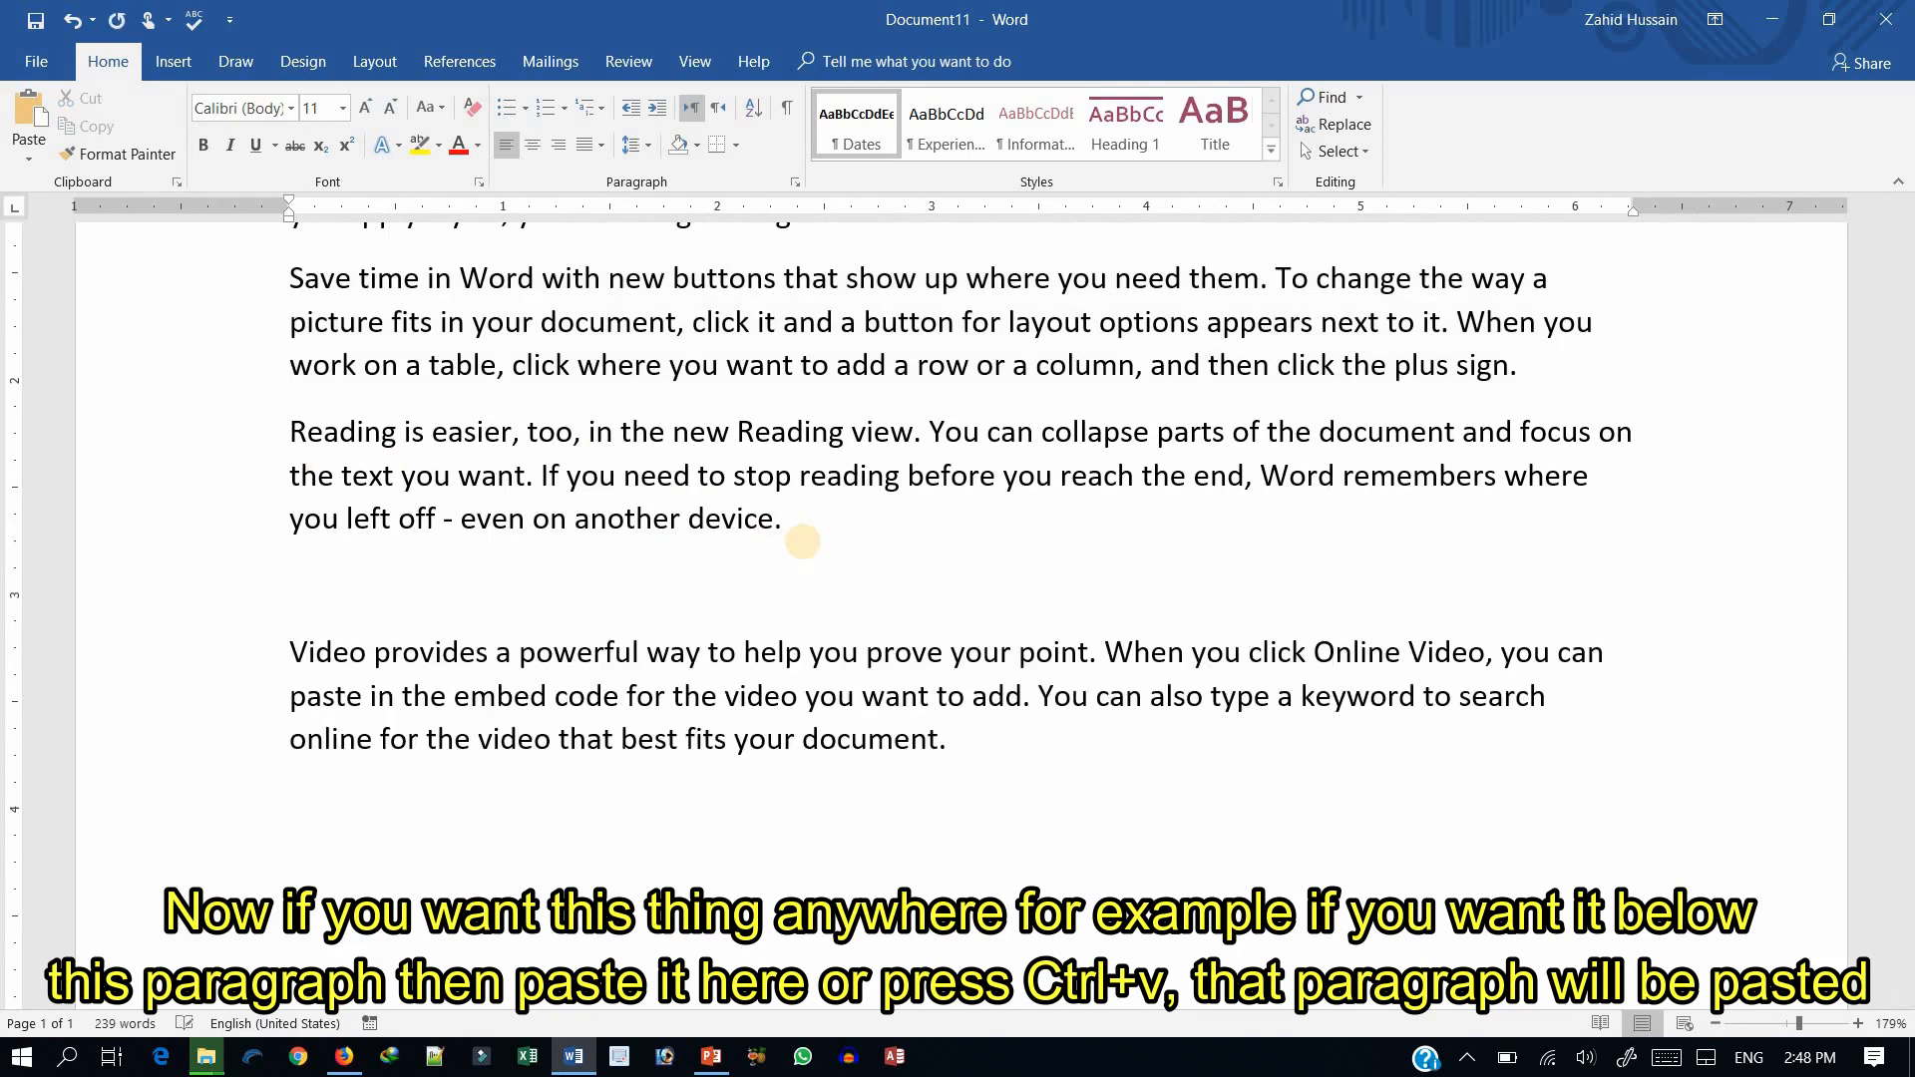
{"action": "left_click", "coordinate": [29, 114]}
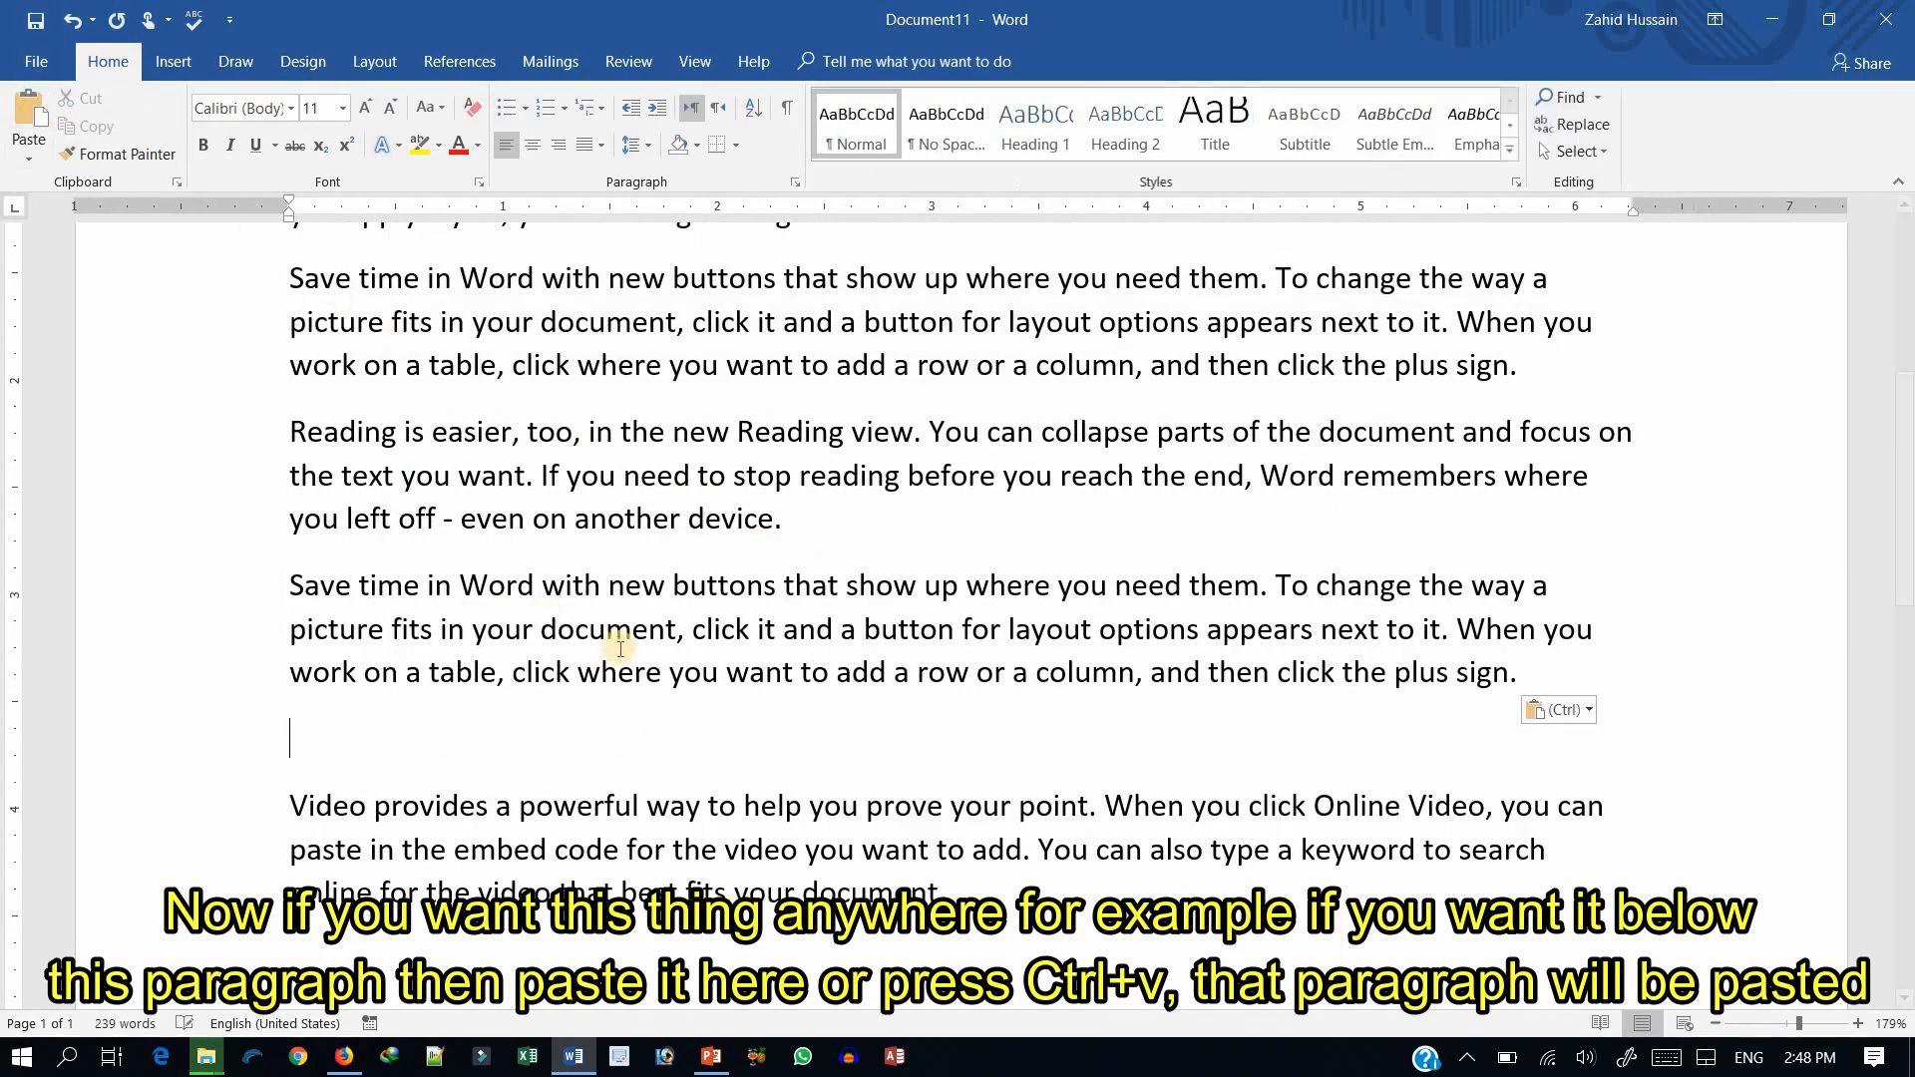
{"action": "key", "text": "ctrl+v"}
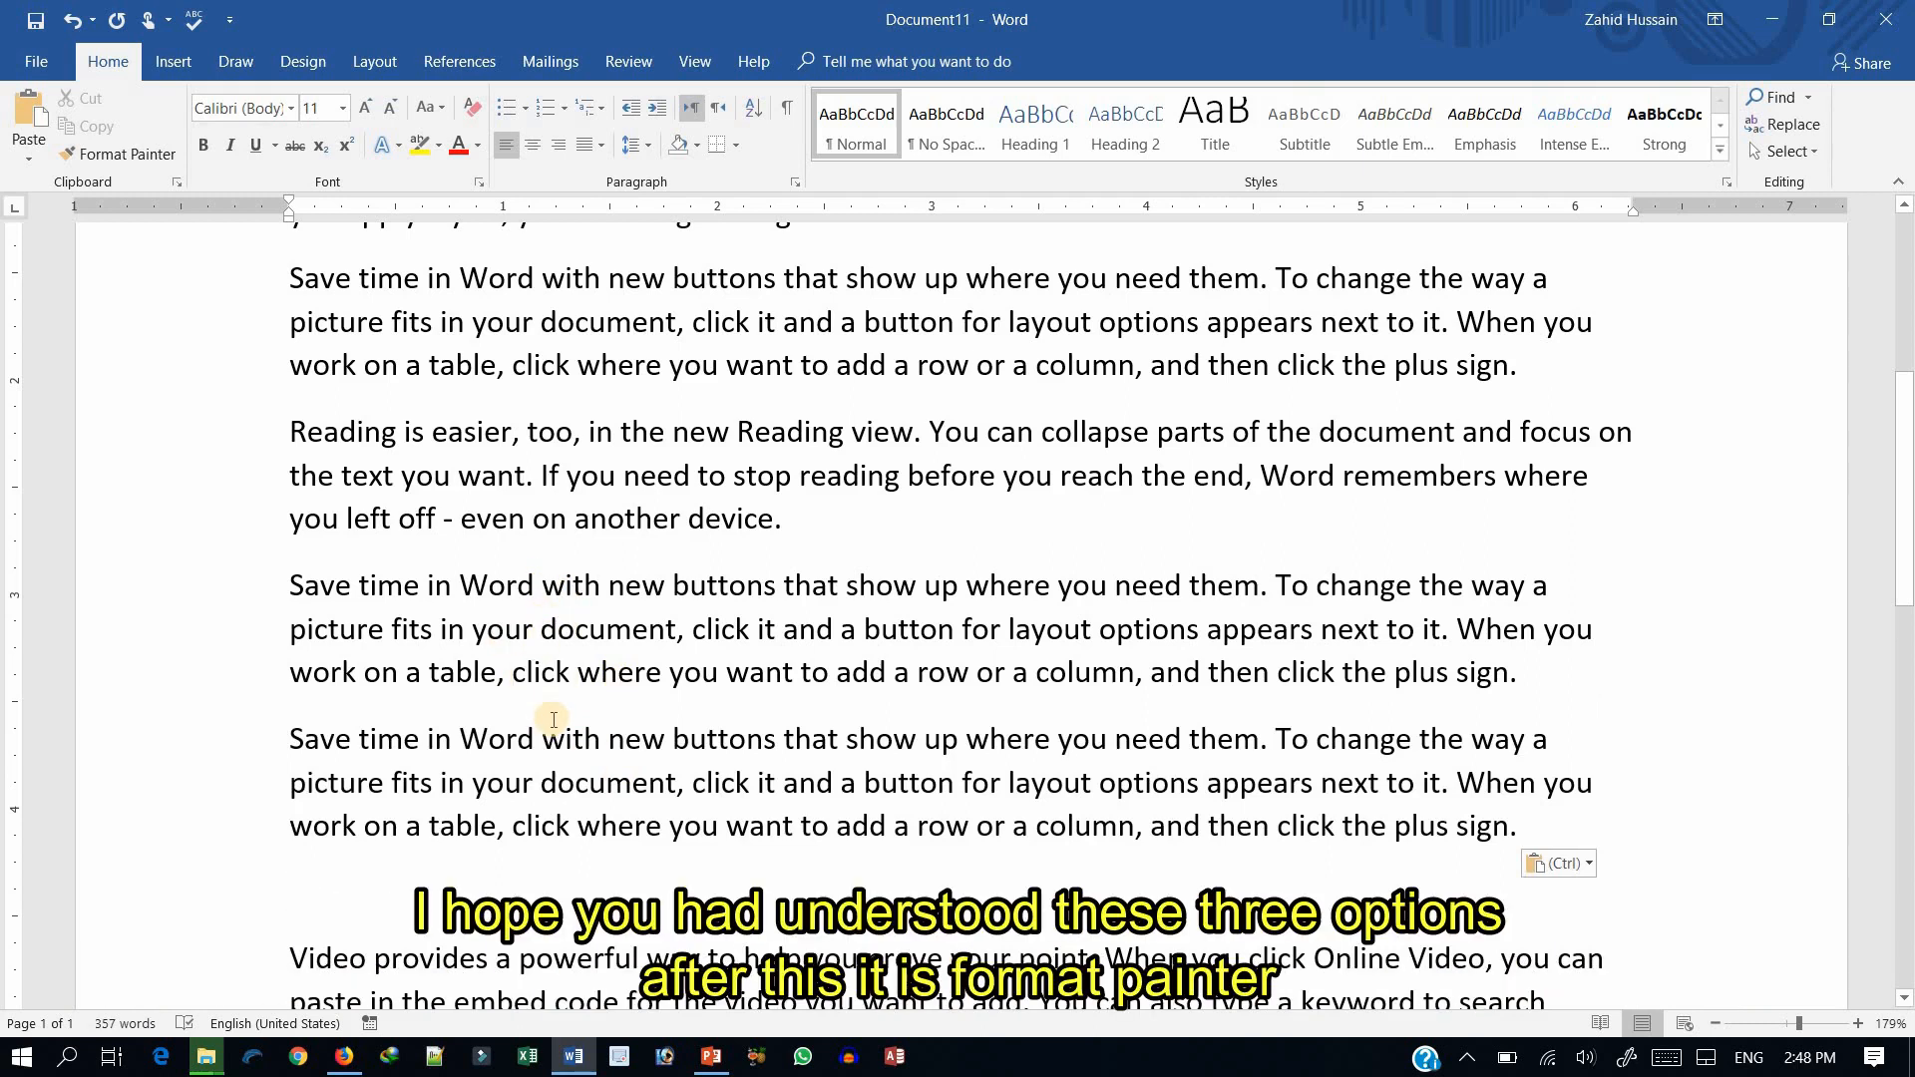
- Insert the heading "USTAD FOR YOU" on its own line above the document's first paragraph
{"action": "scroll", "coordinate": [556, 722], "scroll_direction": "up", "scroll_amount": 5}
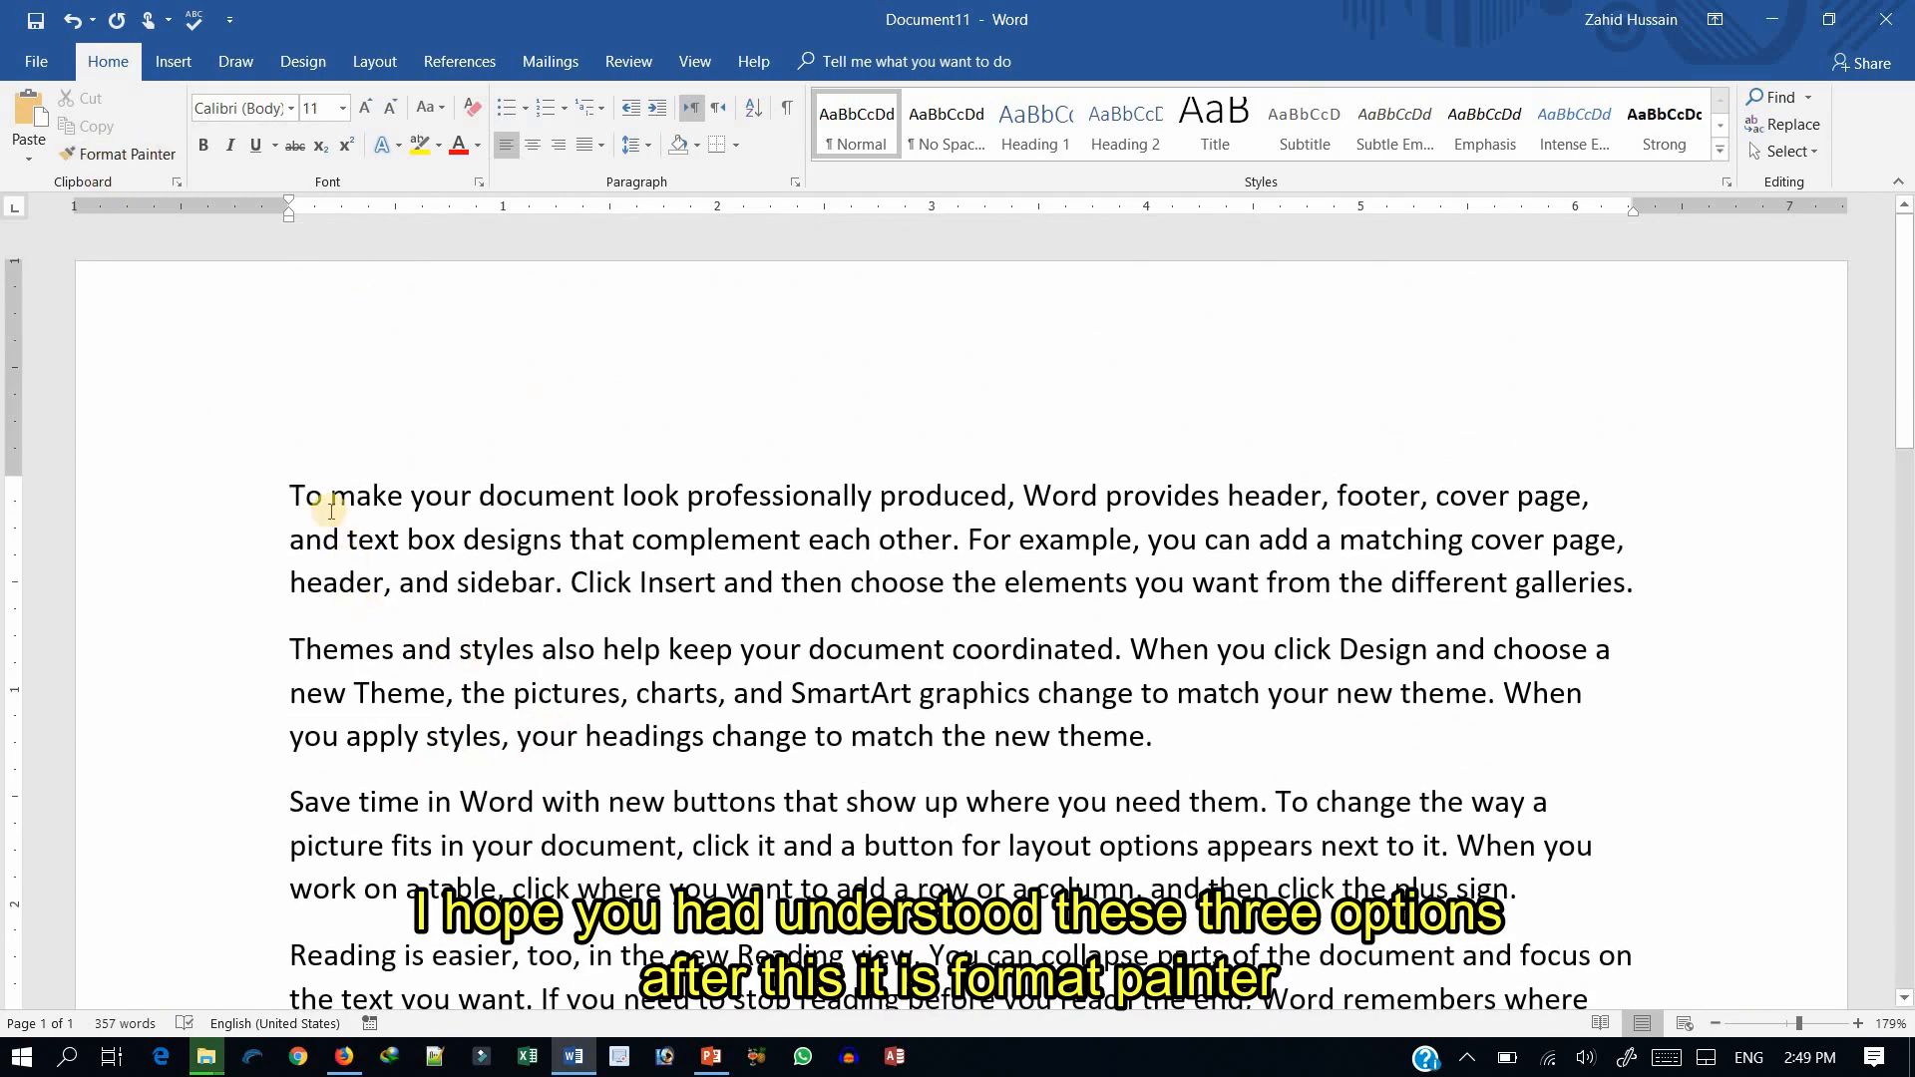
{"action": "left_click", "coordinate": [289, 495]}
{"action": "key", "text": "Return"}
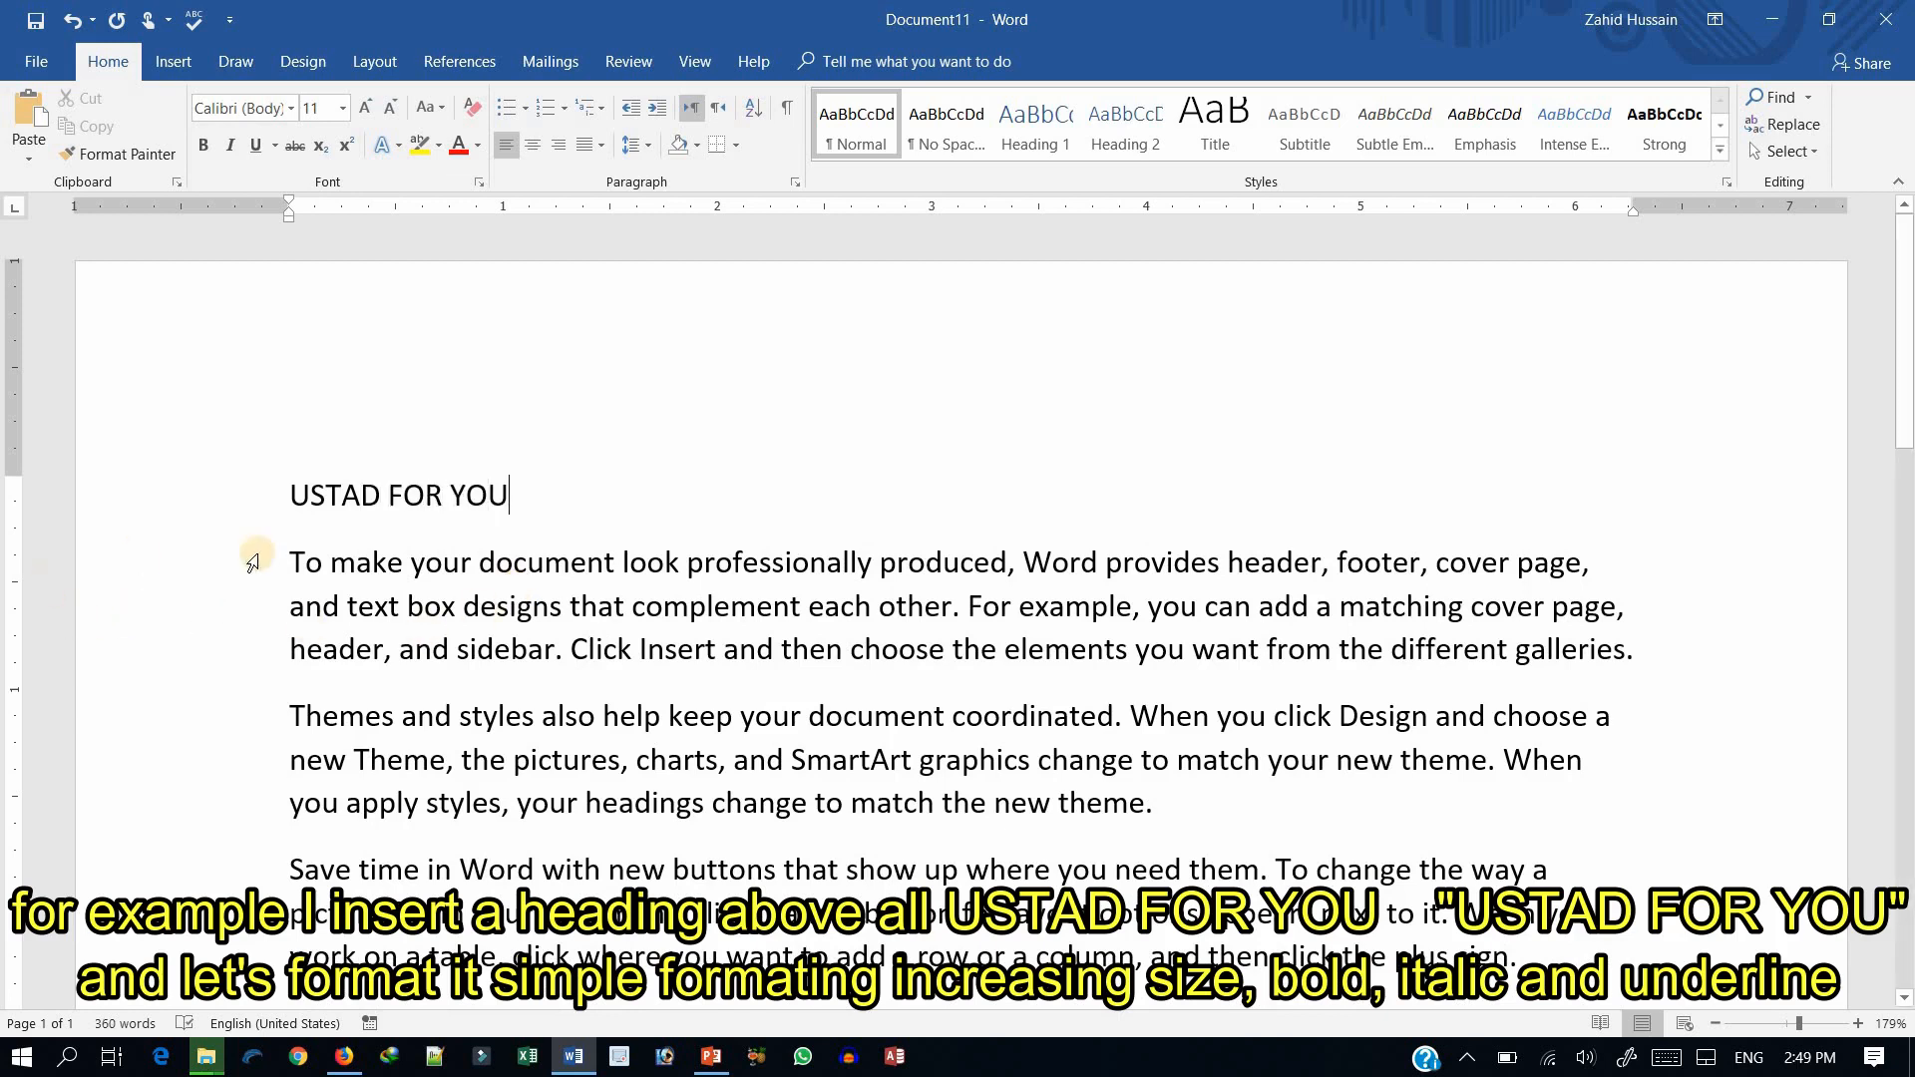
- Format the "USTAD FOR YOU" heading at size 16 in bold, italic, underlined red text
{"action": "left_click_drag", "start_coordinate": [372, 496], "coordinate": [504, 494]}
{"action": "left_click", "coordinate": [368, 108]}
{"action": "left_click", "coordinate": [368, 108]}
{"action": "left_click", "coordinate": [368, 107]}
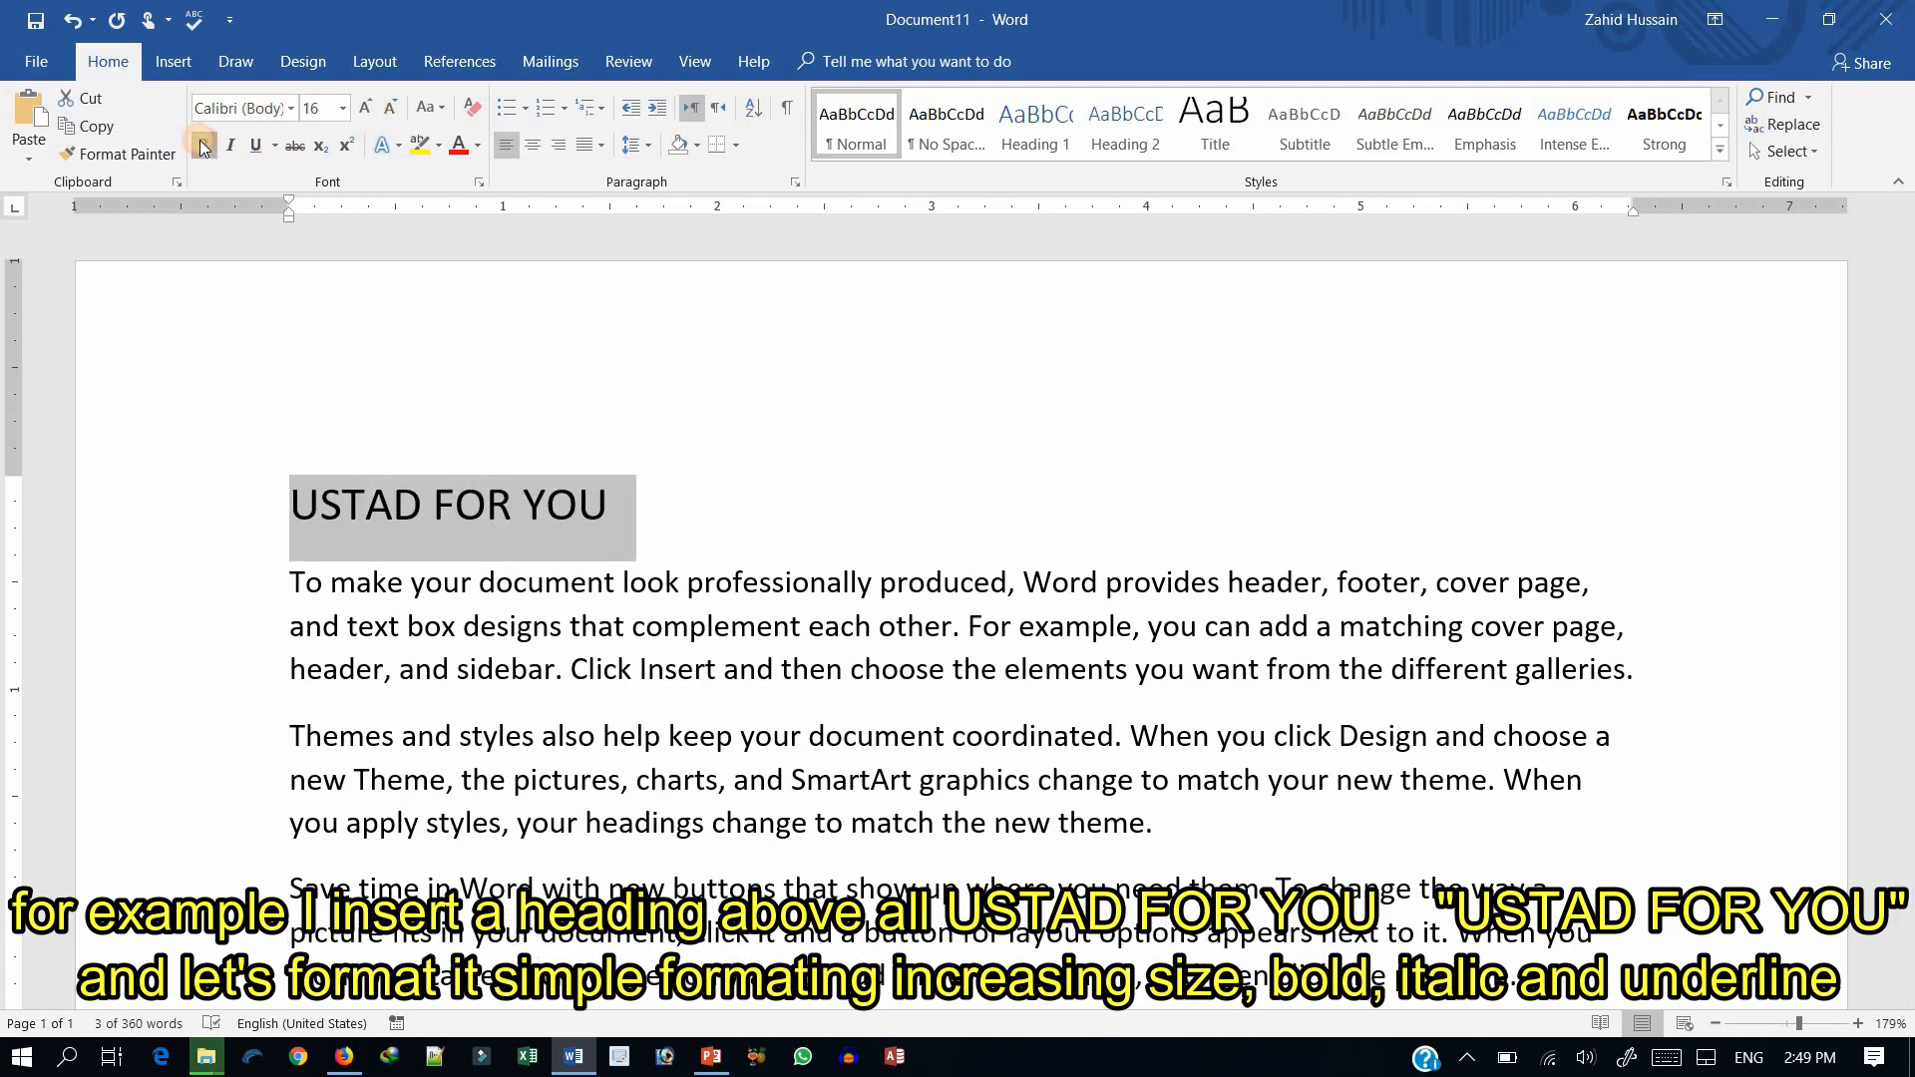
{"action": "left_click", "coordinate": [203, 147]}
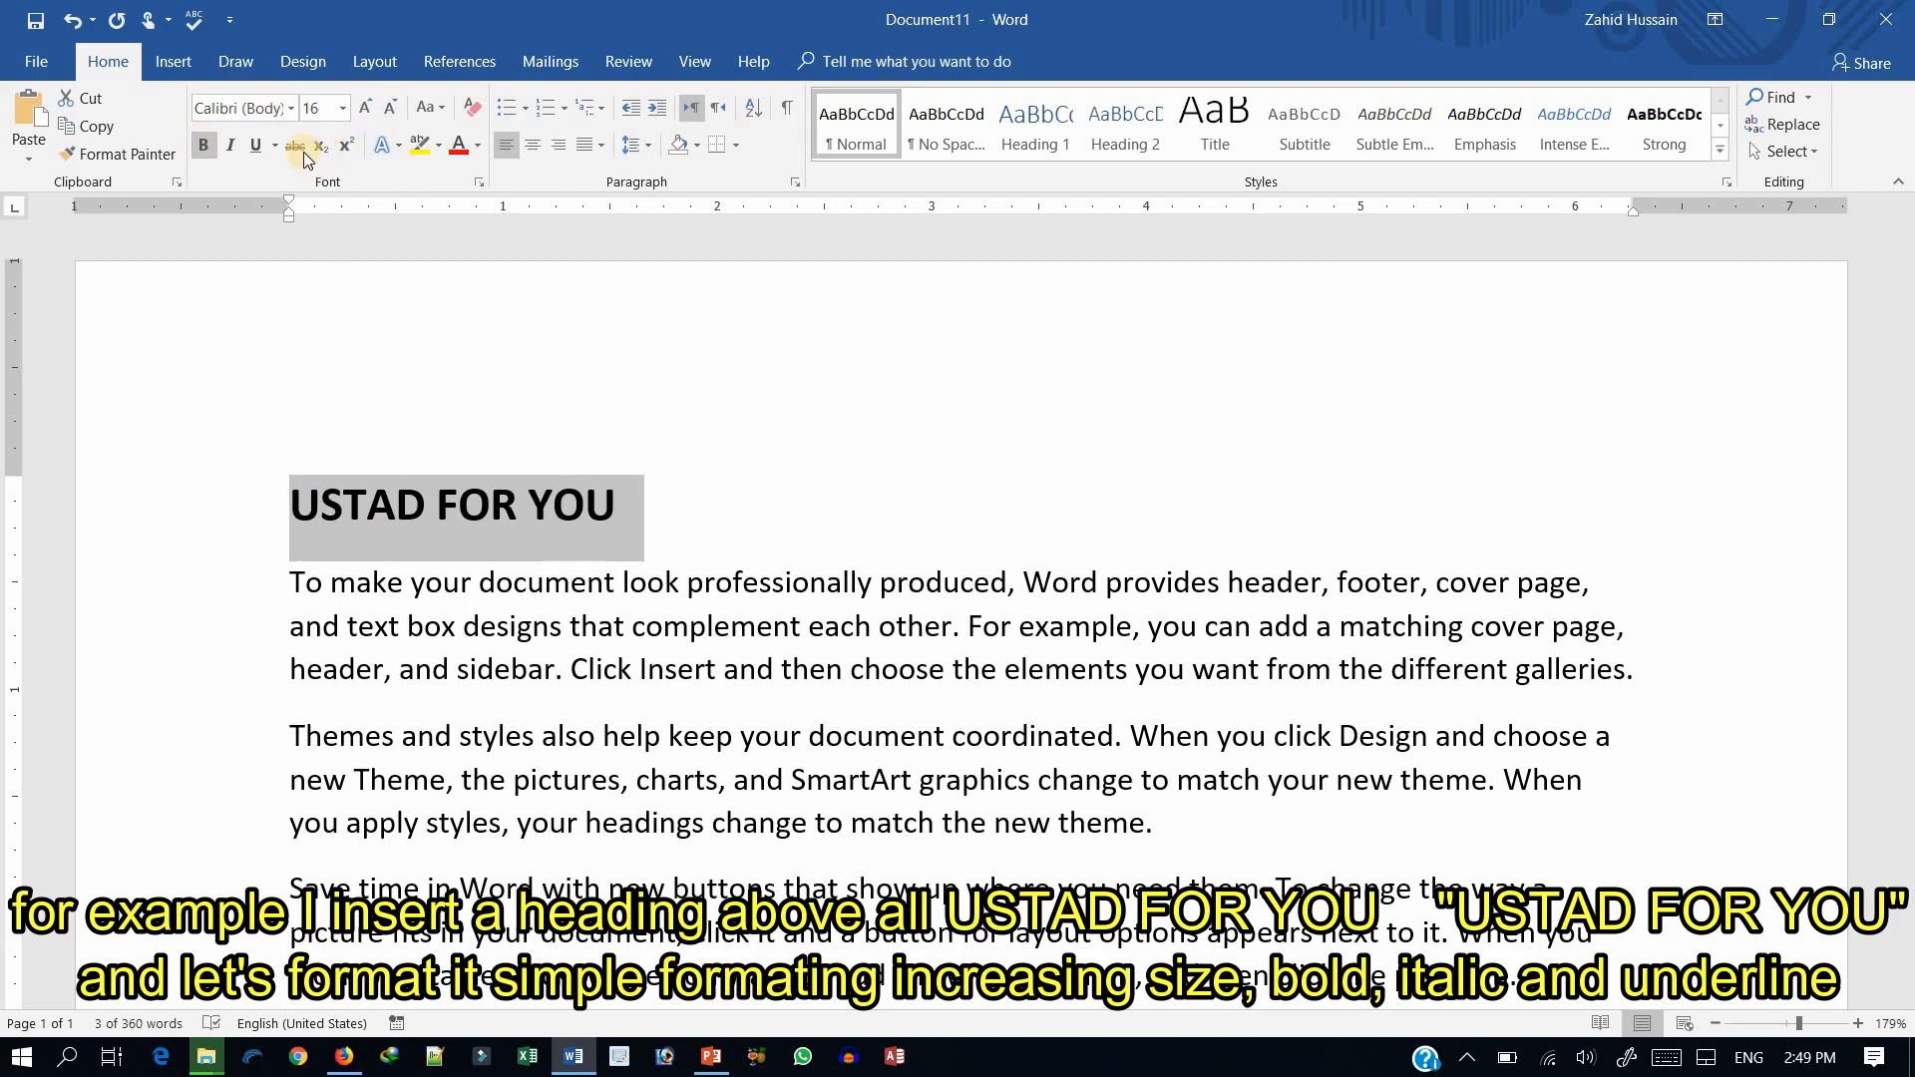
{"action": "left_click", "coordinate": [230, 147]}
{"action": "left_click", "coordinate": [260, 147]}
{"action": "left_click", "coordinate": [478, 147]}
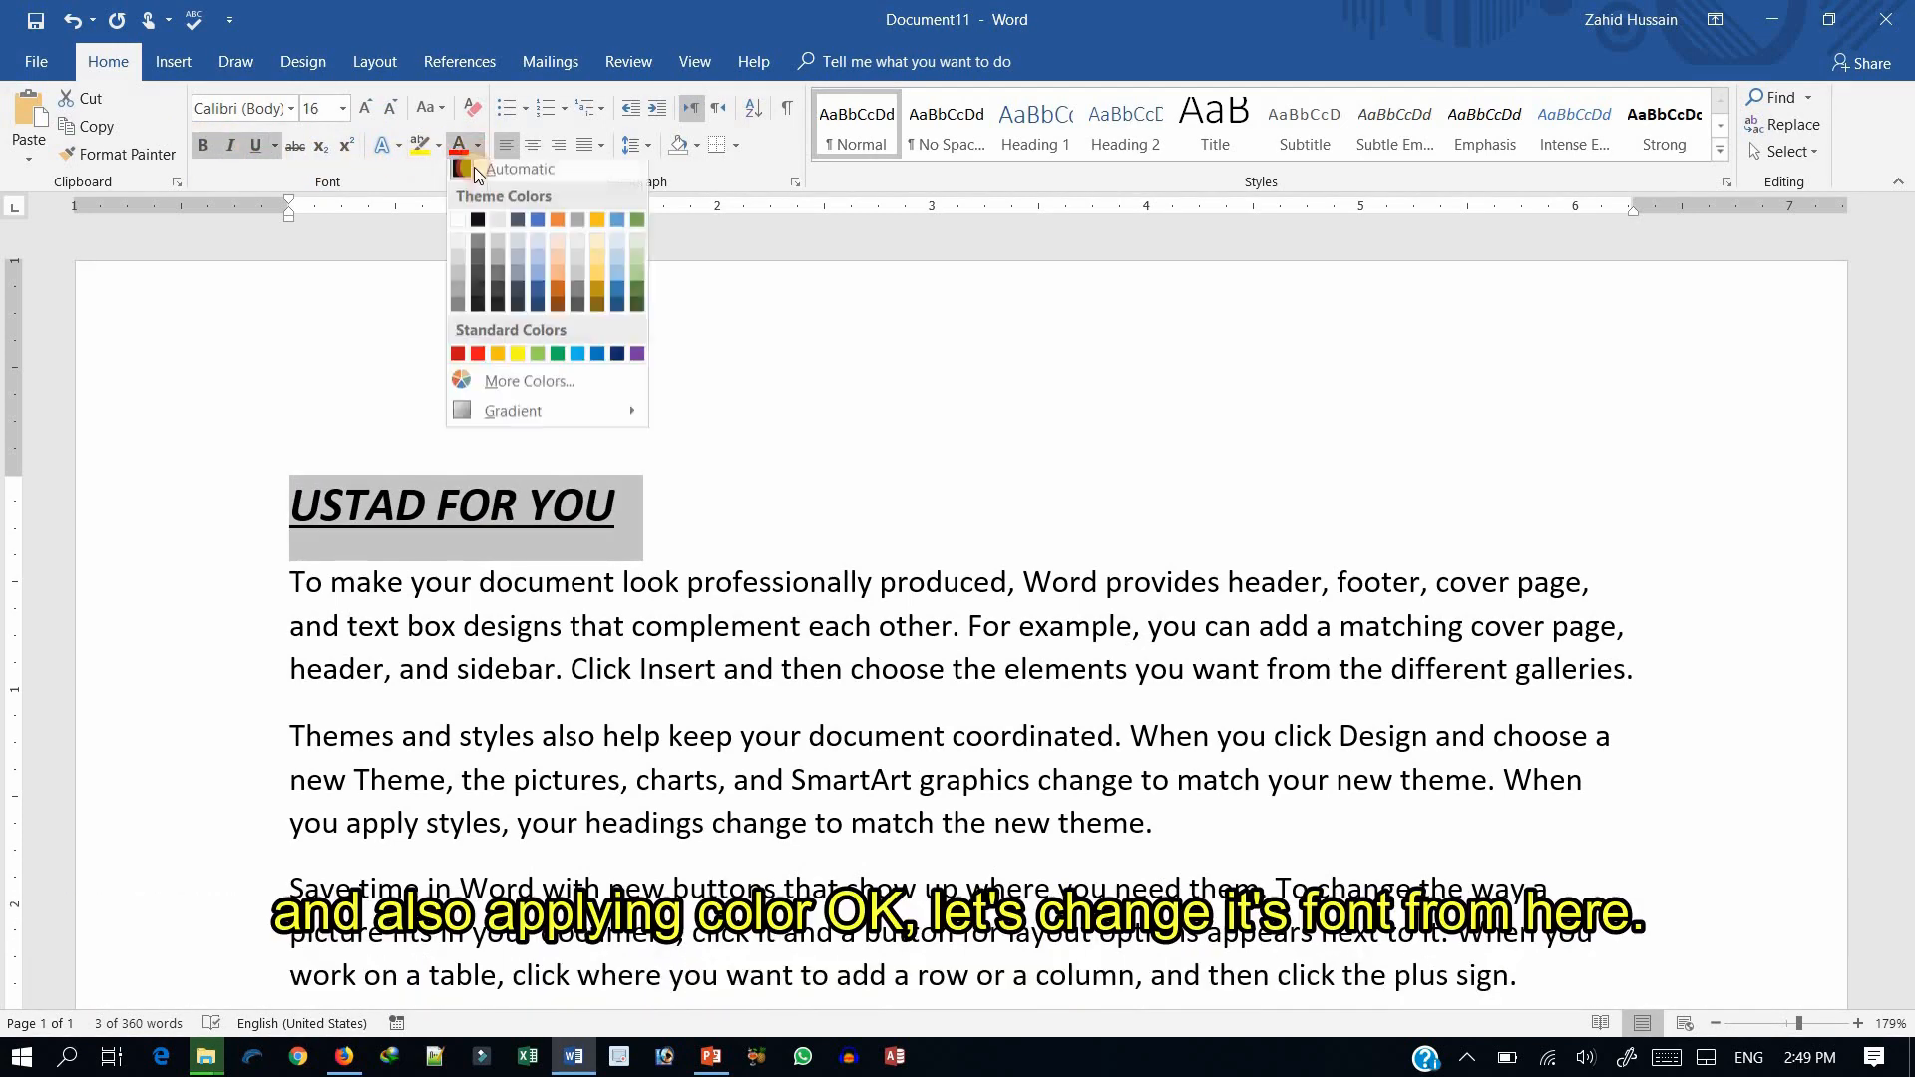
{"action": "left_click", "coordinate": [481, 360]}
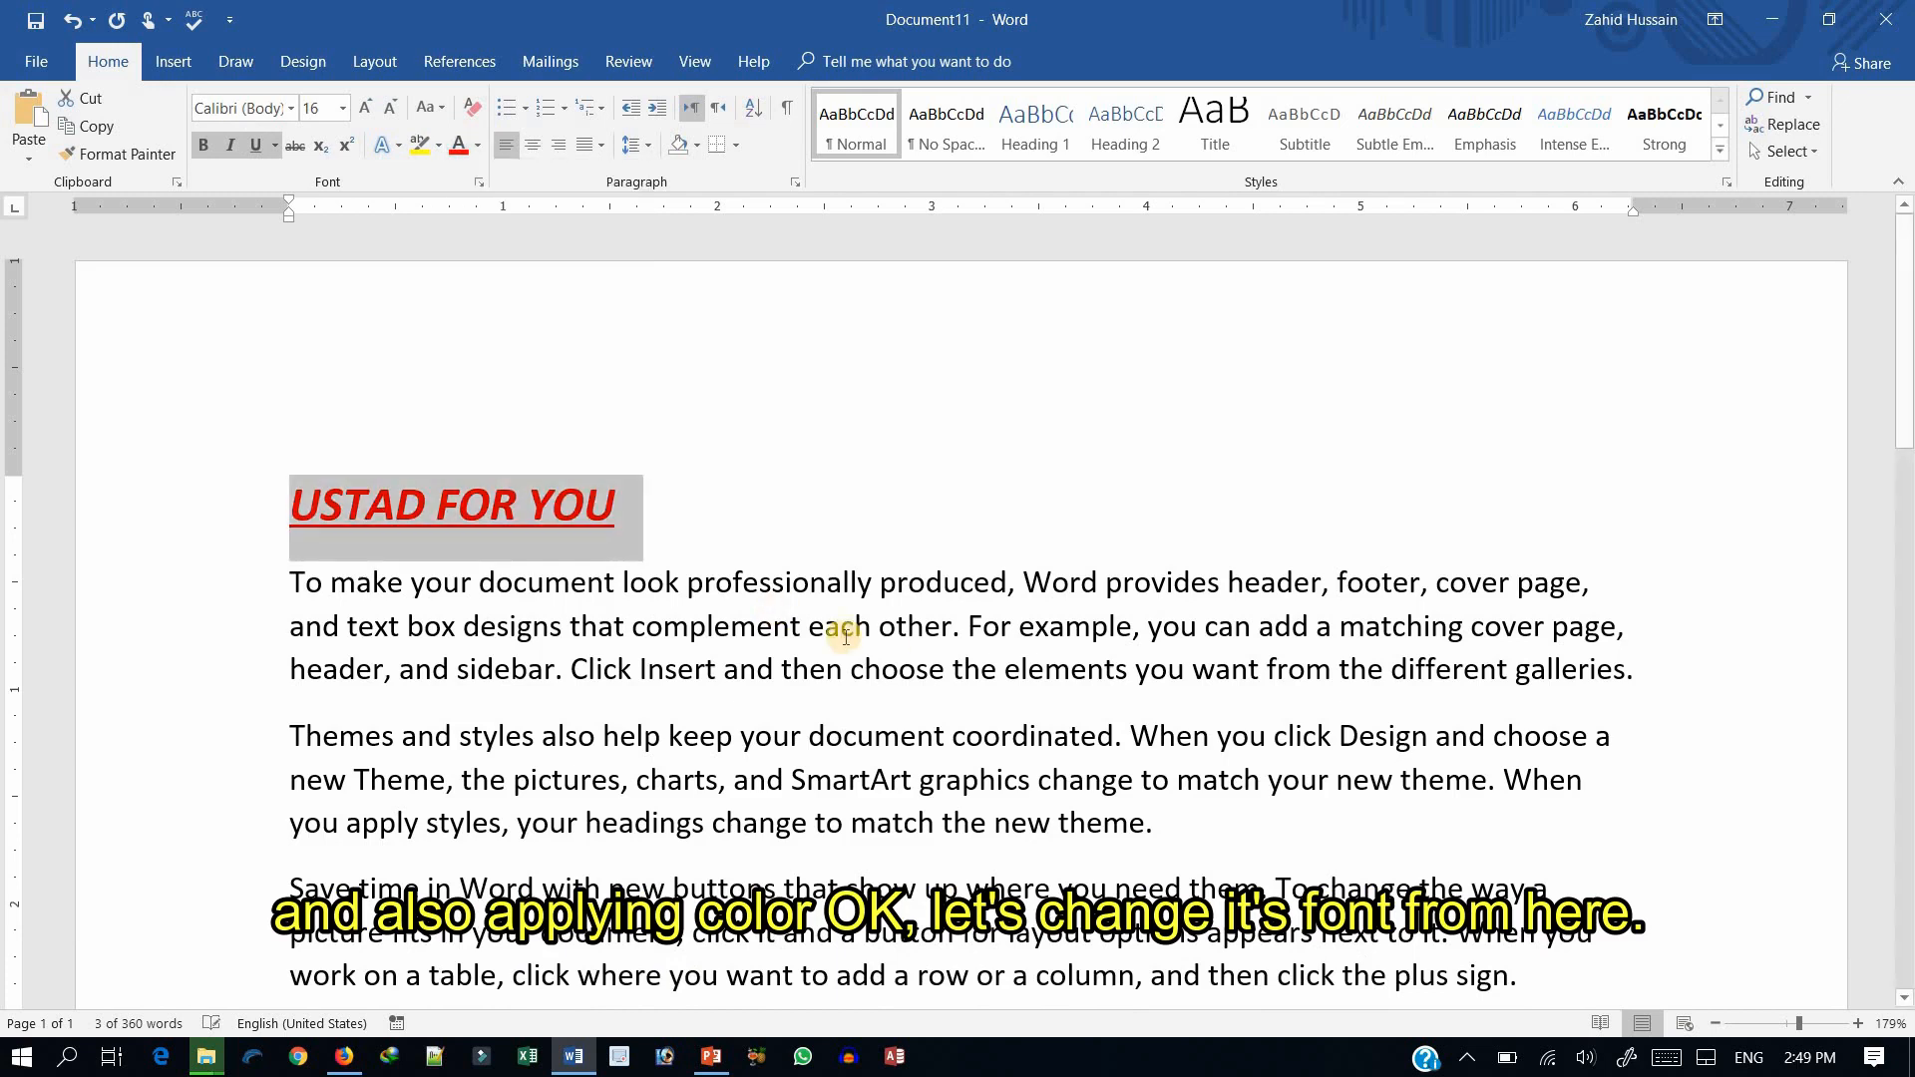
- Try the CARIBBEAN TOOL font on the "USTAD FOR YOU" heading and replace it with Arial Black
{"action": "left_click", "coordinate": [292, 108]}
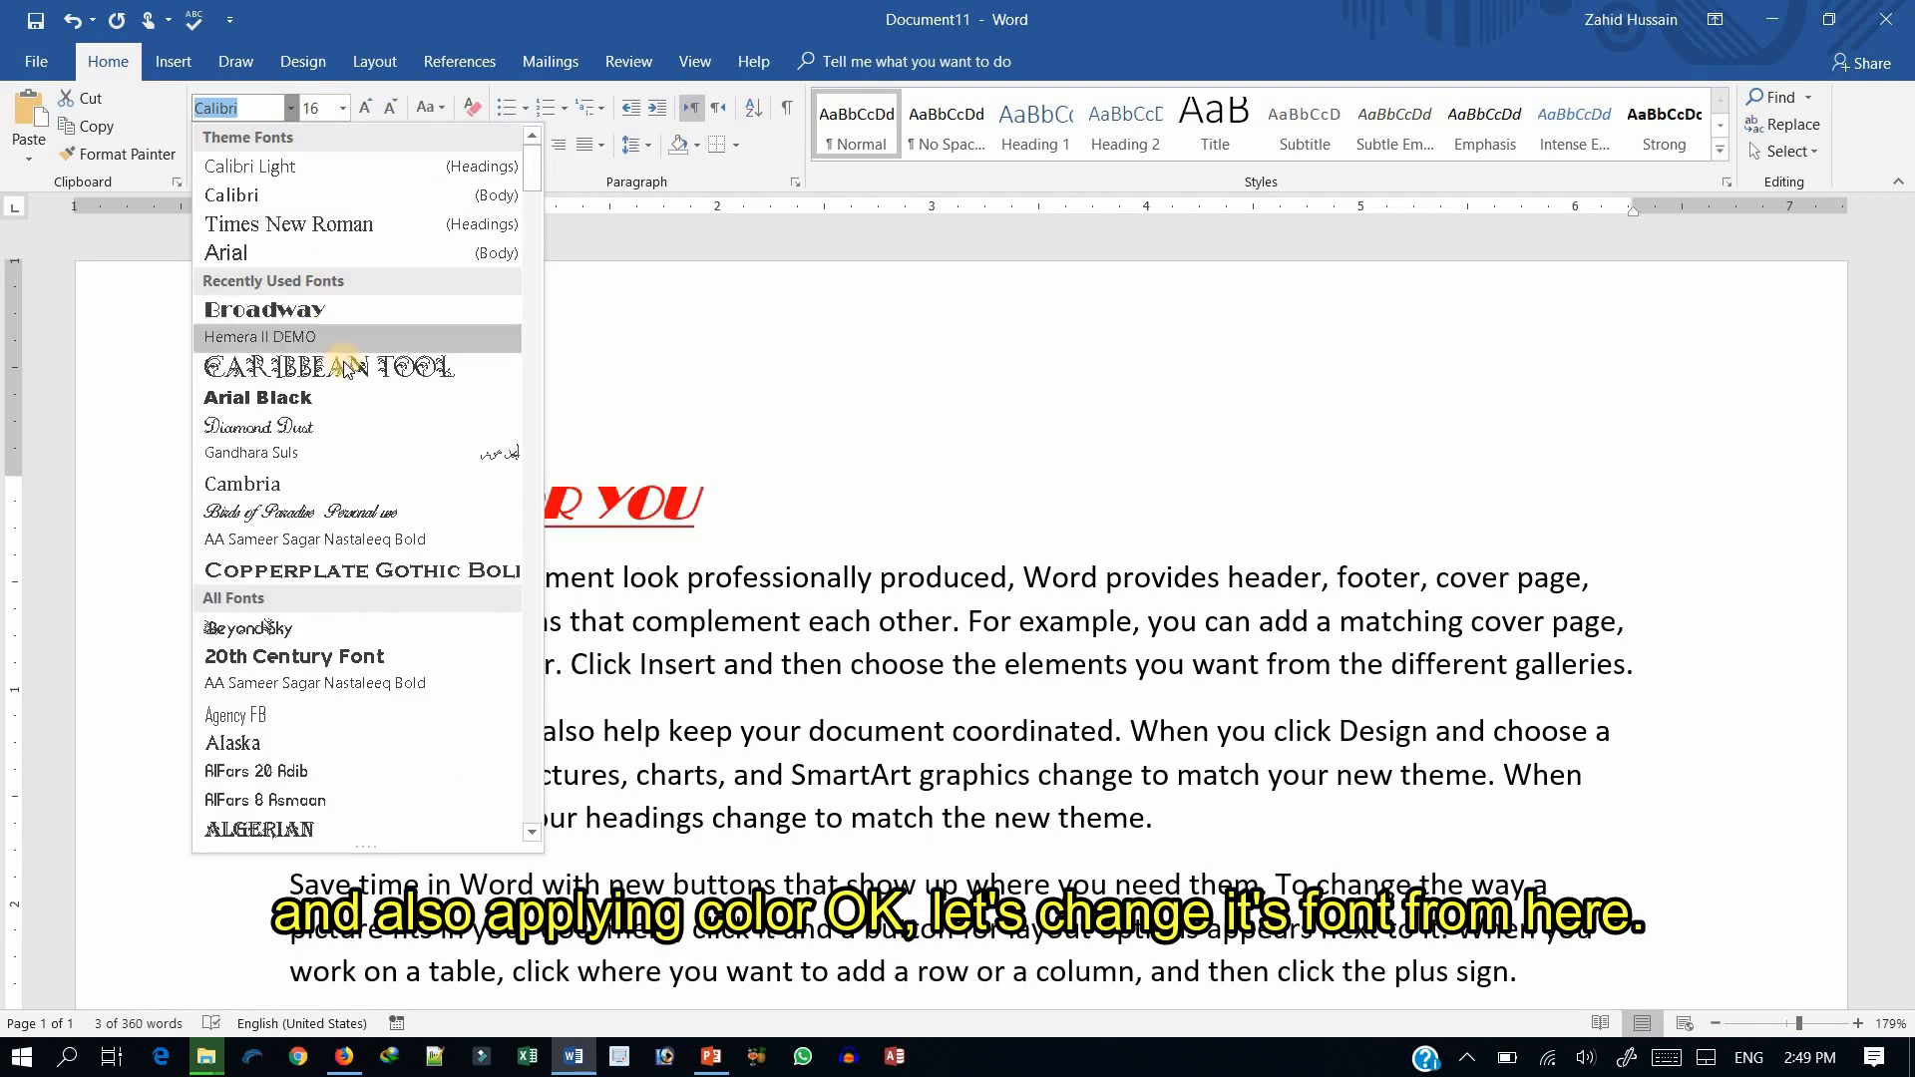
{"action": "left_click", "coordinate": [356, 367]}
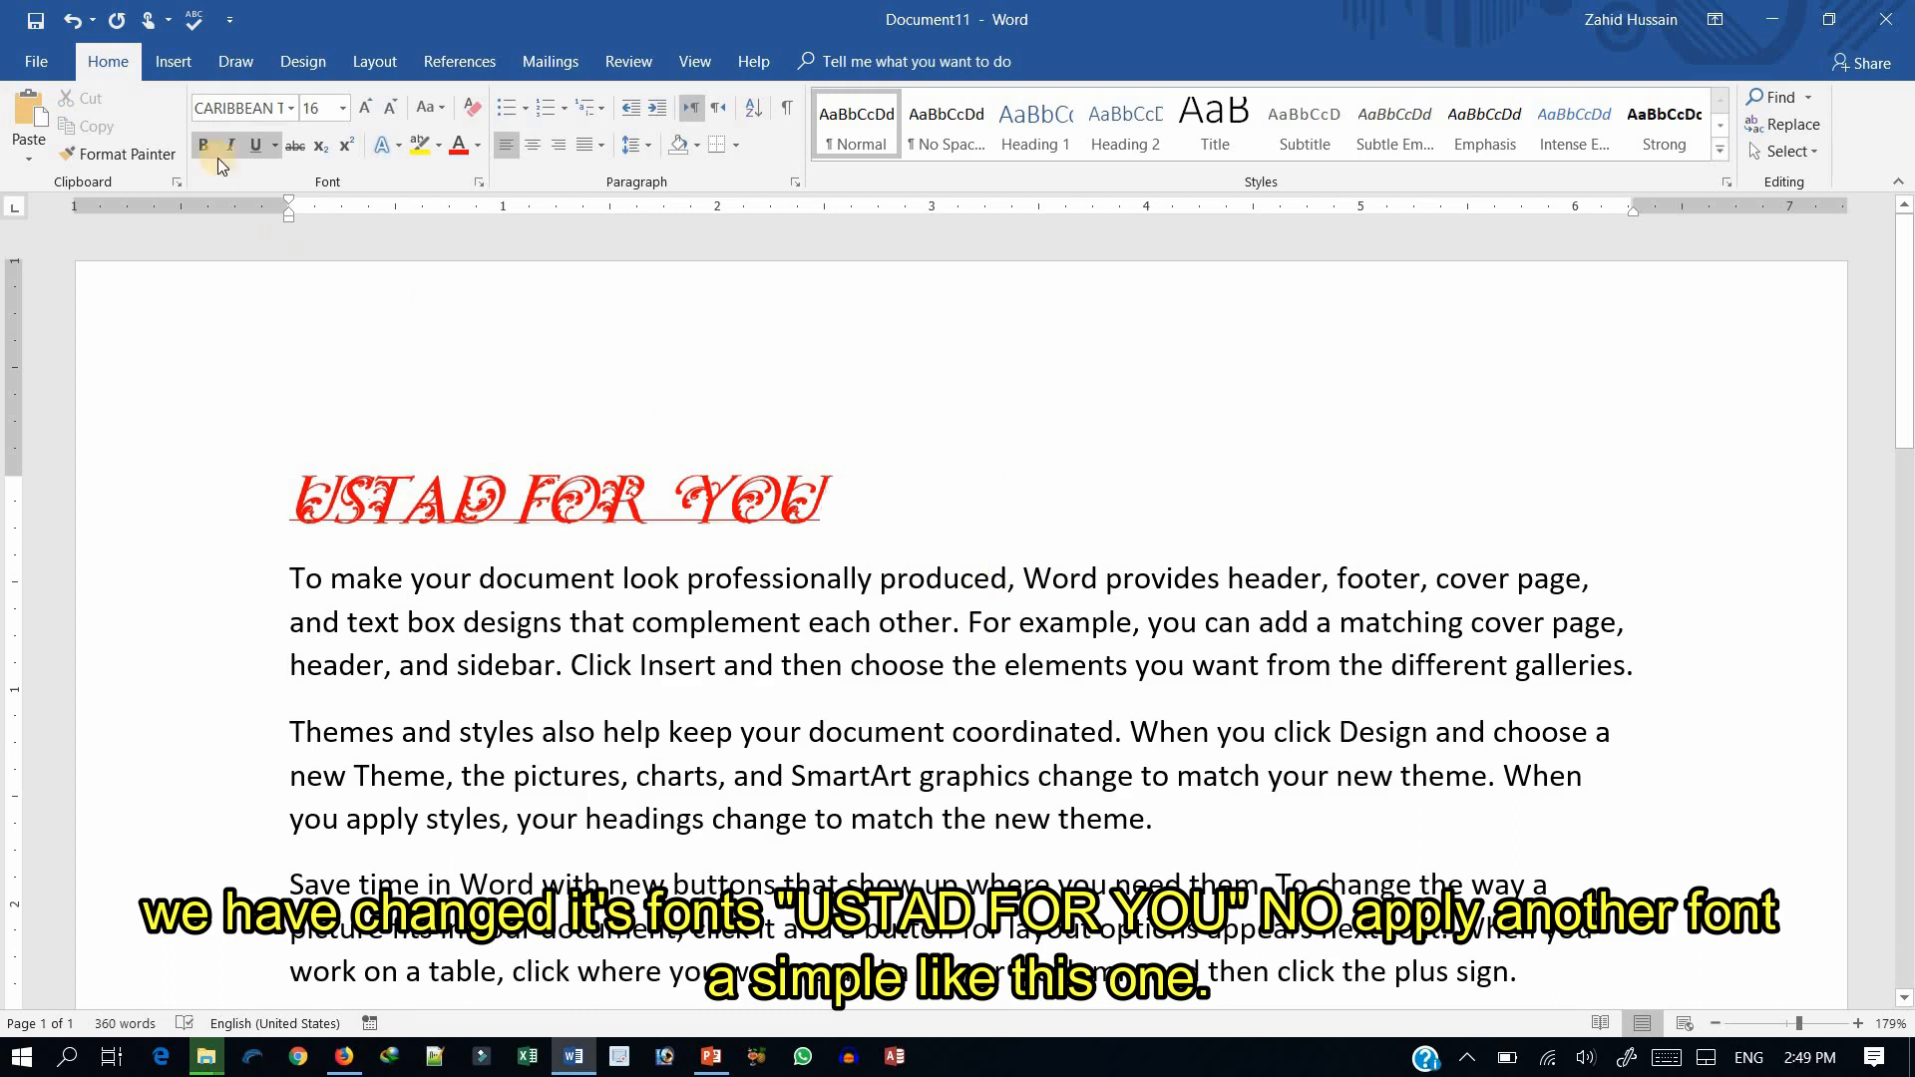
{"action": "left_click_drag", "start_coordinate": [824, 504], "coordinate": [228, 484]}
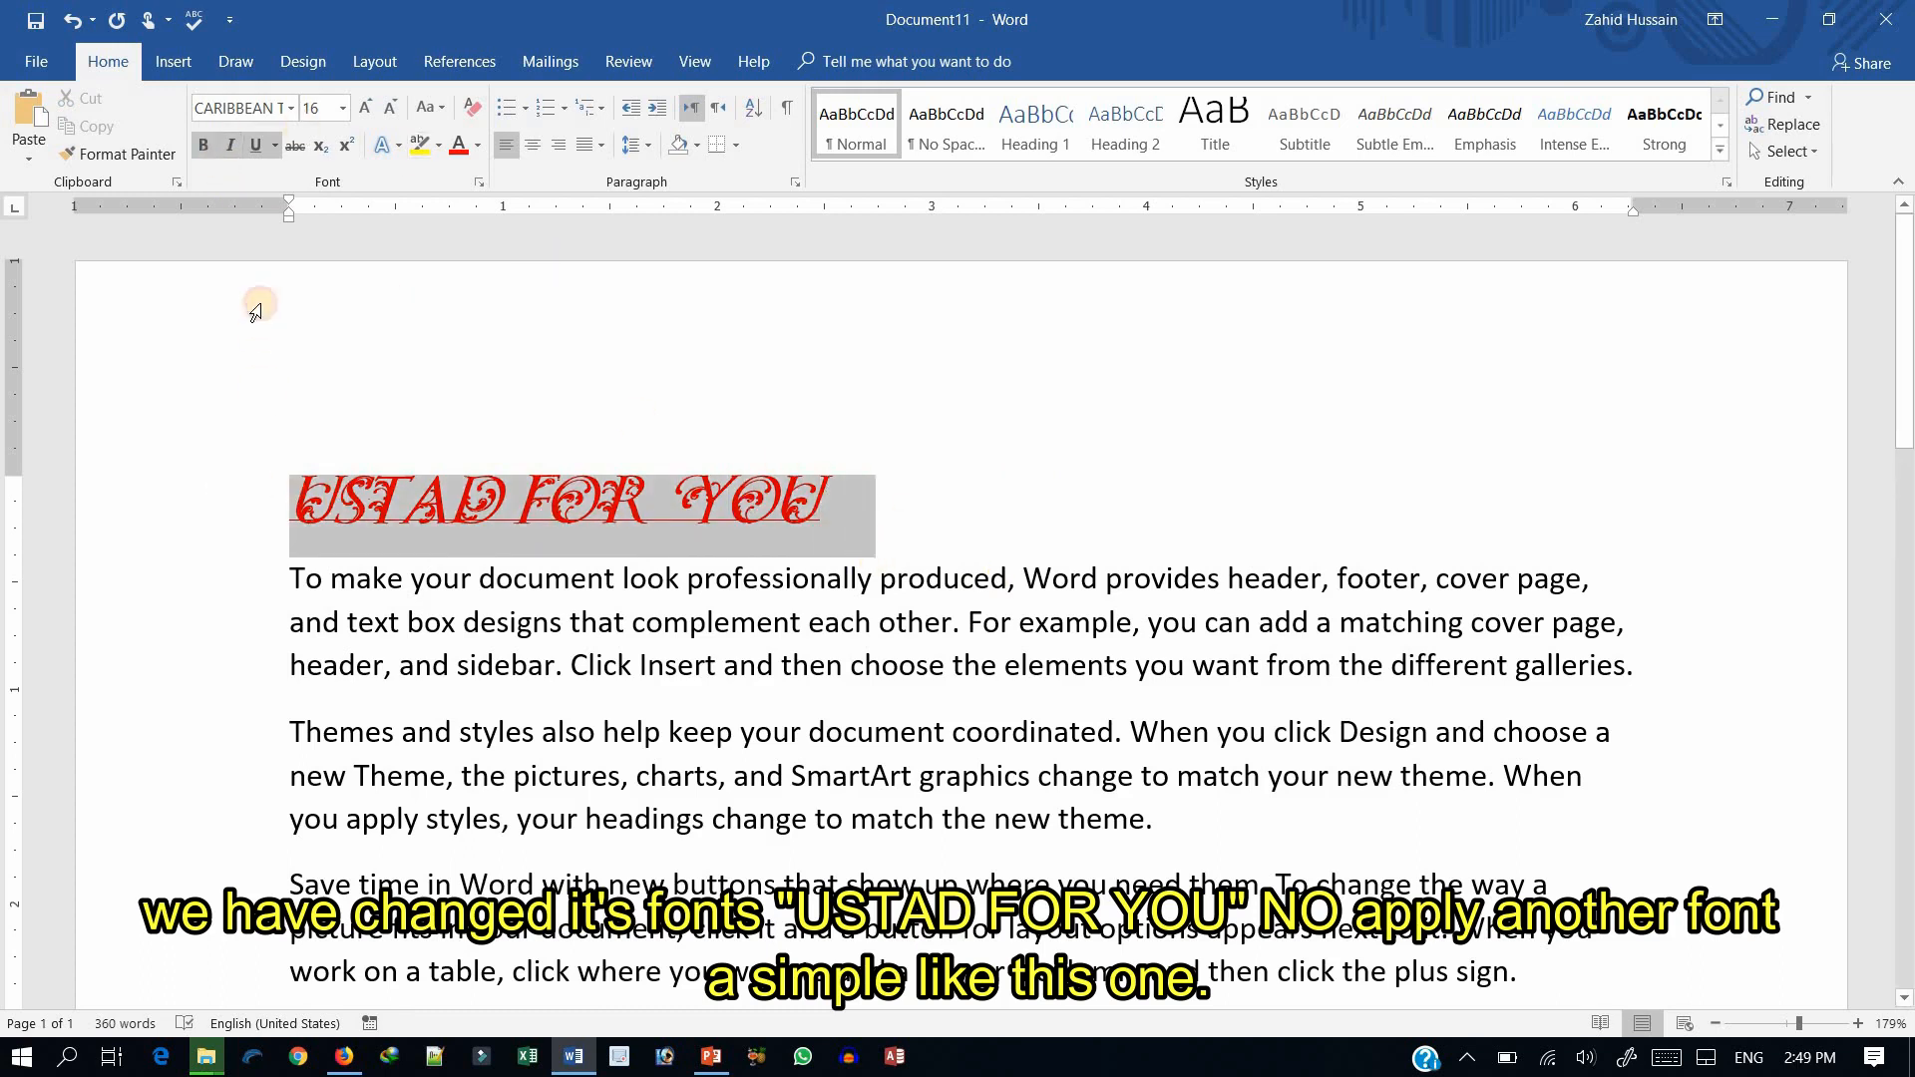
{"action": "left_click", "coordinate": [291, 108]}
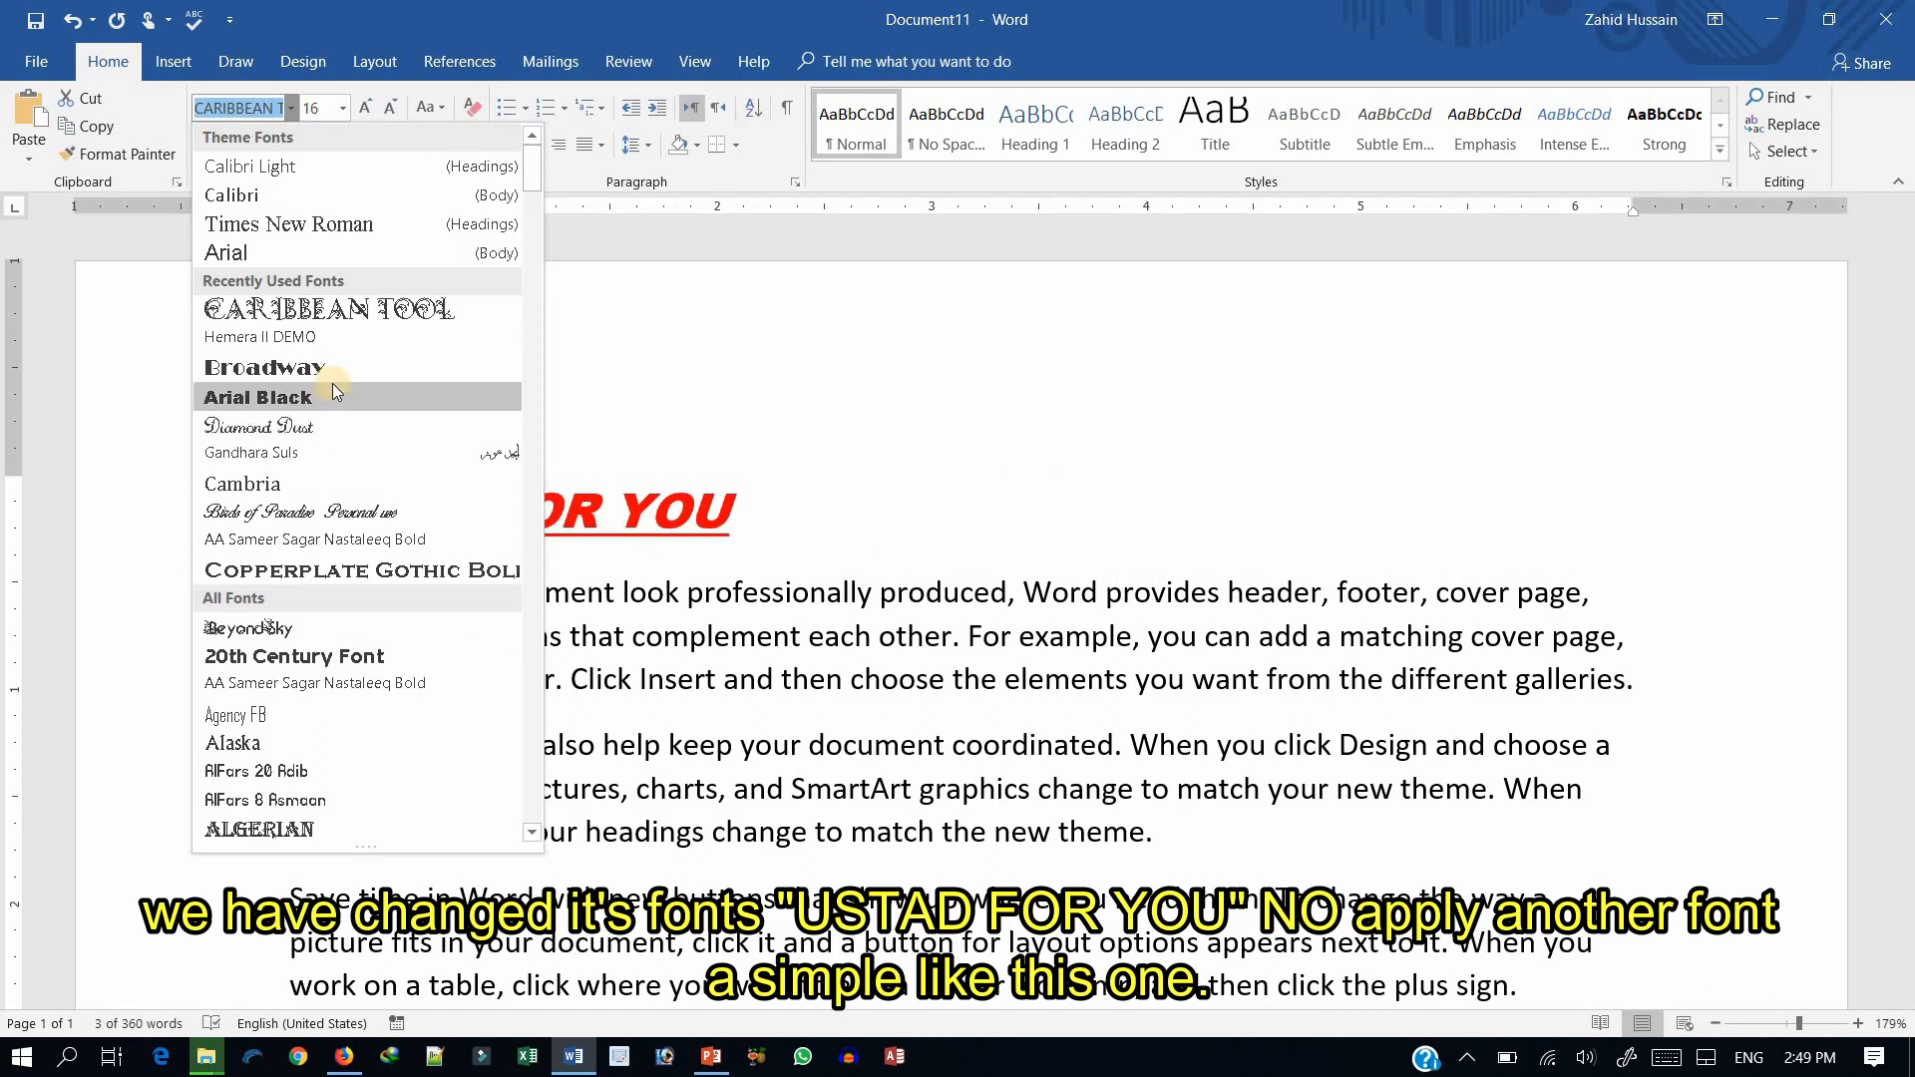
{"action": "left_click", "coordinate": [332, 395]}
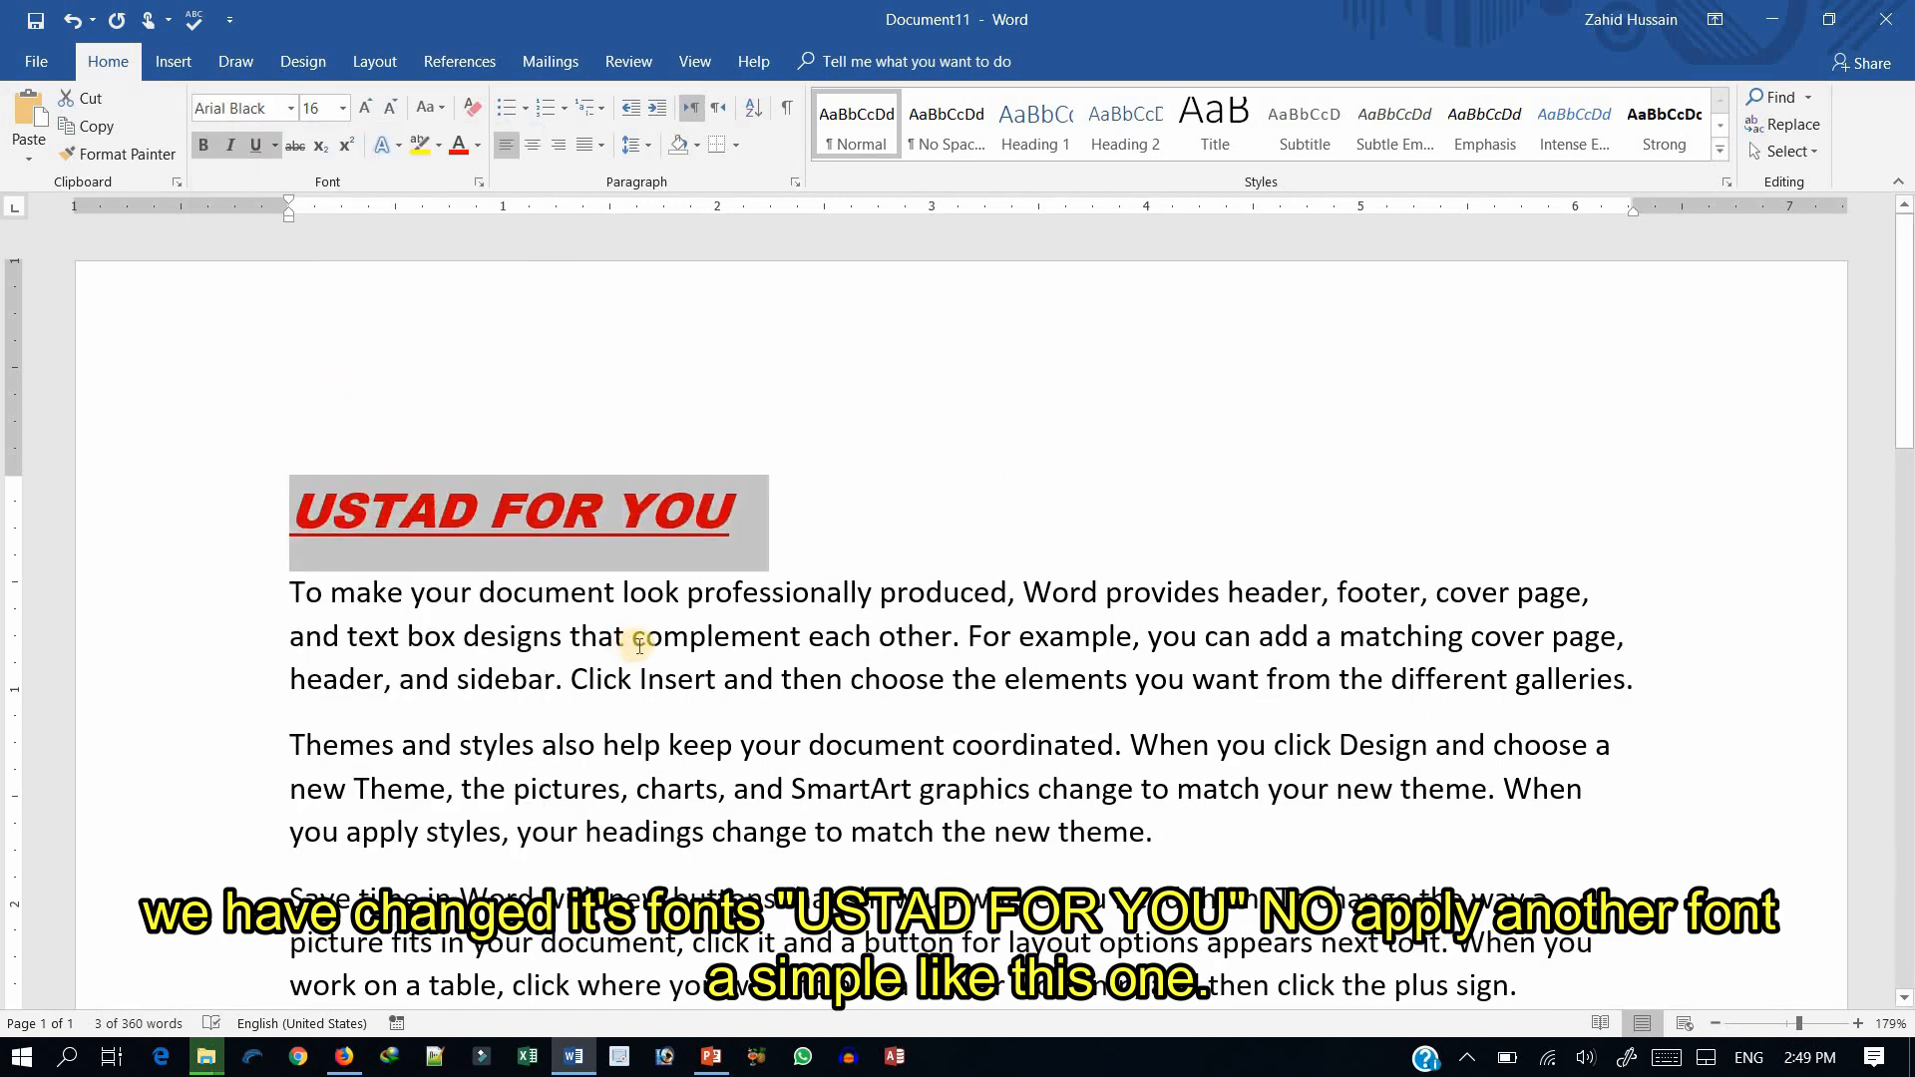
{"action": "left_click", "coordinate": [858, 591]}
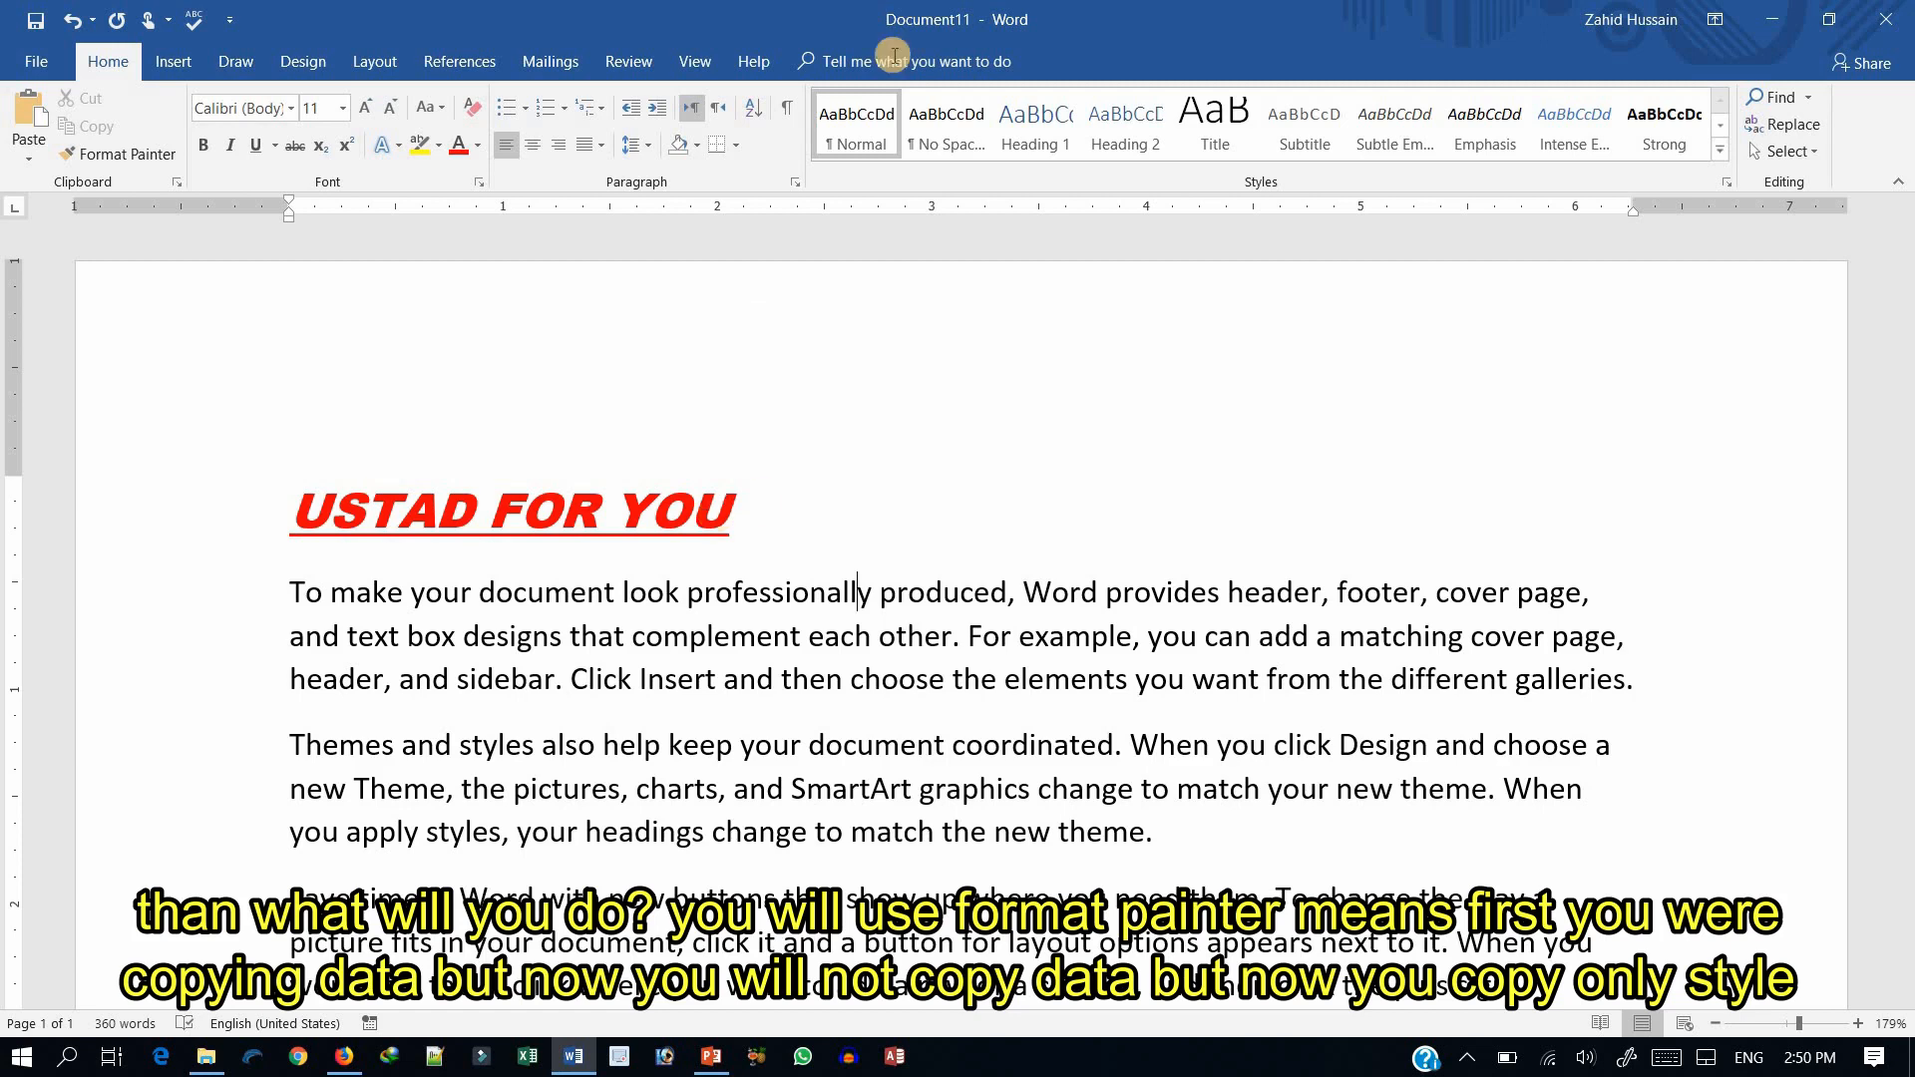
- Copy the heading's formatting onto the "To make your document look professionally produced" paragraph with Format Painter
{"action": "left_click_drag", "start_coordinate": [728, 506], "coordinate": [289, 511]}
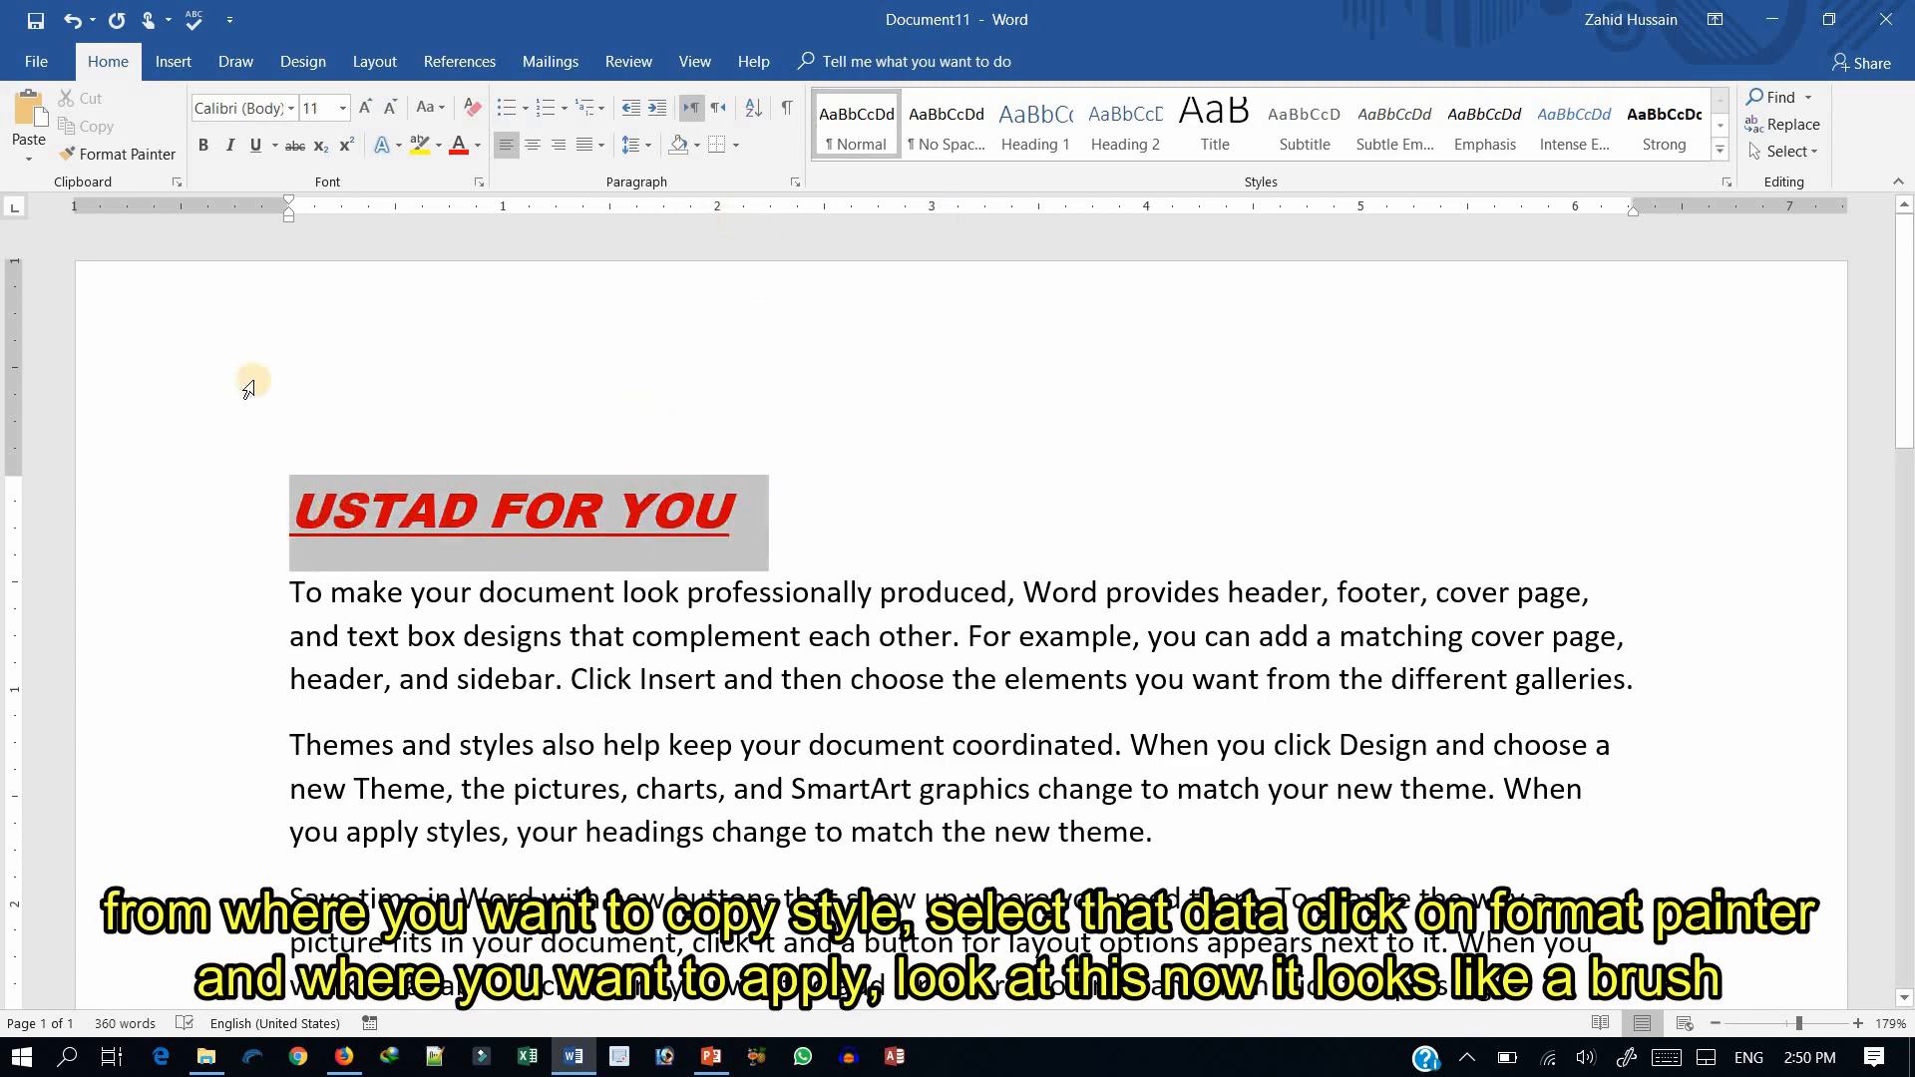
{"action": "left_click", "coordinate": [142, 160]}
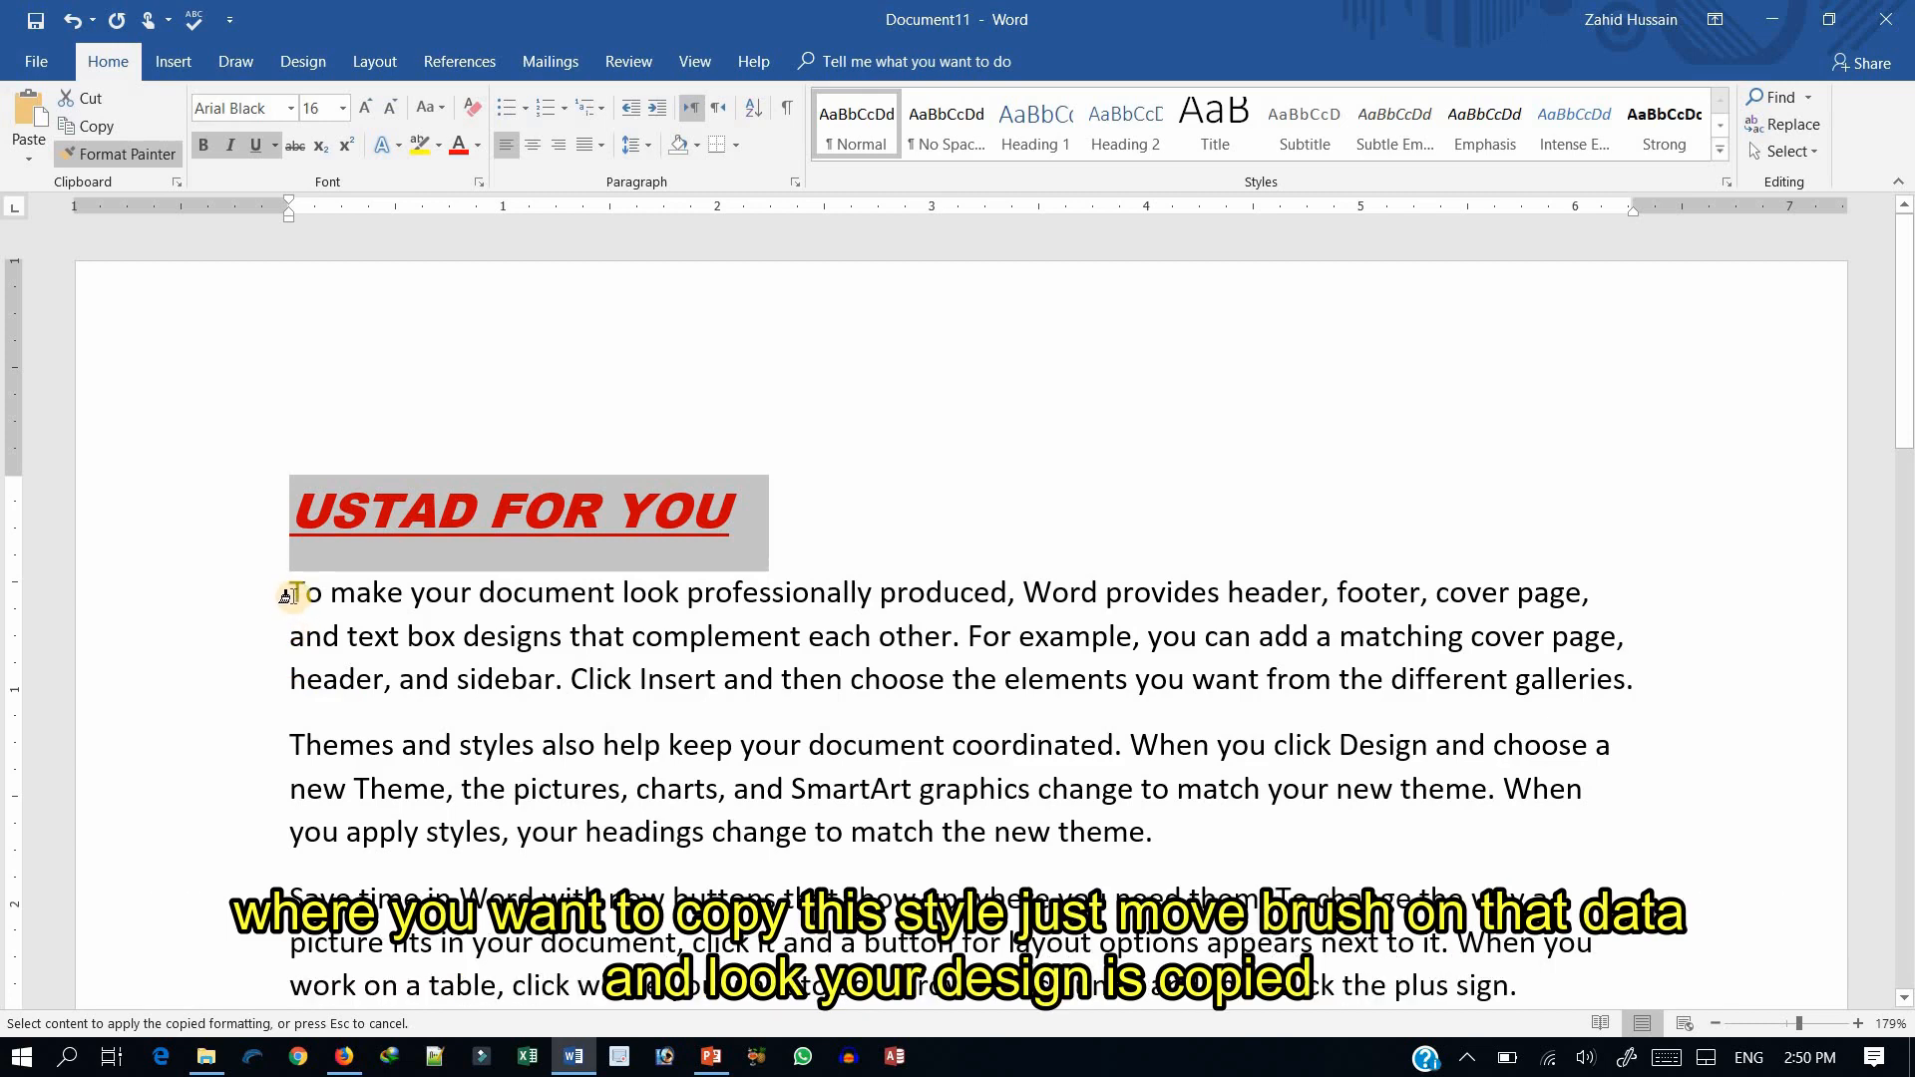
{"action": "mouse_move", "coordinate": [285, 595]}
{"action": "left_mouse_down"}
{"action": "mouse_move", "coordinate": [459, 596]}
{"action": "mouse_move", "coordinate": [1039, 683]}
{"action": "mouse_move", "coordinate": [1625, 685]}
{"action": "left_mouse_up"}
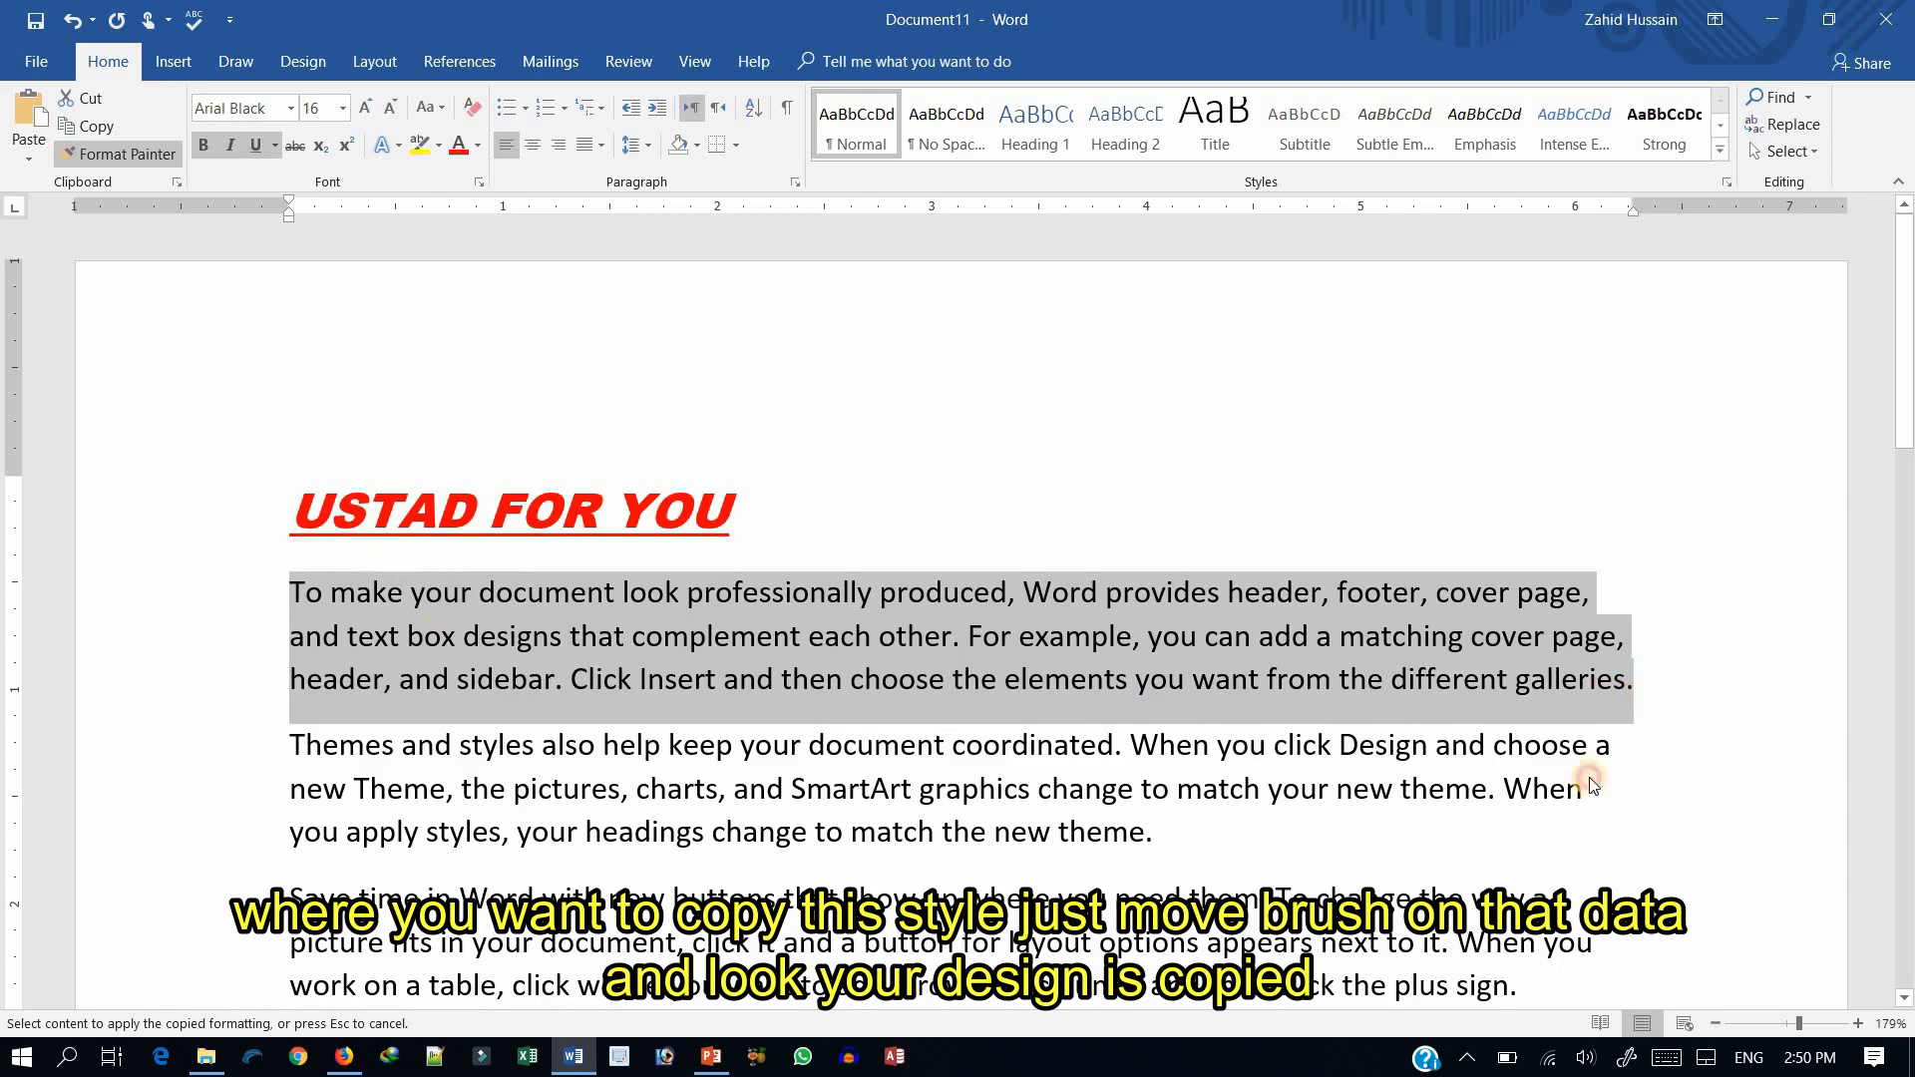
- Copy the plain formatting of the "Themes and styles" paragraph onto the red "To make your document look professionally produced" paragraph
{"action": "scroll", "coordinate": [700, 618], "scroll_direction": "down", "scroll_amount": 5}
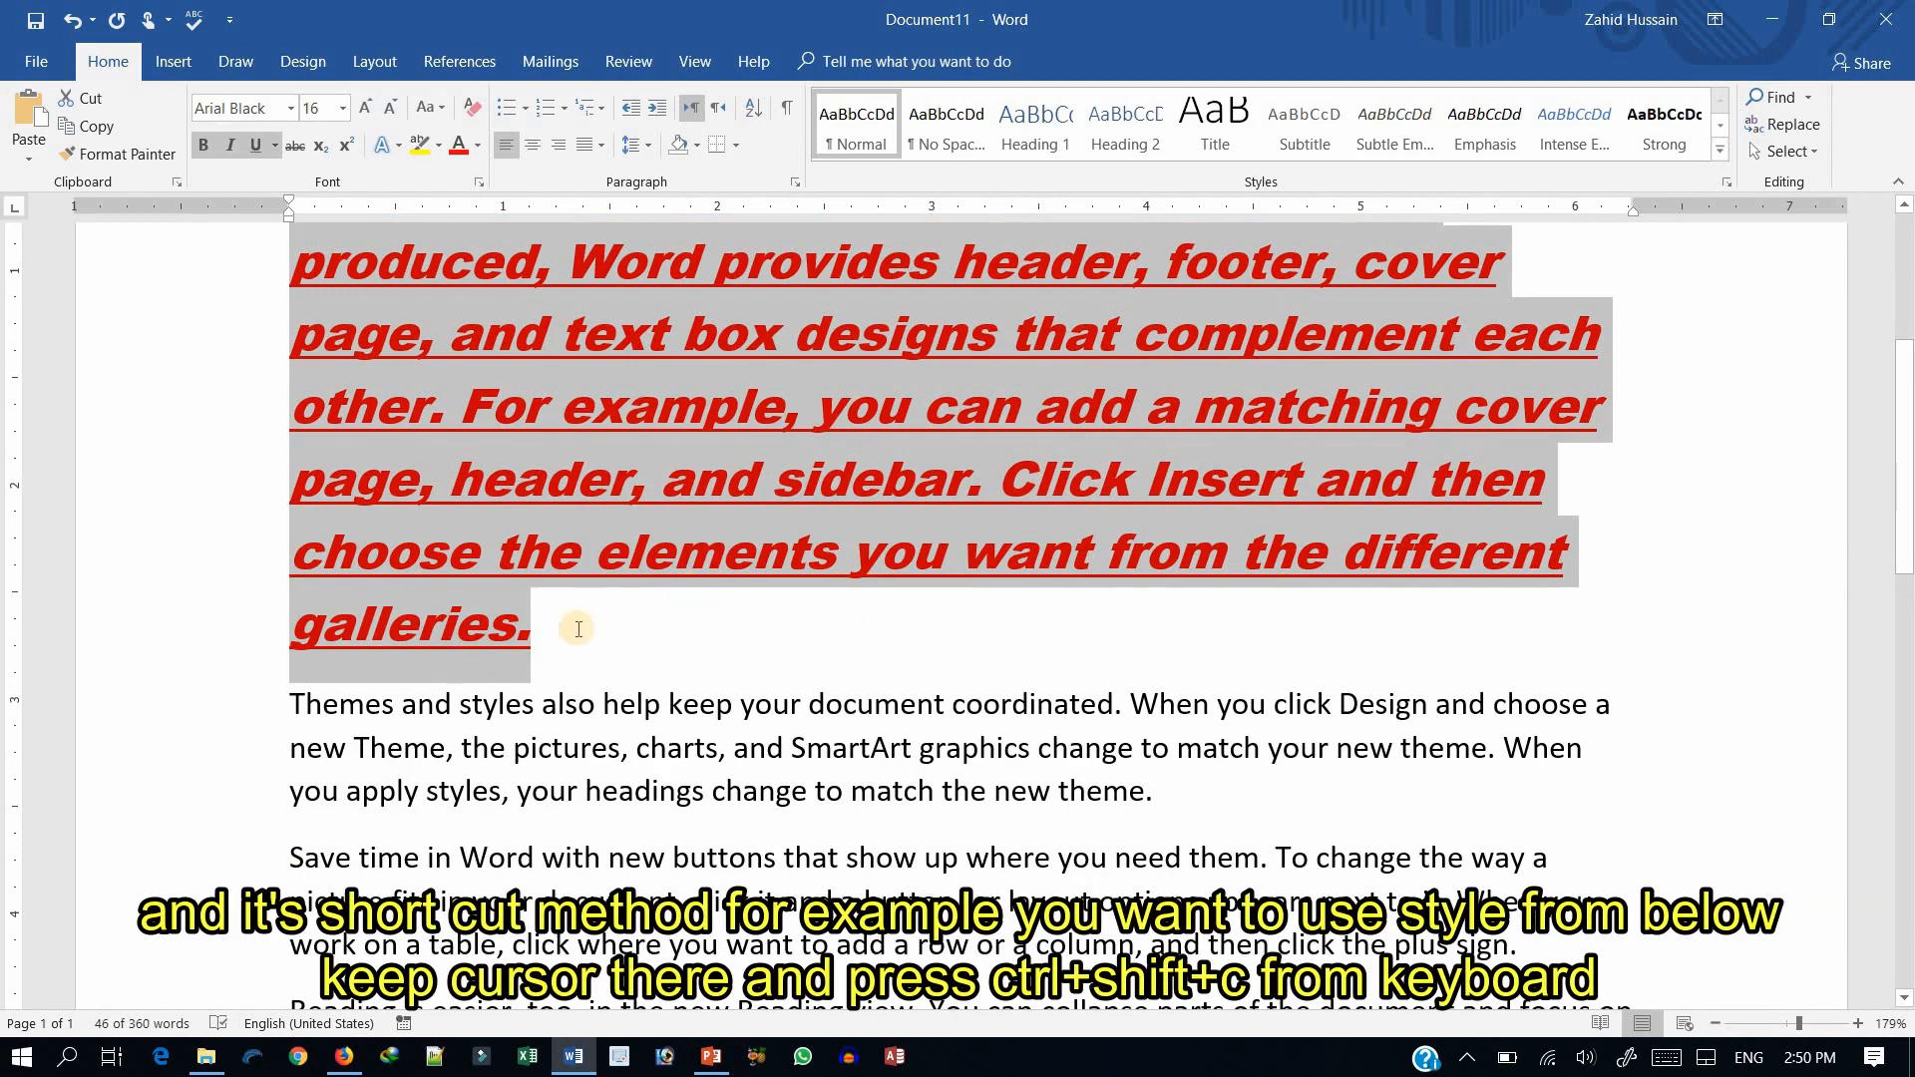
{"action": "left_click", "coordinate": [453, 557]}
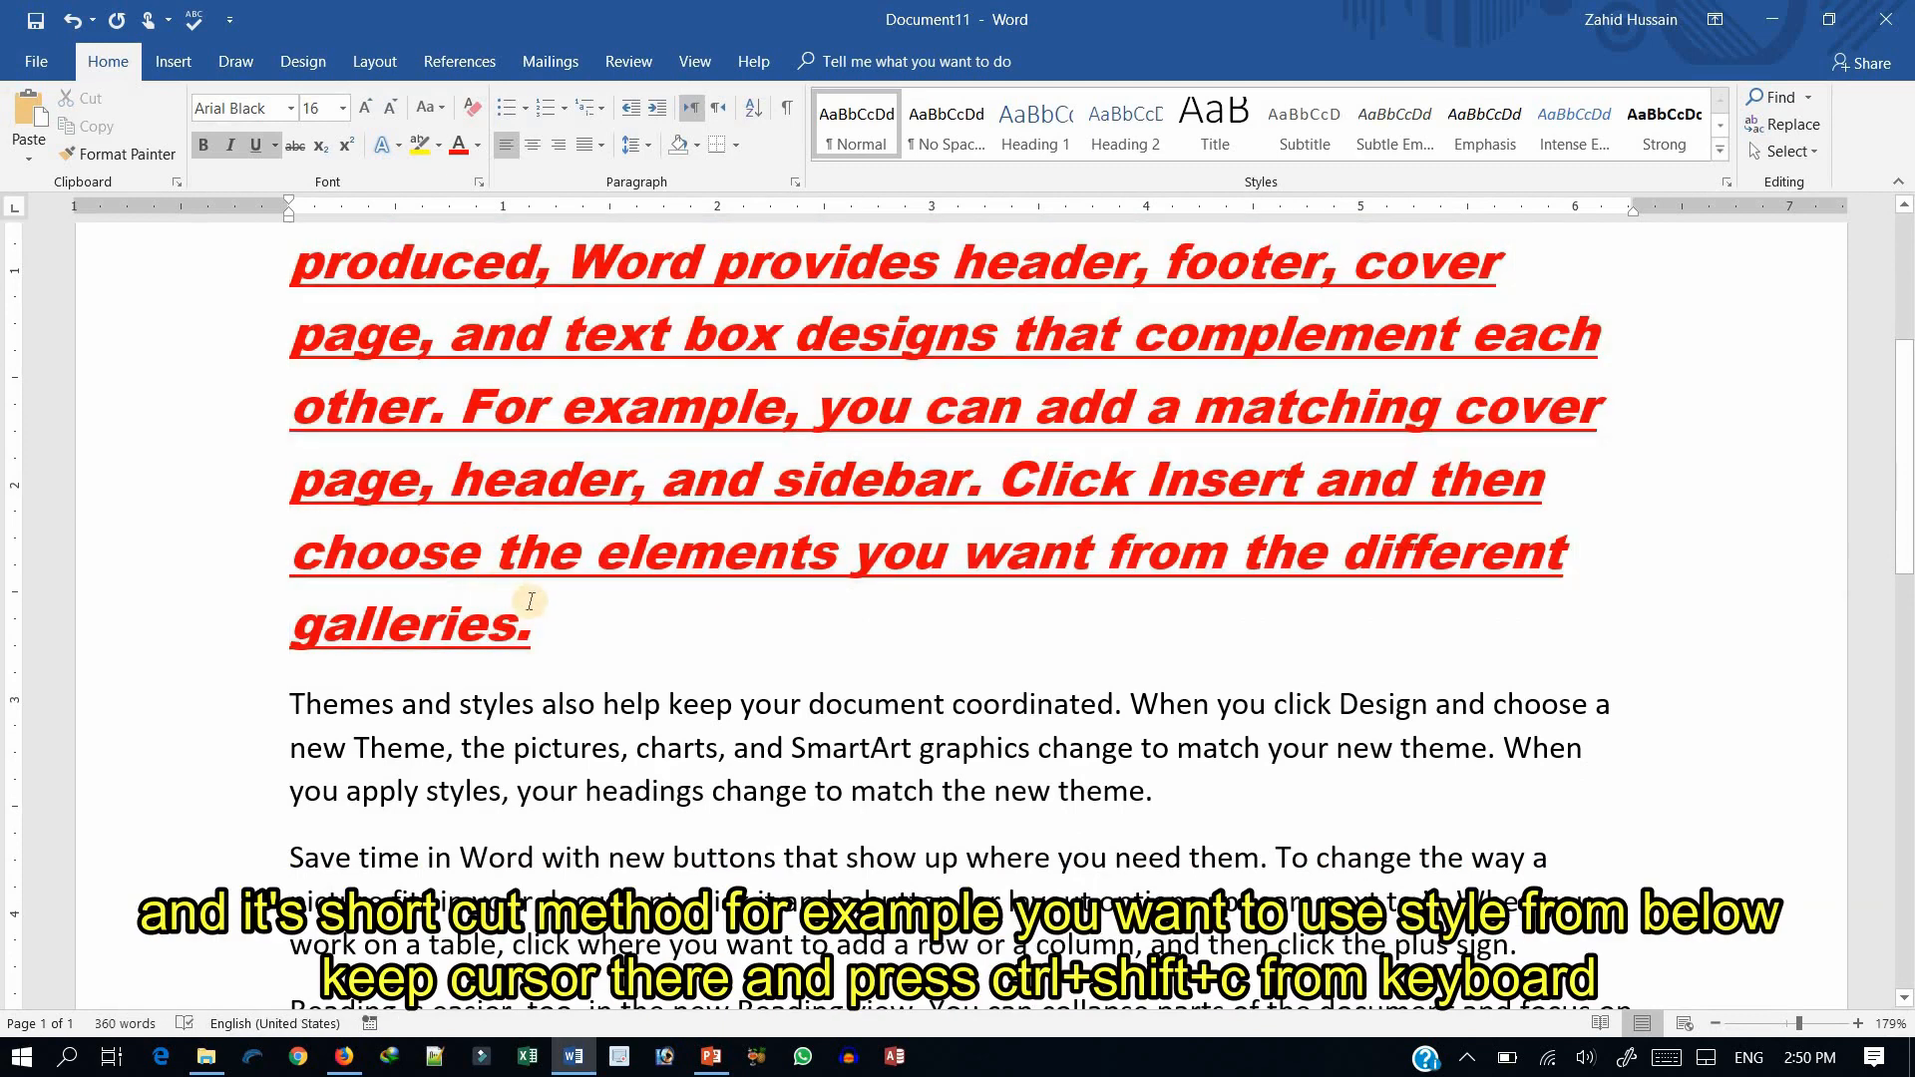
{"action": "scroll", "coordinate": [537, 625], "scroll_direction": "up", "scroll_amount": 5}
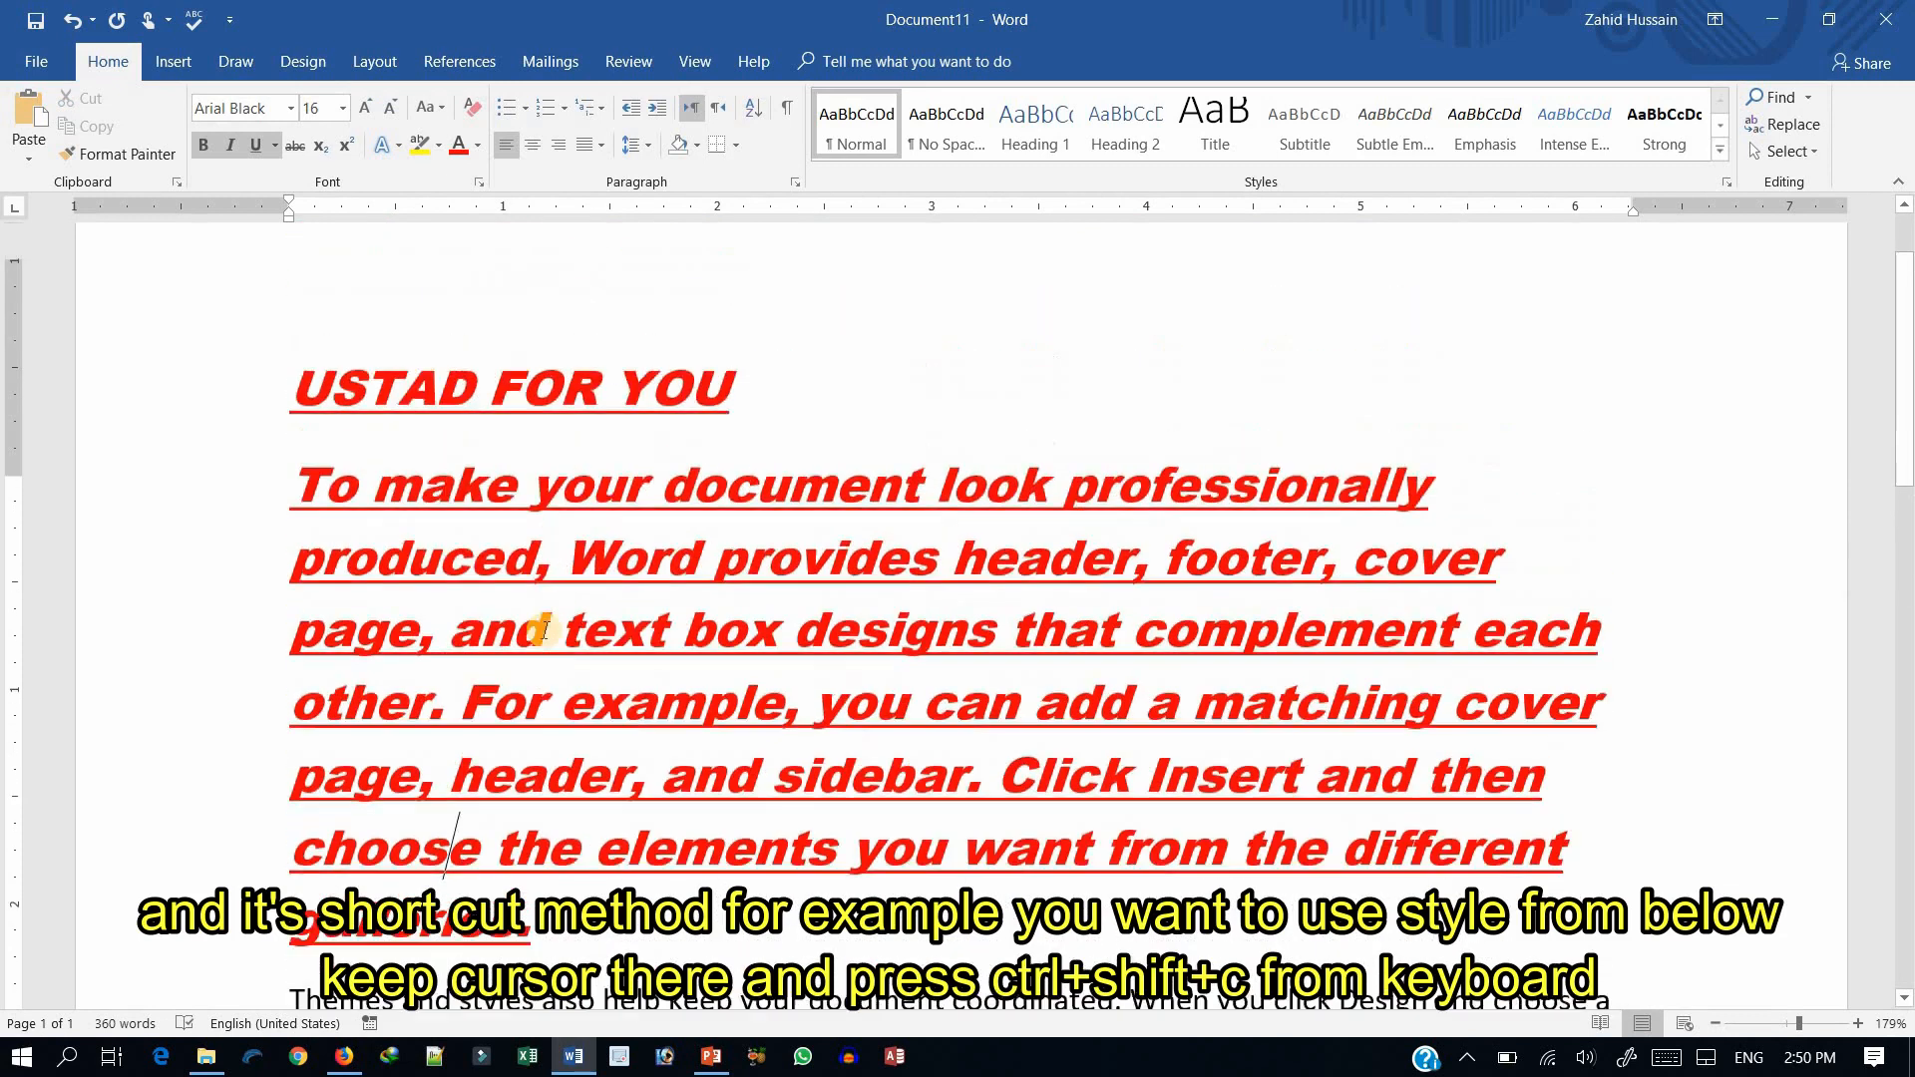
{"action": "scroll", "coordinate": [603, 658], "scroll_direction": "down", "scroll_amount": 2}
{"action": "scroll", "coordinate": [606, 612], "scroll_direction": "down", "scroll_amount": 4}
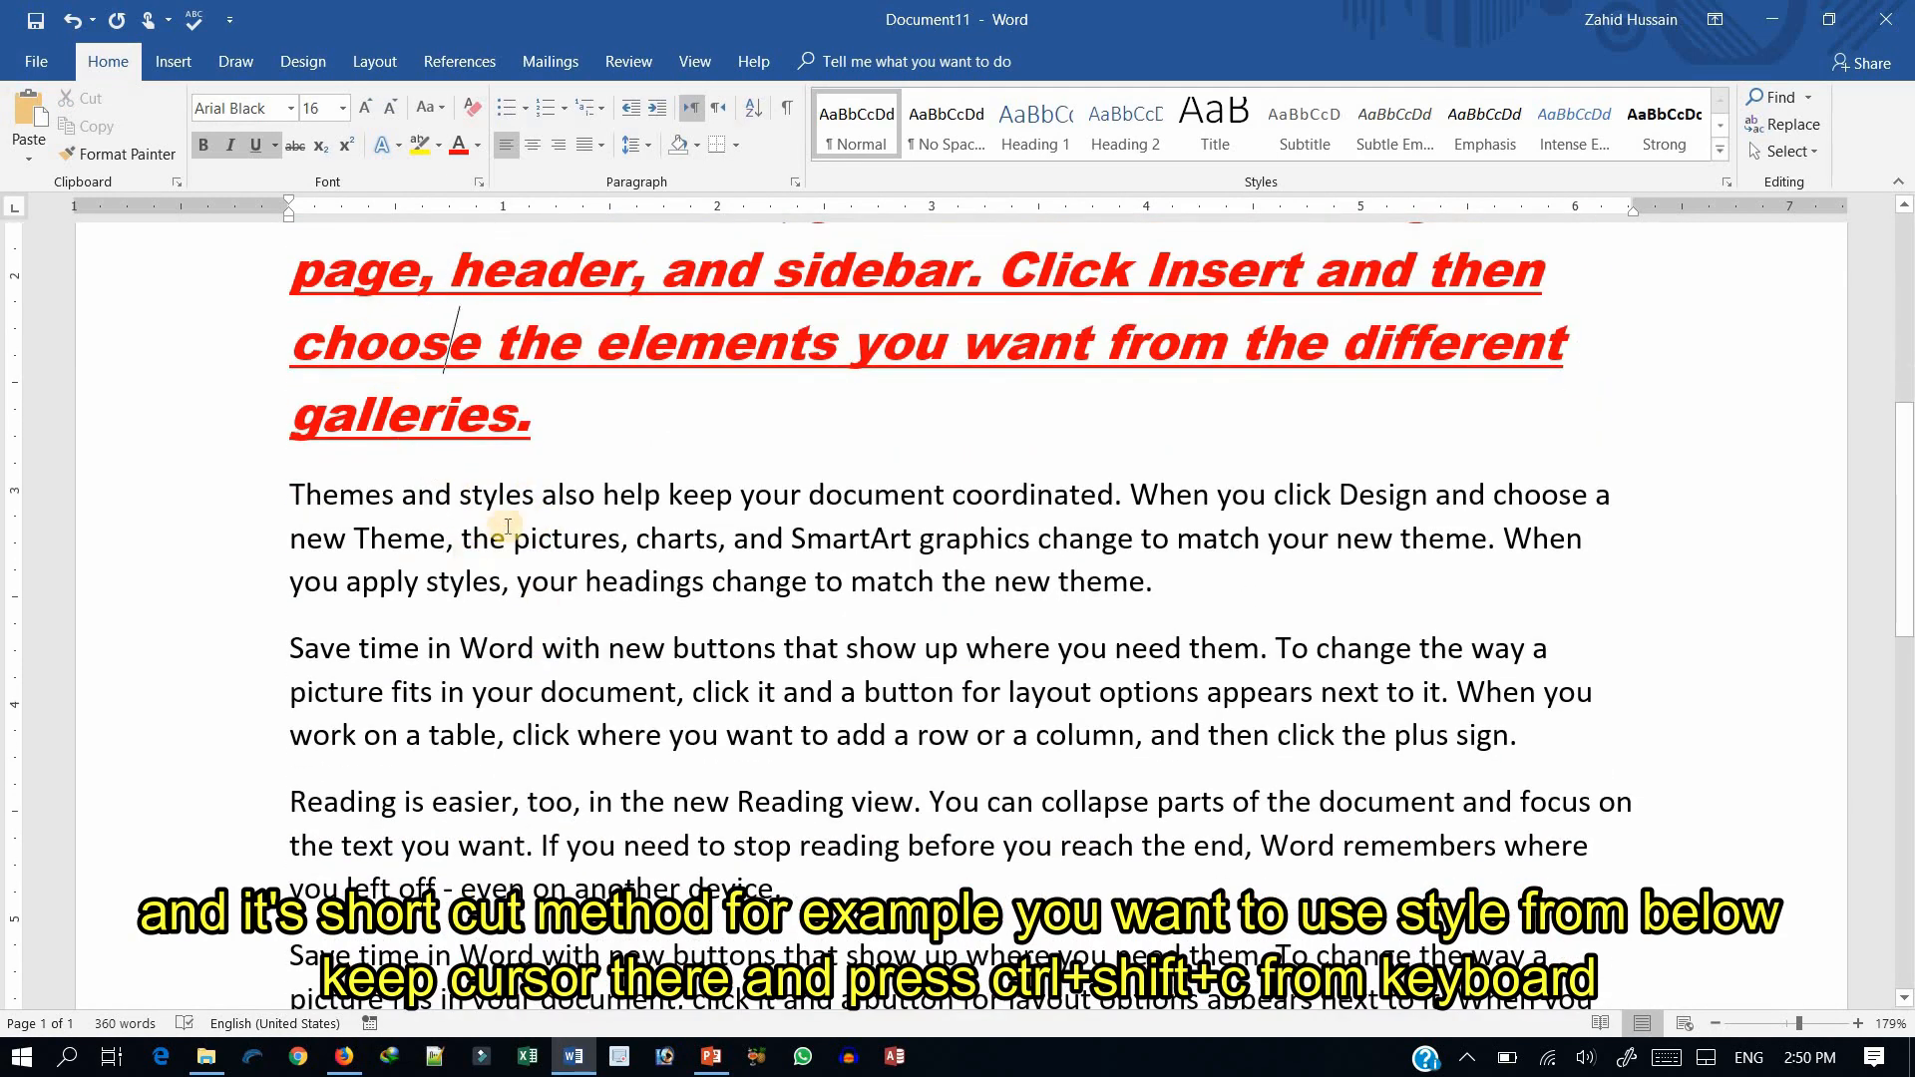
{"action": "left_click", "coordinate": [495, 496]}
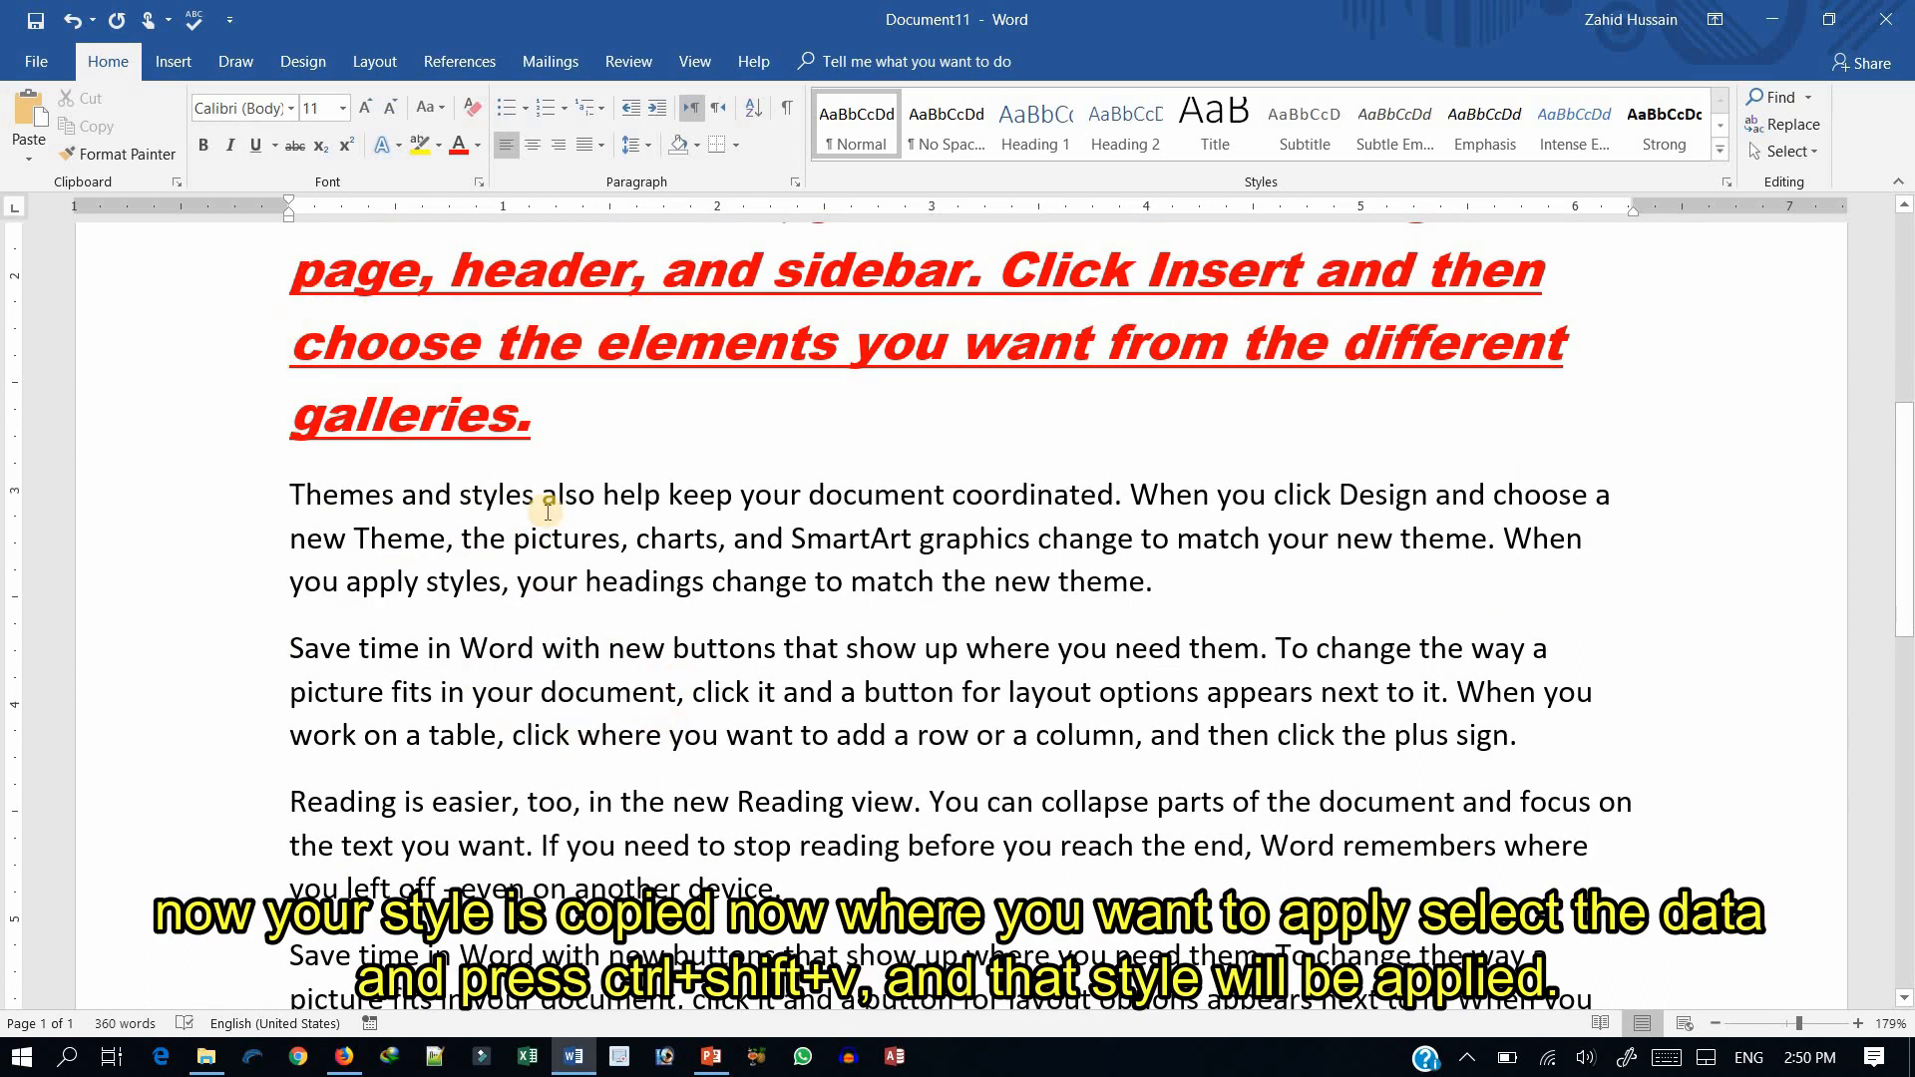
{"action": "scroll", "coordinate": [554, 513], "scroll_direction": "up", "scroll_amount": 1}
{"action": "scroll", "coordinate": [561, 537], "scroll_direction": "up", "scroll_amount": 1}
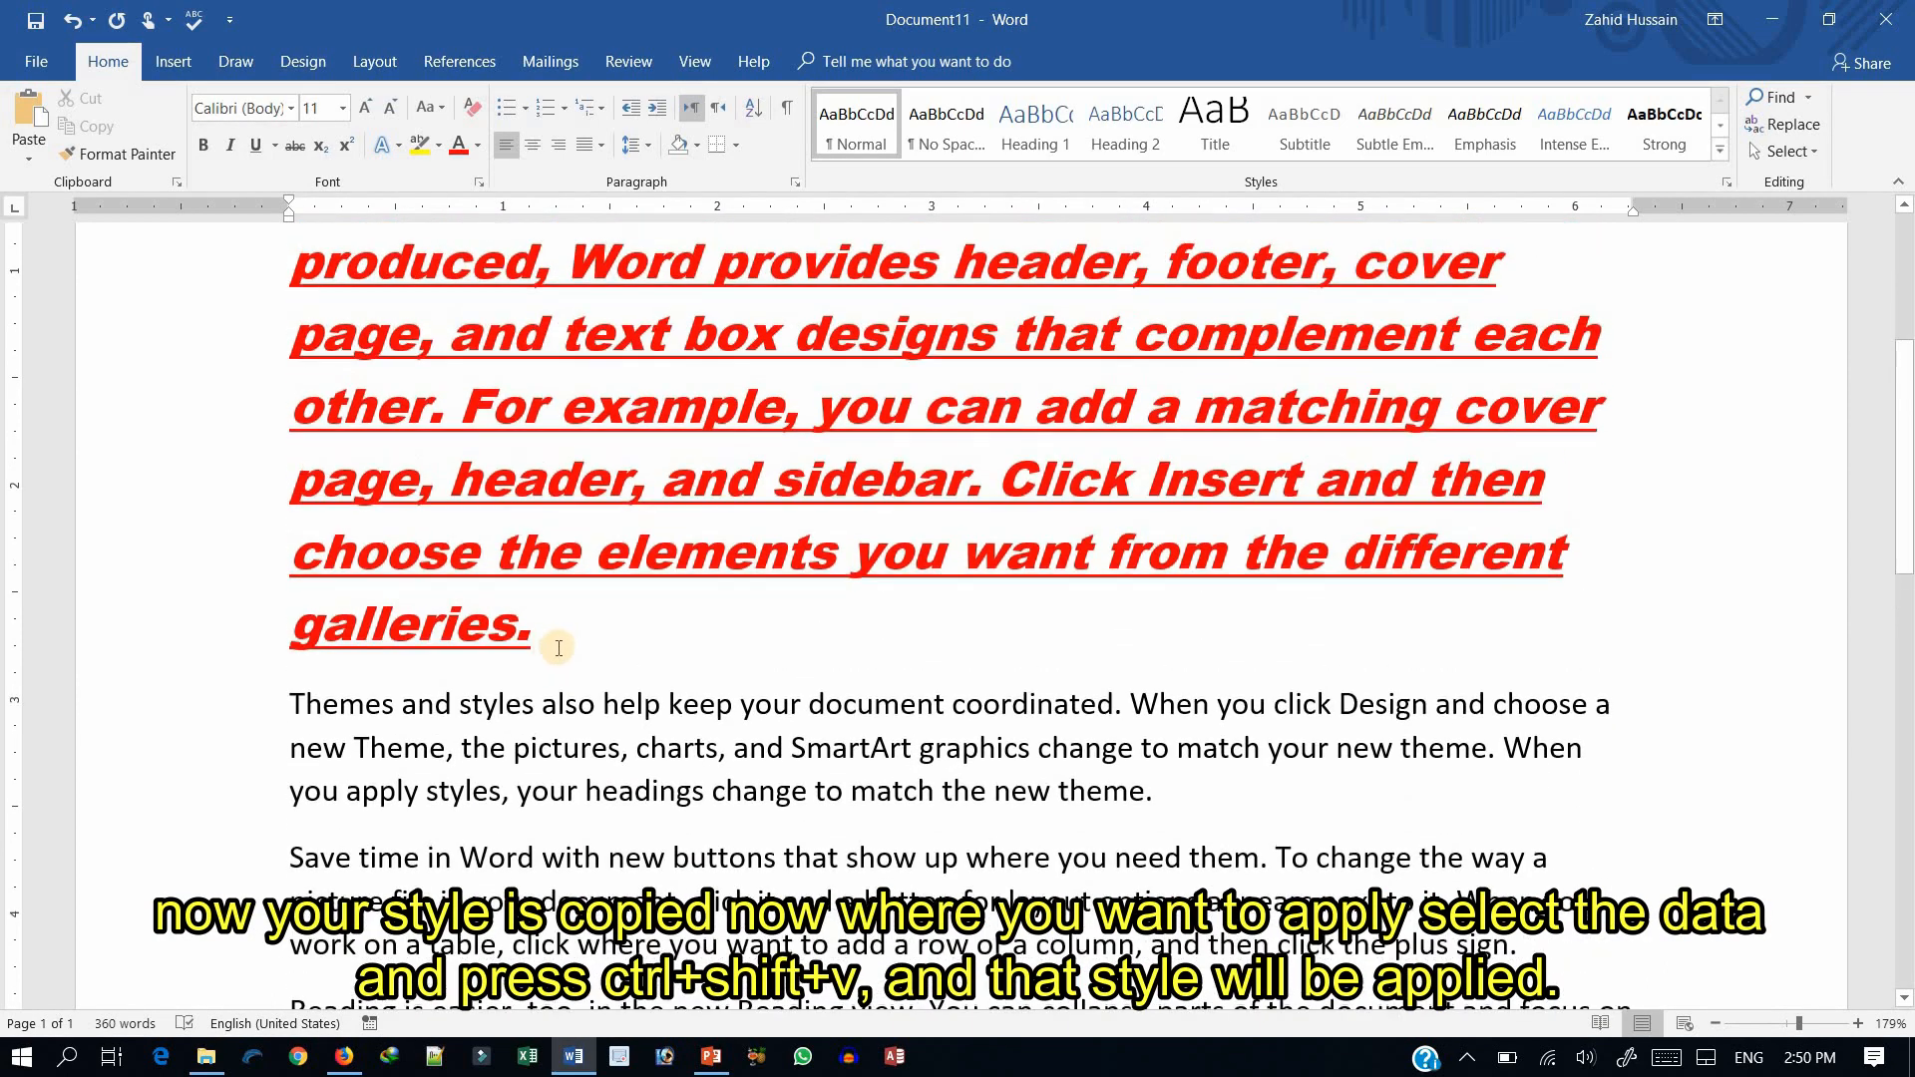
{"action": "left_click_drag", "start_coordinate": [539, 628], "coordinate": [294, 454]}
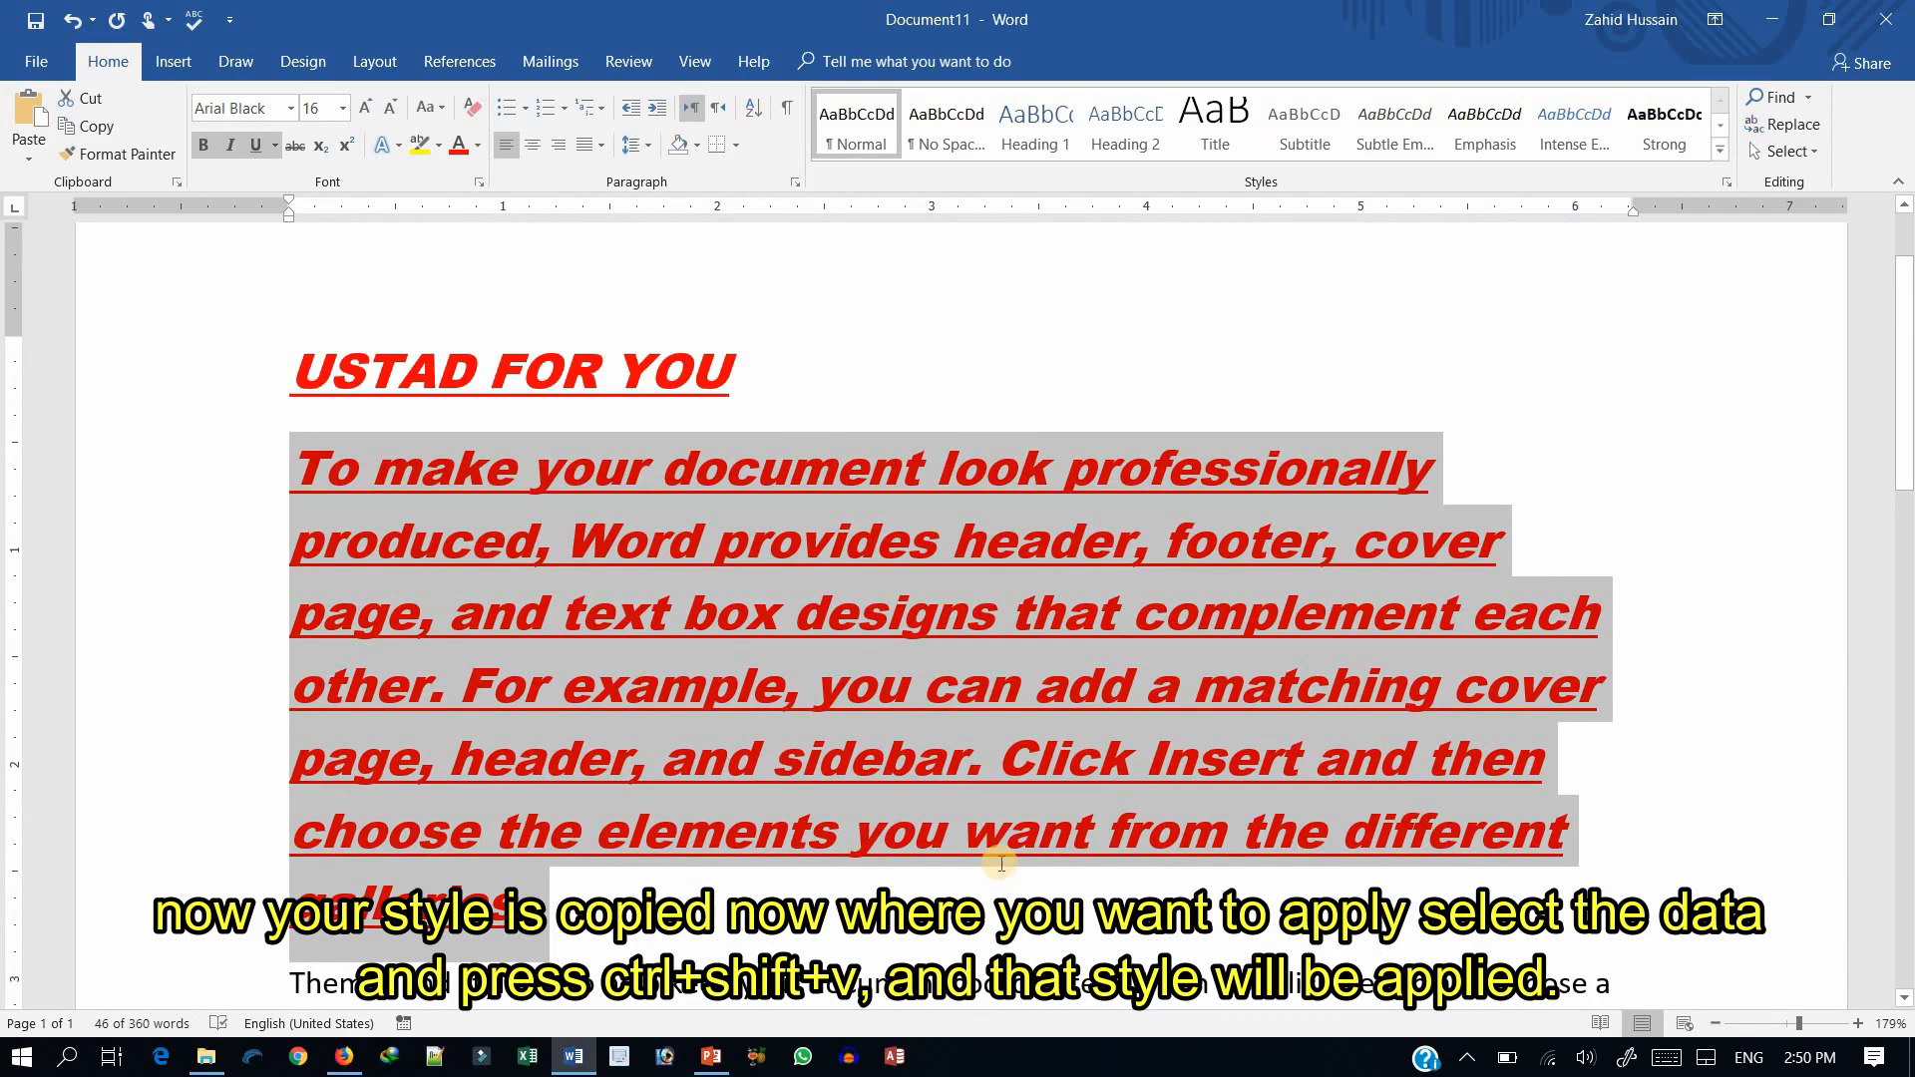
{"action": "key", "text": "ctrl+shift+v"}
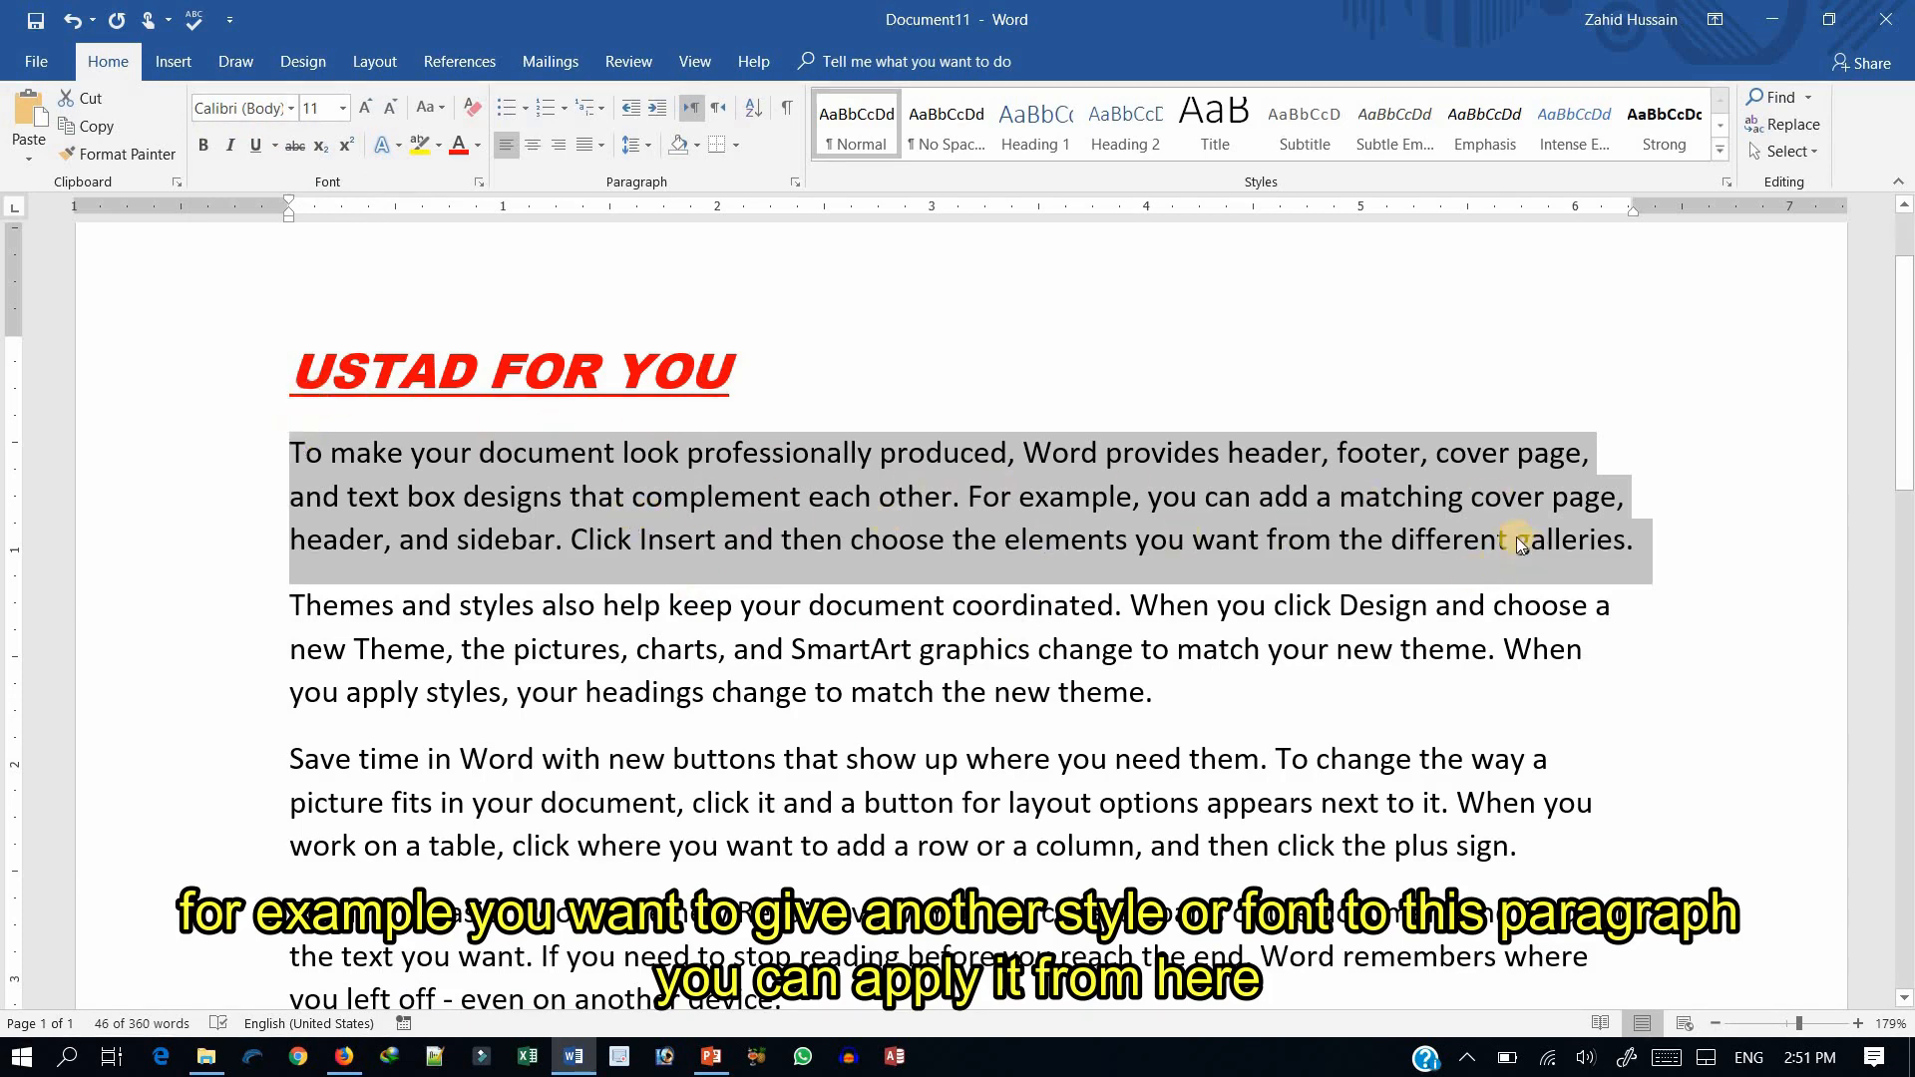
- Set the "To make your document" paragraph's font to Birds of Paradise Personal use and view the font list in the Font dialog
{"action": "left_click", "coordinate": [292, 110]}
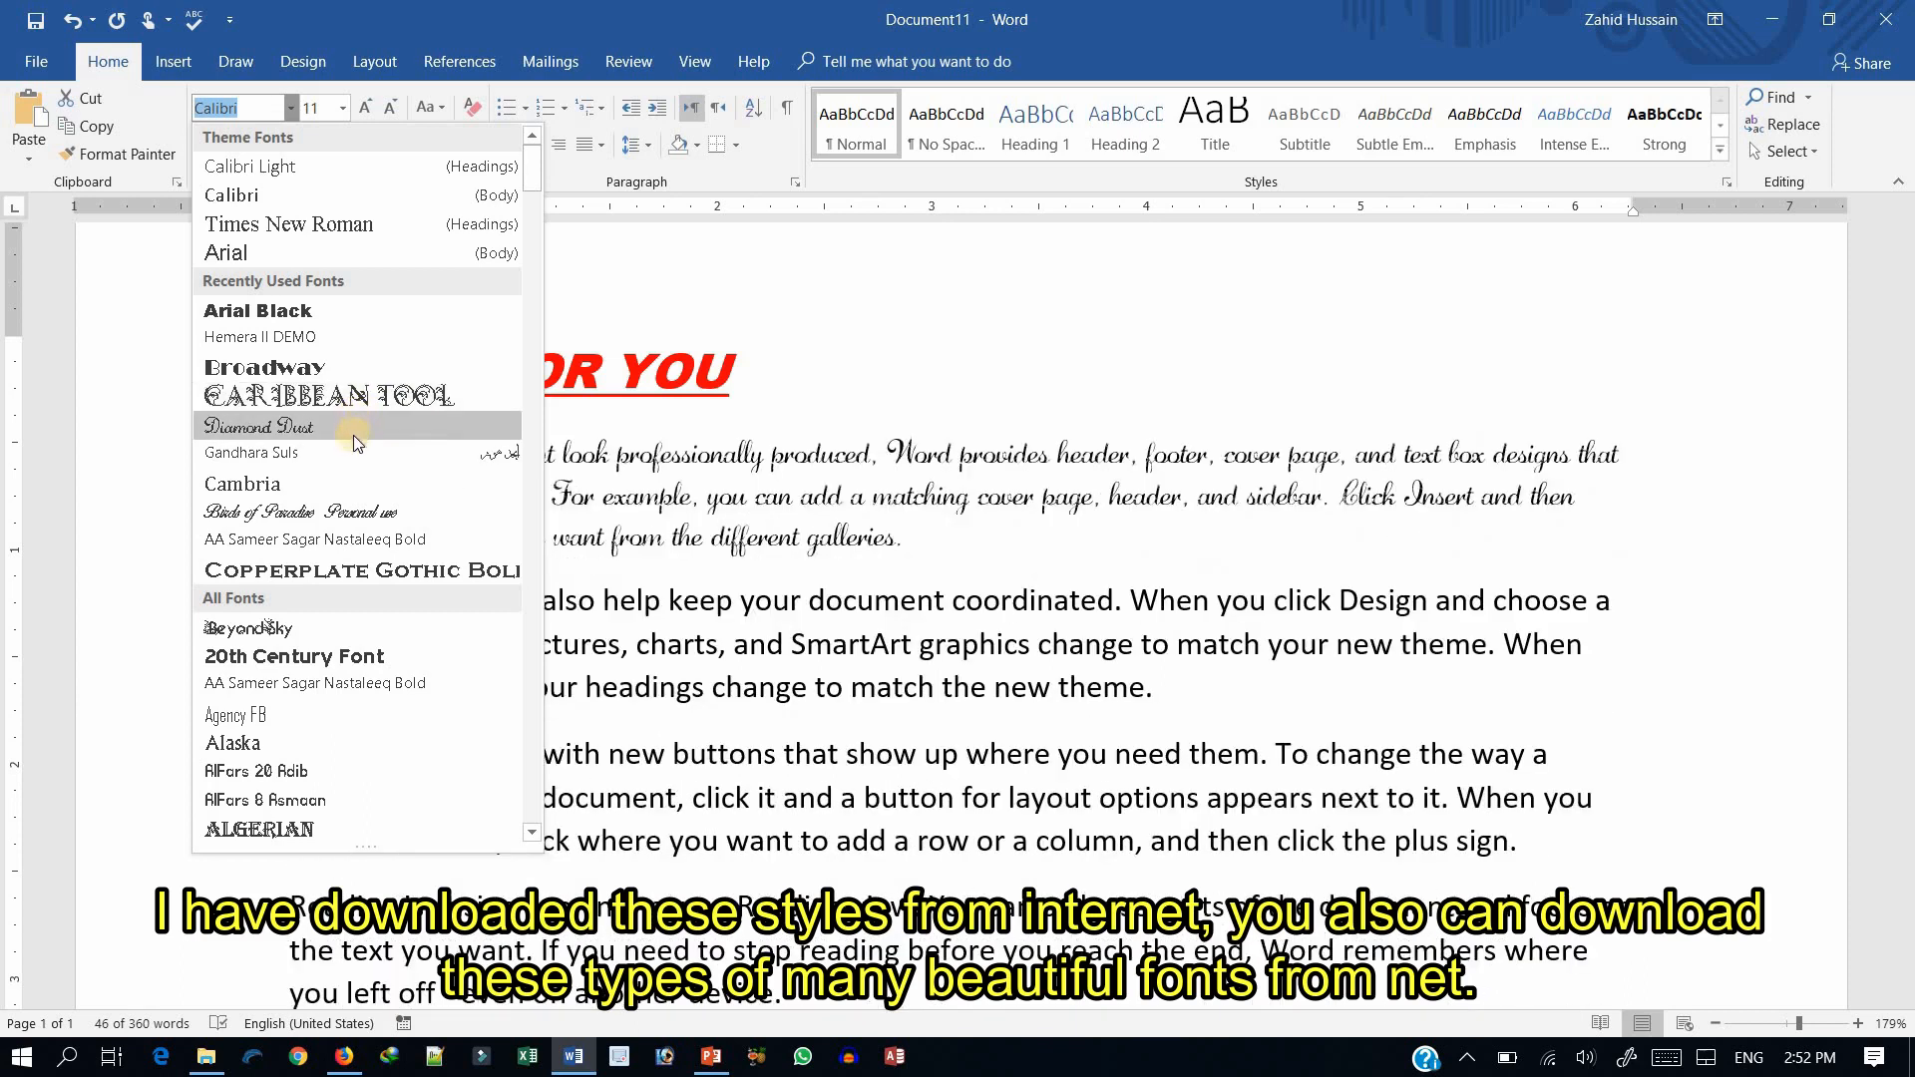
{"action": "left_click", "coordinate": [337, 513]}
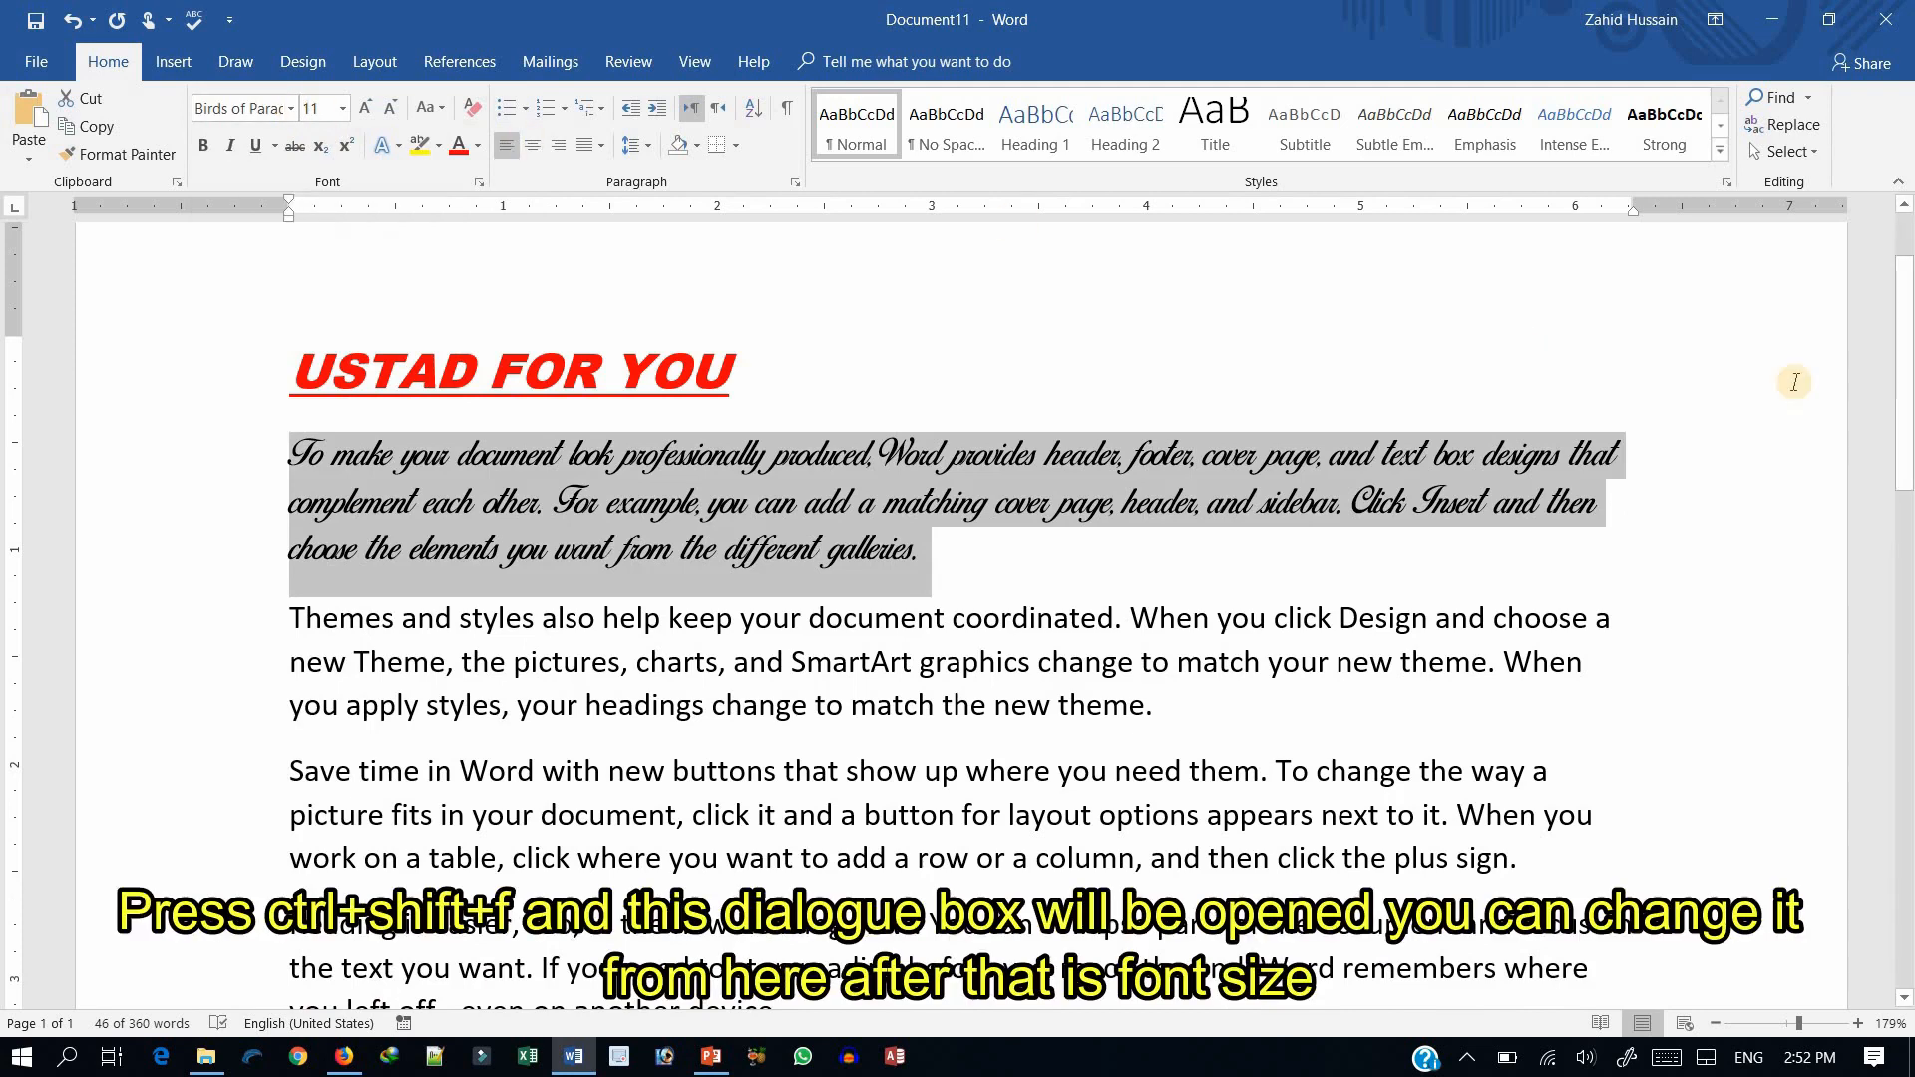
{"action": "key", "text": "ctrl+shift+f"}
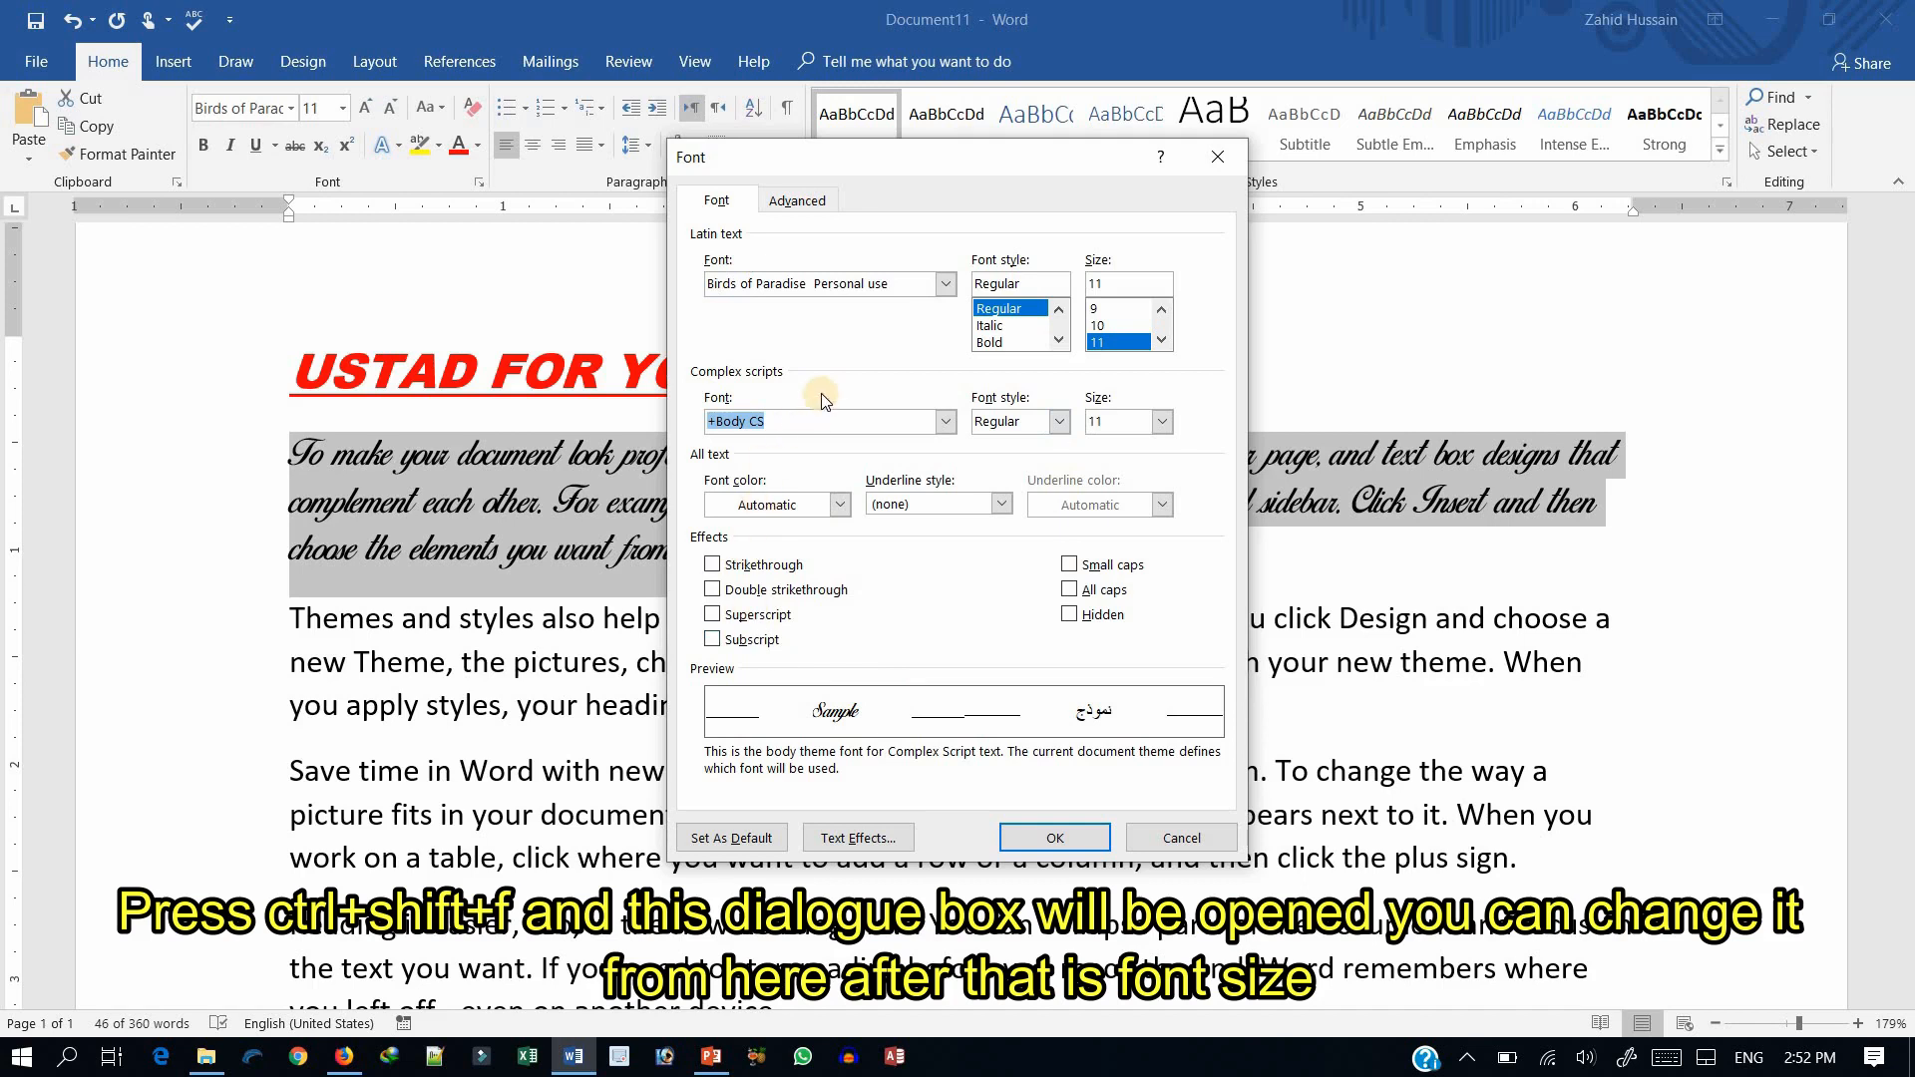
{"action": "left_click", "coordinate": [946, 284]}
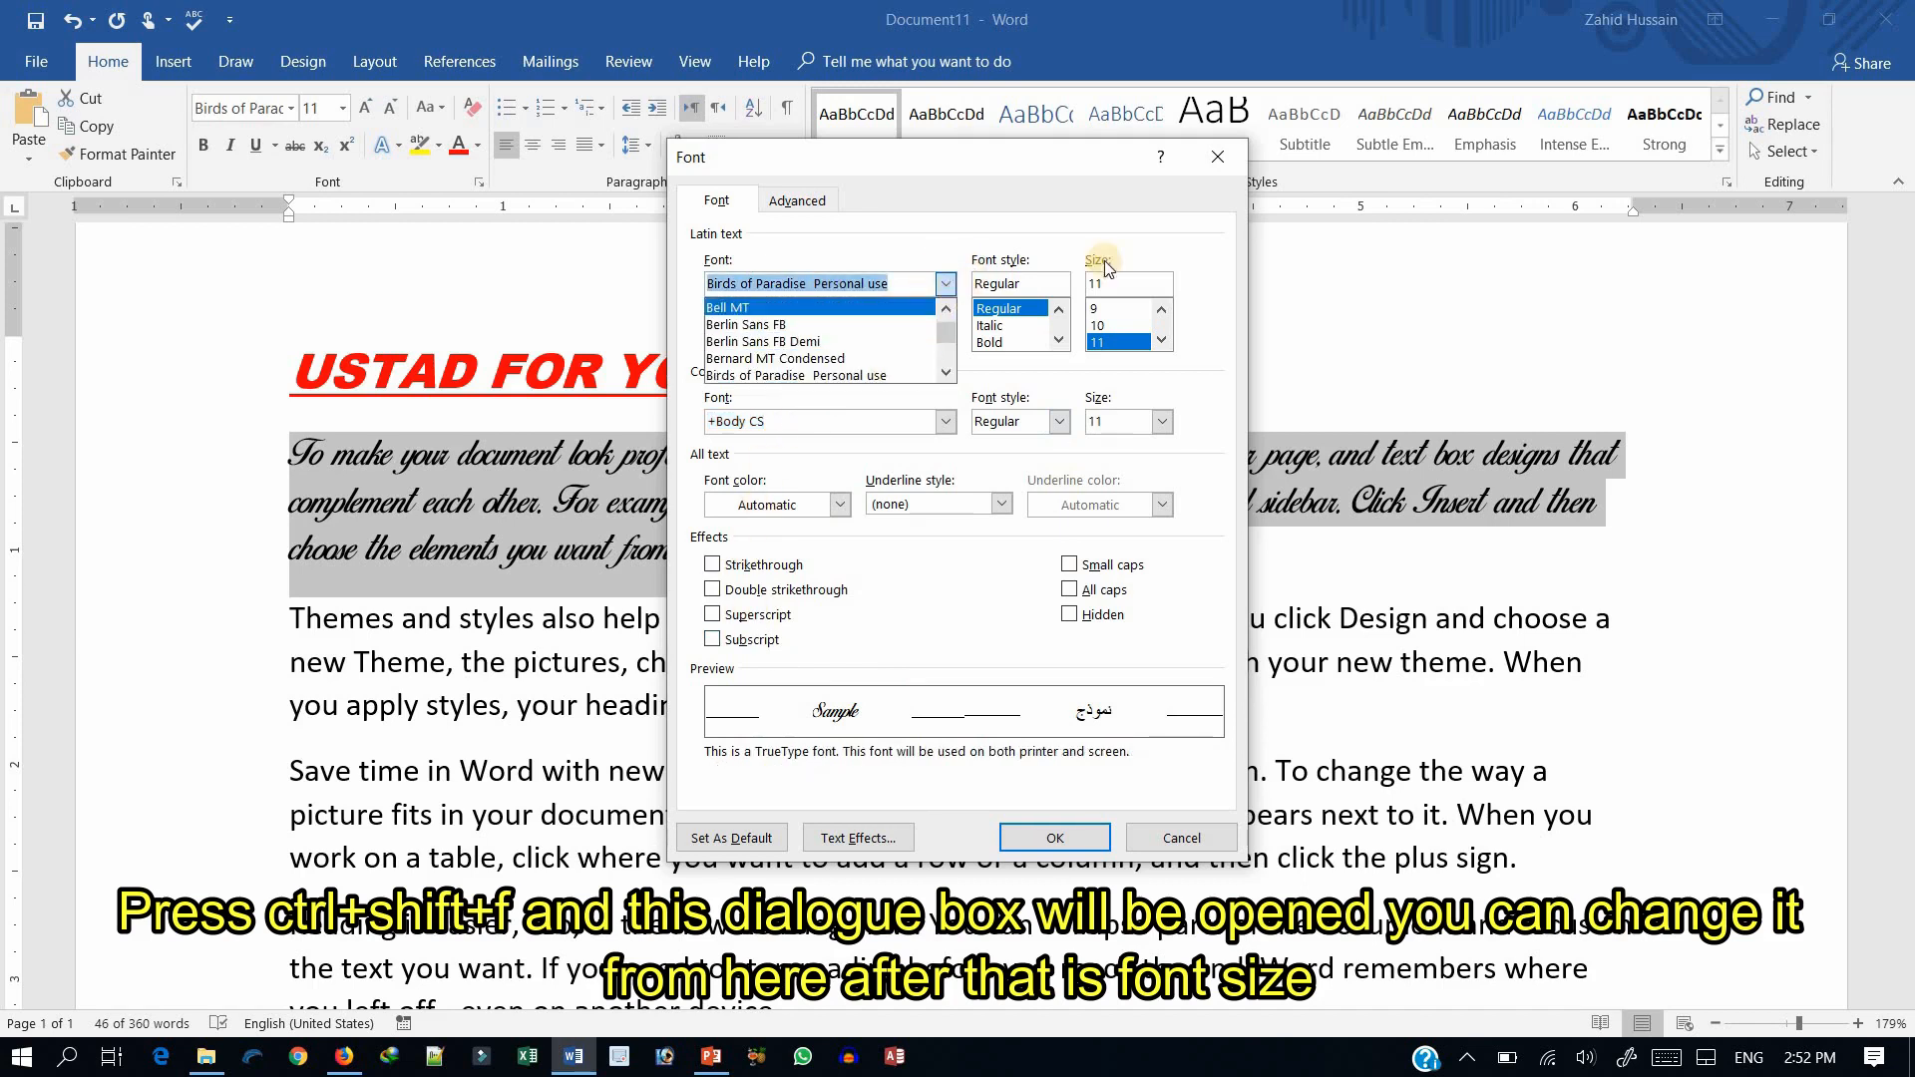
{"action": "left_click", "coordinate": [1111, 224]}
{"action": "left_click", "coordinate": [1219, 157]}
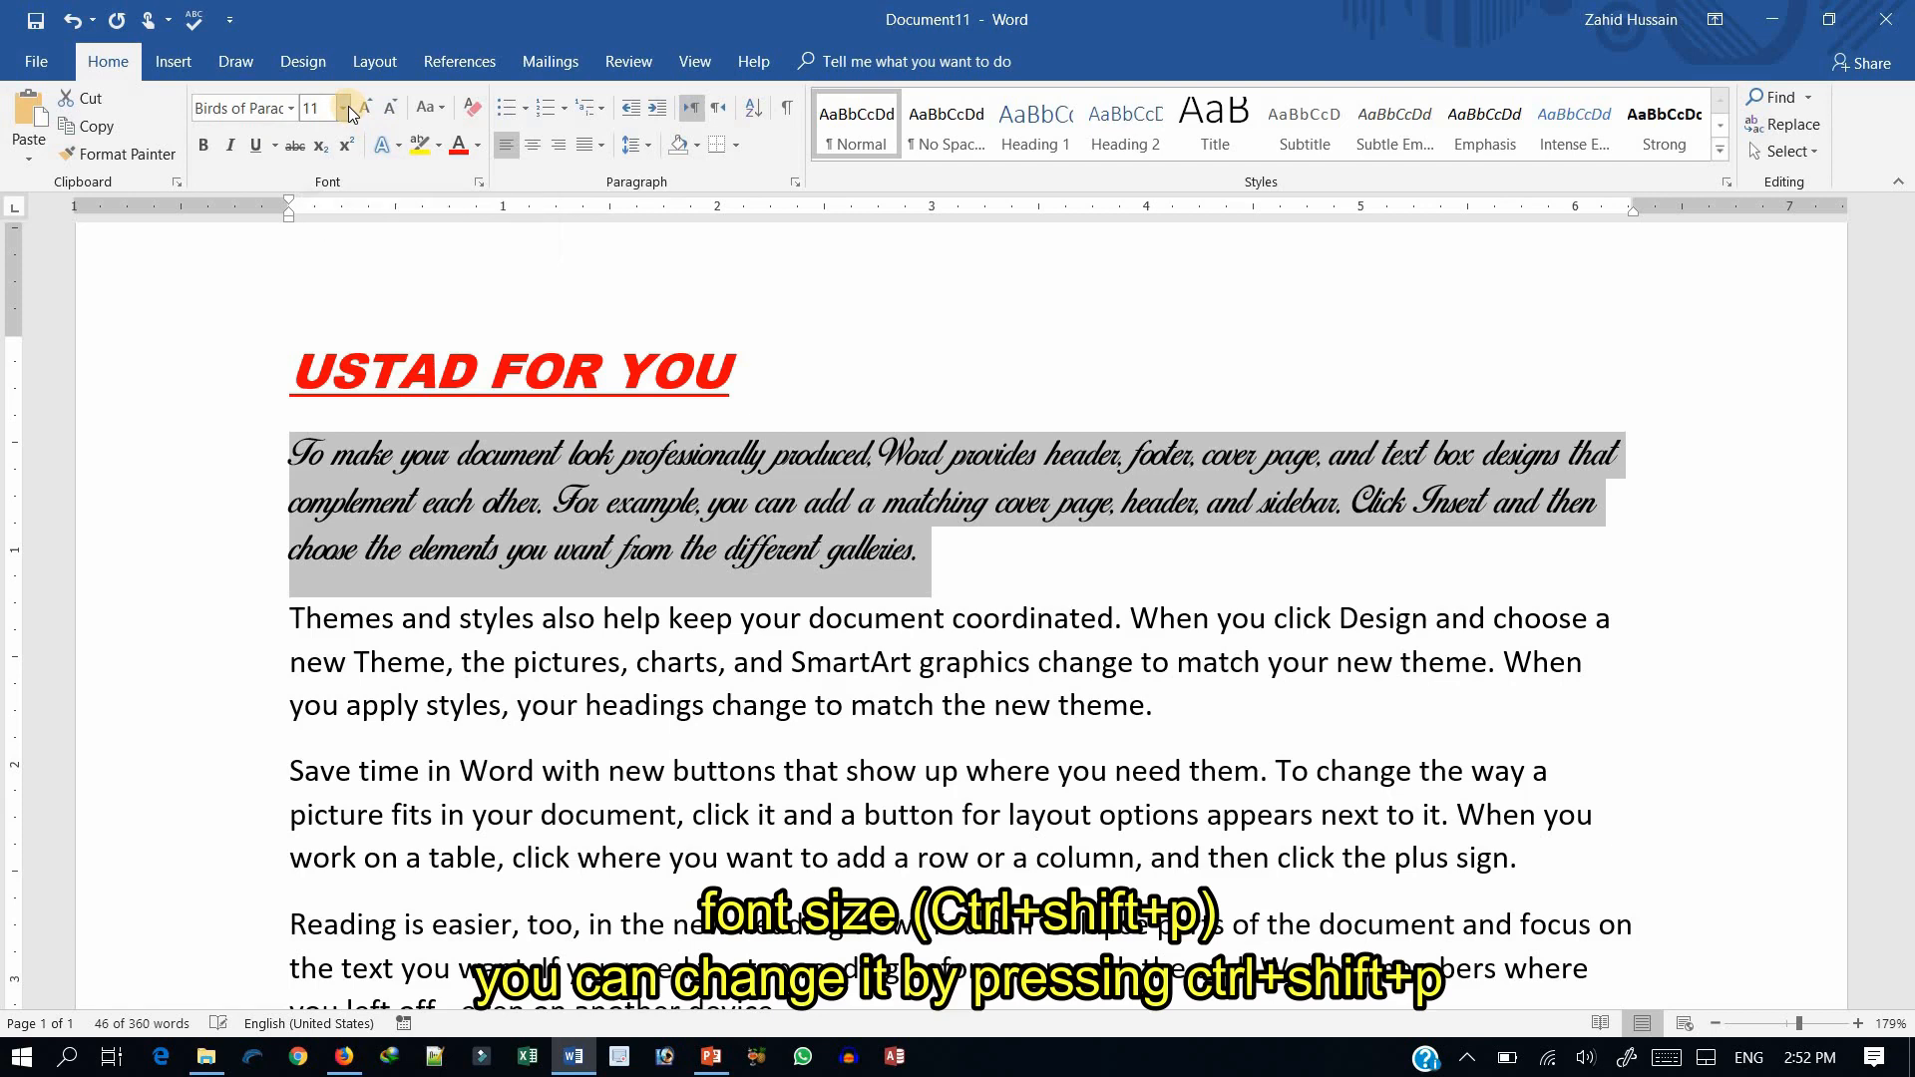
- Set the selected paragraph's font size to 24 through the Font dialog
{"action": "key", "text": "ctrl+shift+p"}
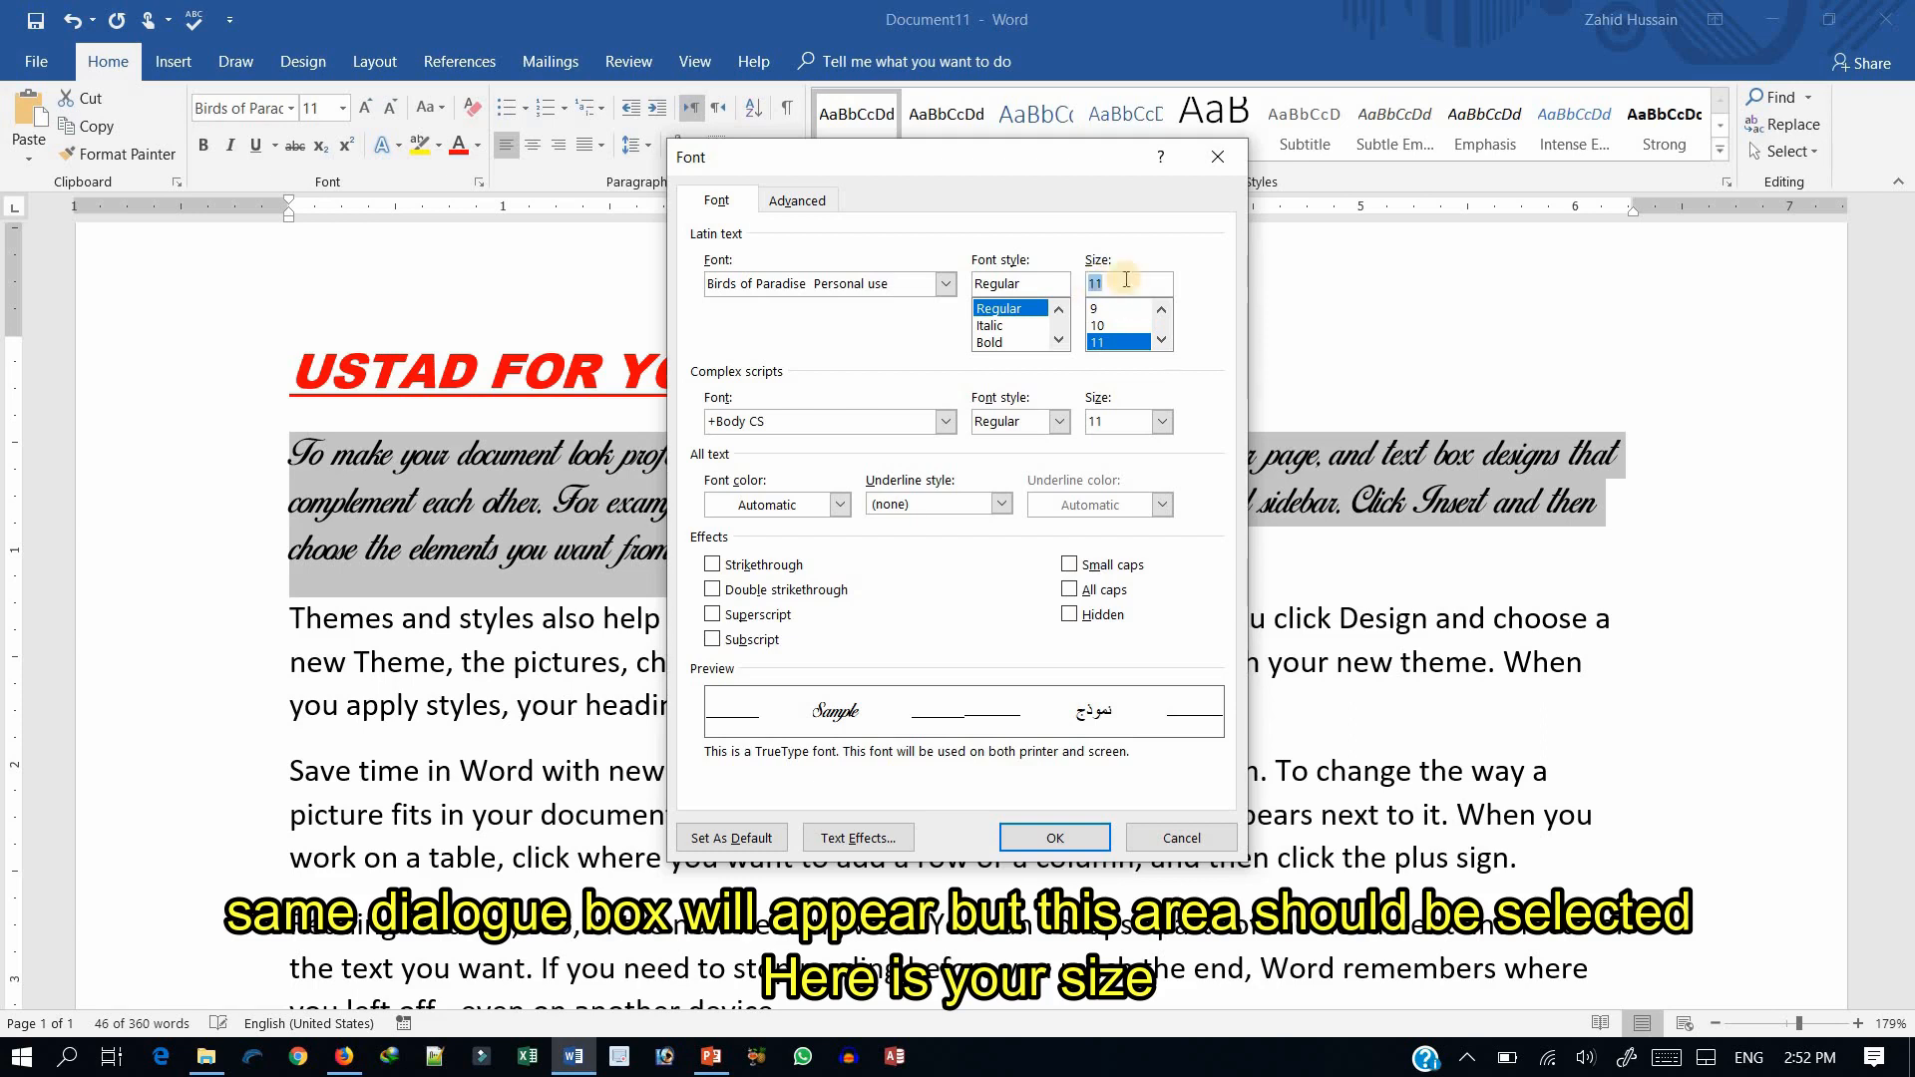
{"action": "left_click", "coordinate": [1161, 341]}
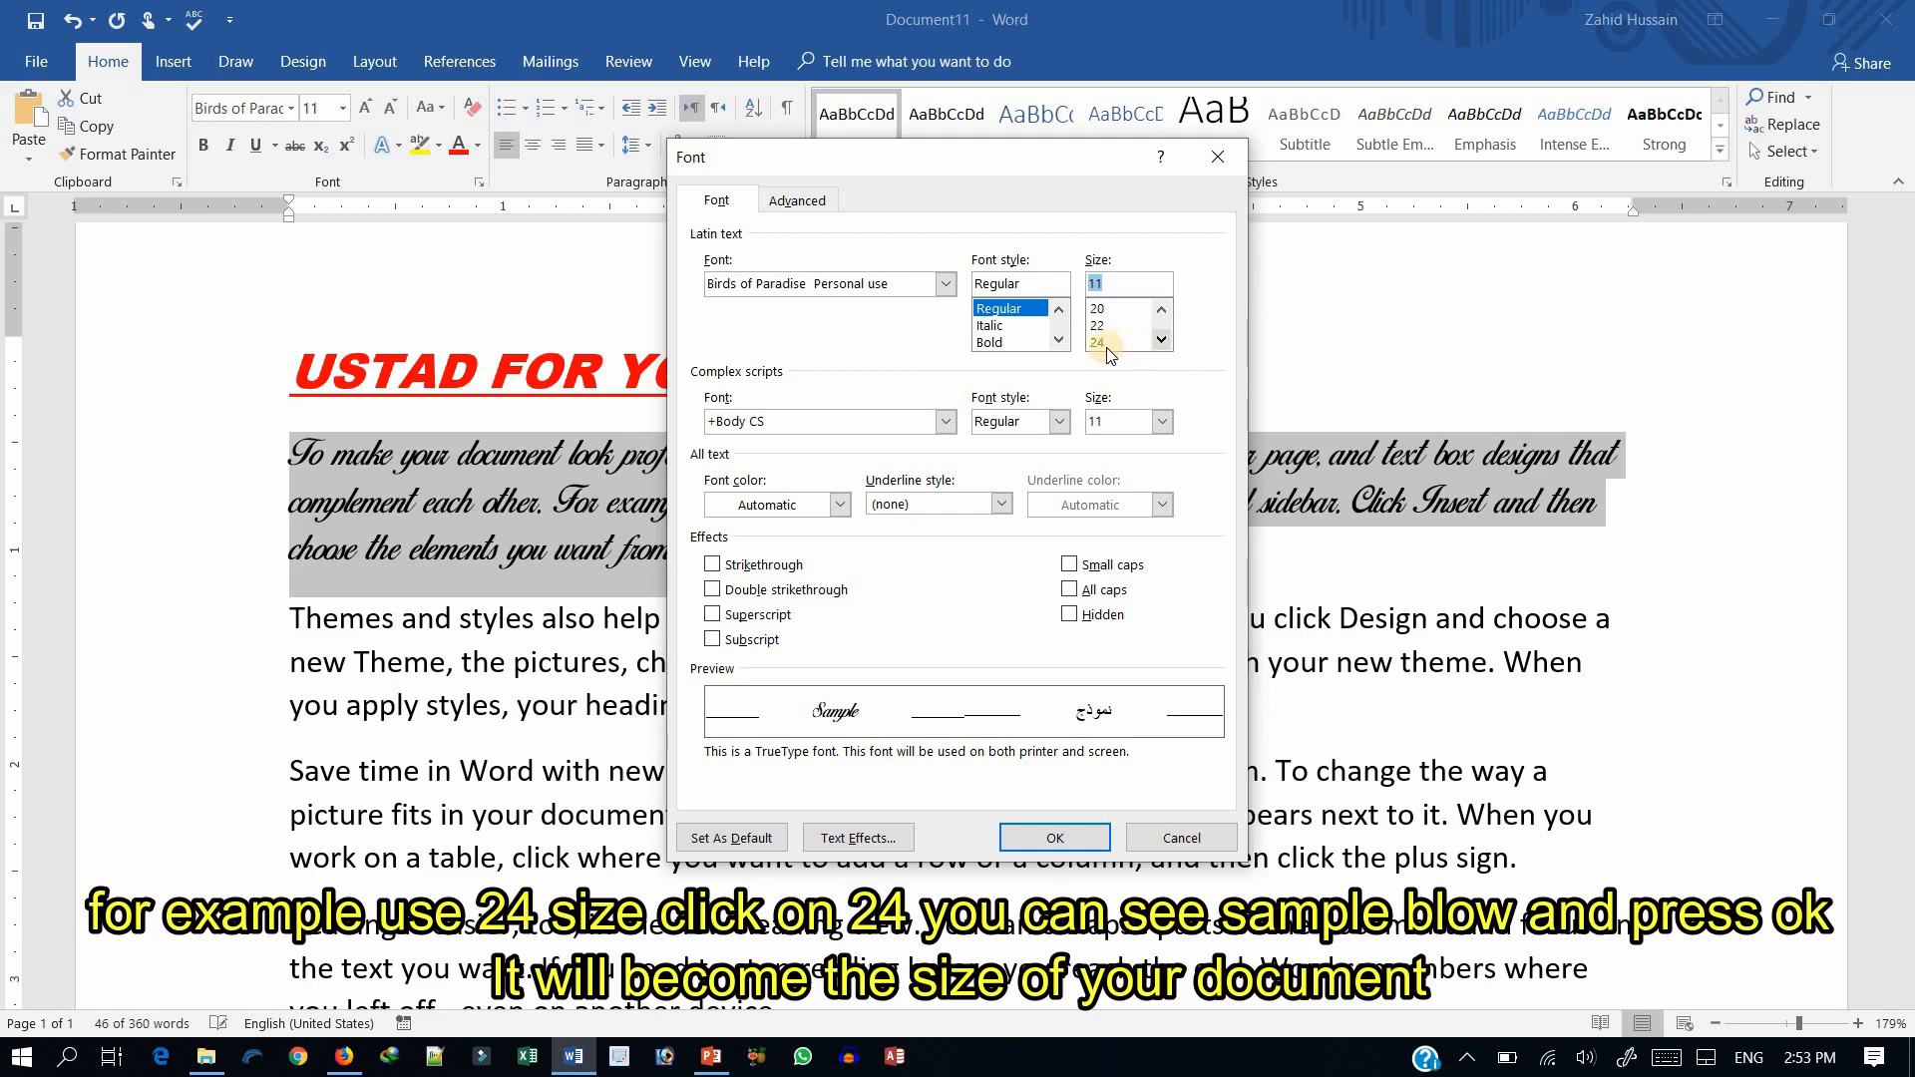
{"action": "left_click", "coordinate": [1099, 342]}
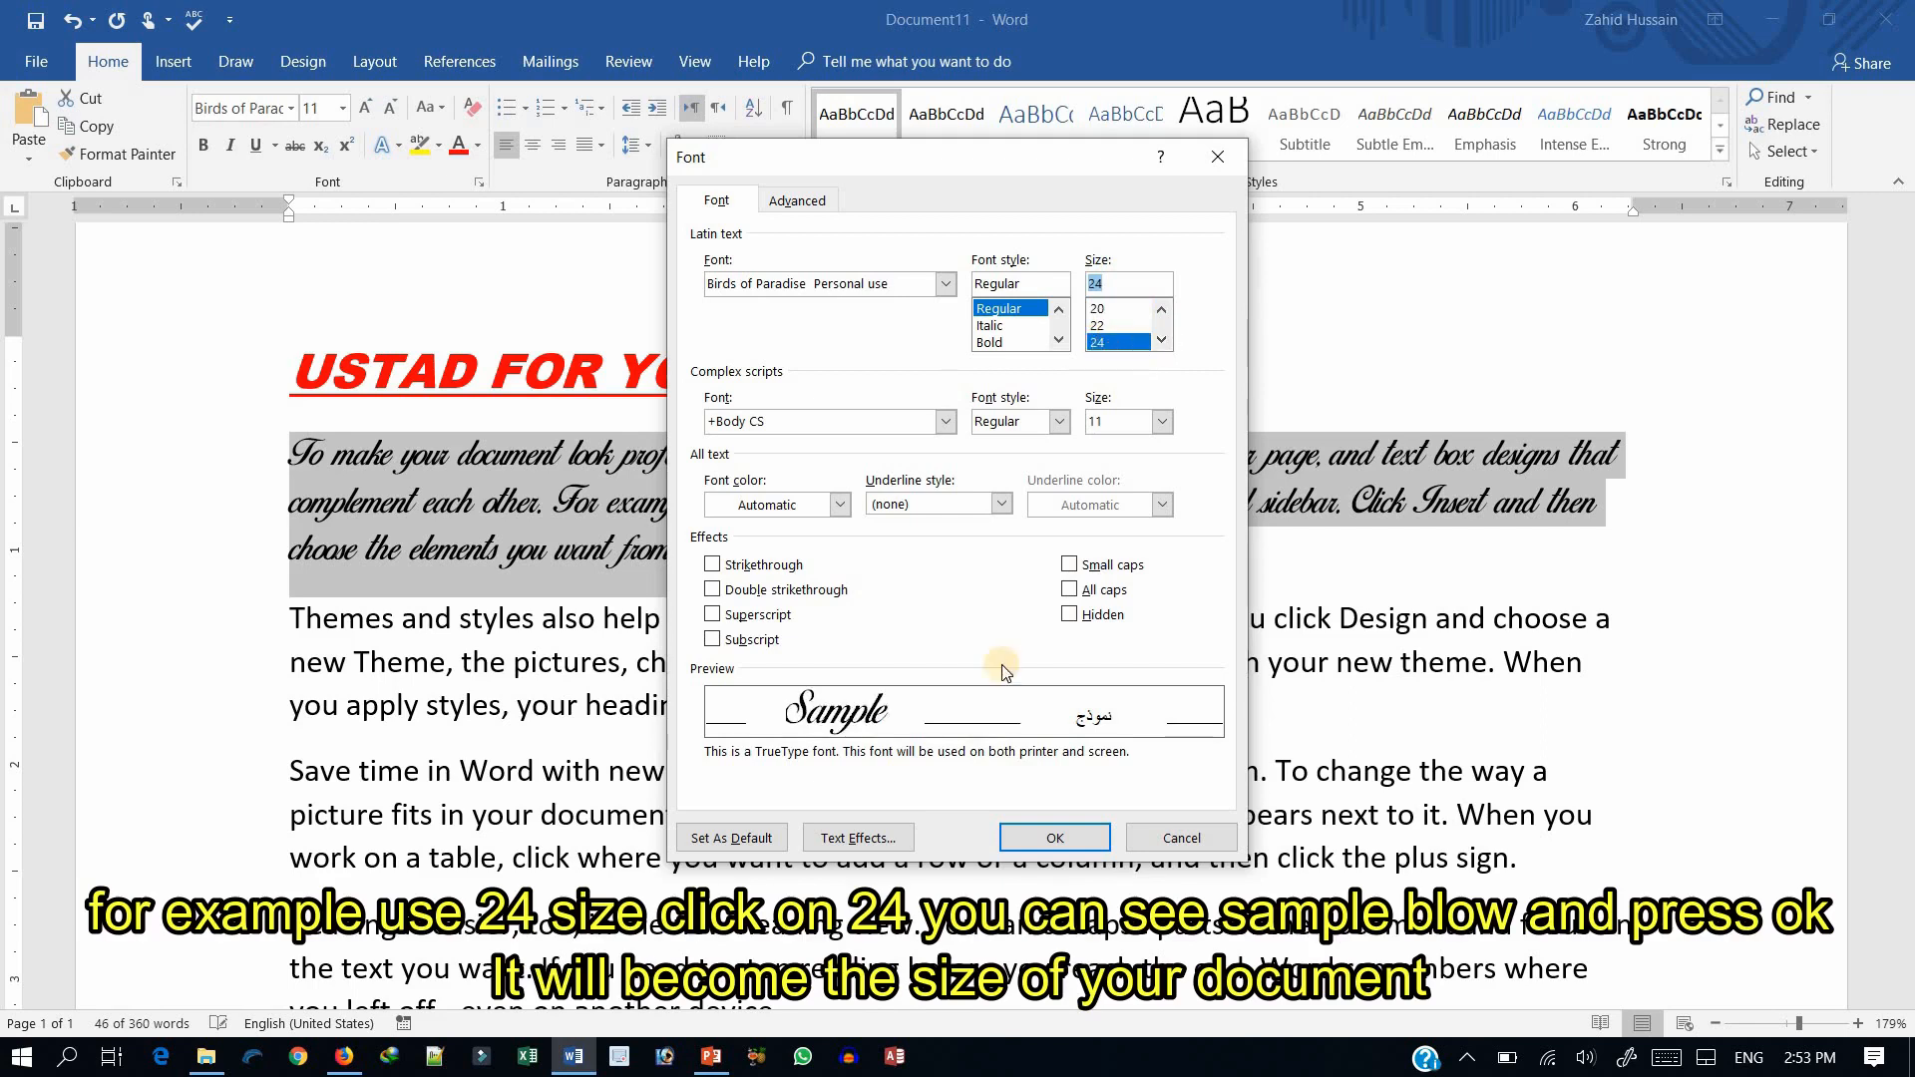
{"action": "left_click", "coordinate": [1055, 838]}
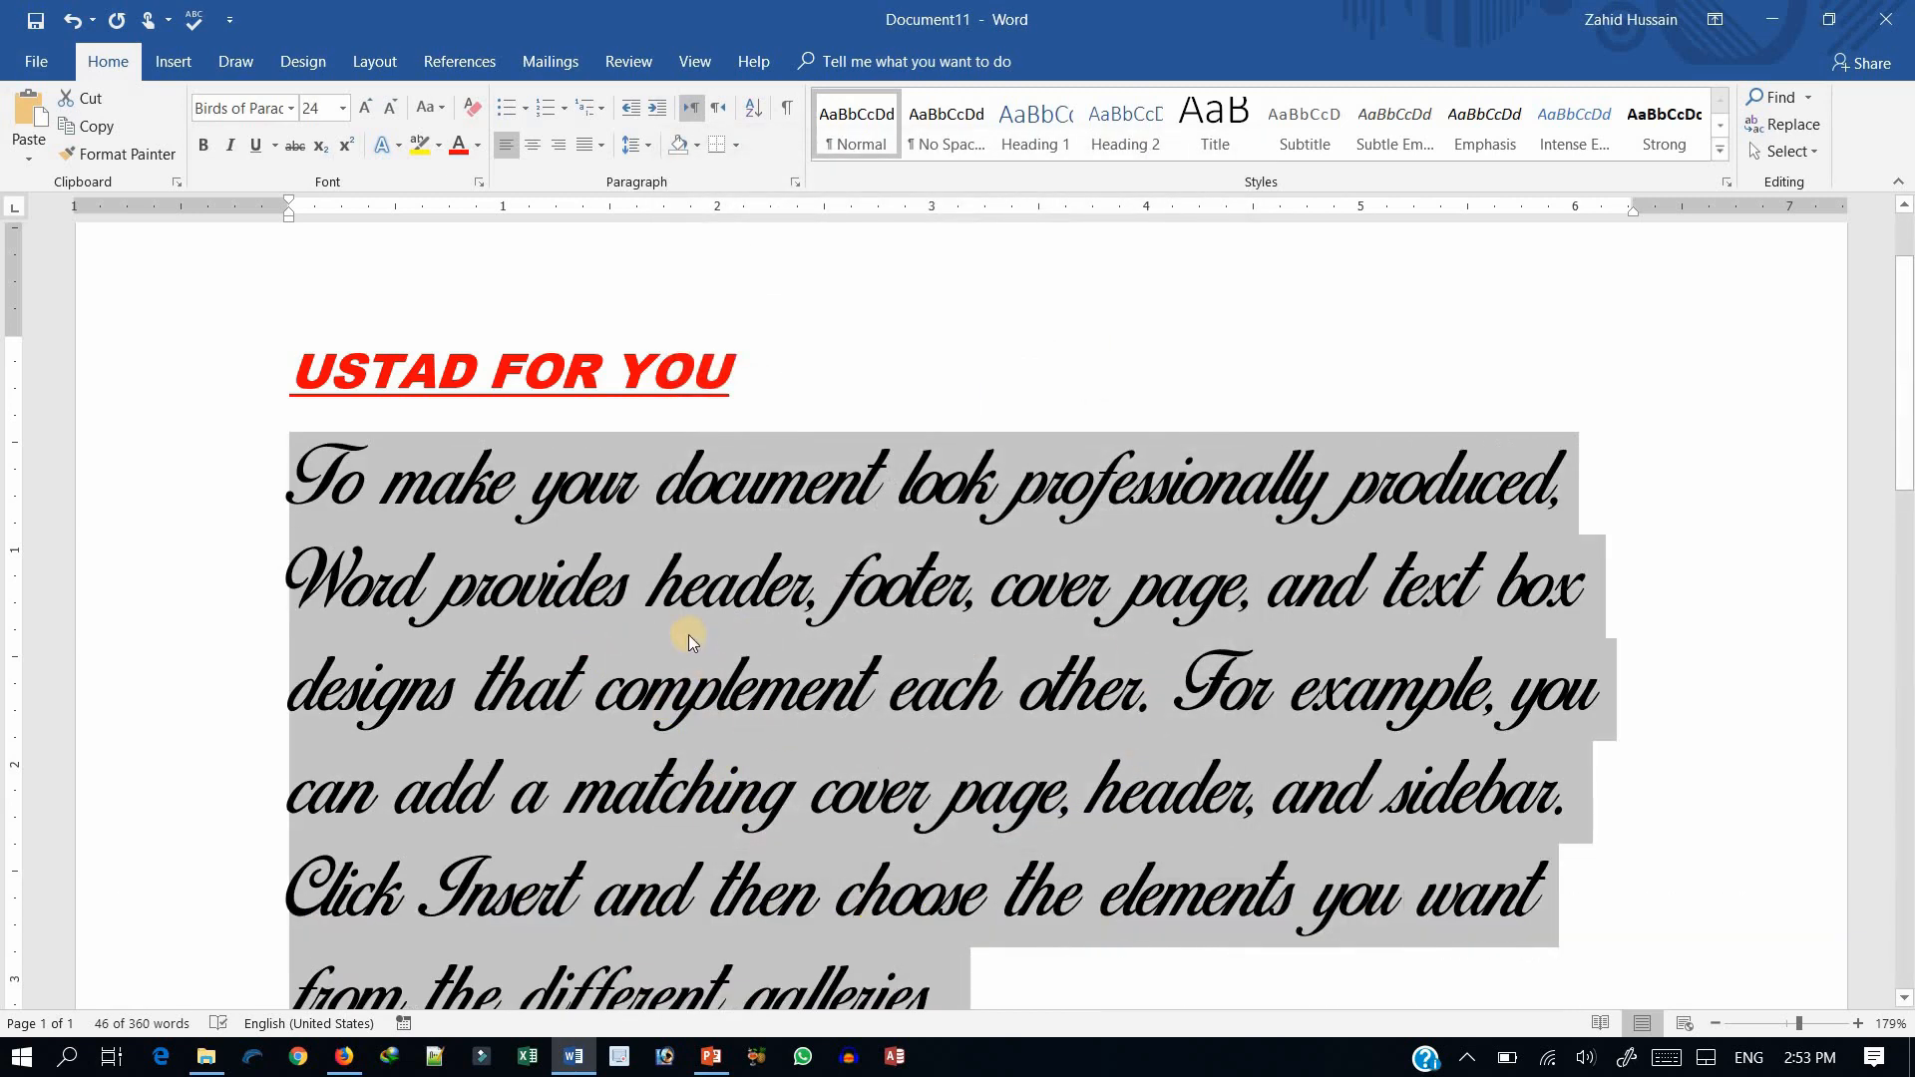
- Decrease the selected paragraph's font size step by step to 10
{"action": "left_click", "coordinate": [387, 110]}
{"action": "left_click", "coordinate": [387, 109]}
{"action": "left_click", "coordinate": [387, 110]}
{"action": "left_click", "coordinate": [386, 109]}
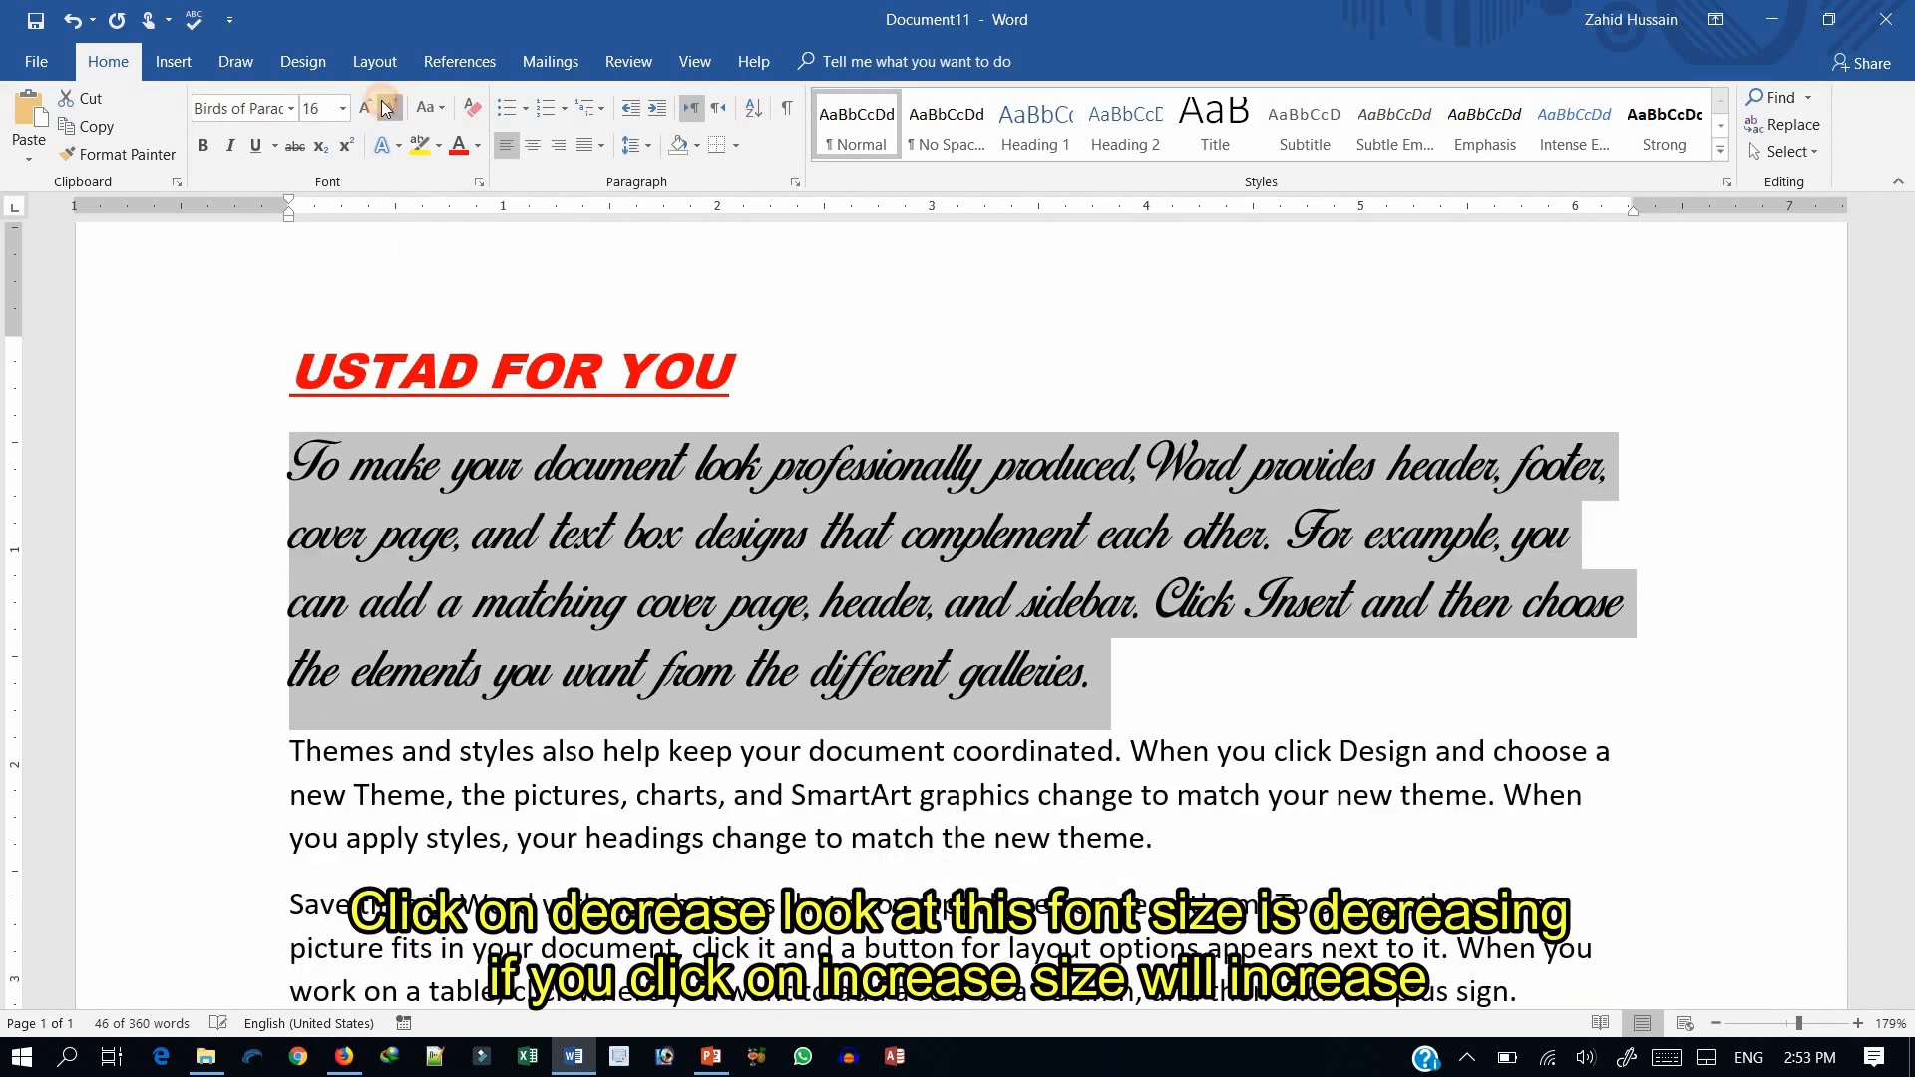
{"action": "left_click", "coordinate": [387, 109]}
{"action": "left_click", "coordinate": [388, 112]}
{"action": "left_click", "coordinate": [389, 114]}
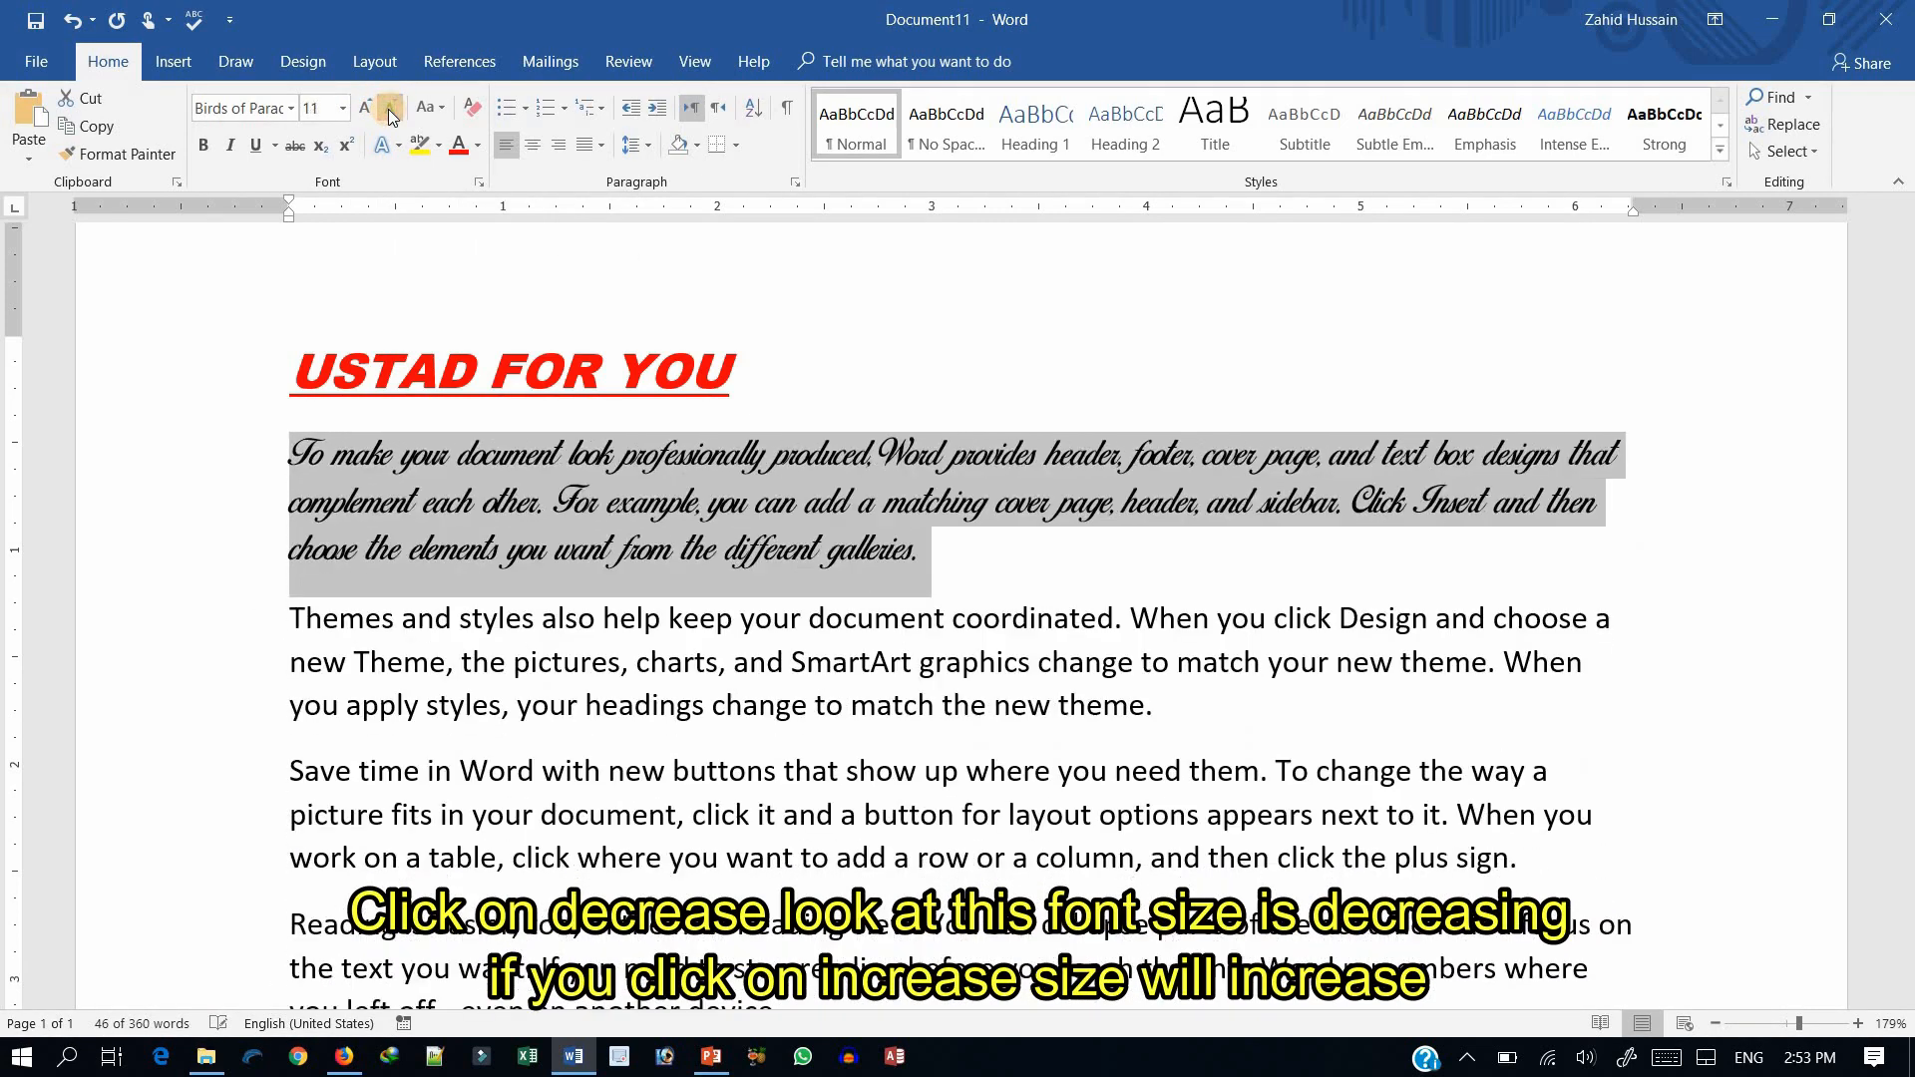
{"action": "left_click", "coordinate": [389, 115]}
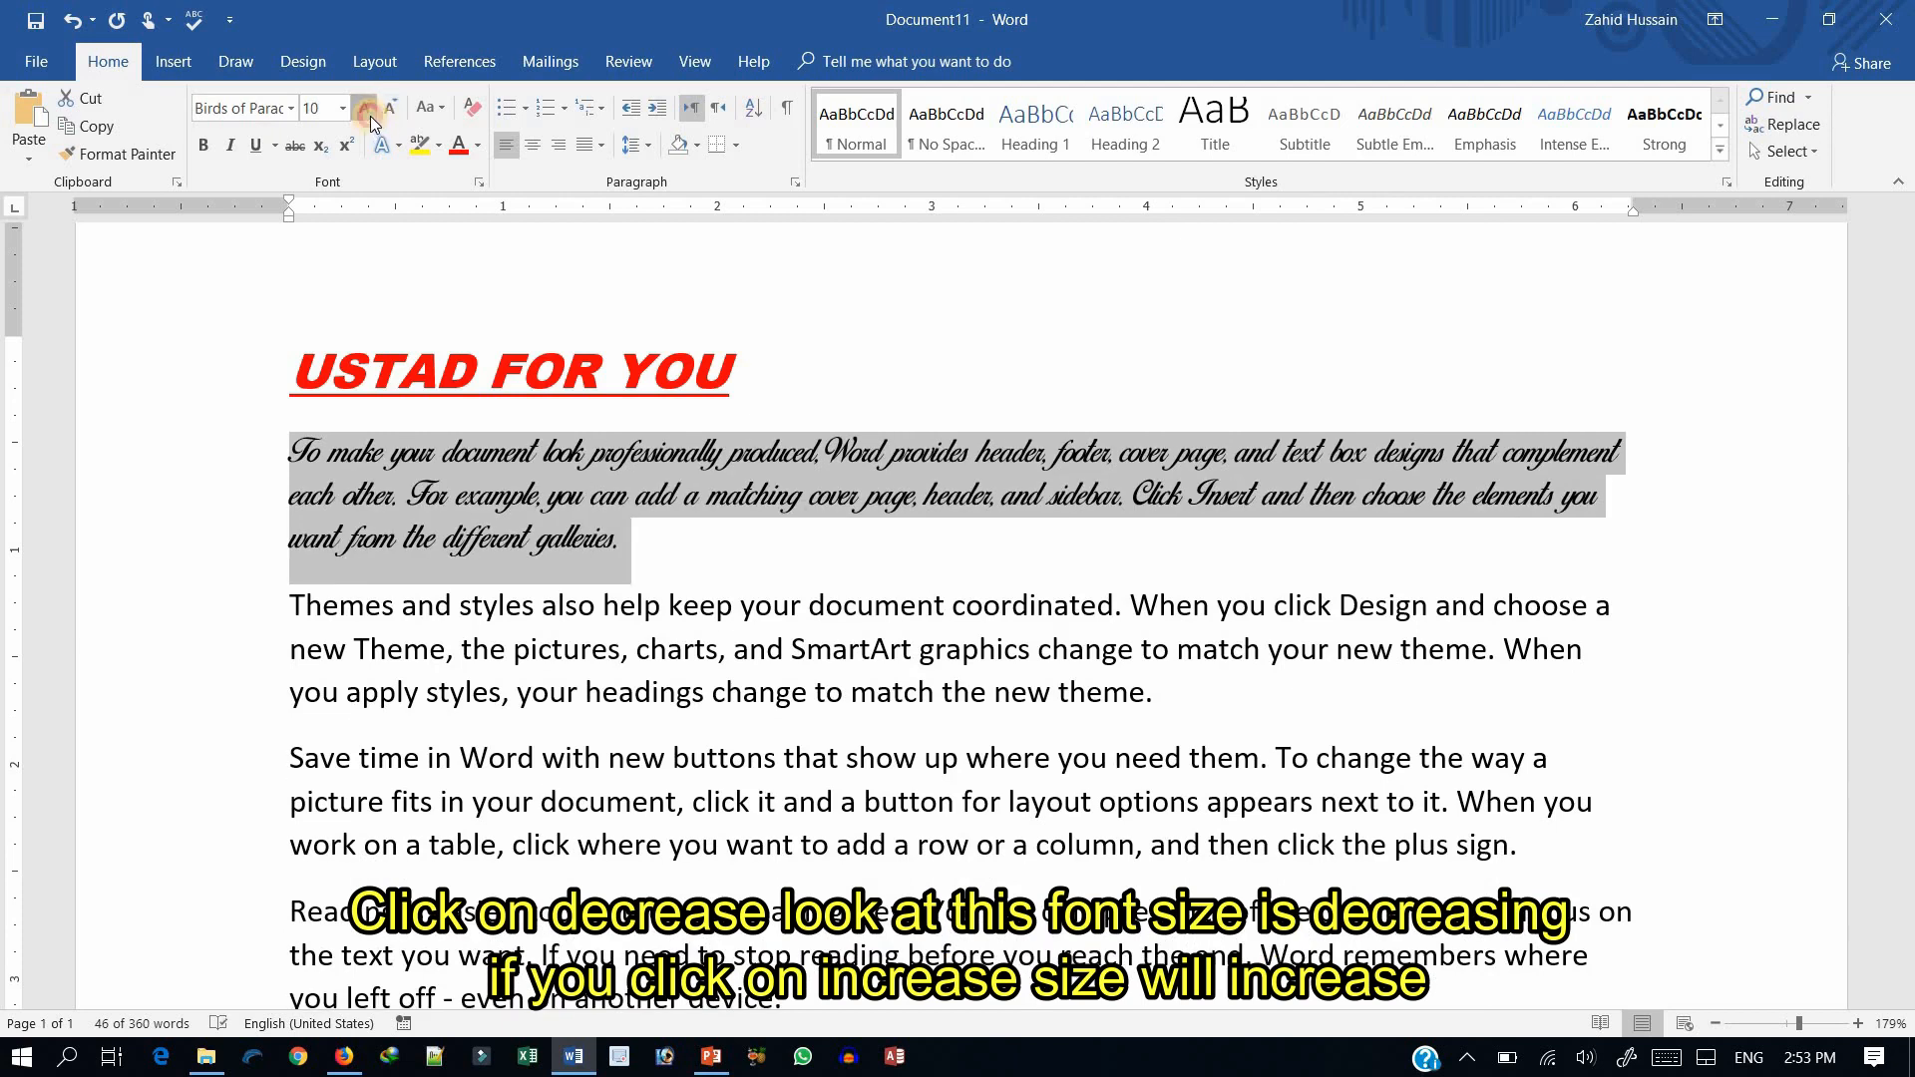
- Increase the selected paragraph's font size step by step to 16
{"action": "left_click", "coordinate": [366, 112]}
{"action": "left_click", "coordinate": [366, 111]}
{"action": "left_click", "coordinate": [367, 112]}
{"action": "left_click", "coordinate": [366, 111]}
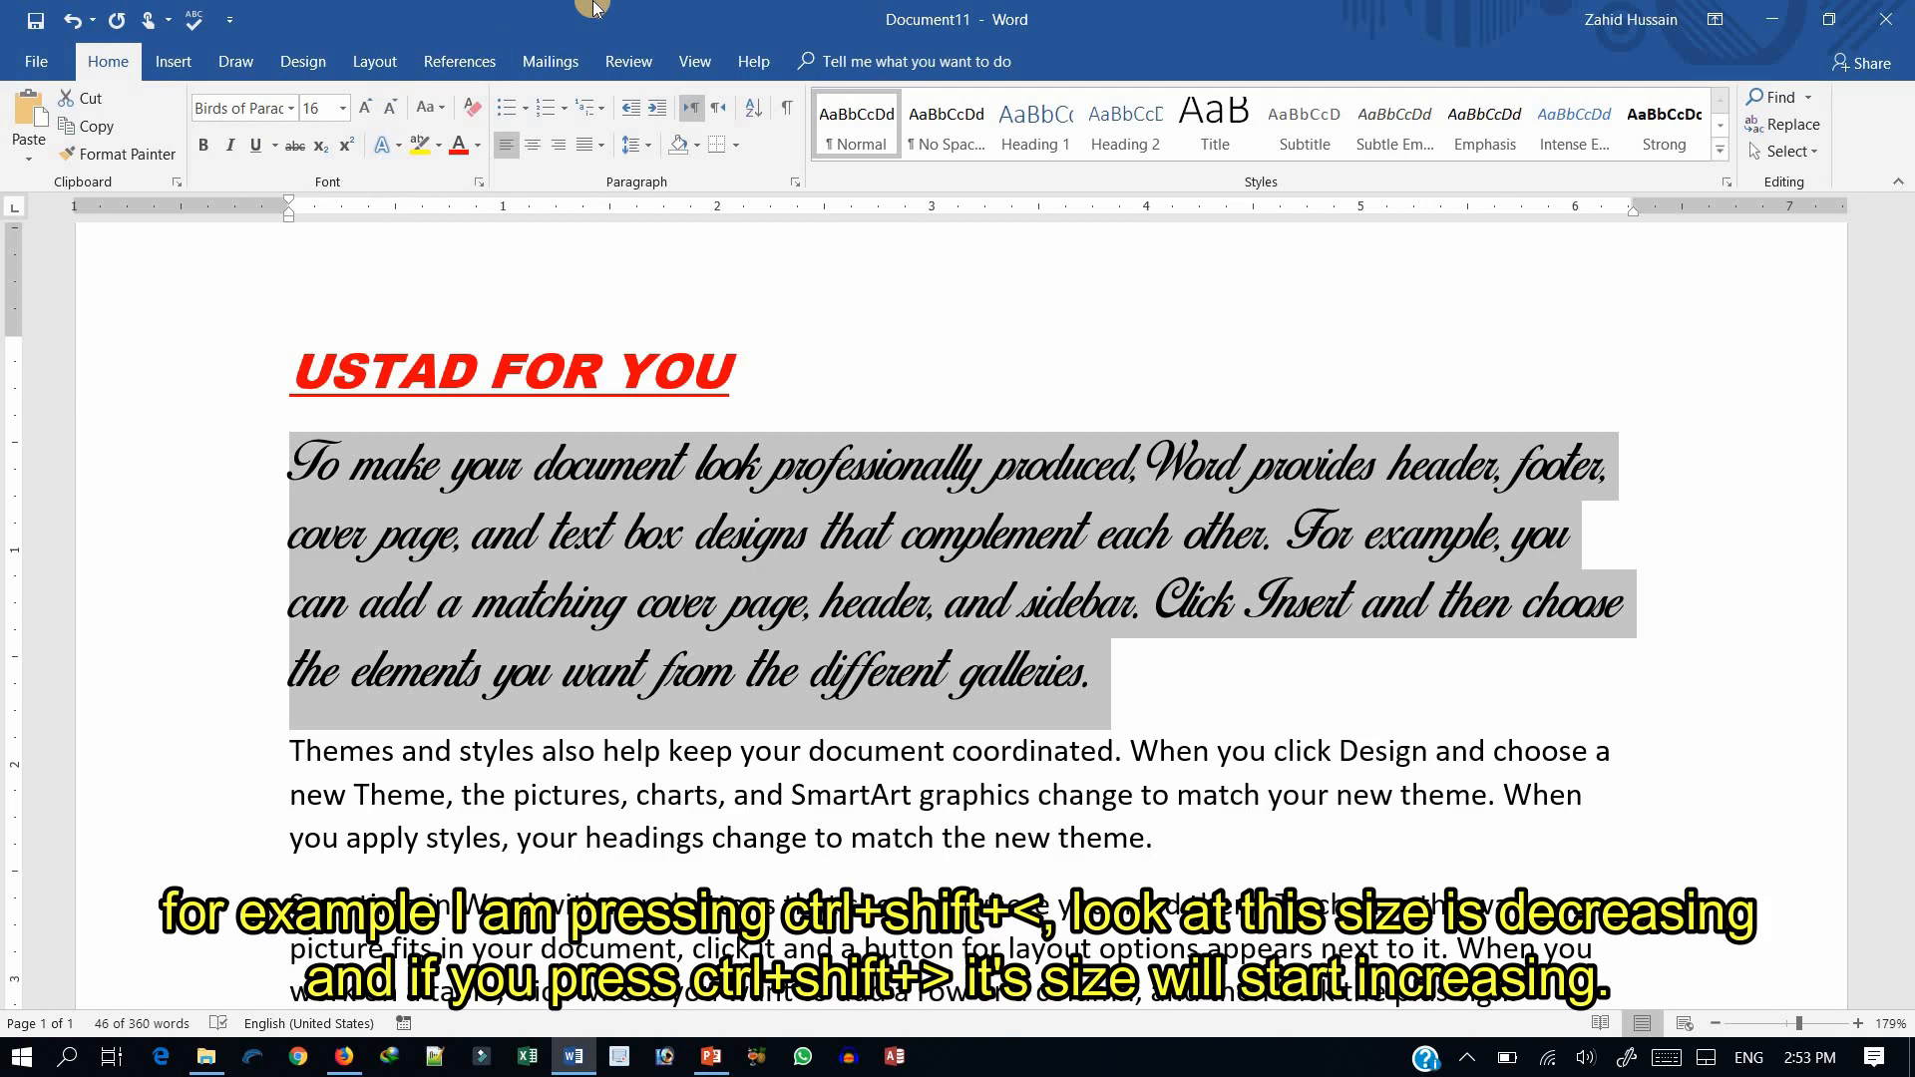
- Shrink the selected paragraph's text step by step to size 7
{"action": "key", "text": "ctrl+shift+comma"}
{"action": "key", "text": "ctrl+shift+comma"}
{"action": "key", "text": "ctrl+shift+comma"}
{"action": "key", "text": "ctrl+shift+comma"}
{"action": "key", "text": "ctrl+shift+comma"}
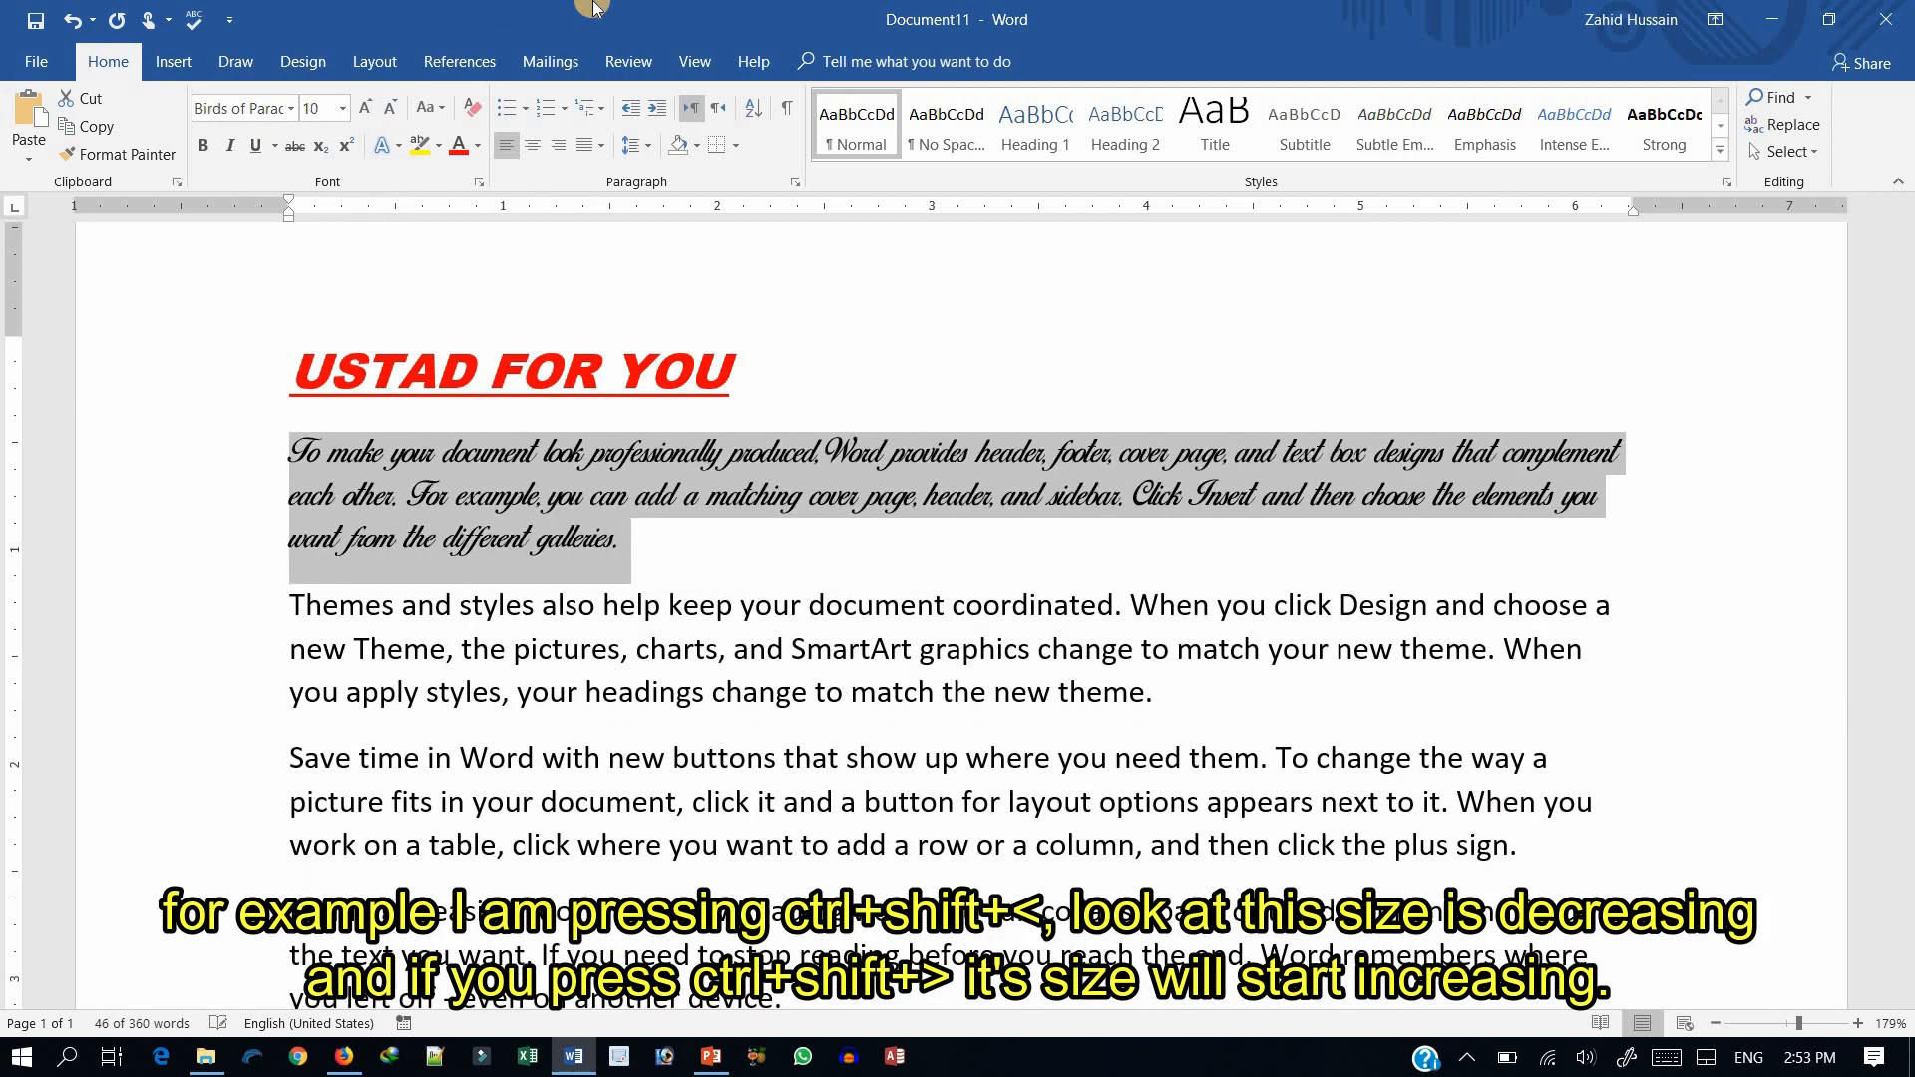
{"action": "key", "text": "ctrl+shift+comma"}
{"action": "key", "text": "ctrl+shift+comma"}
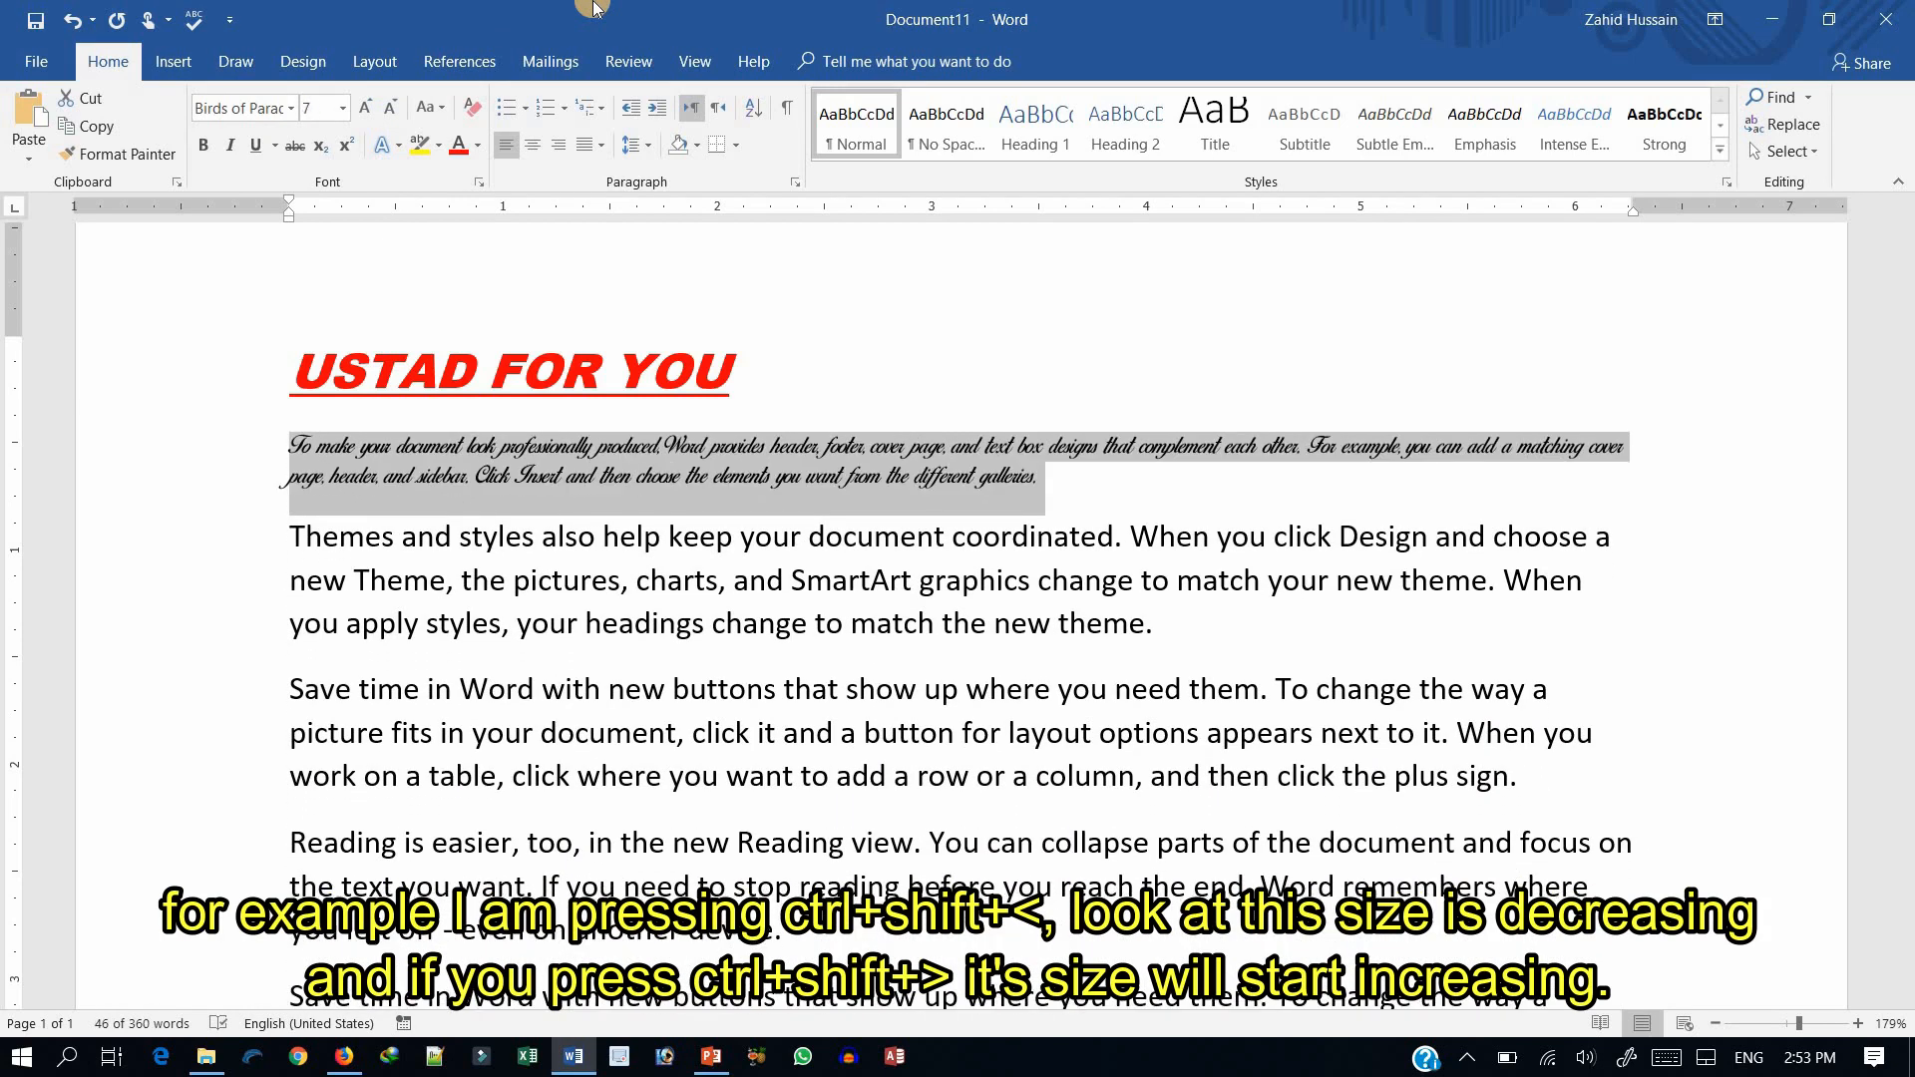
- Grow the selected paragraph's text step by step to size 22 and reduce it again to size 16
{"action": "key", "text": "ctrl+shift+period"}
{"action": "key", "text": "ctrl+shift+period"}
{"action": "key", "text": "ctrl+shift+period"}
{"action": "key", "text": "ctrl+shift+period"}
{"action": "key", "text": "ctrl+shift+period"}
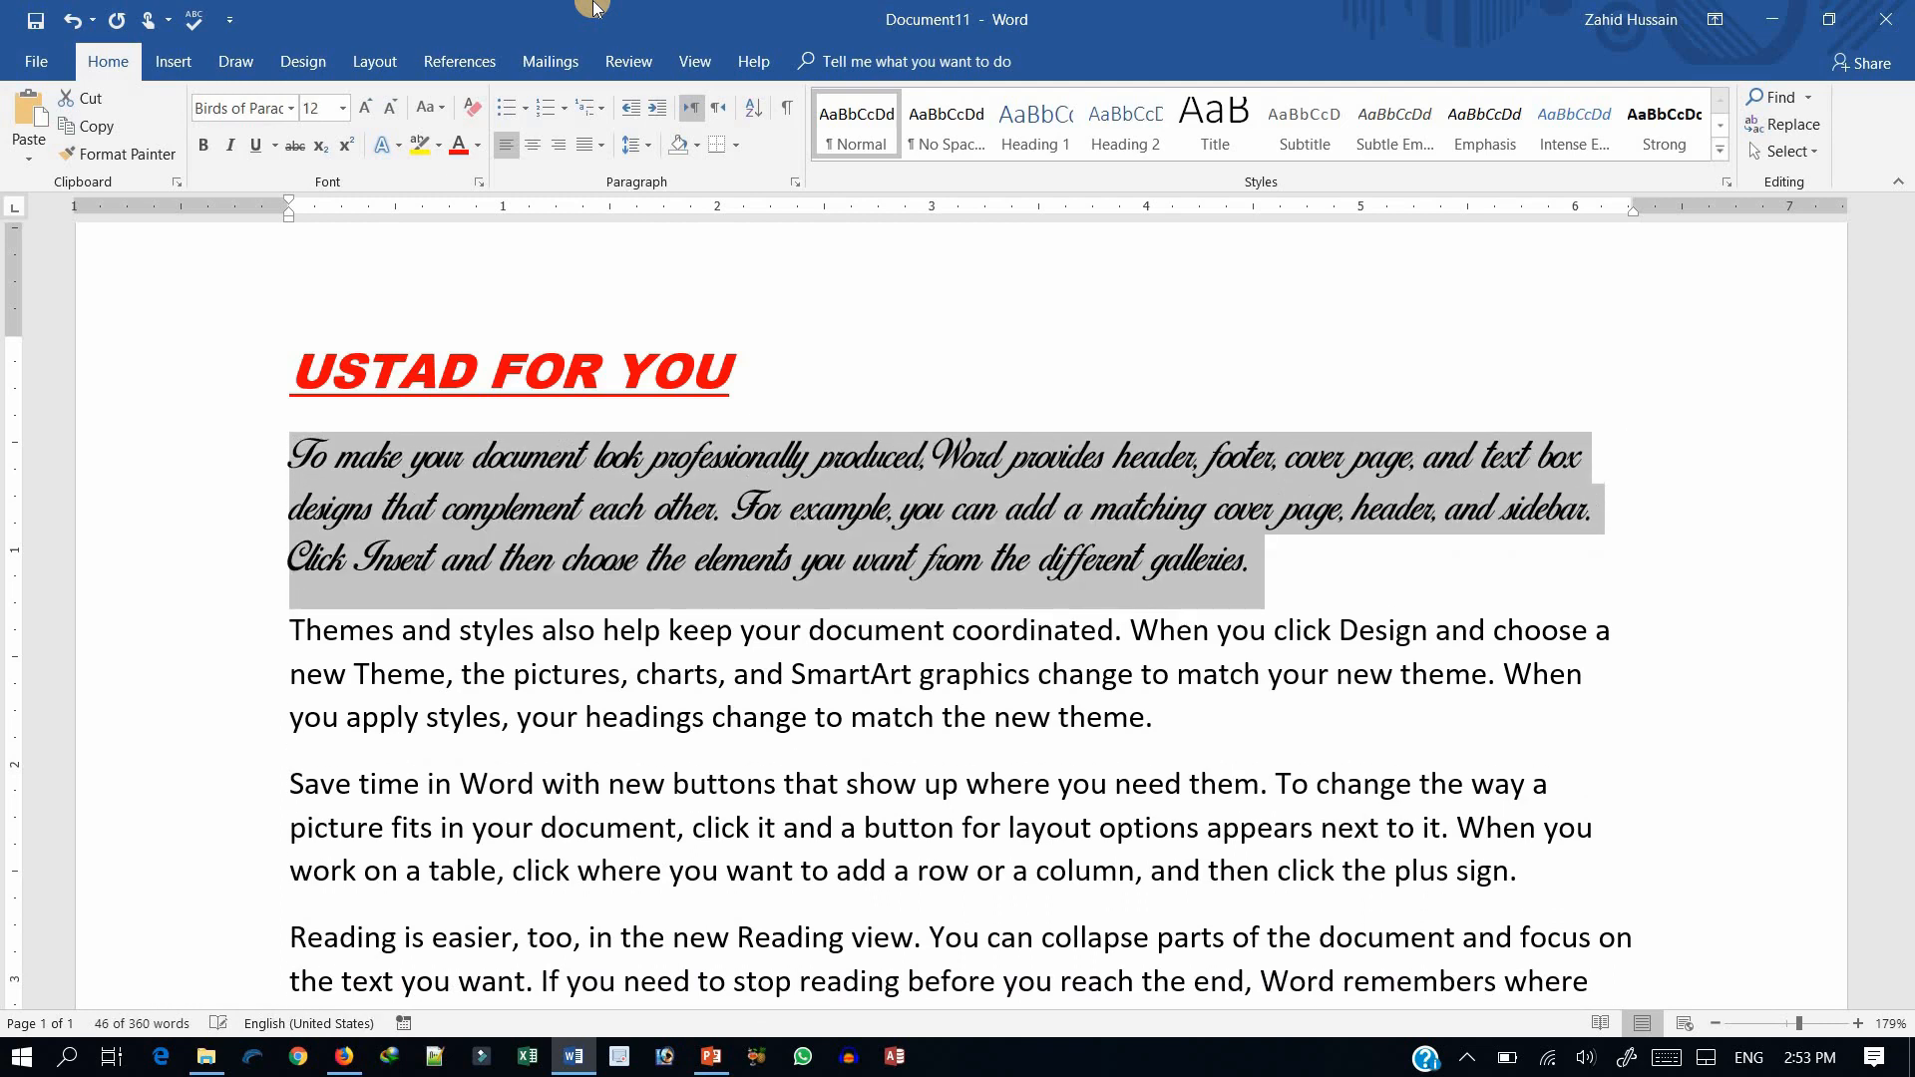
{"action": "key", "text": "ctrl+shift+period"}
{"action": "key", "text": "ctrl+shift+period"}
{"action": "key", "text": "ctrl+shift+period"}
{"action": "key", "text": "ctrl+shift+period"}
{"action": "key", "text": "ctrl+shift+period"}
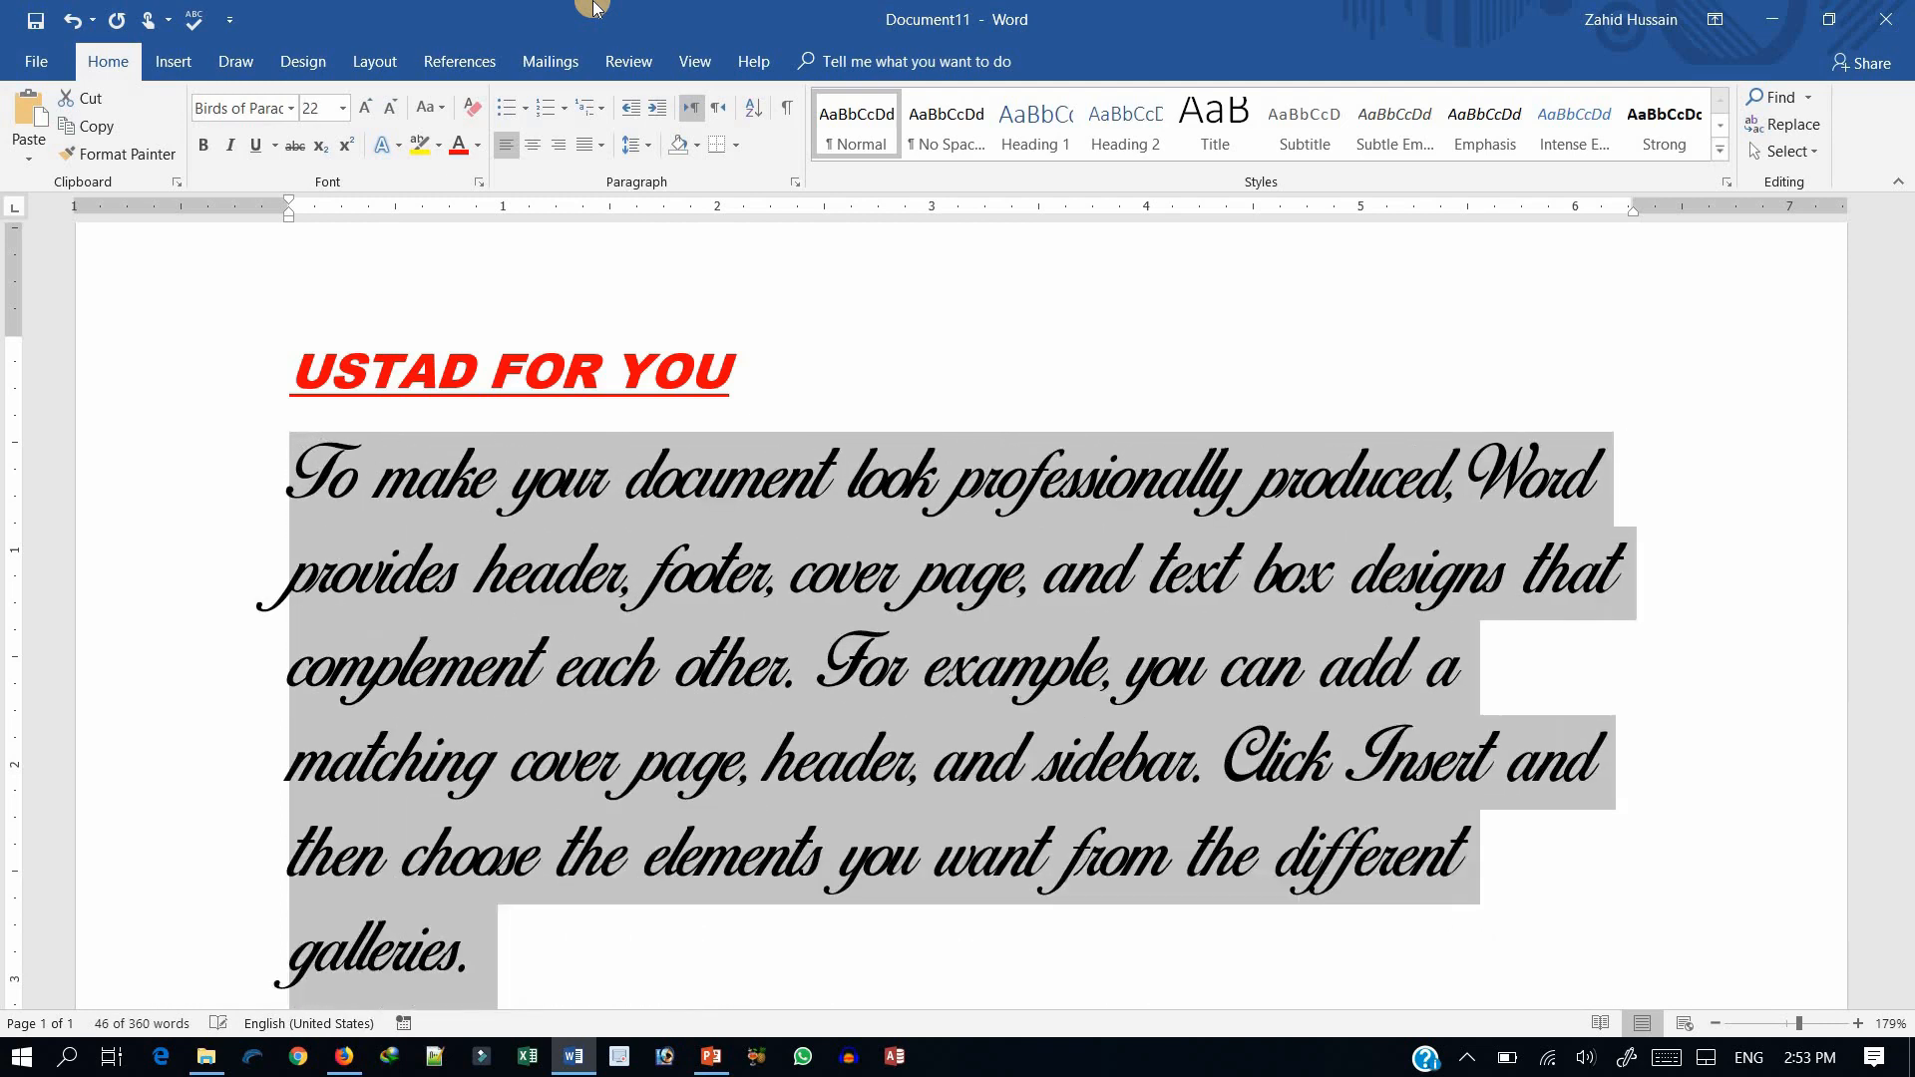
{"action": "key", "text": "ctrl+shift+comma"}
{"action": "key", "text": "ctrl+shift+comma"}
{"action": "key", "text": "ctrl+shift+comma"}
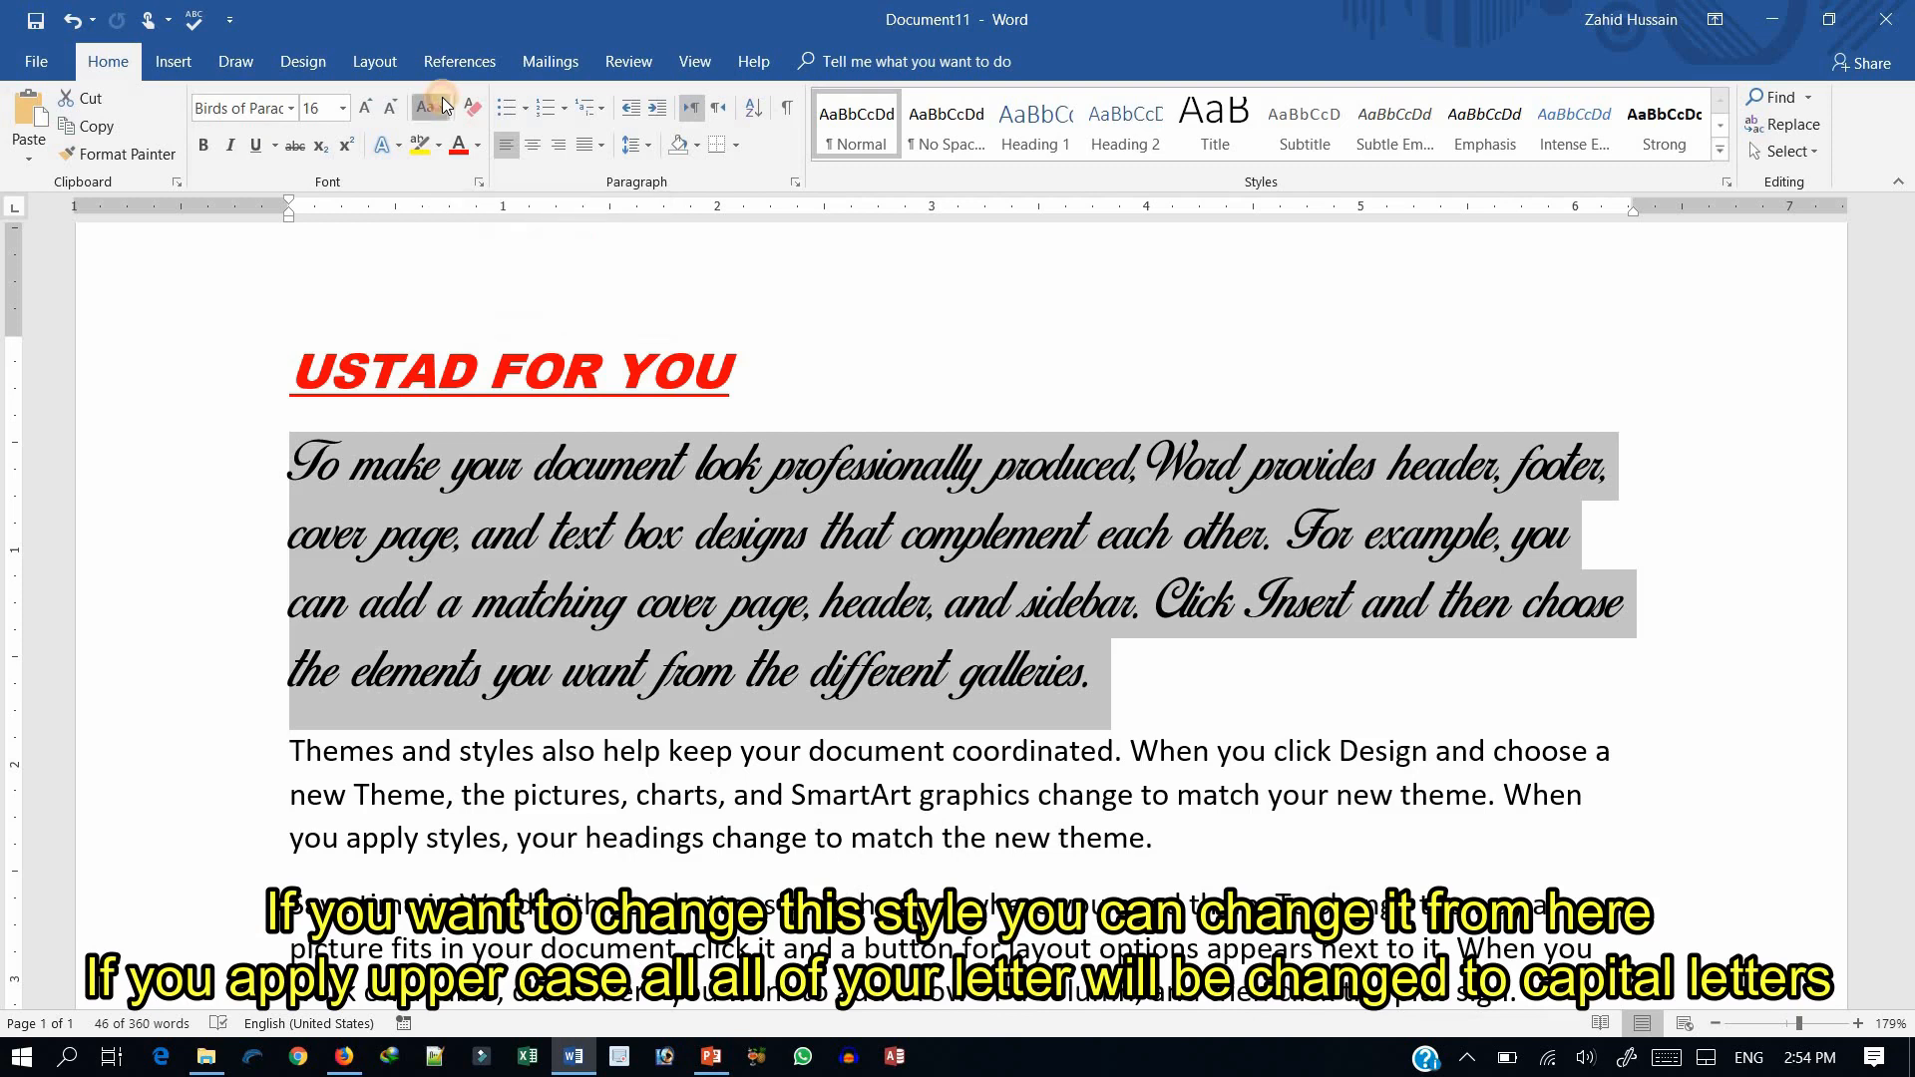
- Change the selected paragraph to UPPERCASE and set its font to Times New Roman
{"action": "left_click", "coordinate": [444, 106]}
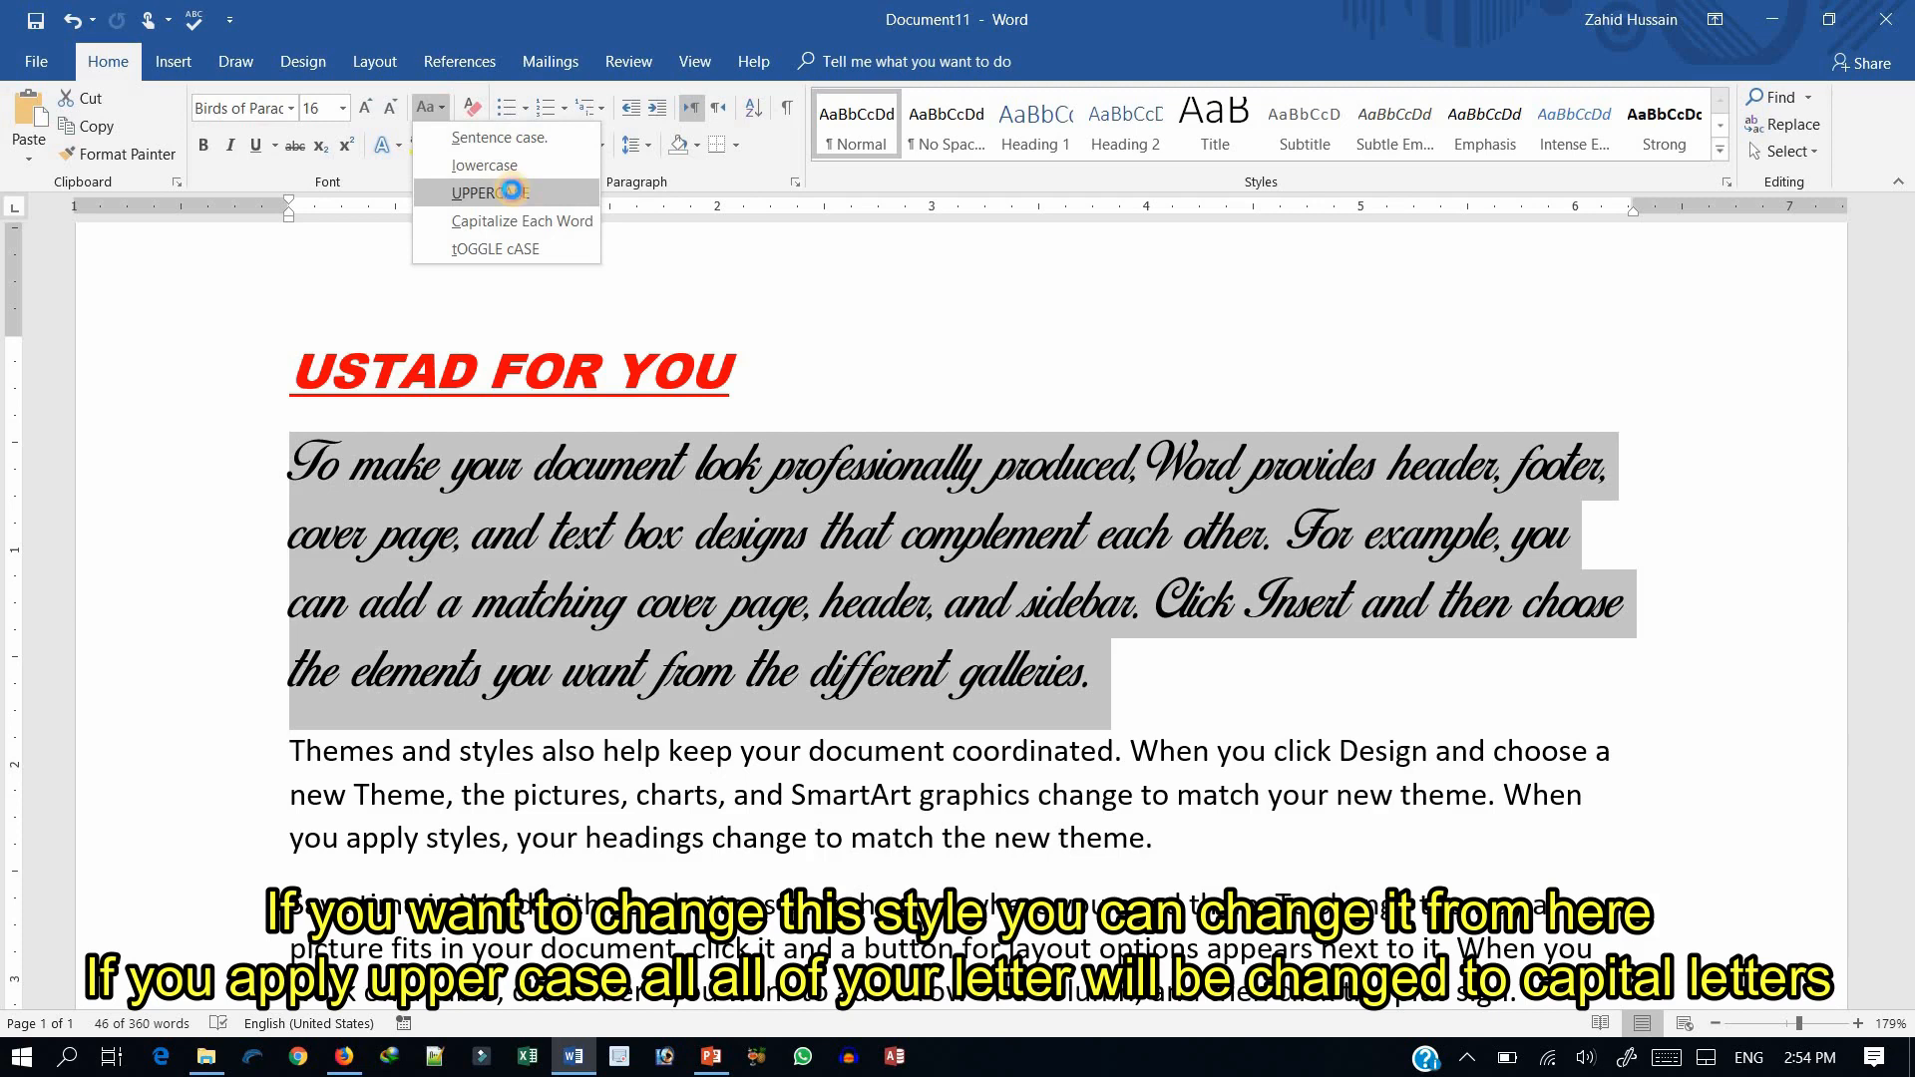
{"action": "left_click", "coordinate": [516, 194]}
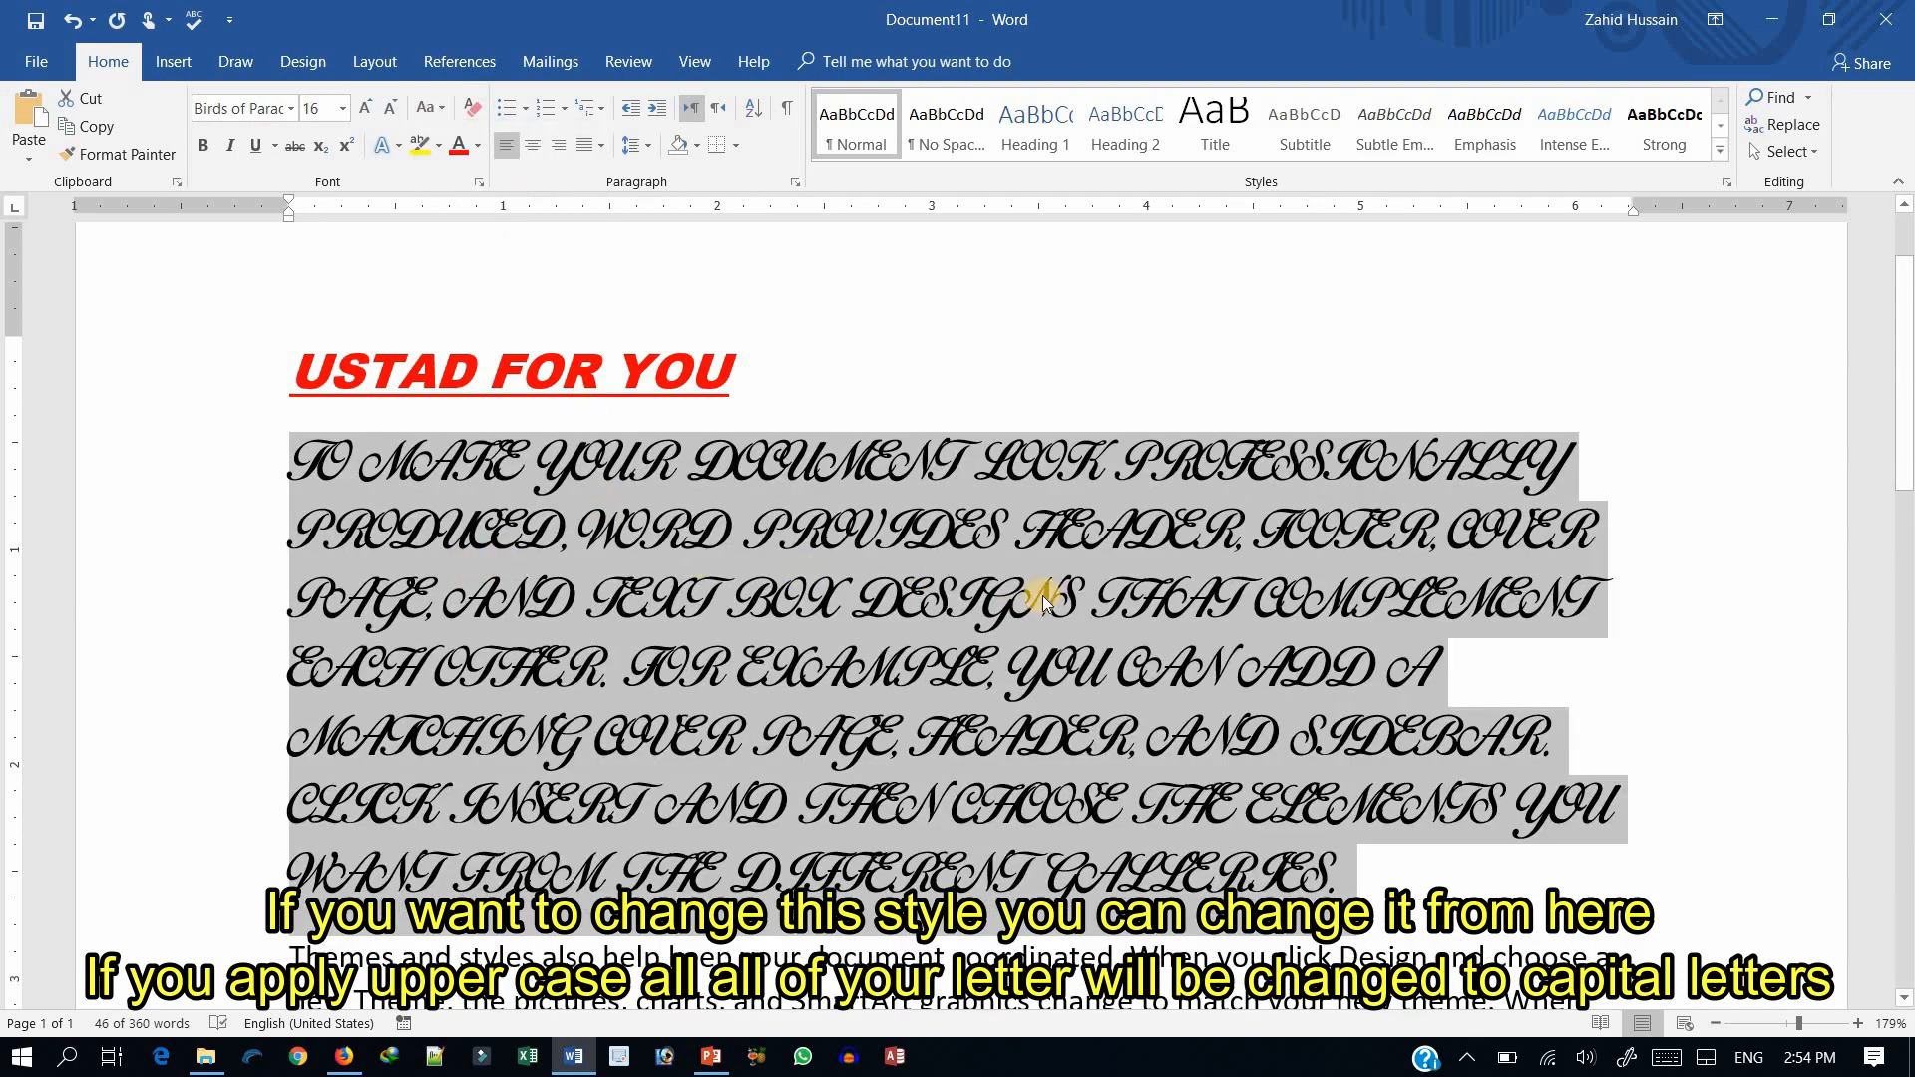
{"action": "left_click", "coordinate": [292, 108]}
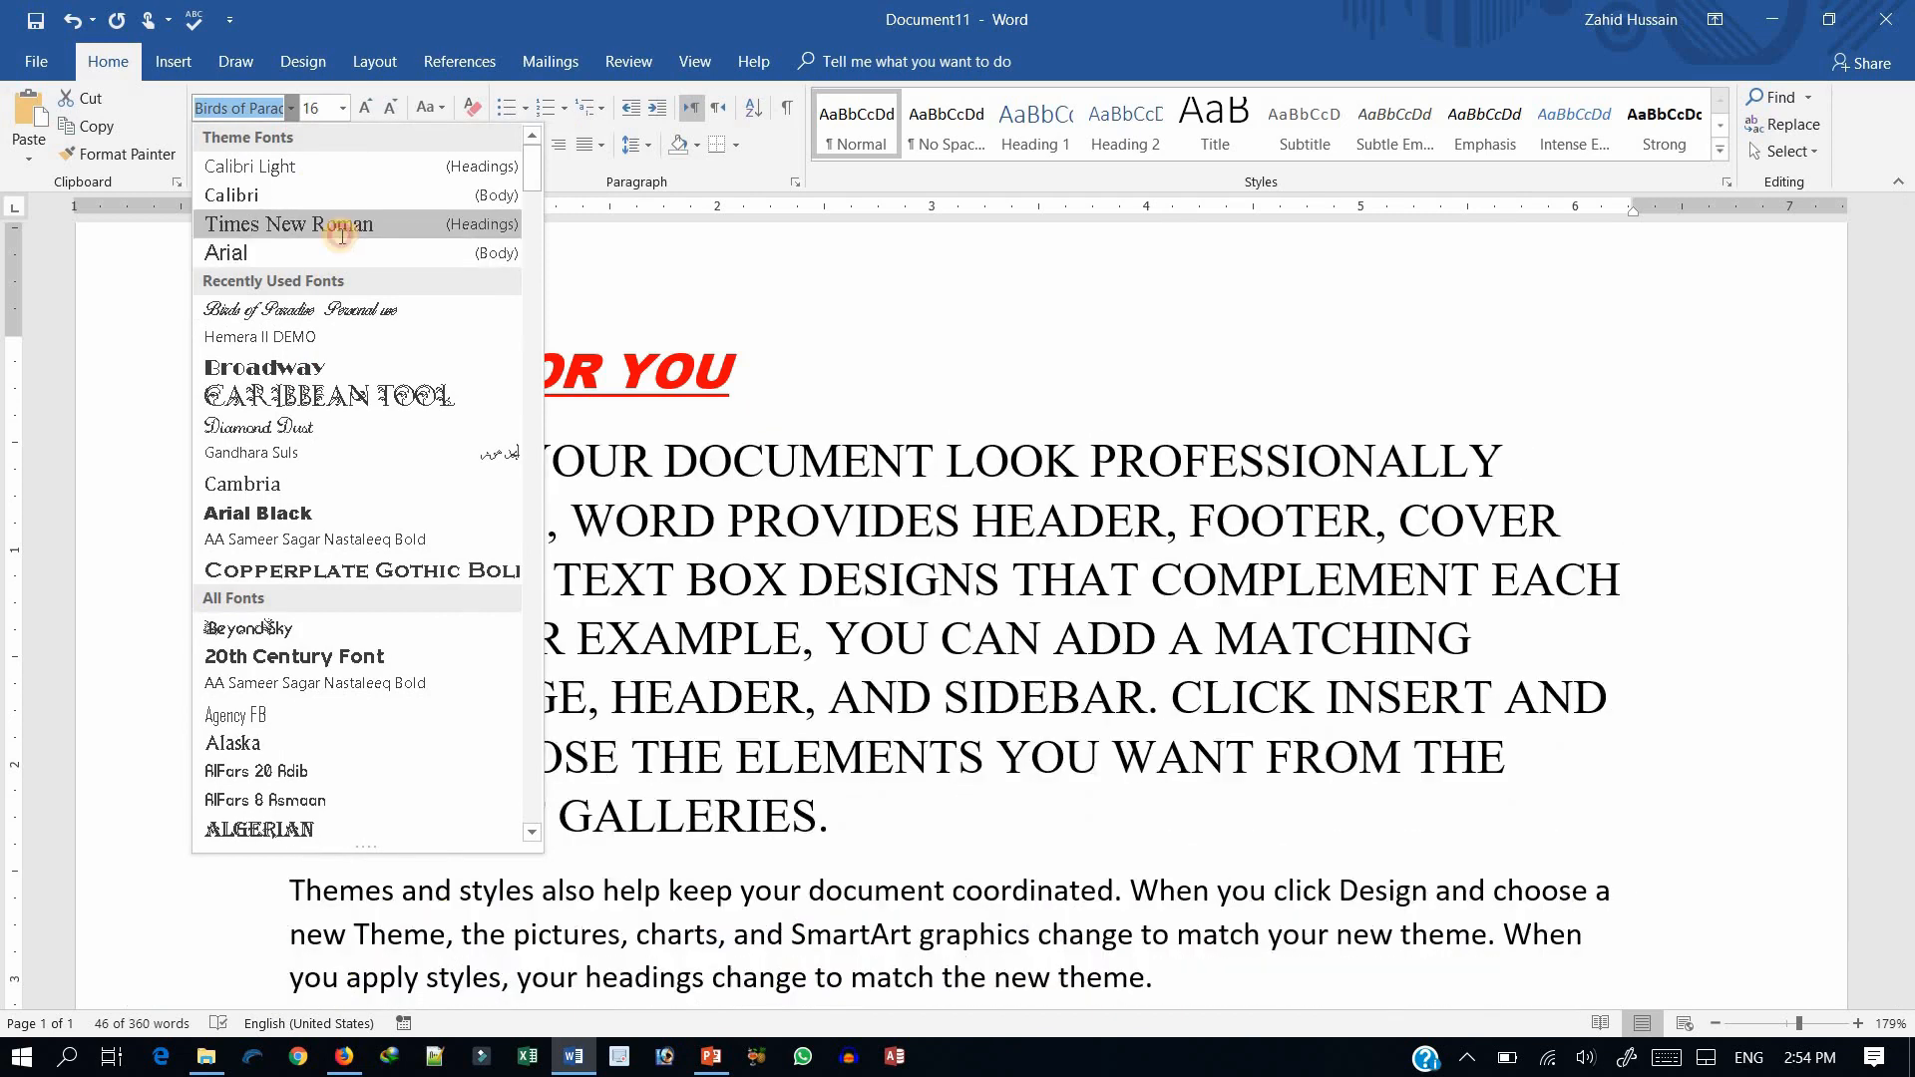
{"action": "left_click", "coordinate": [341, 230]}
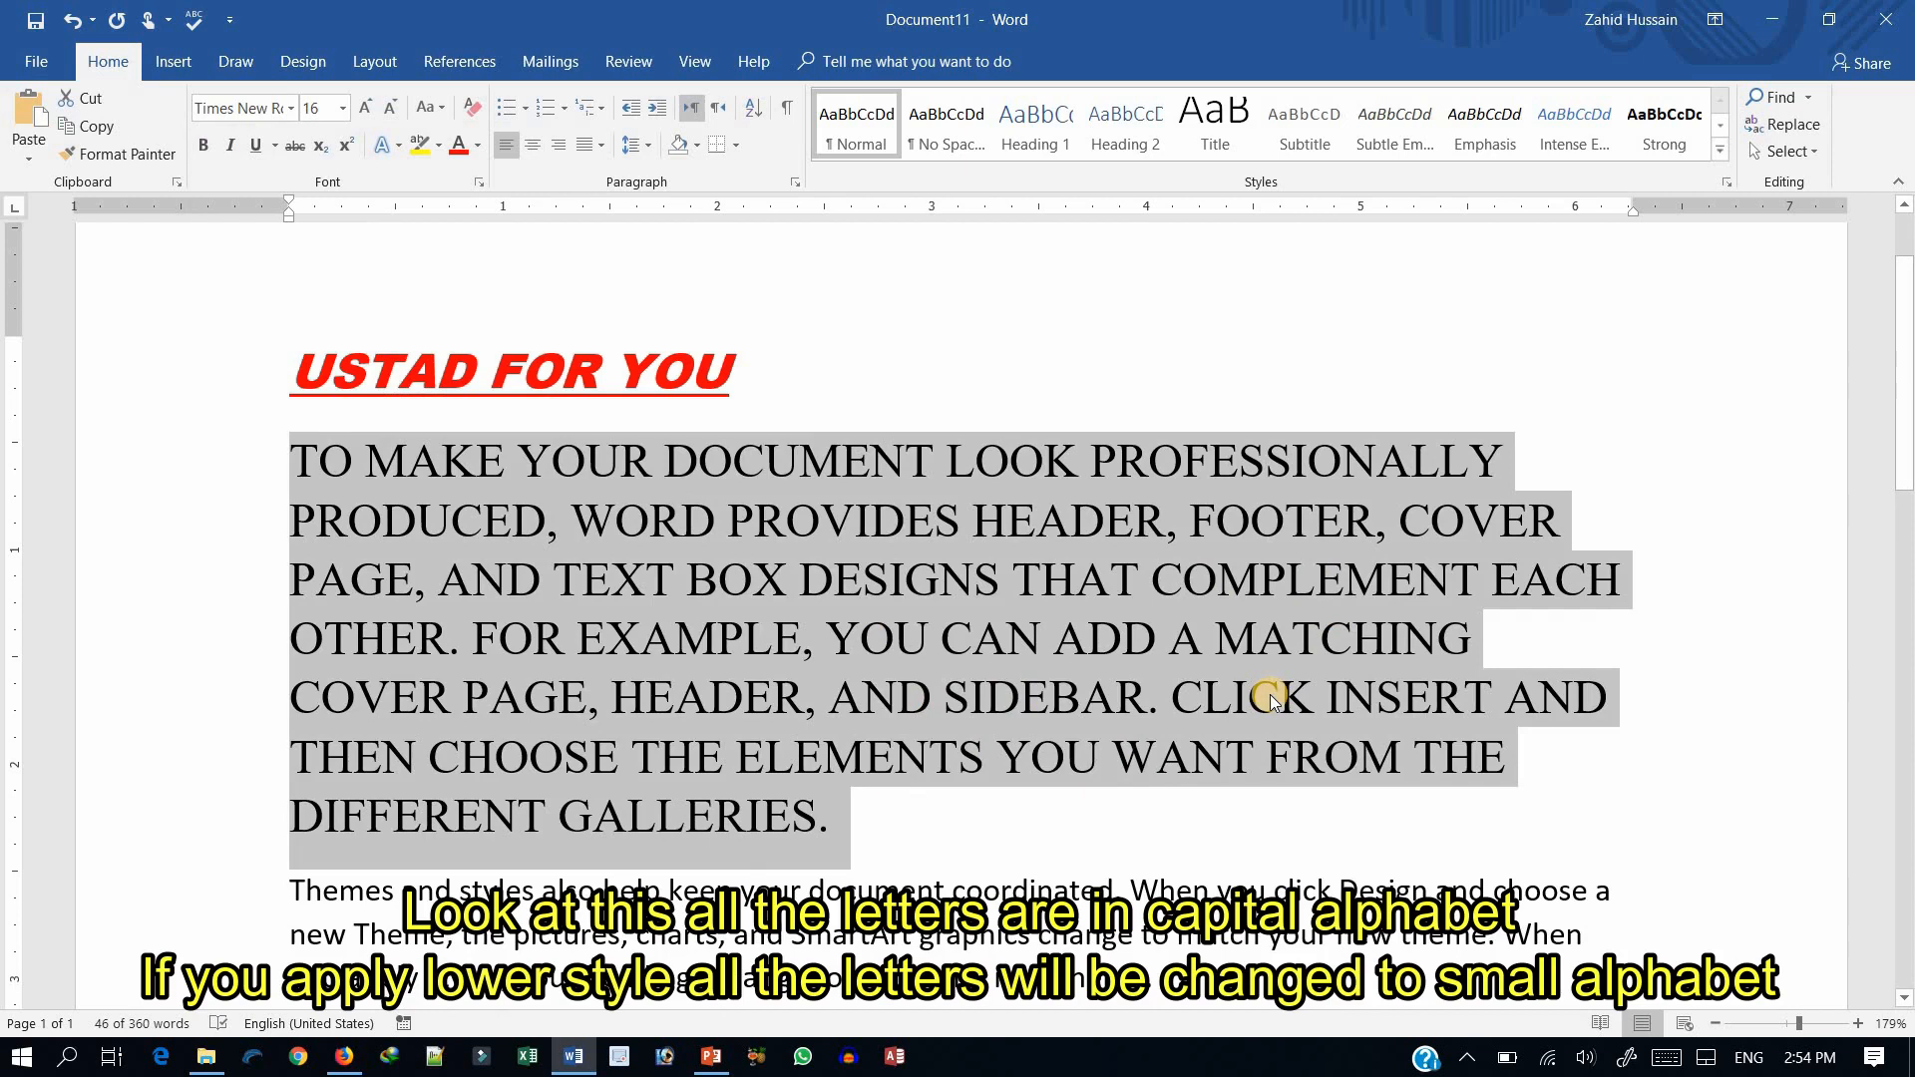
- Change the selected paragraph's case to lowercase and replace it with Capitalize Each Word
{"action": "left_click", "coordinate": [448, 109]}
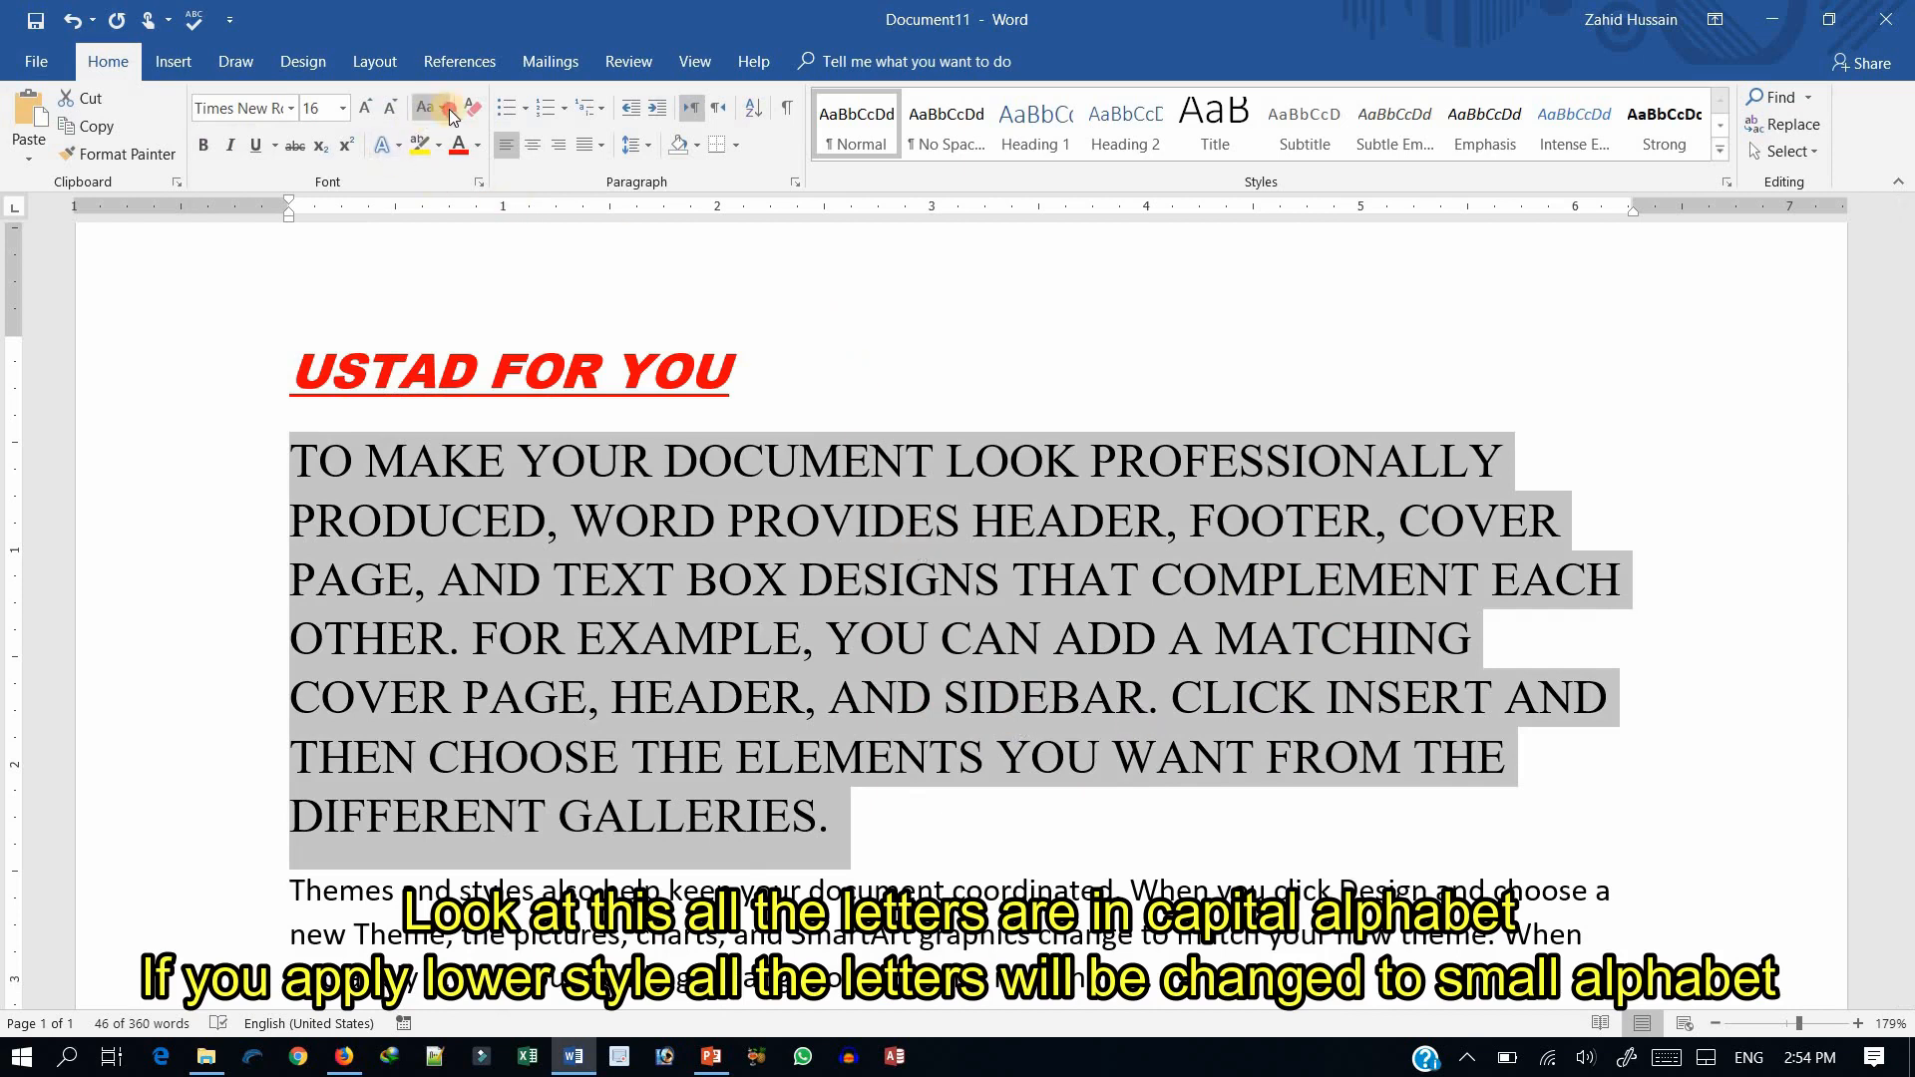
{"action": "left_click", "coordinate": [461, 158]}
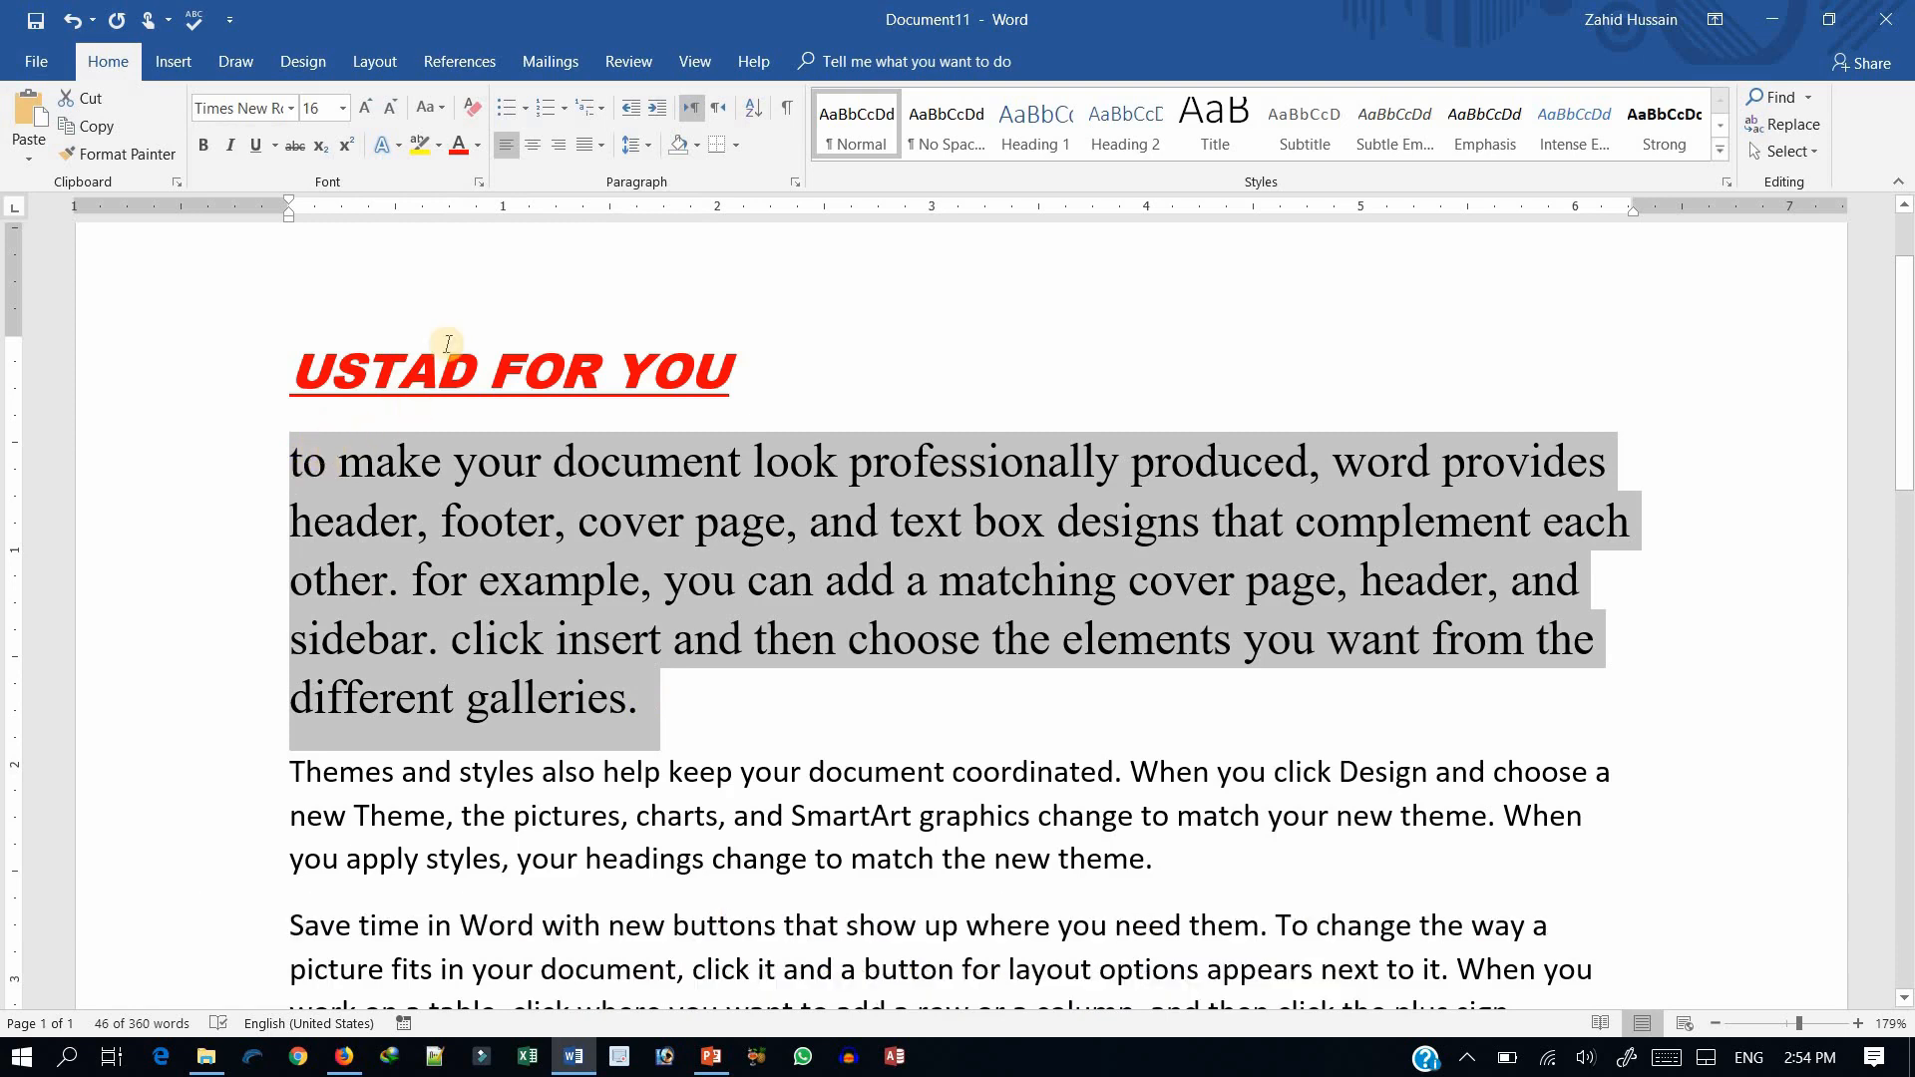
{"action": "left_click", "coordinate": [429, 107]}
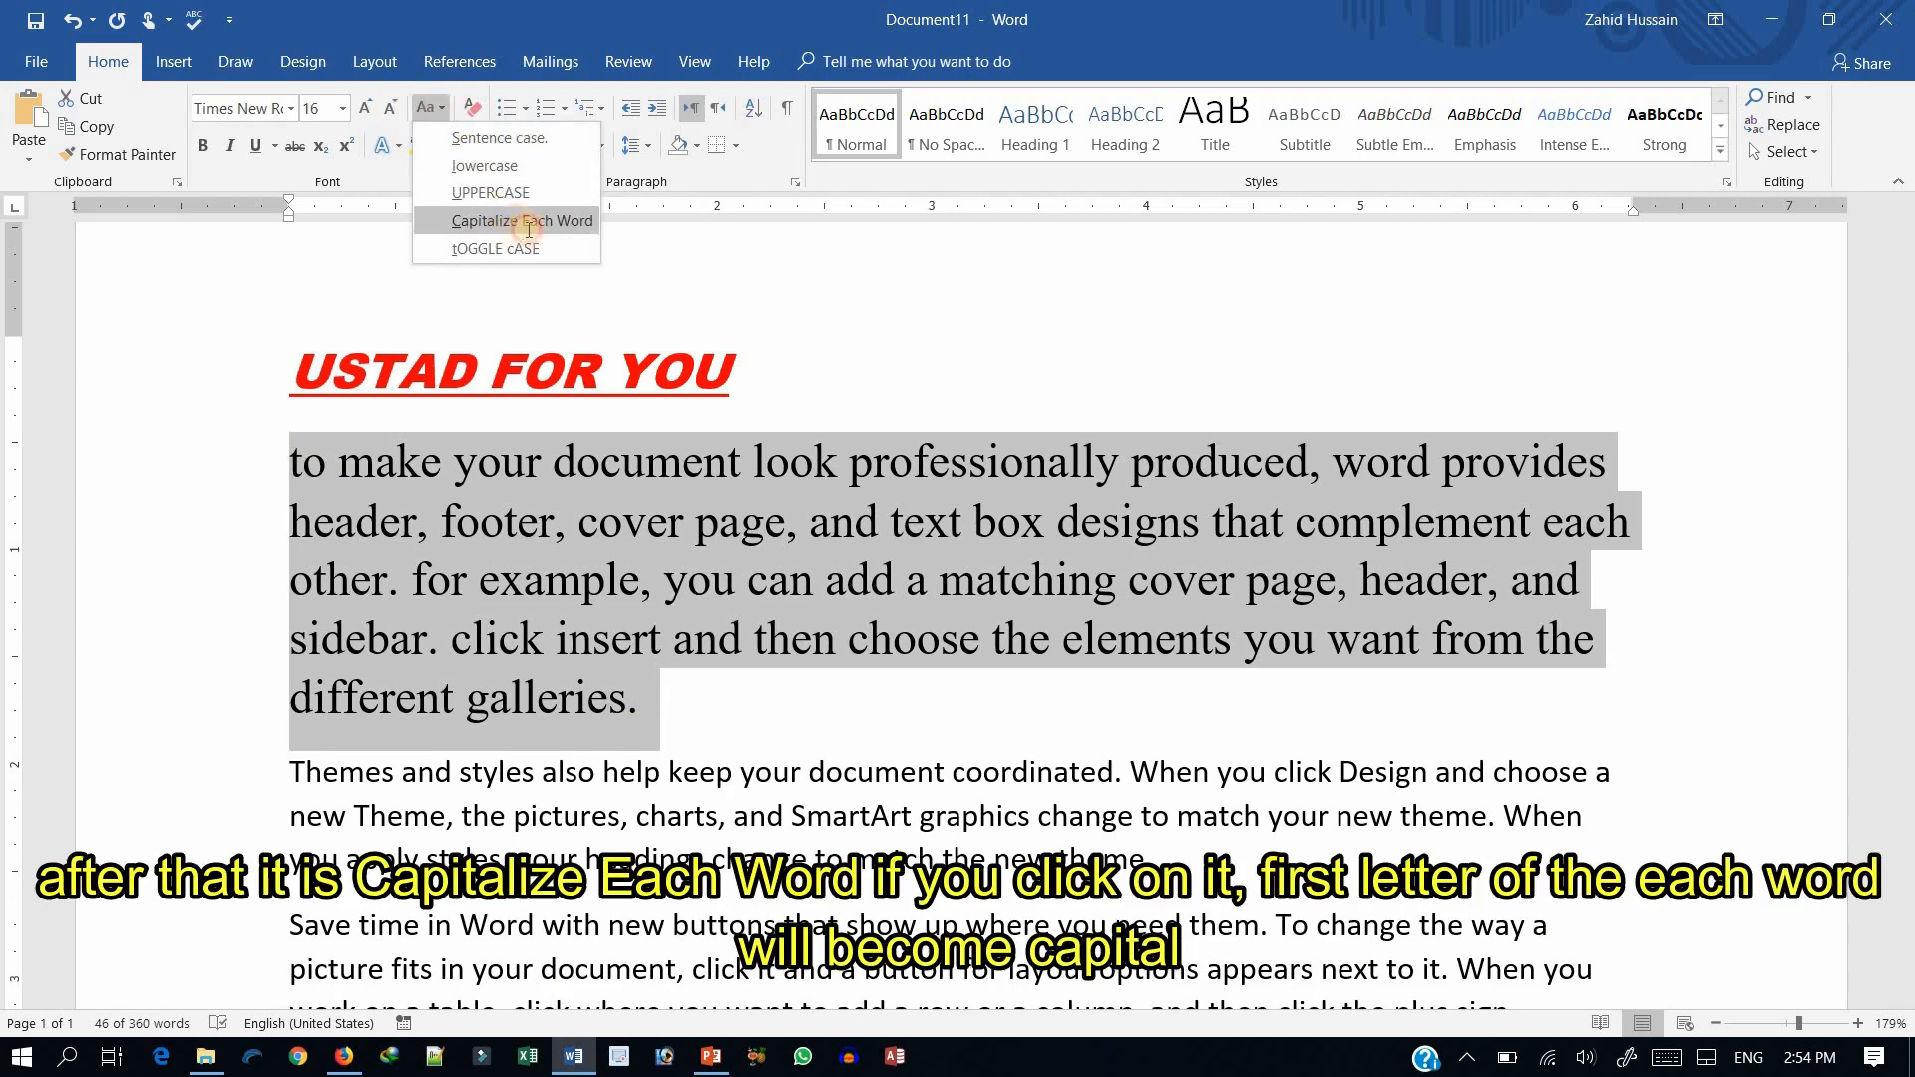
{"action": "left_click", "coordinate": [515, 221]}
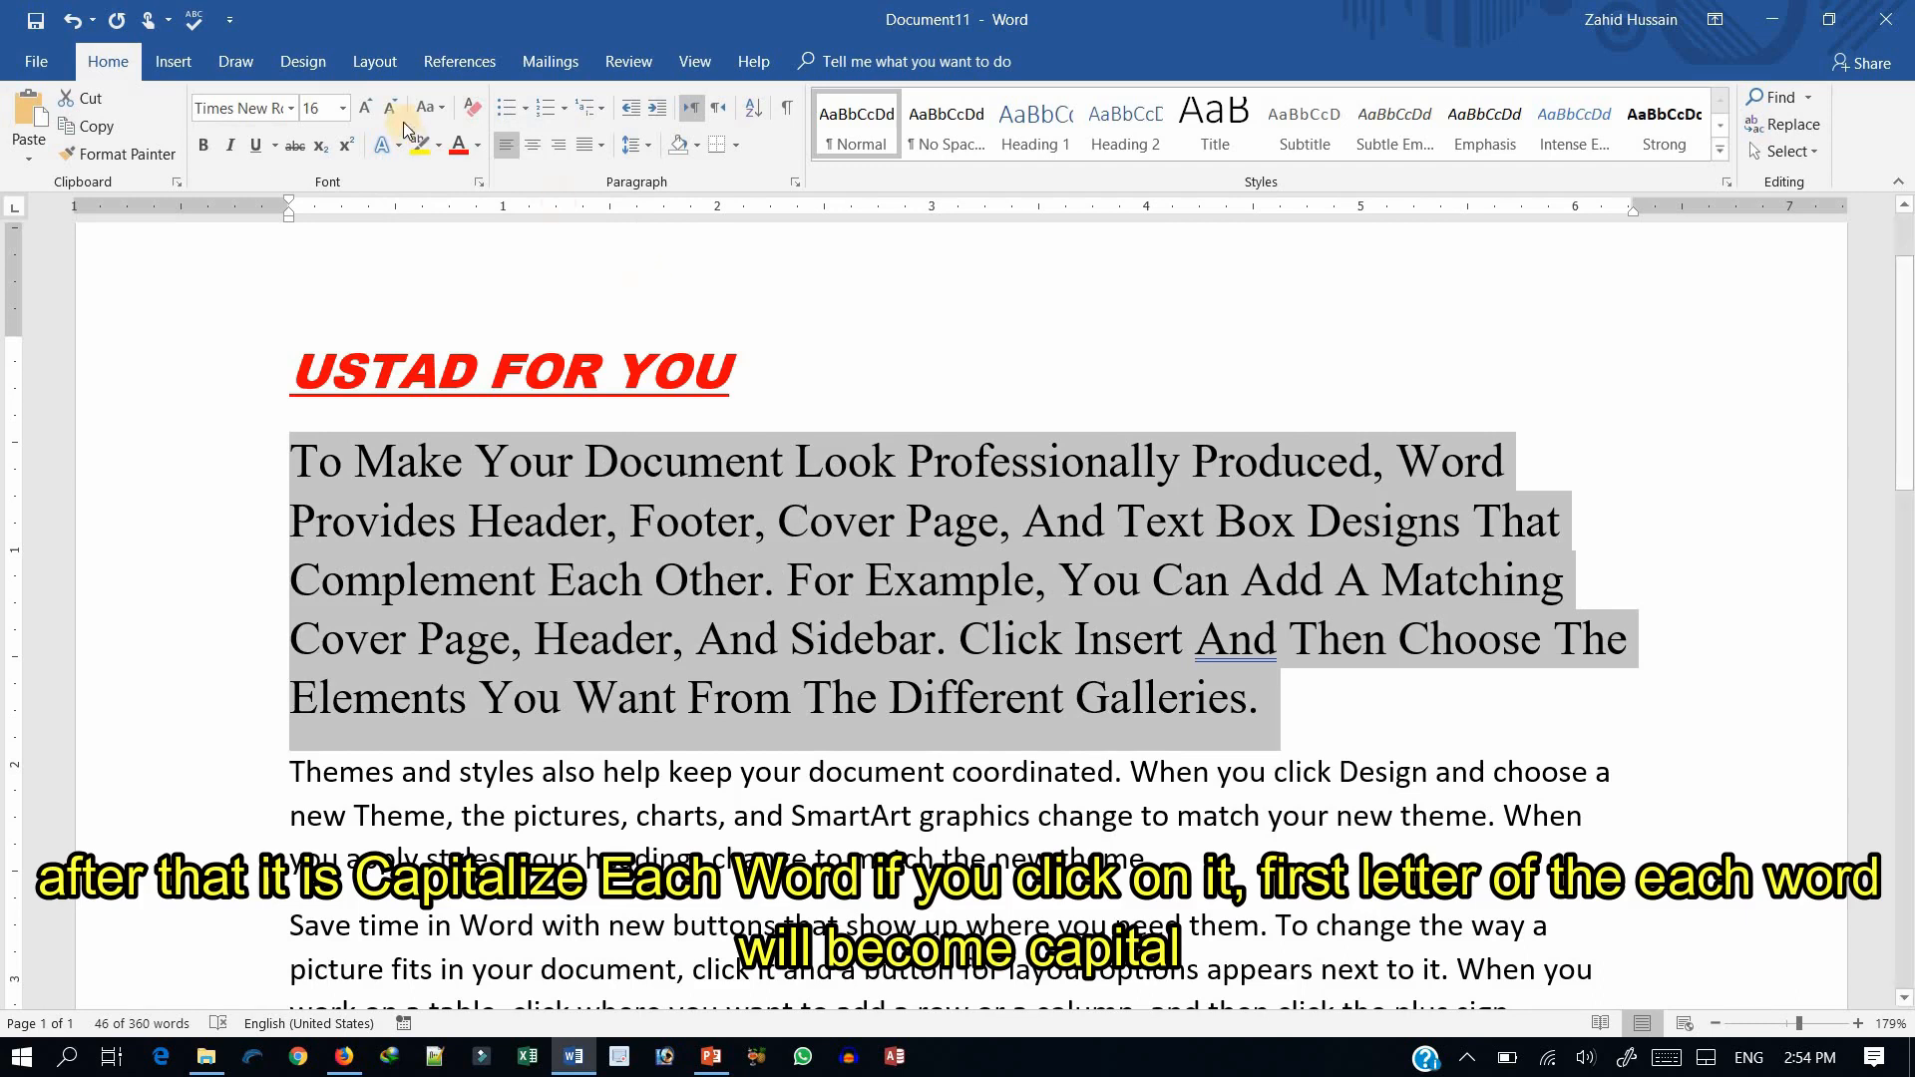
- Change the selected paragraph's case to tOGGLE cASE and replace it with Sentence case
{"action": "left_click", "coordinate": [431, 107]}
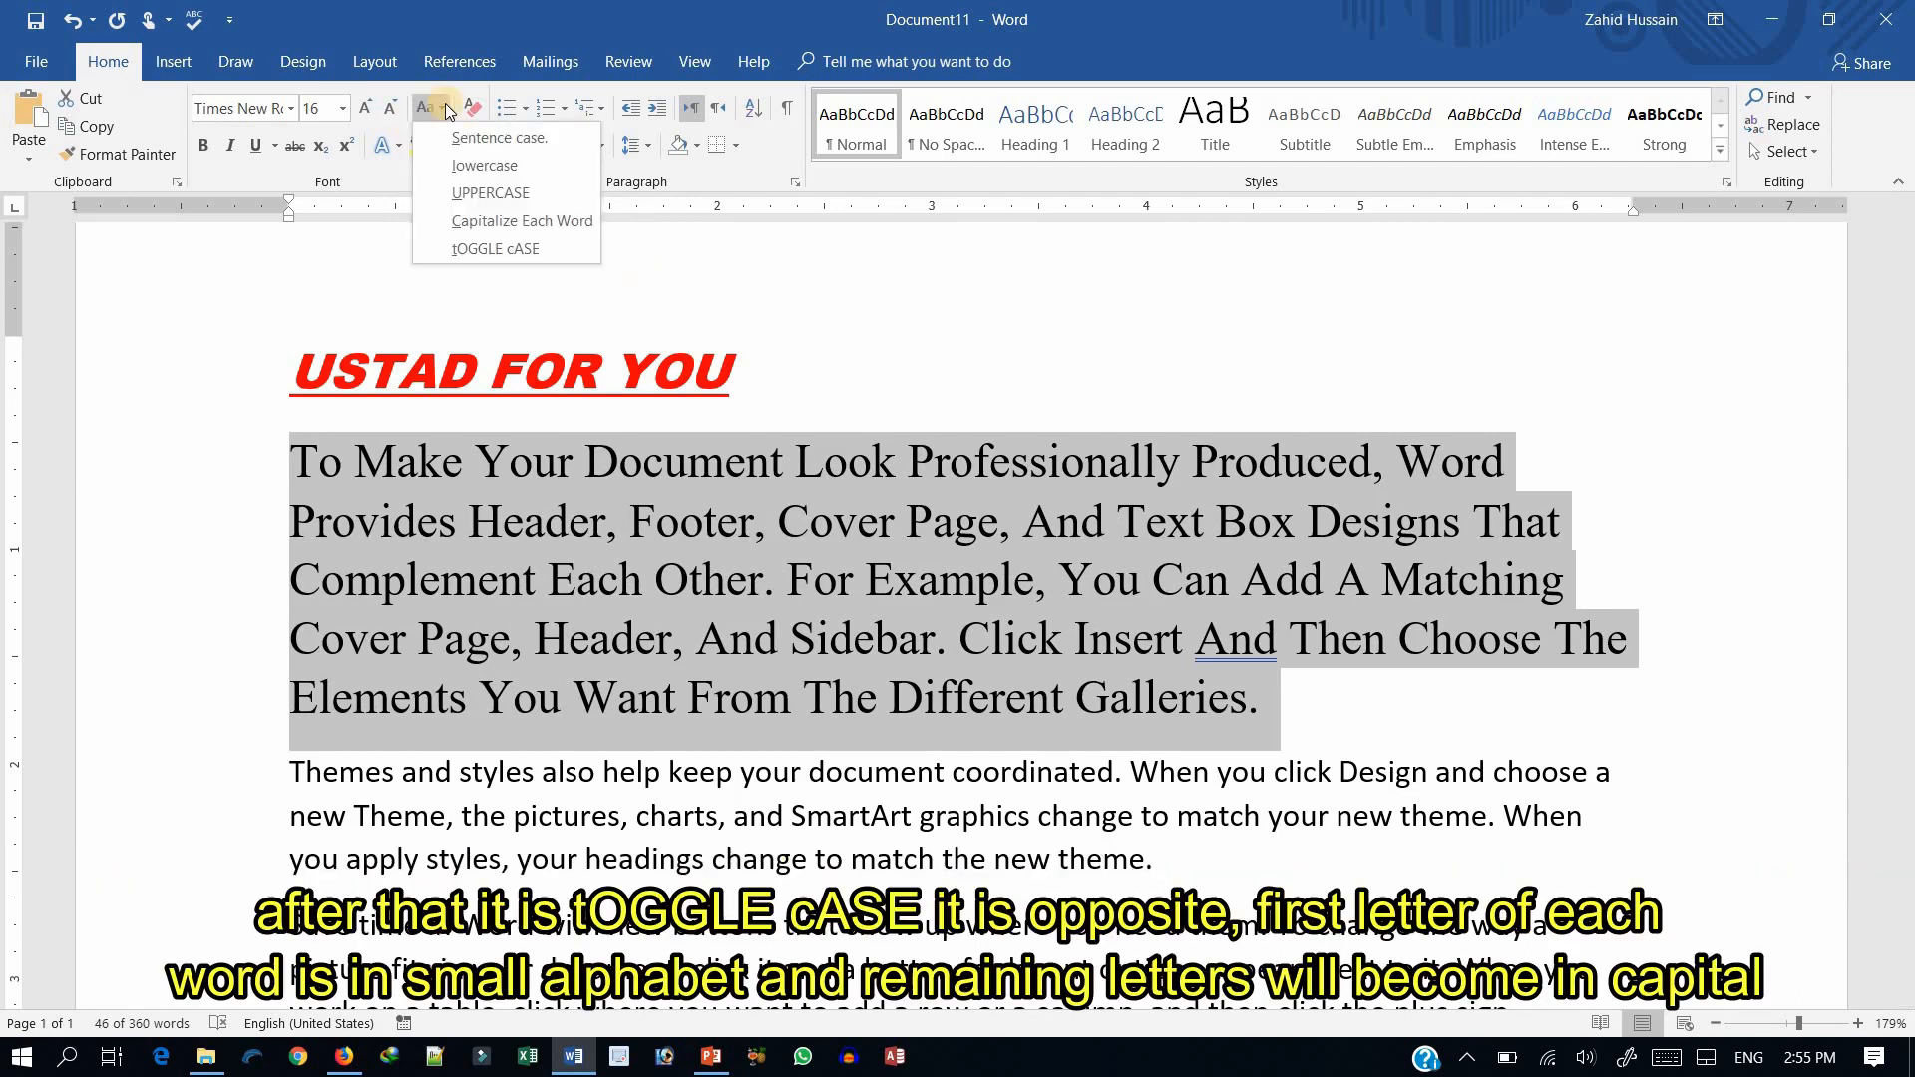
{"action": "left_click", "coordinate": [465, 247]}
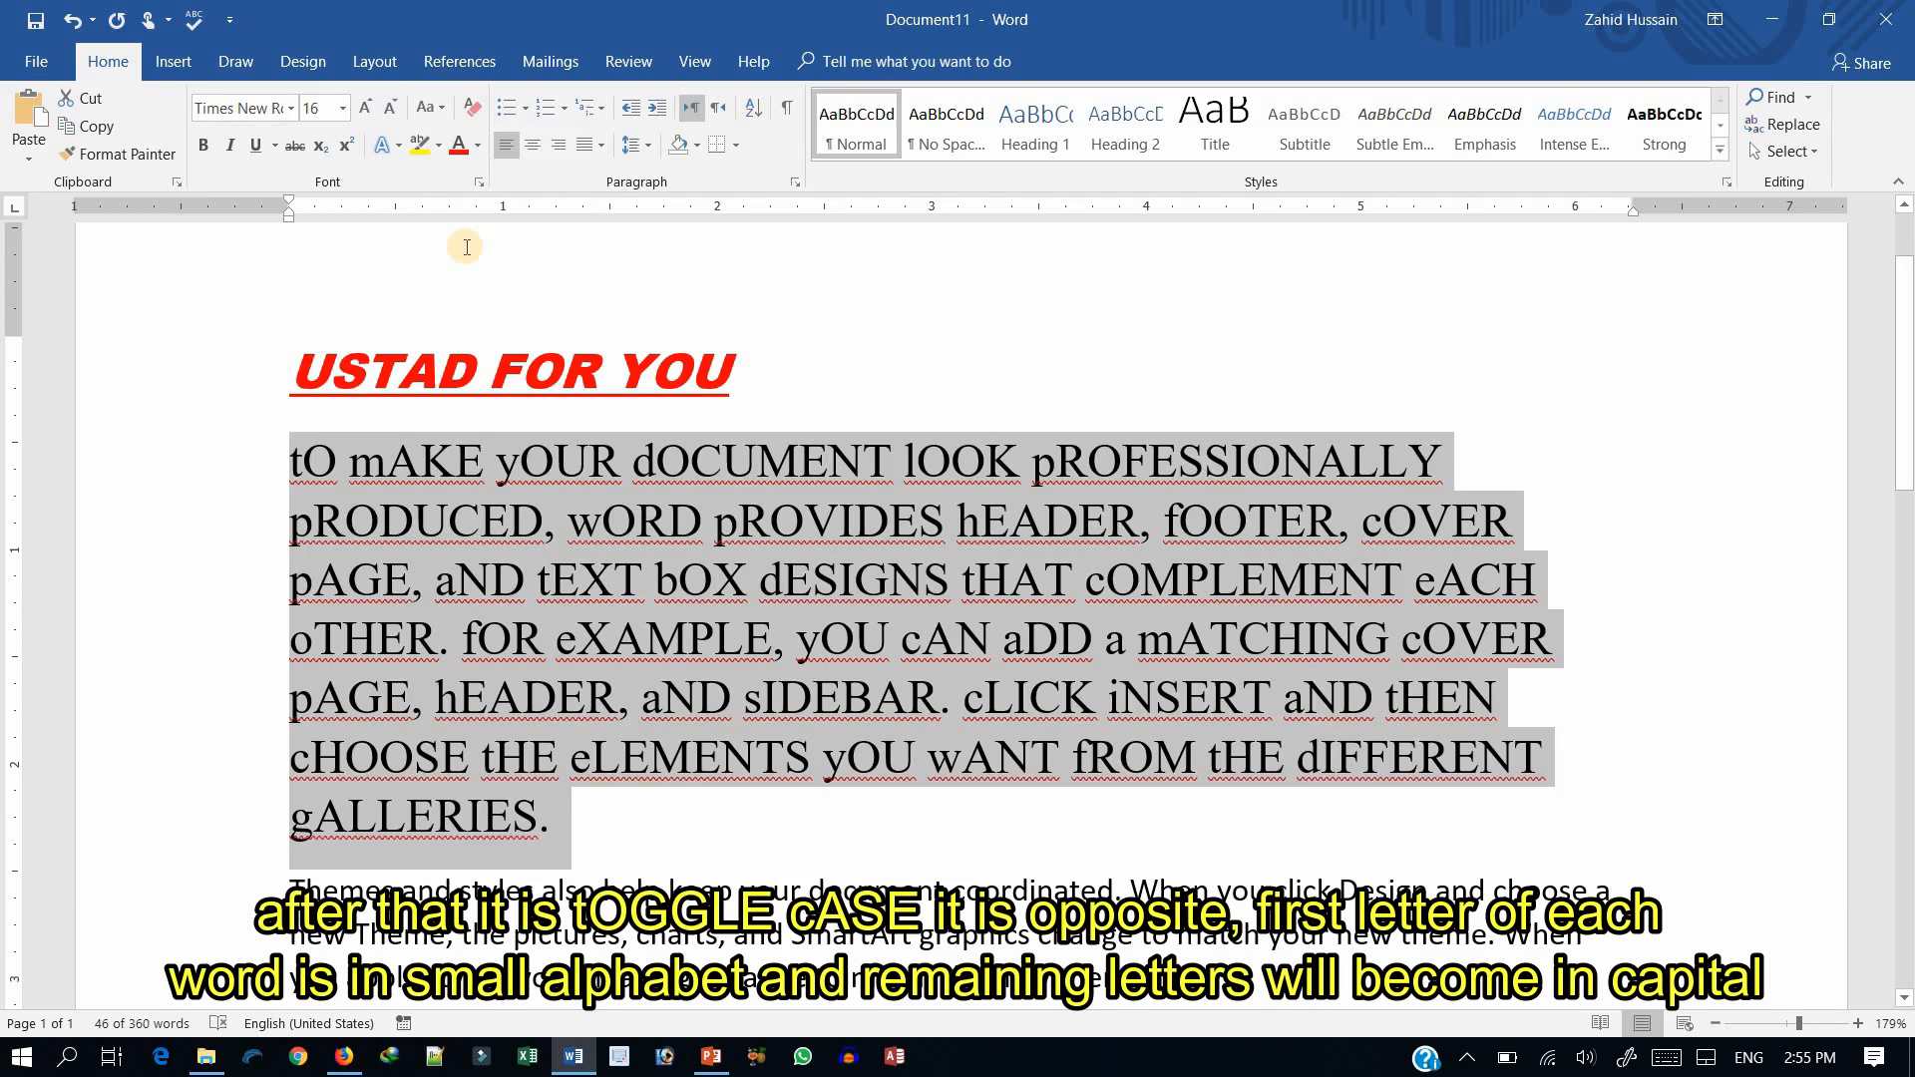
{"action": "left_click", "coordinate": [438, 112]}
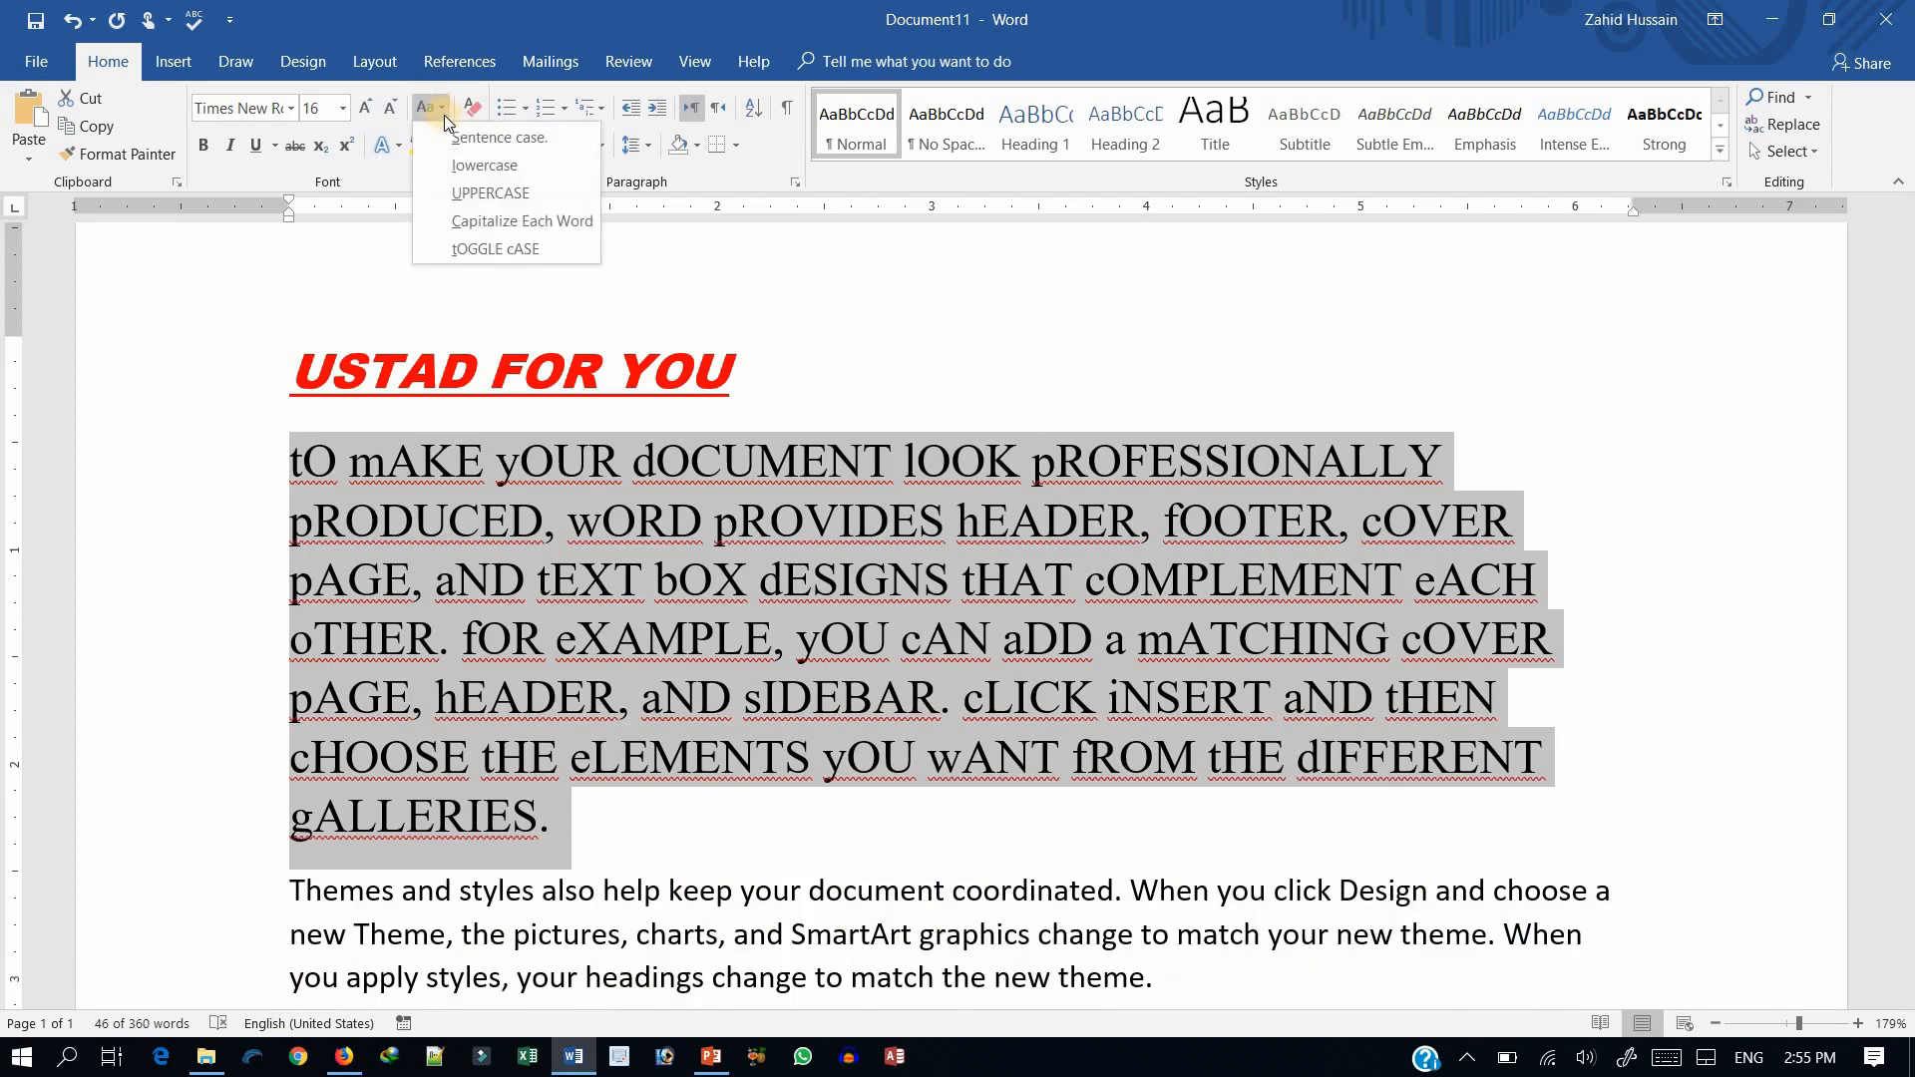
{"action": "left_click", "coordinate": [513, 140]}
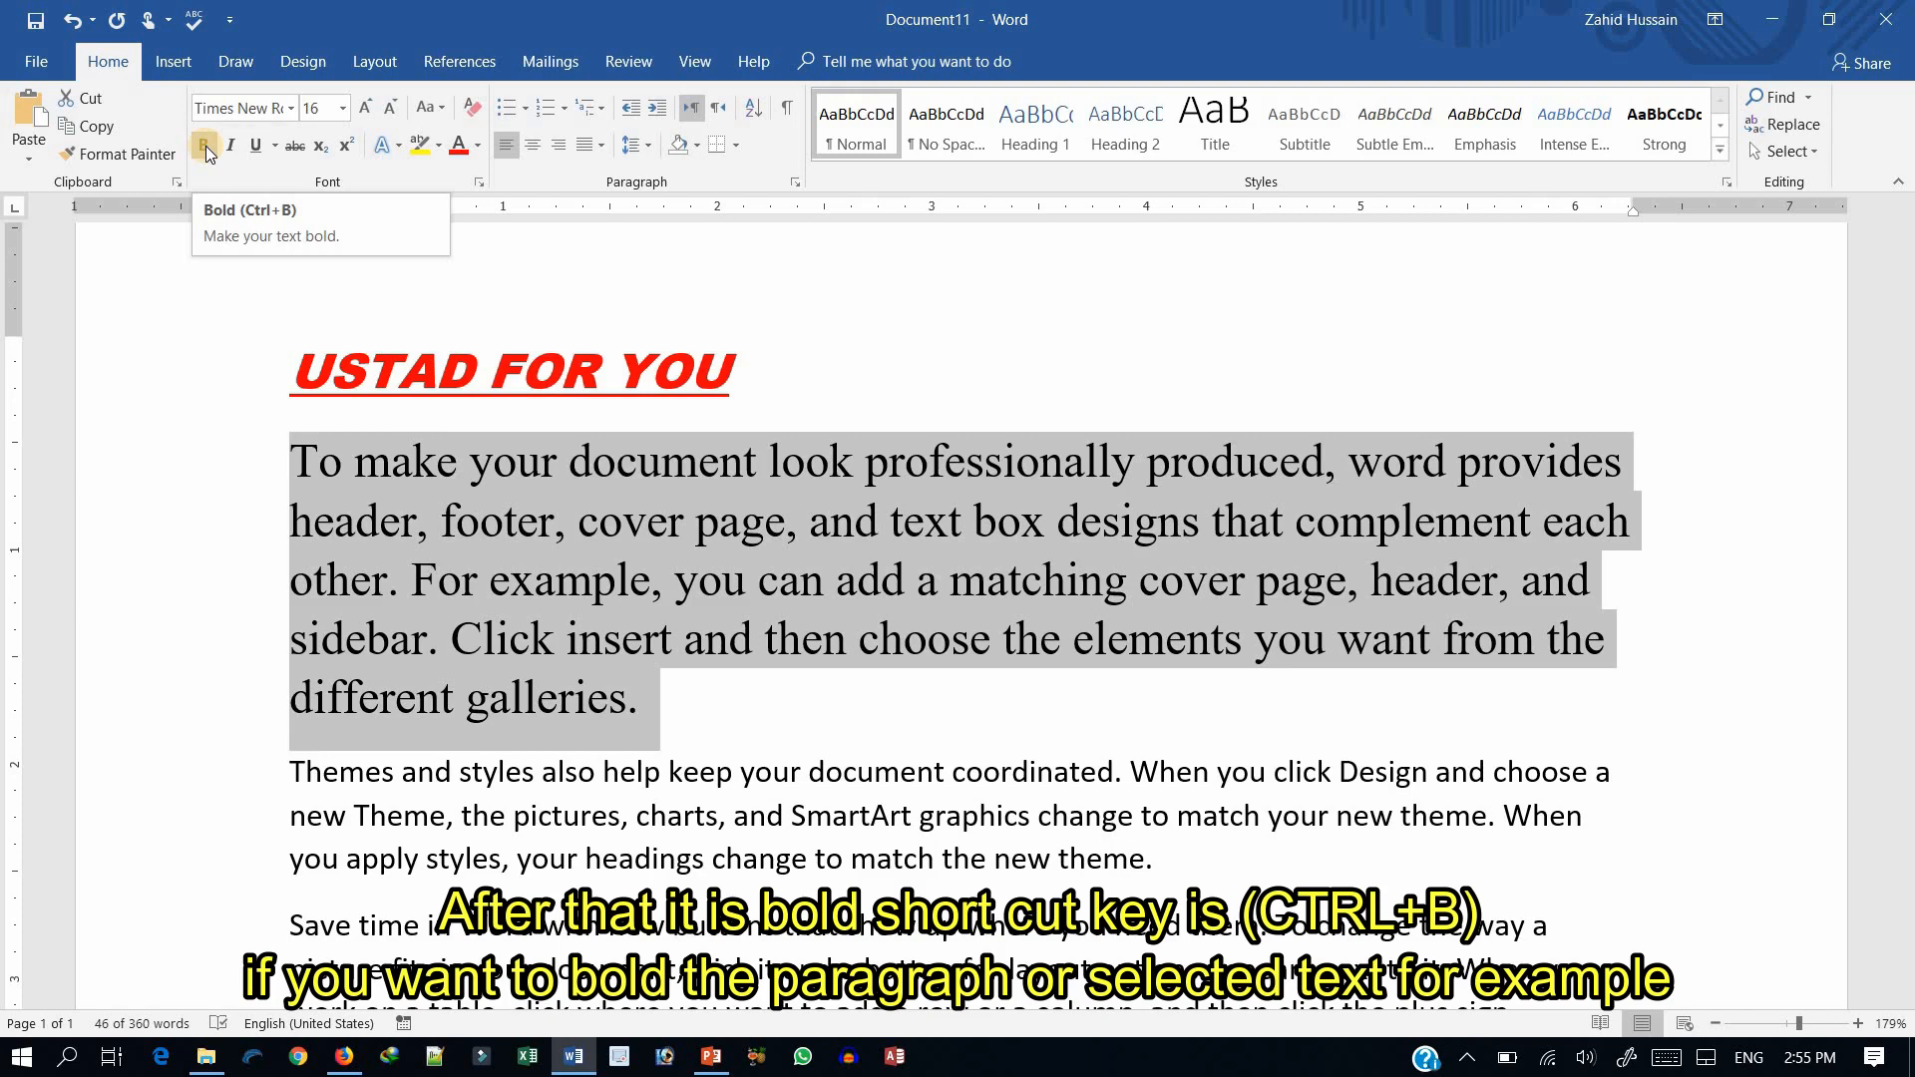
- Make only the words "To make your document" bold and remove the bold formatting again
{"action": "left_click", "coordinate": [768, 691]}
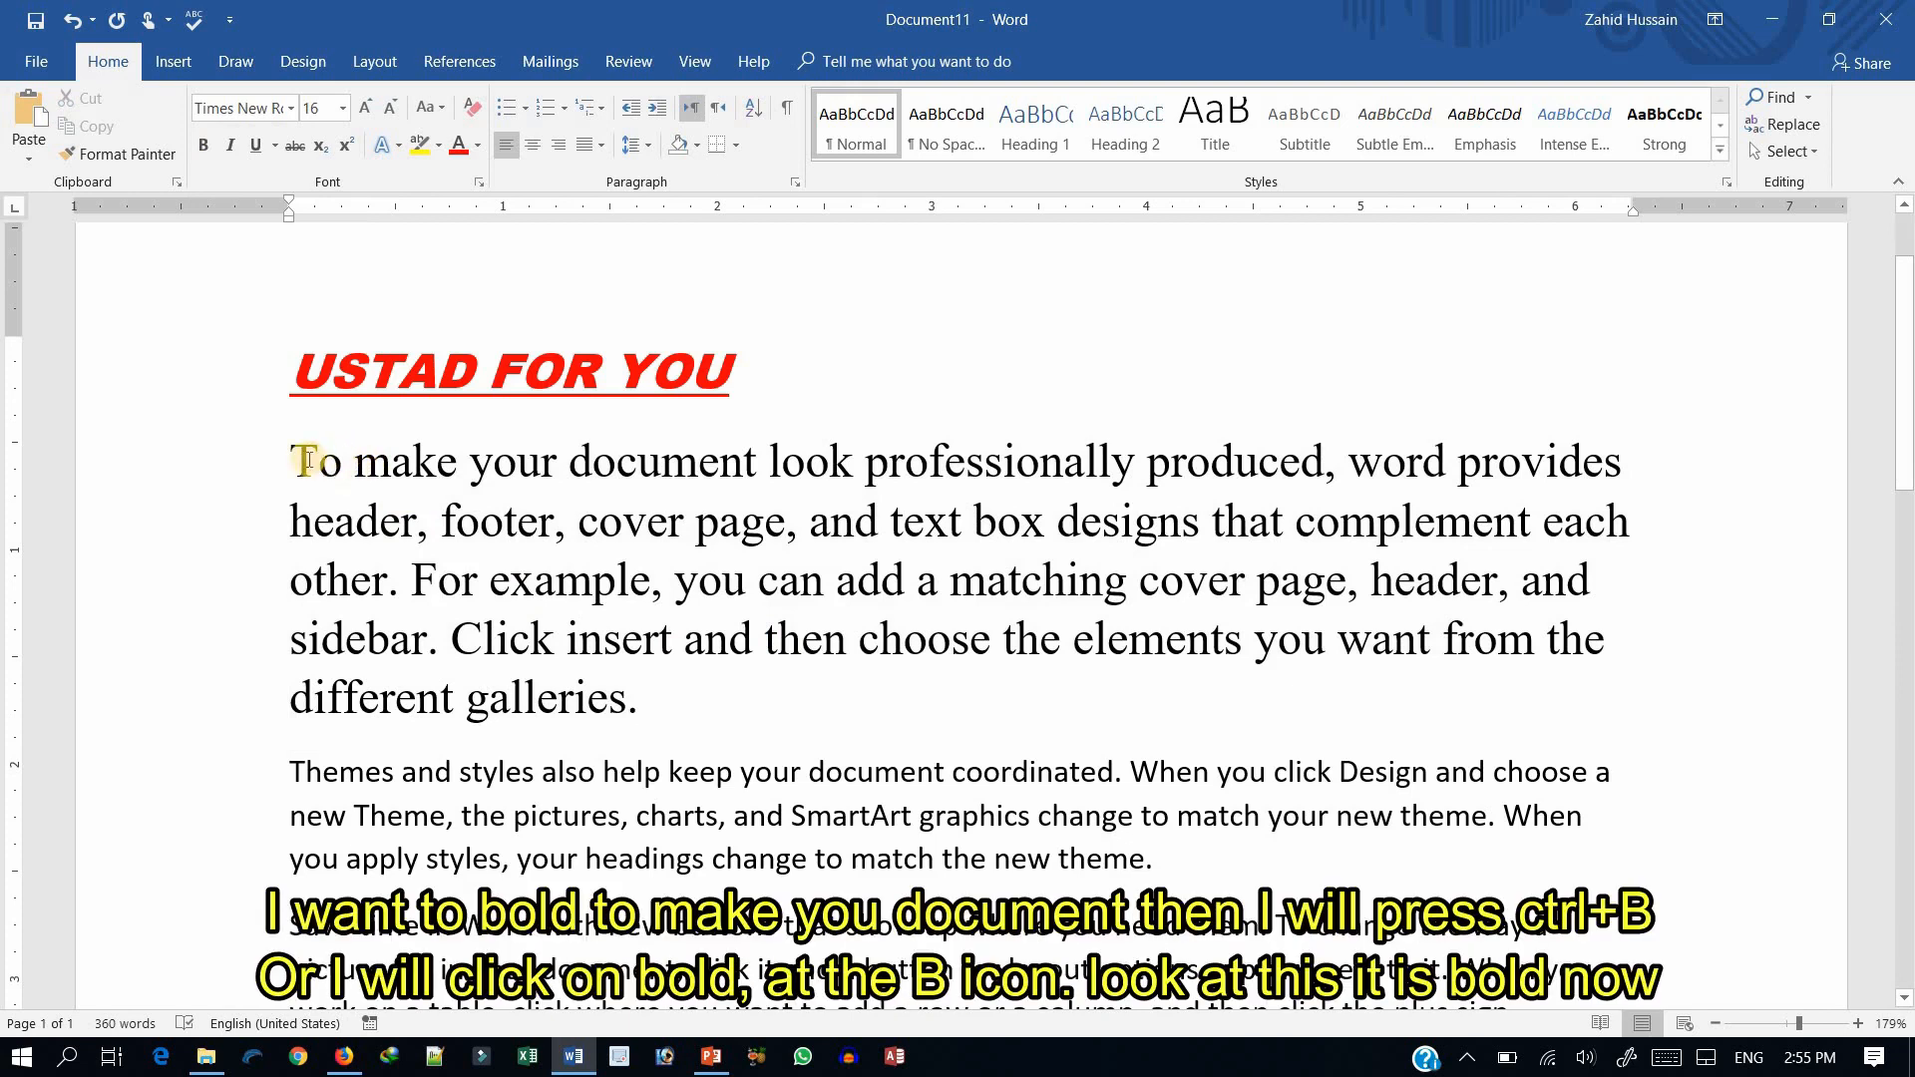
{"action": "left_click_drag", "start_coordinate": [294, 459], "coordinate": [758, 469]}
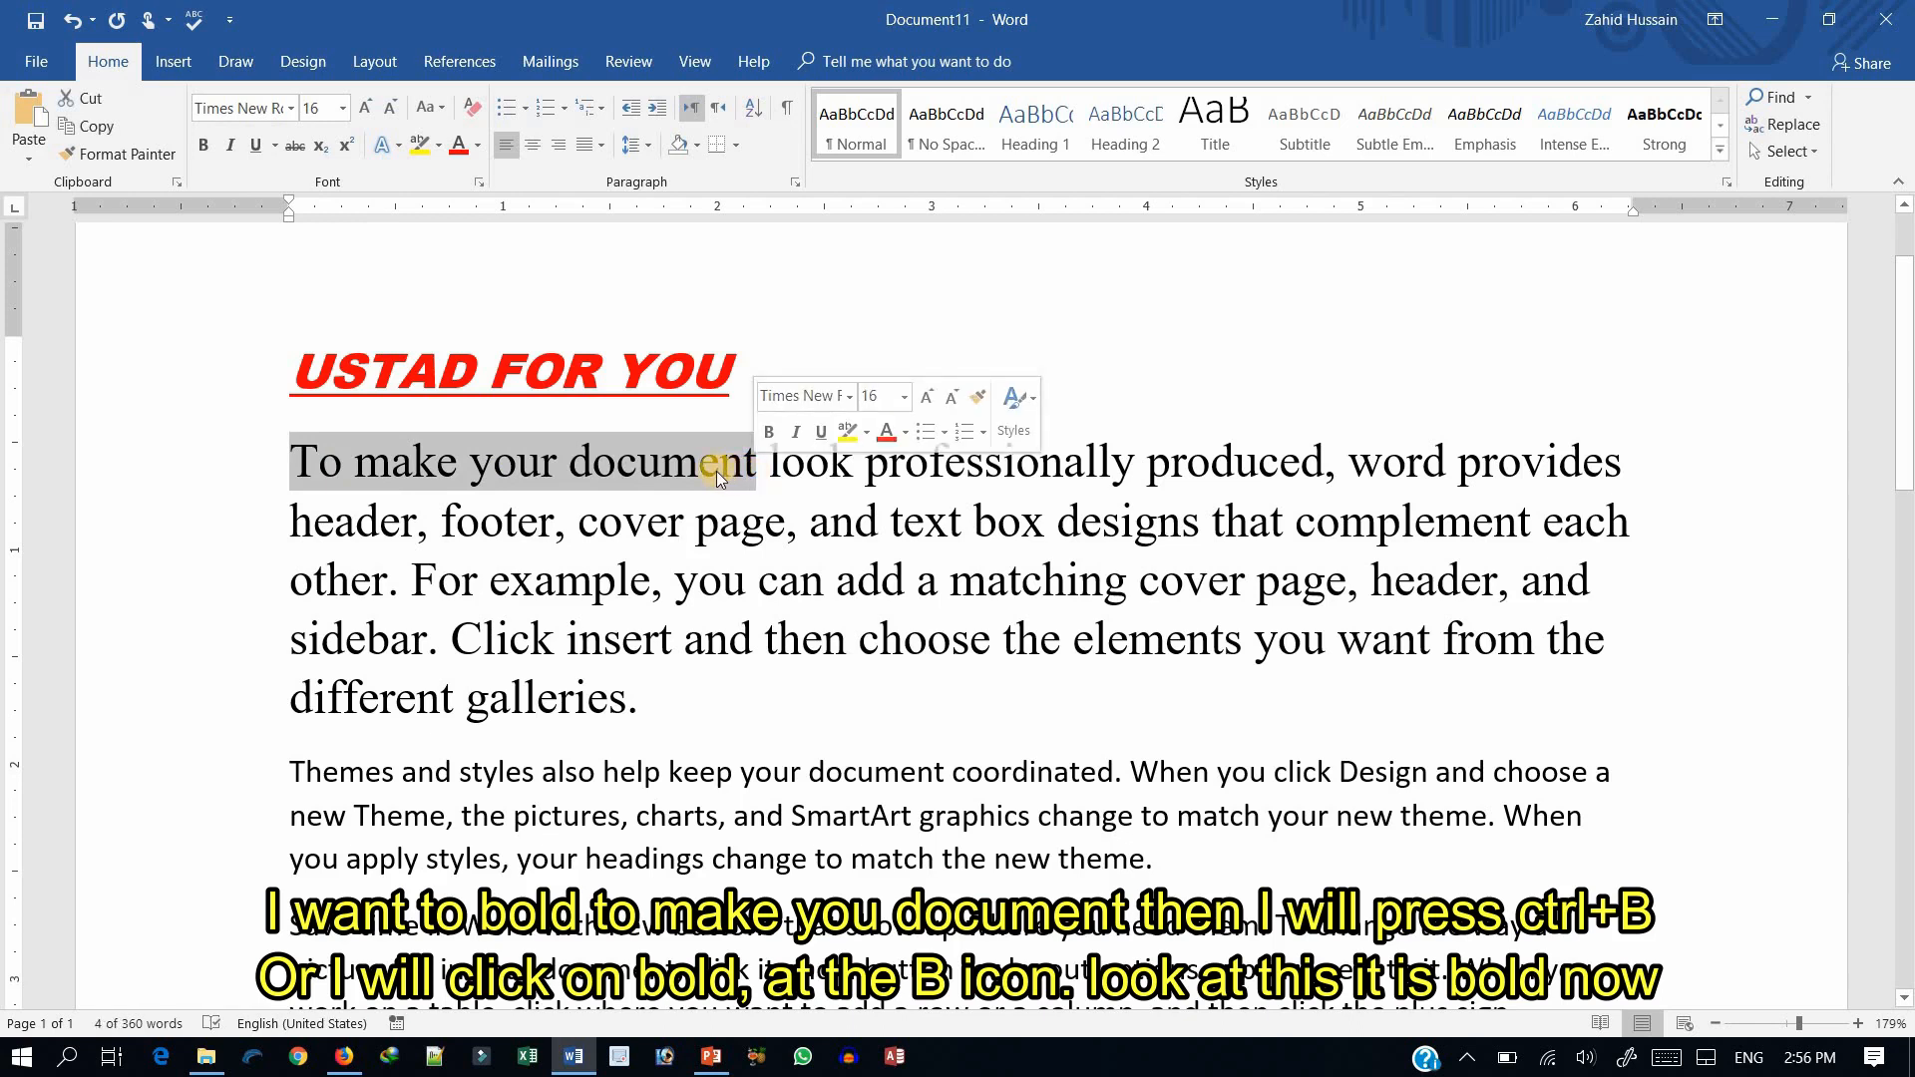
{"action": "left_click", "coordinate": [207, 146]}
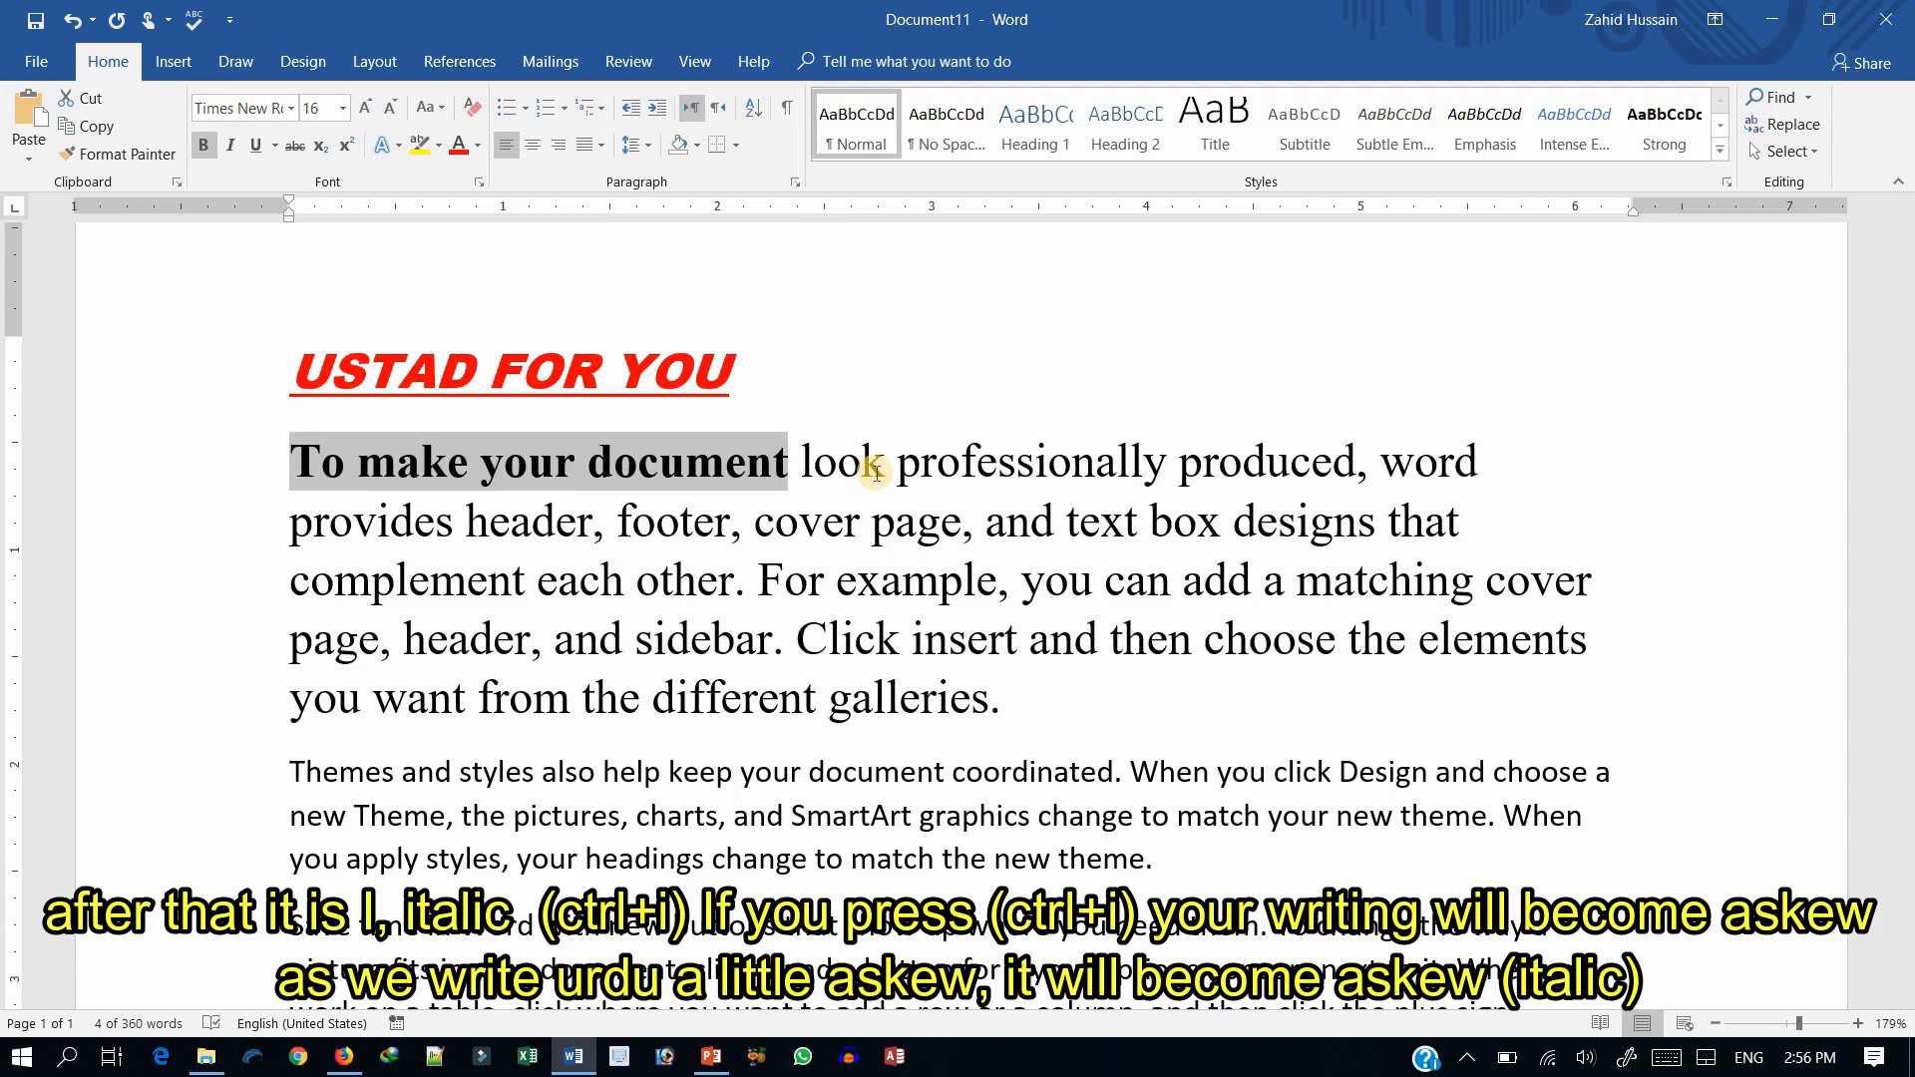
{"action": "left_click", "coordinate": [205, 147]}
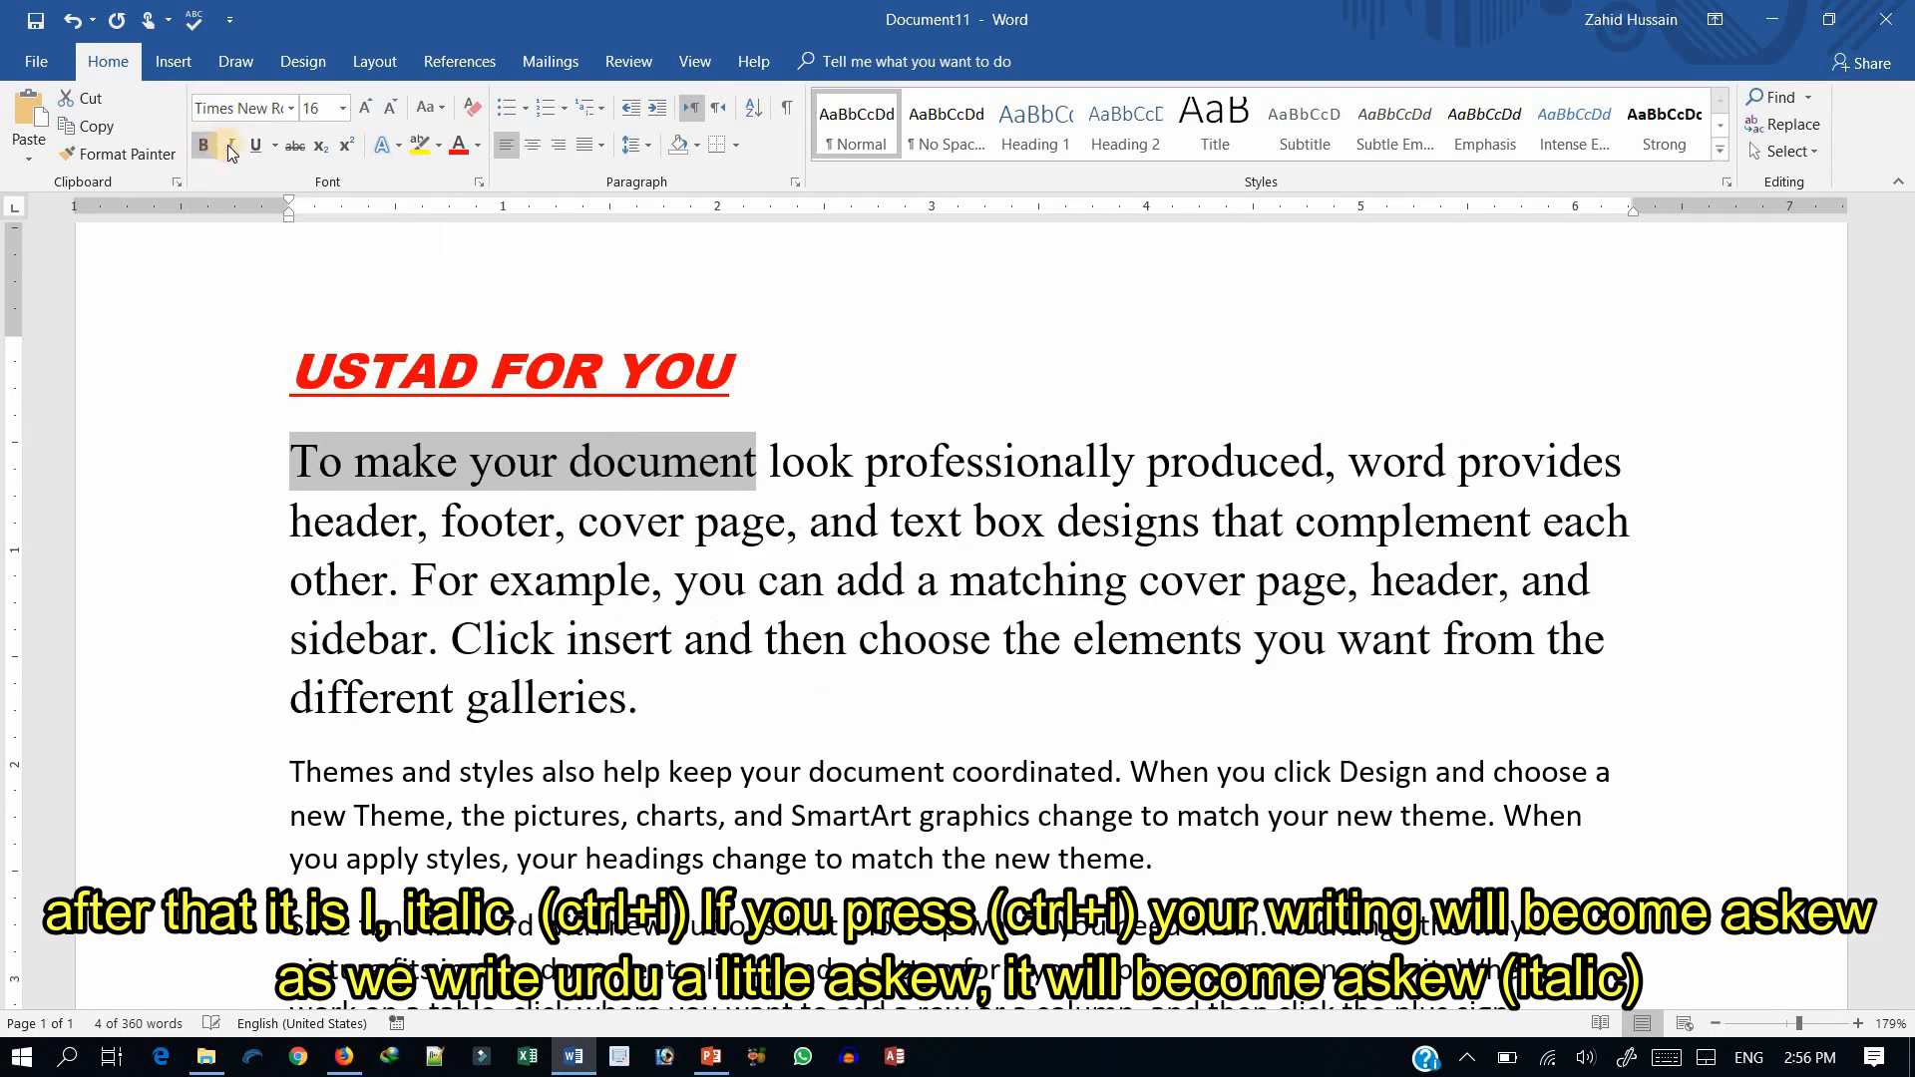
- Italicize the words "To make your document" and underline them with the dot-dot-dash line style
{"action": "left_click", "coordinate": [230, 148]}
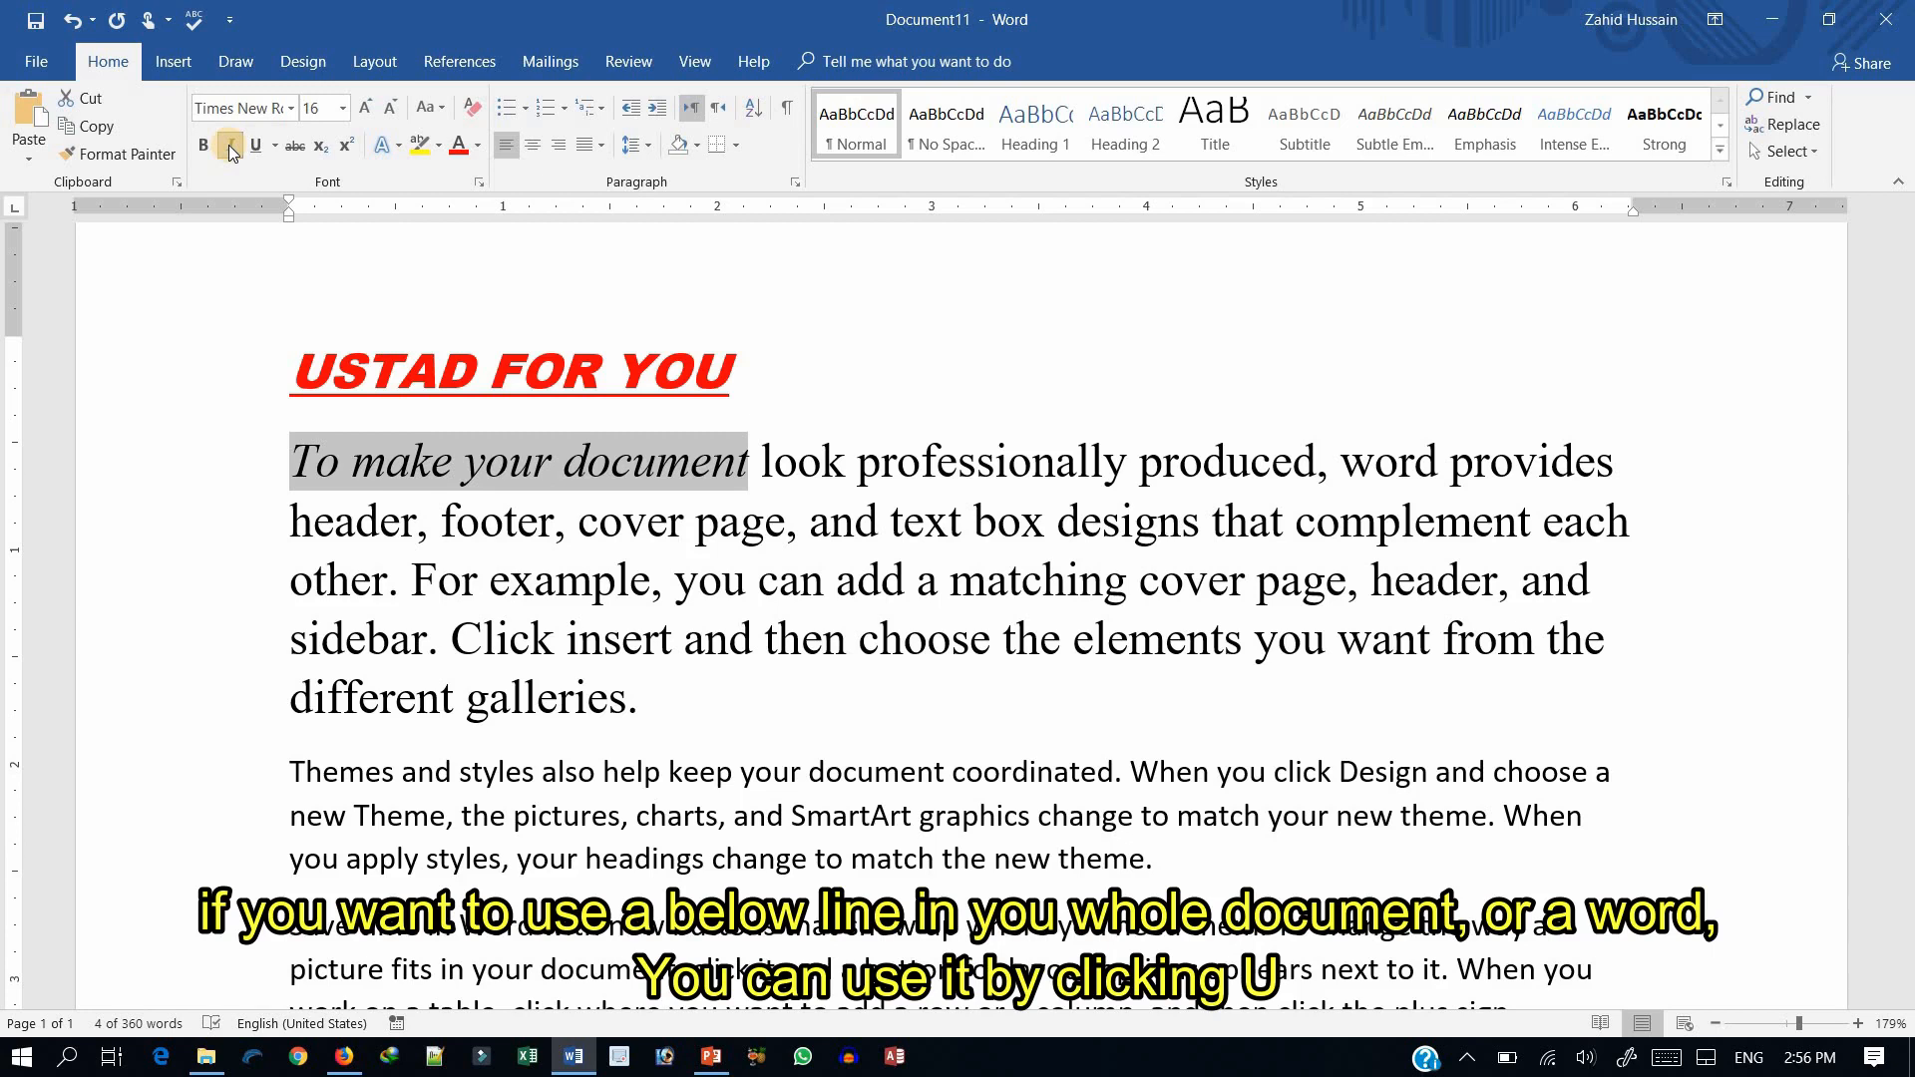
{"action": "left_click", "coordinate": [256, 152]}
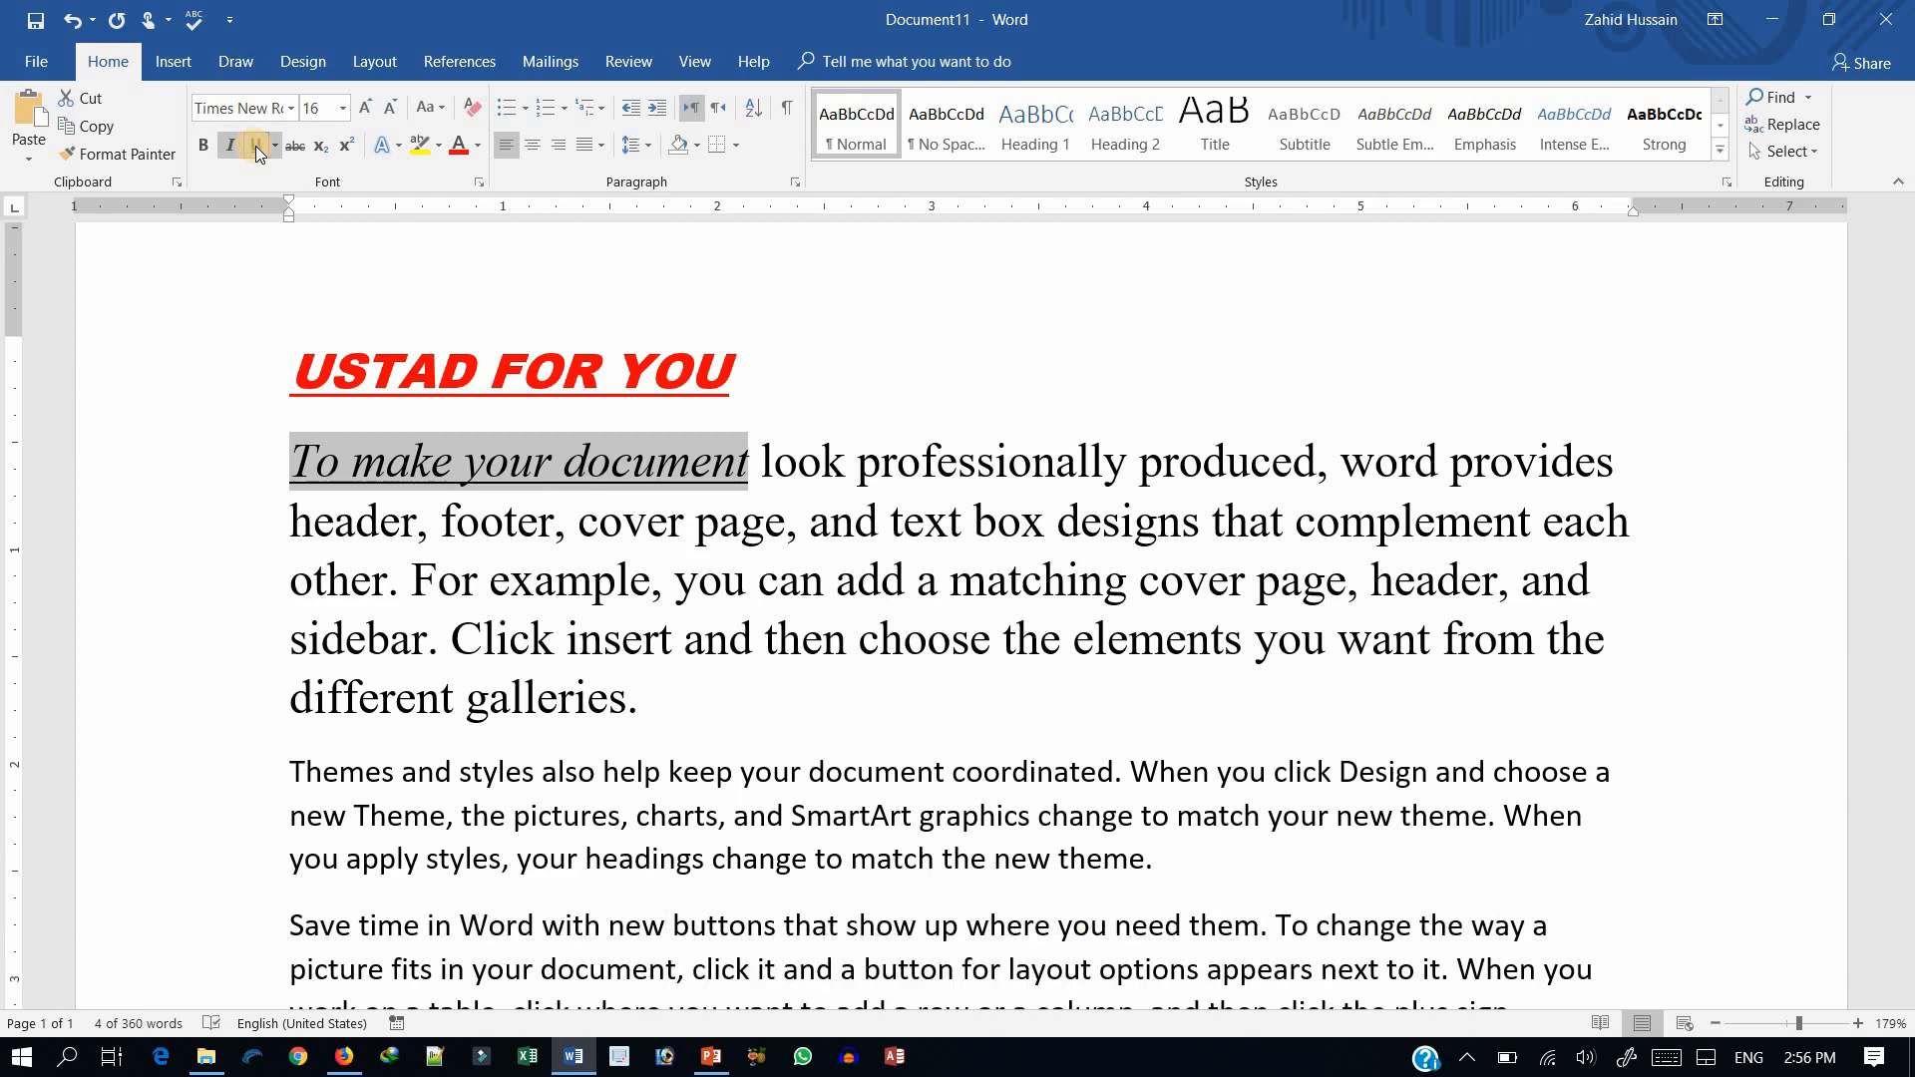
{"action": "left_click", "coordinate": [275, 146]}
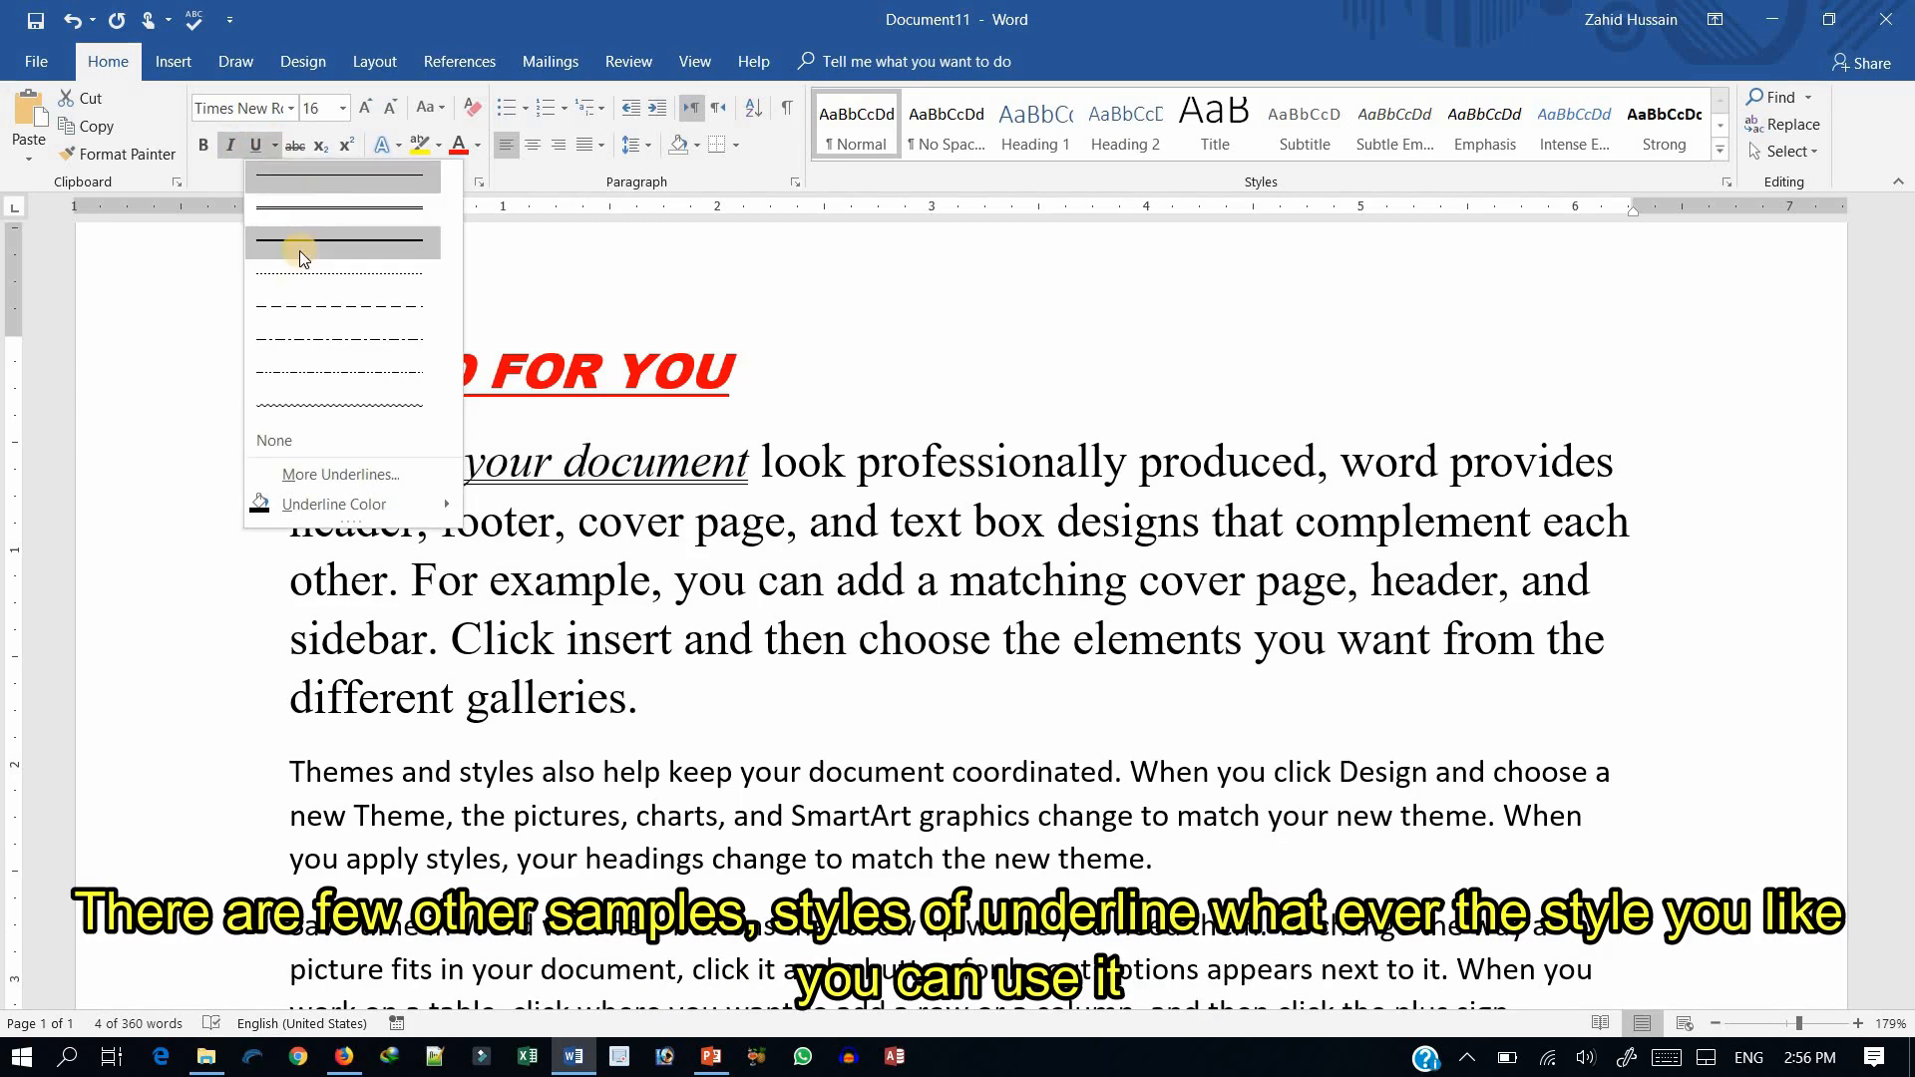
{"action": "left_click", "coordinate": [336, 375]}
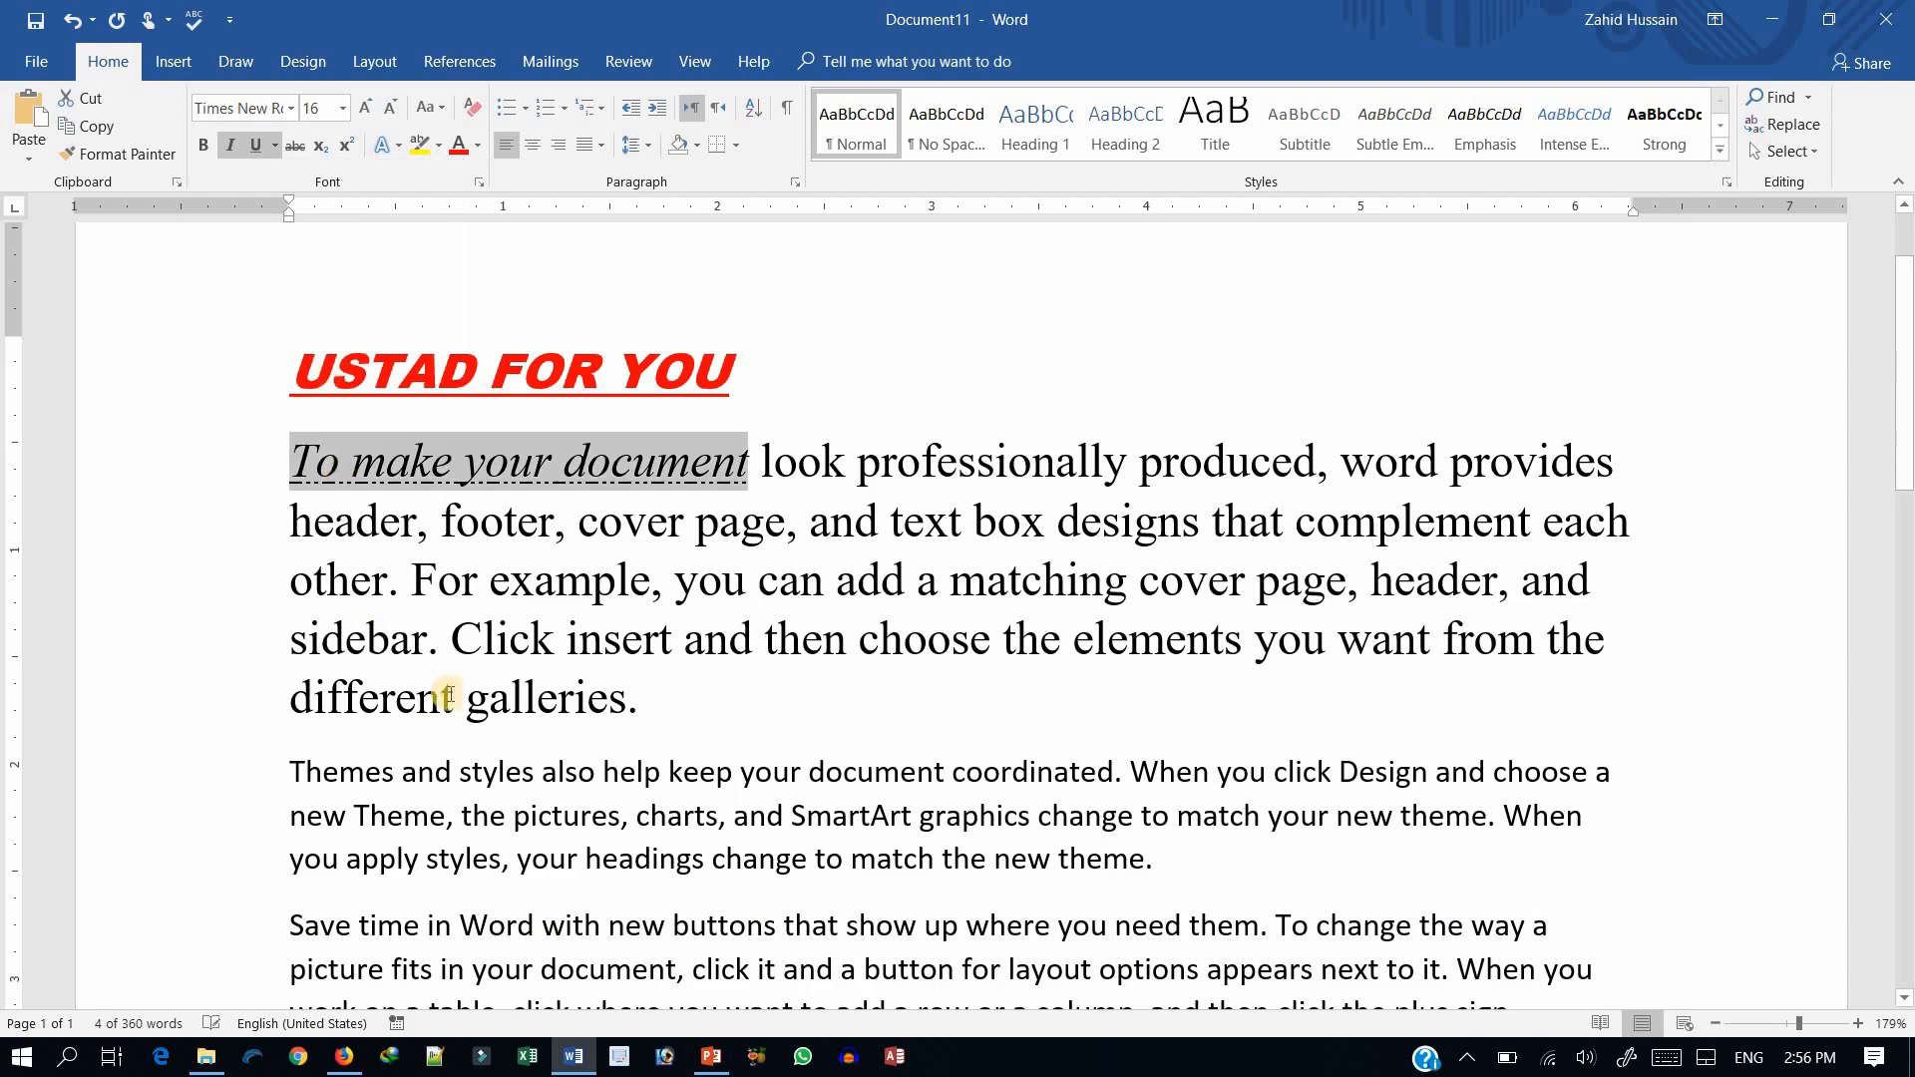
- Set the underline color of "To make your document" to standard red
{"action": "left_click", "coordinate": [276, 142]}
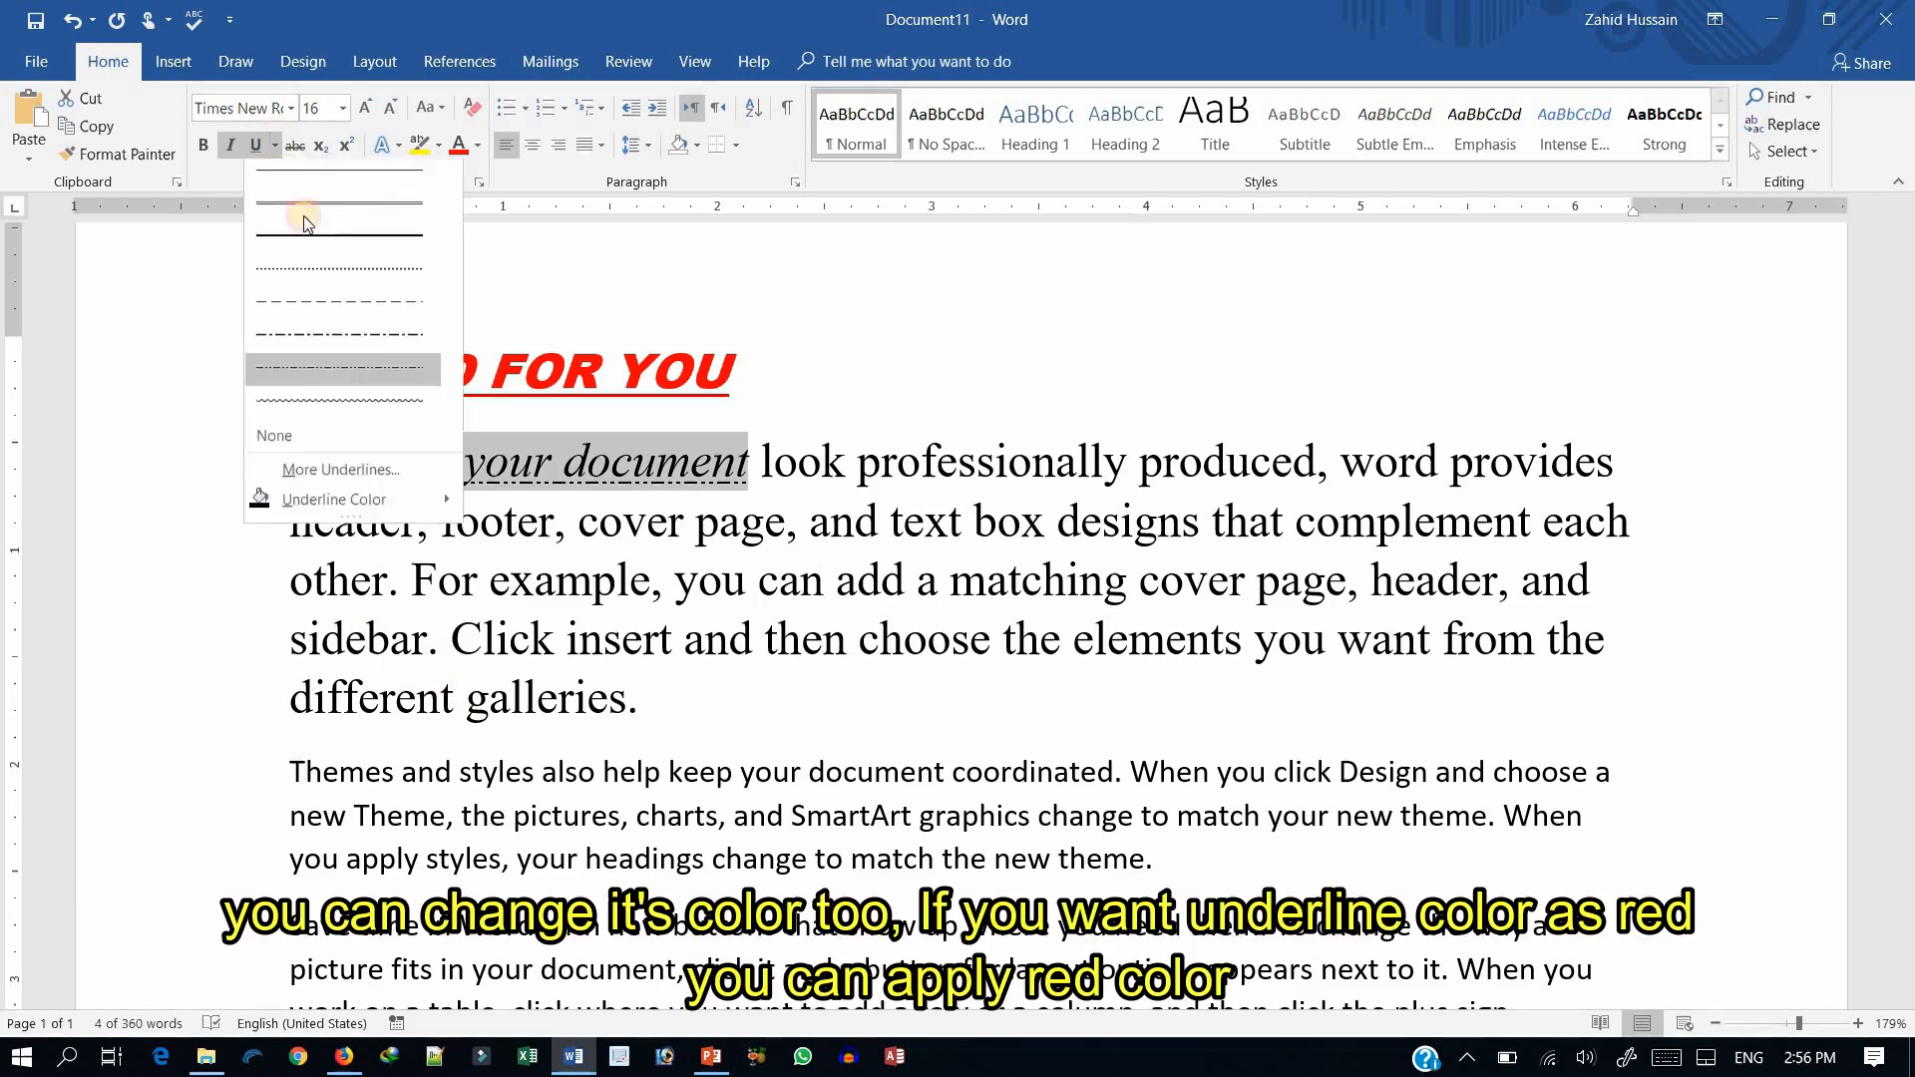
{"action": "mouse_move", "coordinate": [393, 505]}
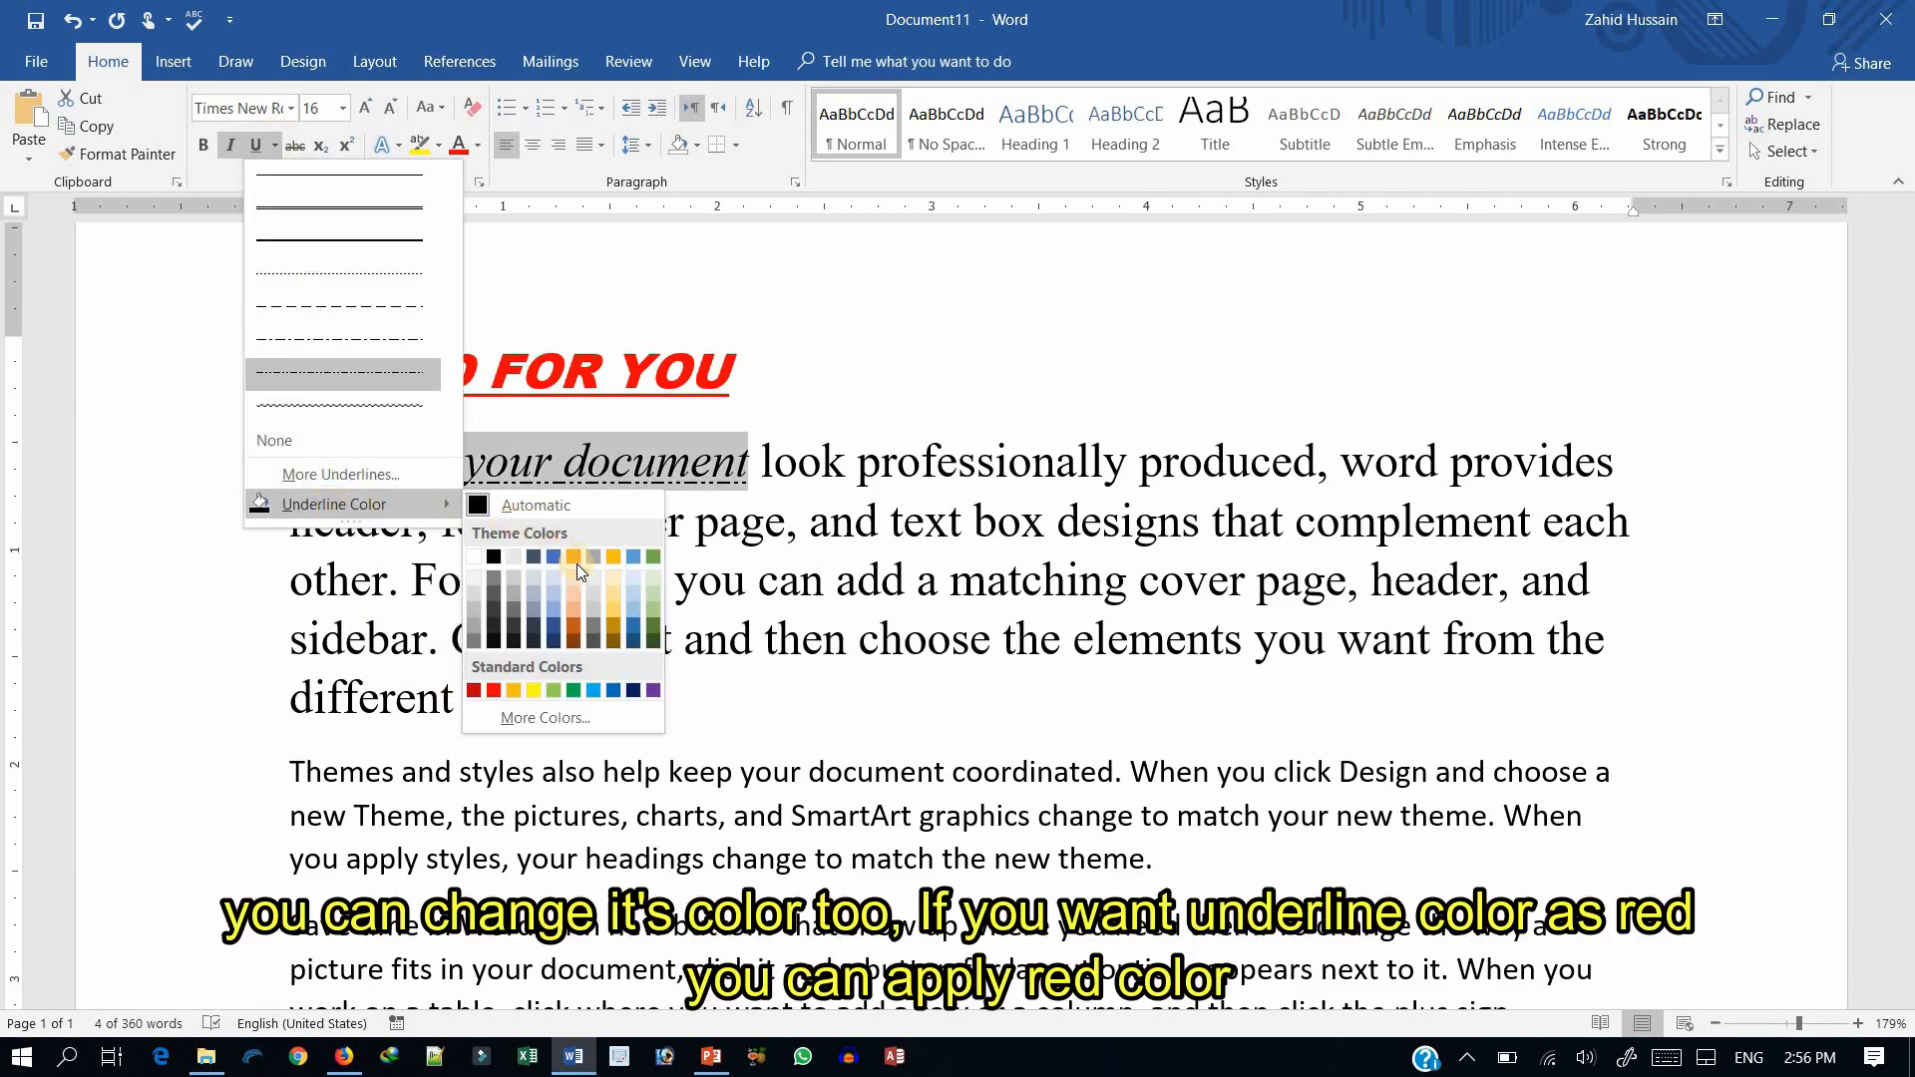
{"action": "left_click", "coordinate": [494, 688]}
{"action": "left_click", "coordinate": [538, 740]}
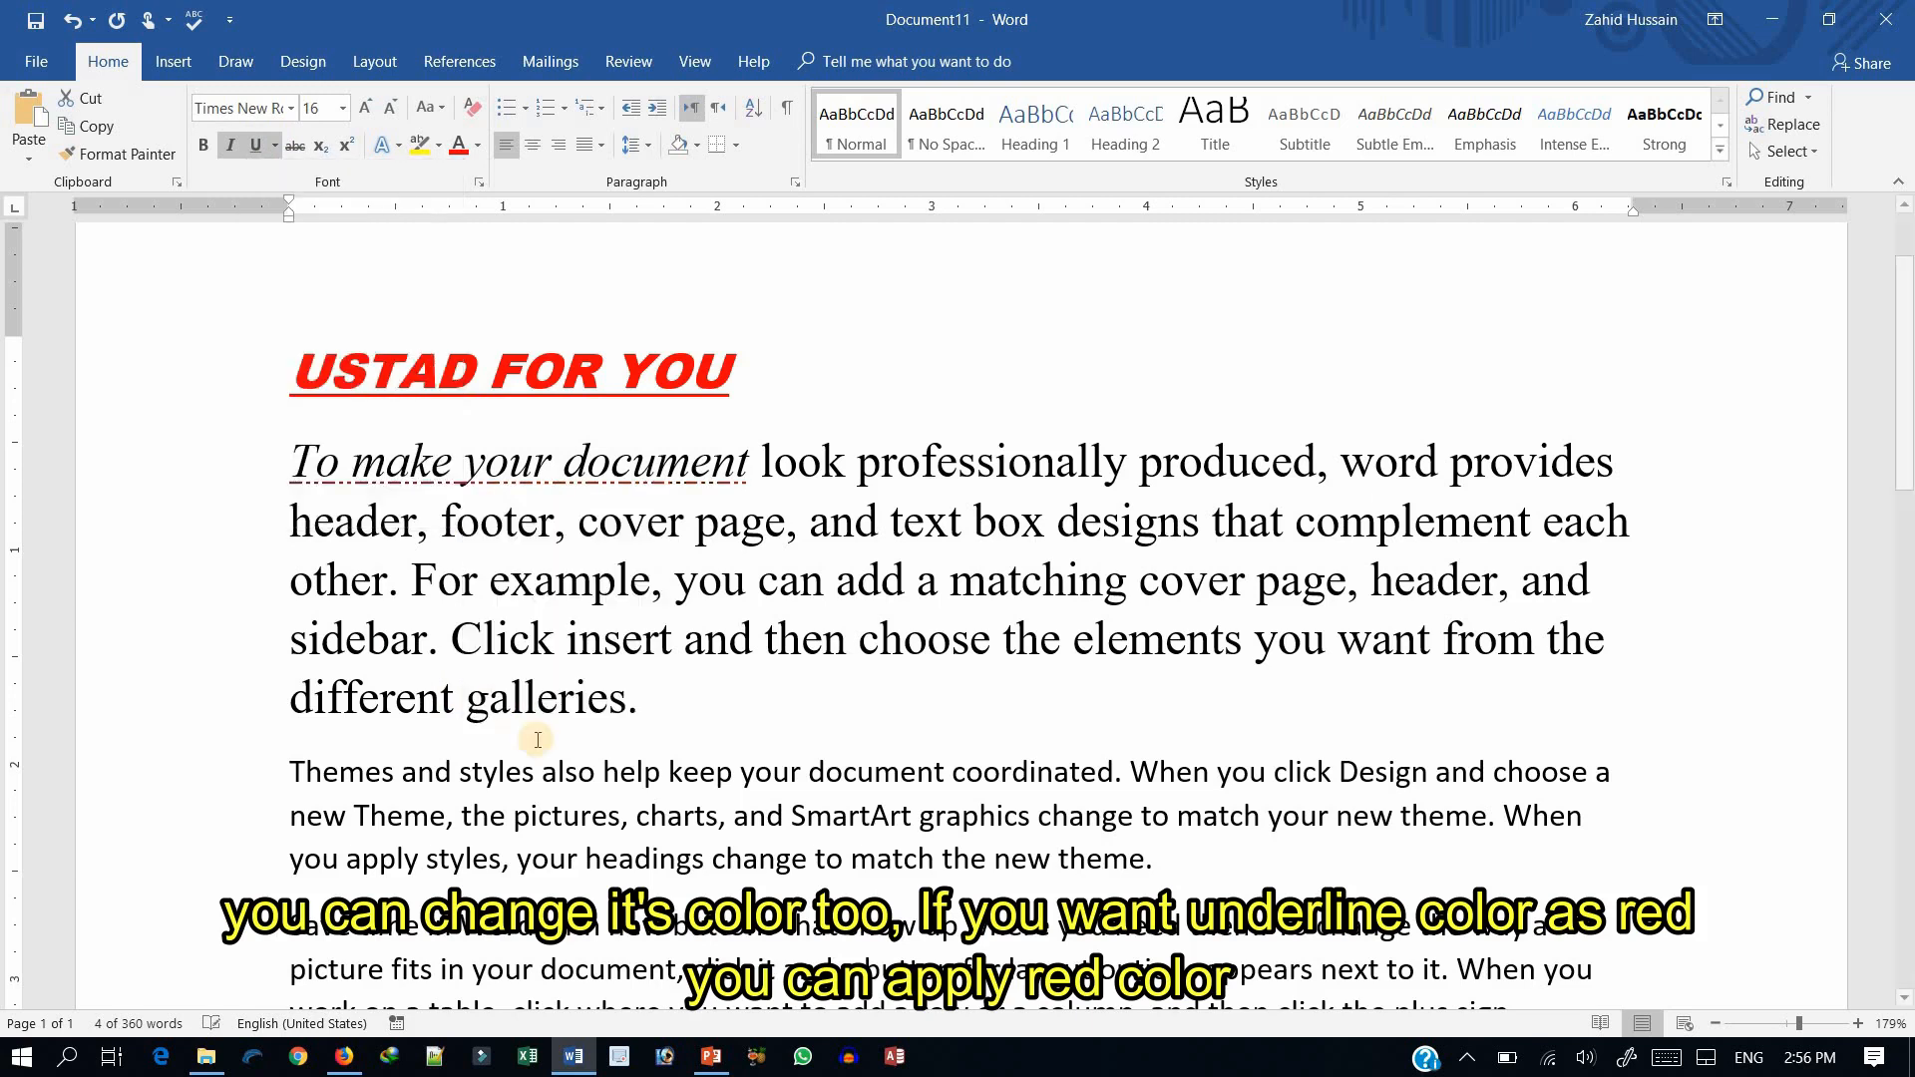
- Apply strikethrough to the words "To make your document" in the first paragraph
{"action": "left_click", "coordinate": [795, 698]}
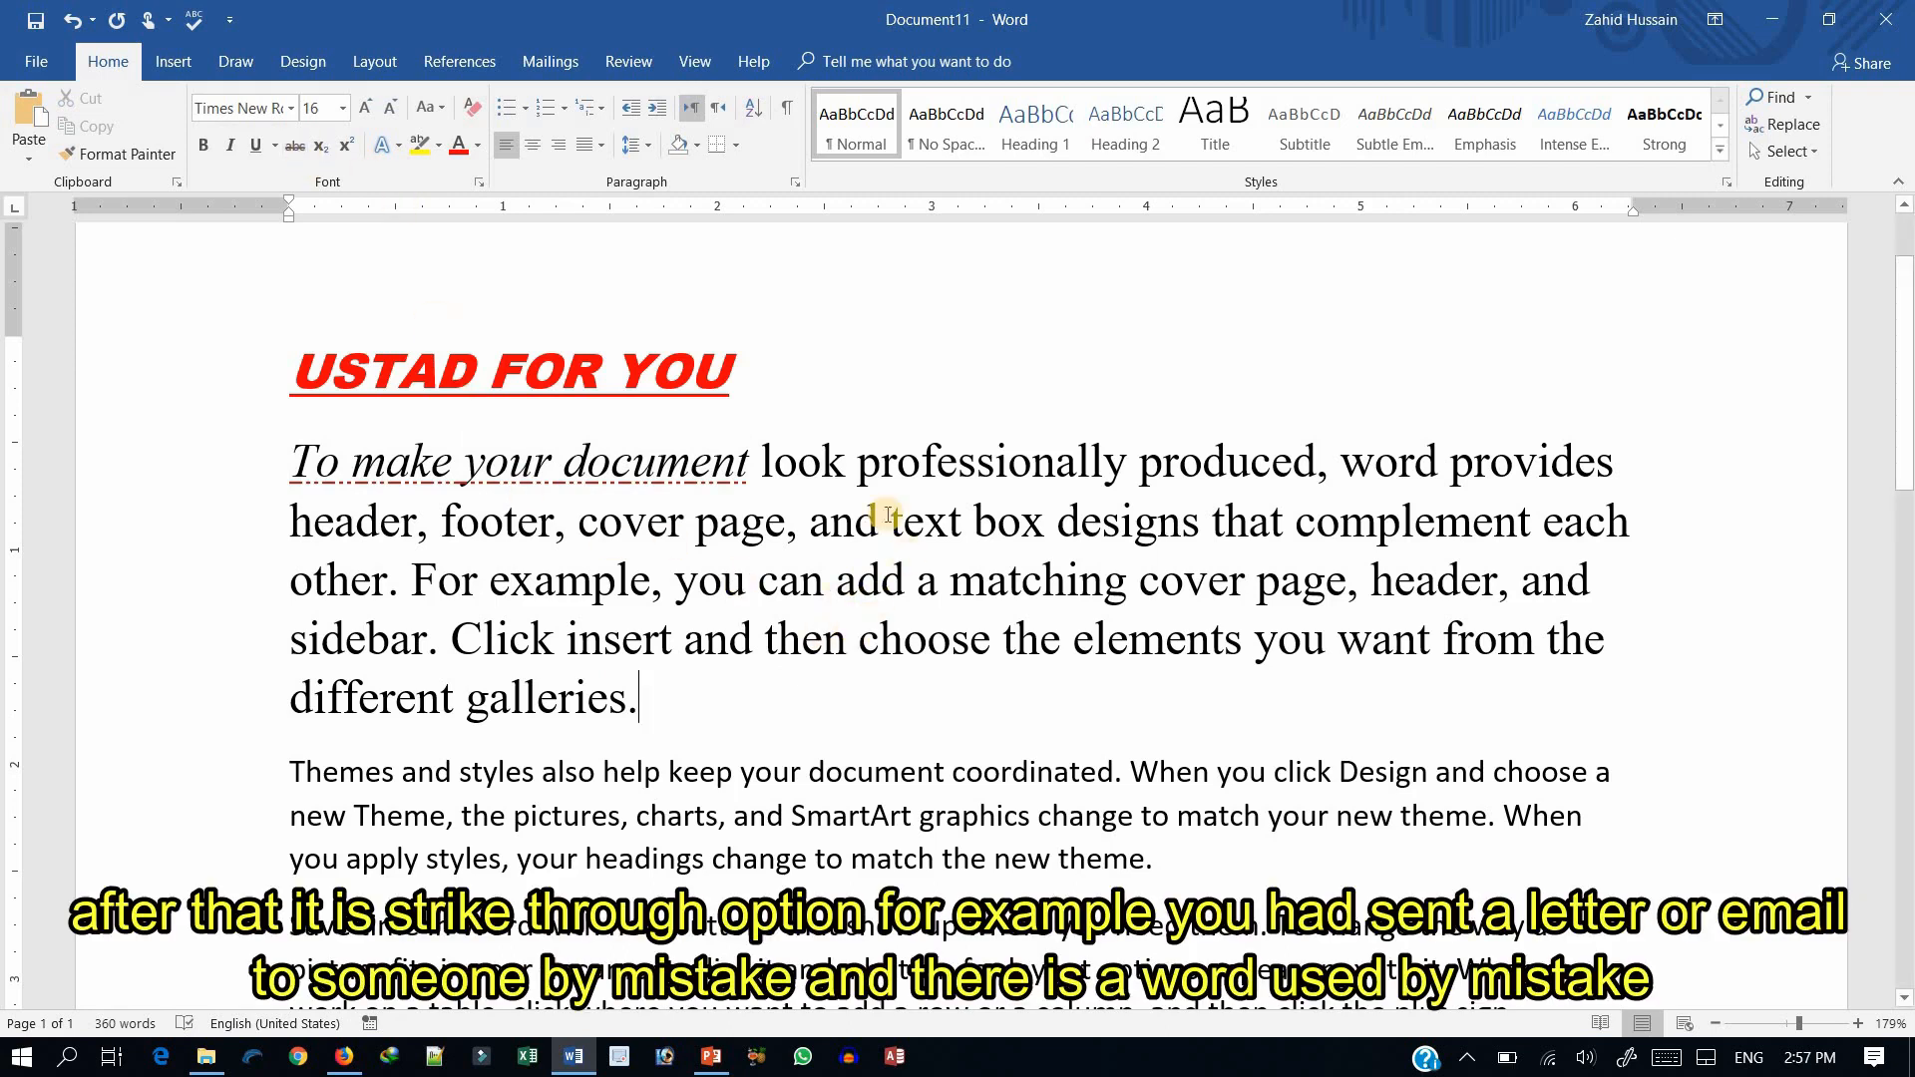
{"action": "left_click_drag", "start_coordinate": [290, 462], "coordinate": [738, 476]}
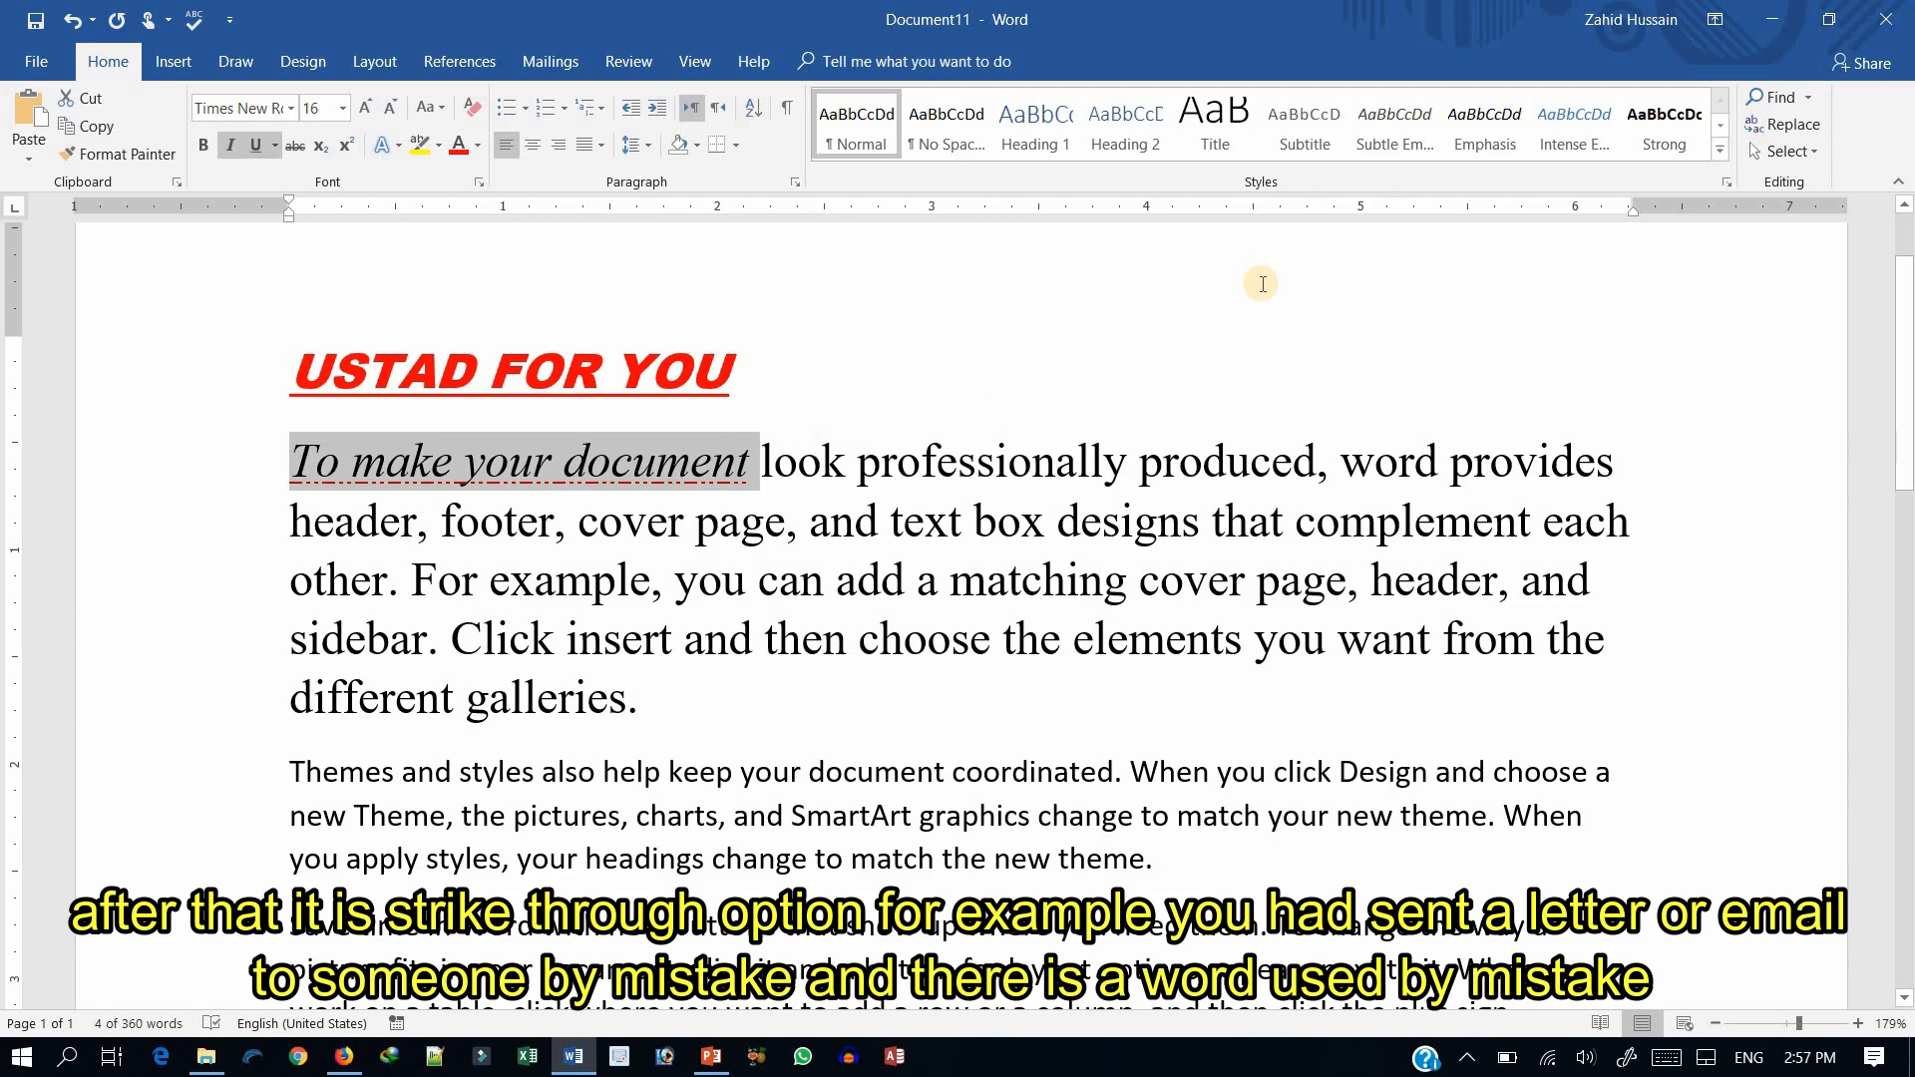
{"action": "left_click", "coordinate": [297, 154]}
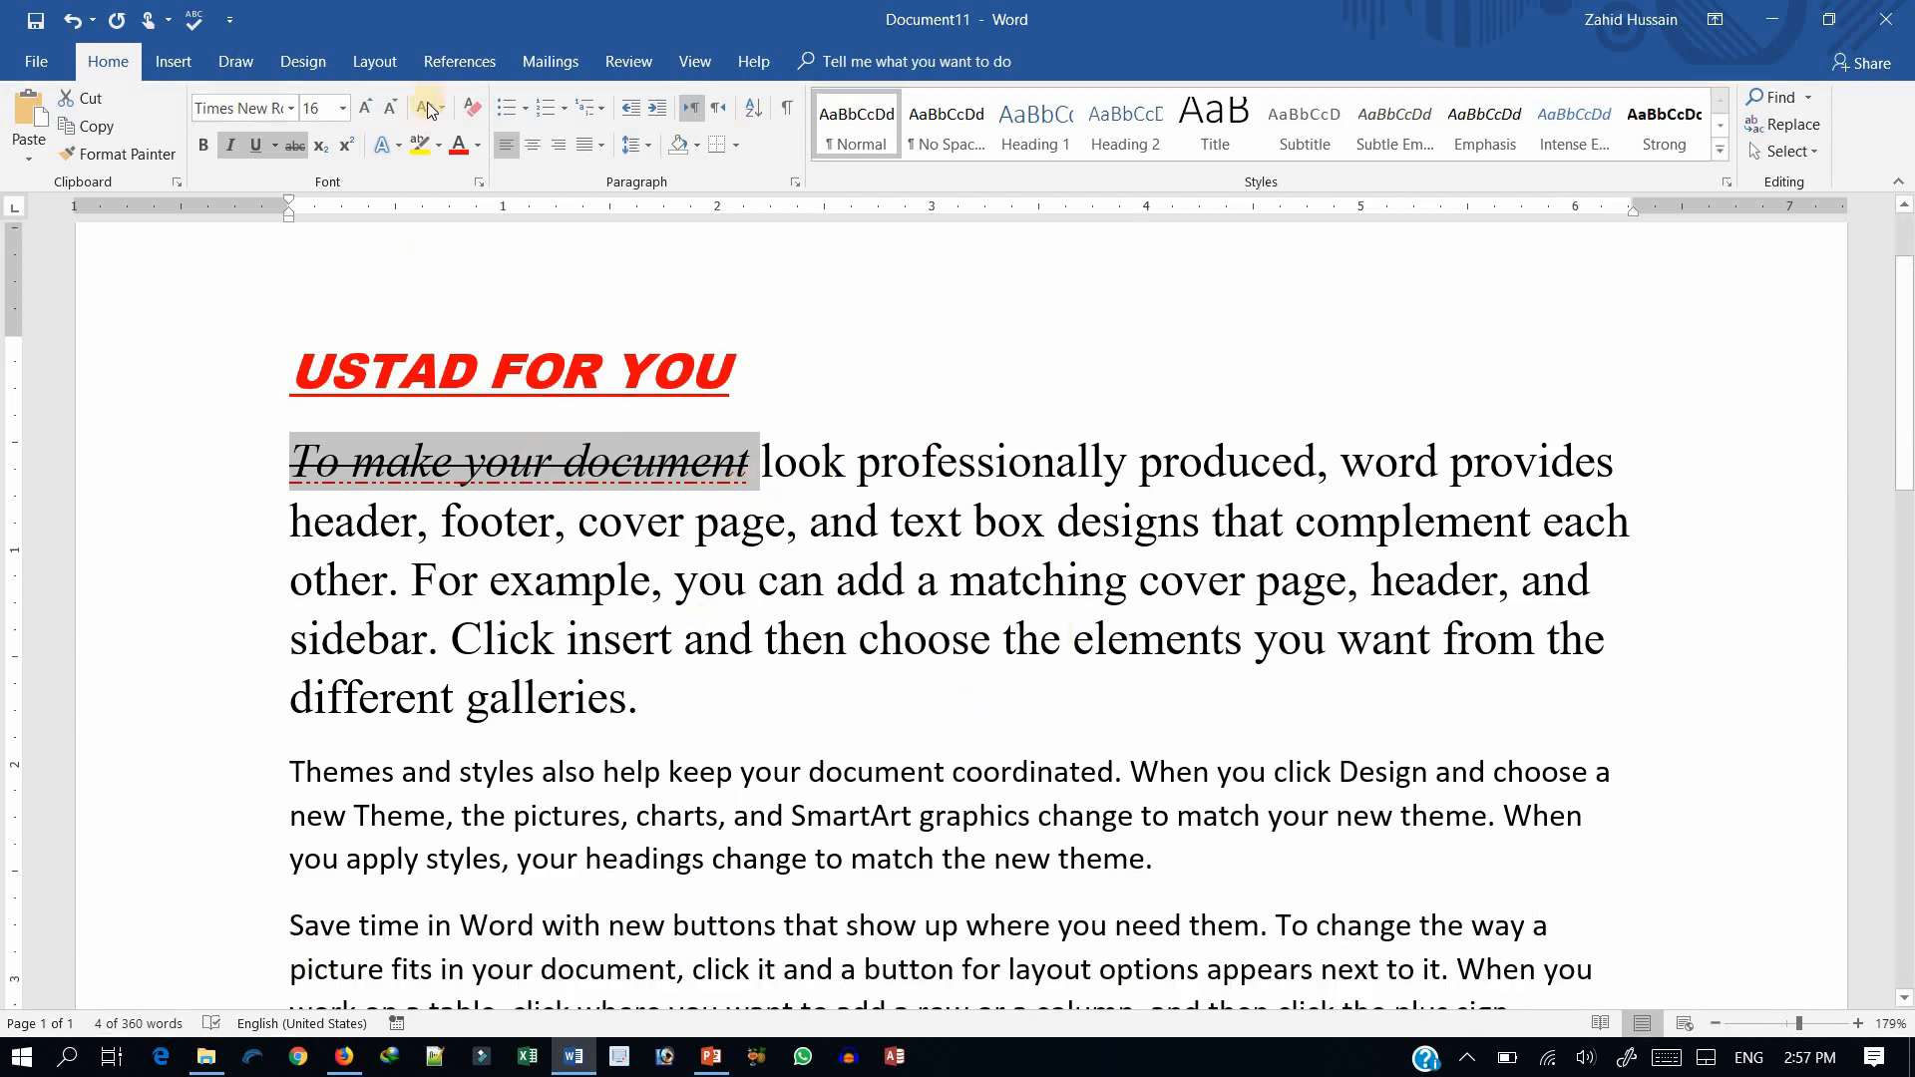
- Enter the text "X2" on the empty line below the document's last paragraph
{"action": "scroll", "coordinate": [659, 629], "scroll_direction": "down", "scroll_amount": 5}
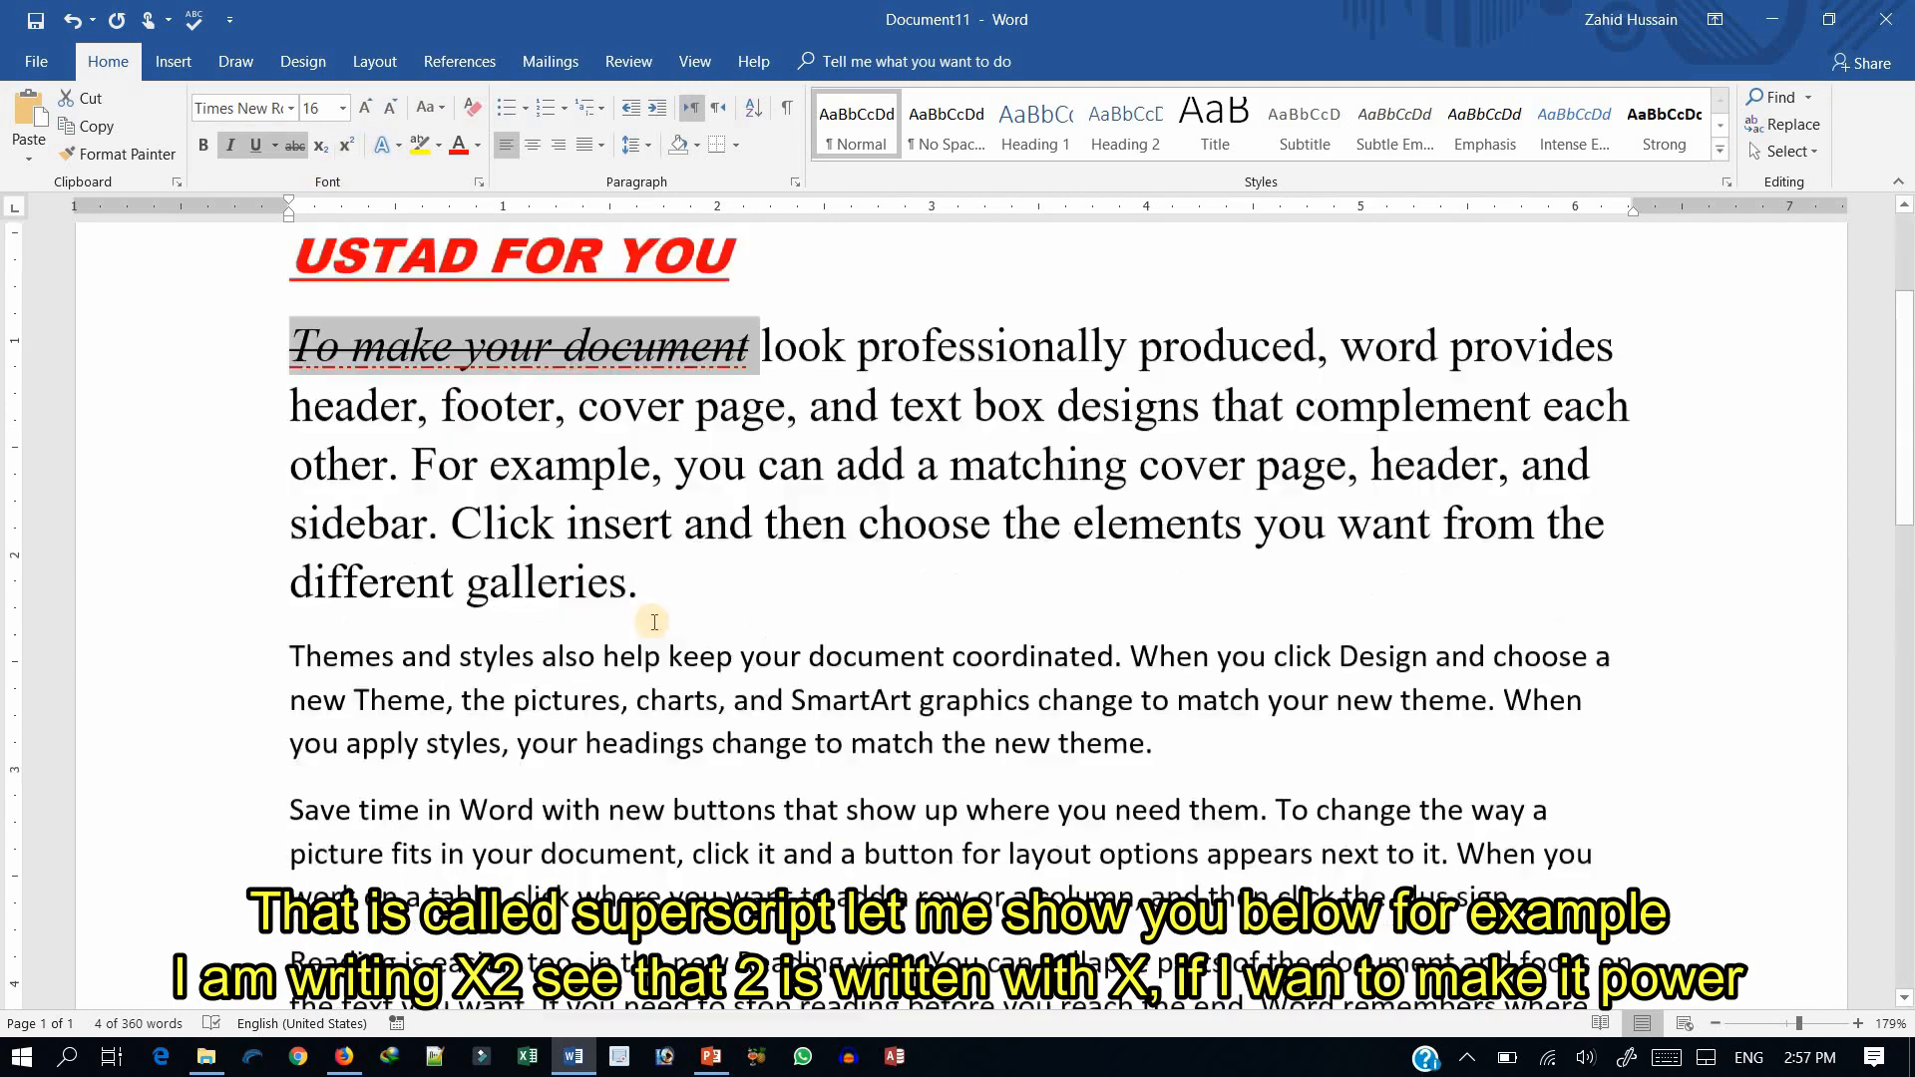
{"action": "scroll", "coordinate": [670, 608], "scroll_direction": "down", "scroll_amount": 6}
{"action": "left_click", "coordinate": [868, 639]}
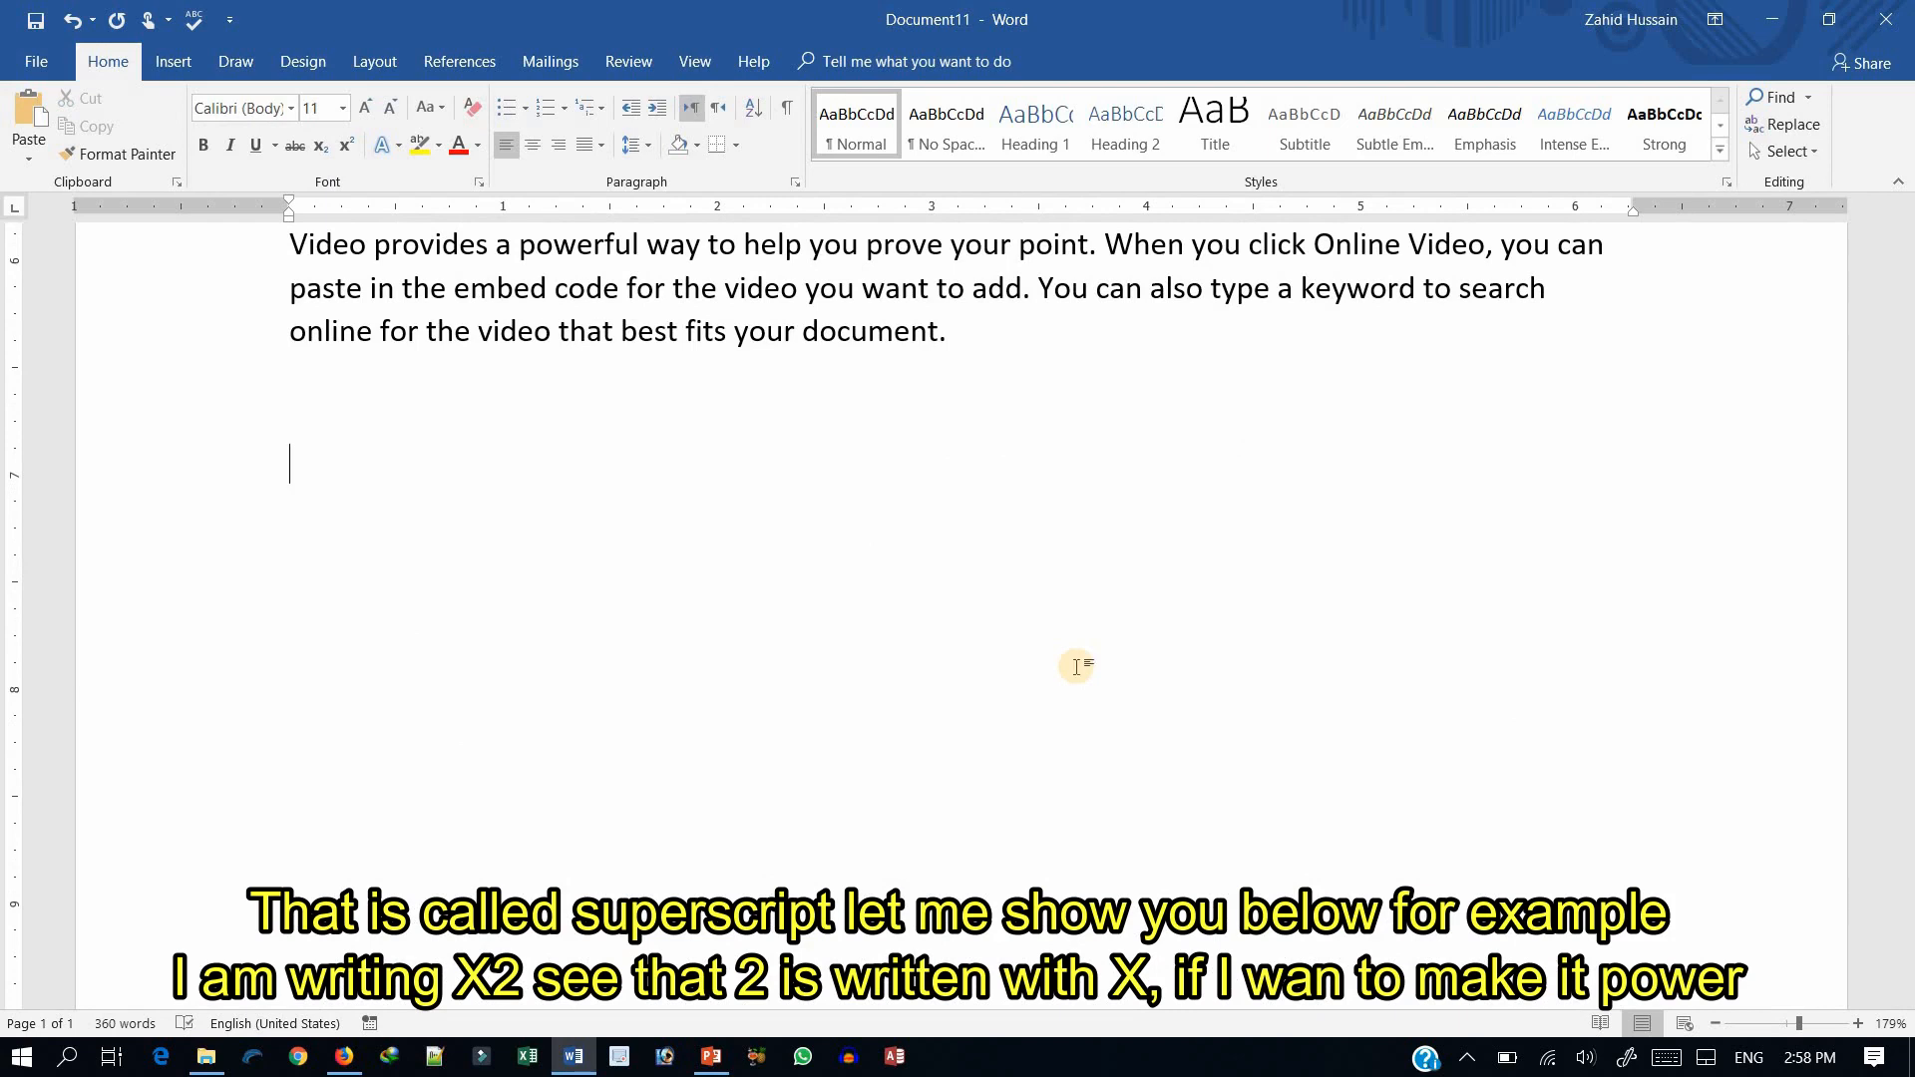
{"action": "type", "text": "X2"}
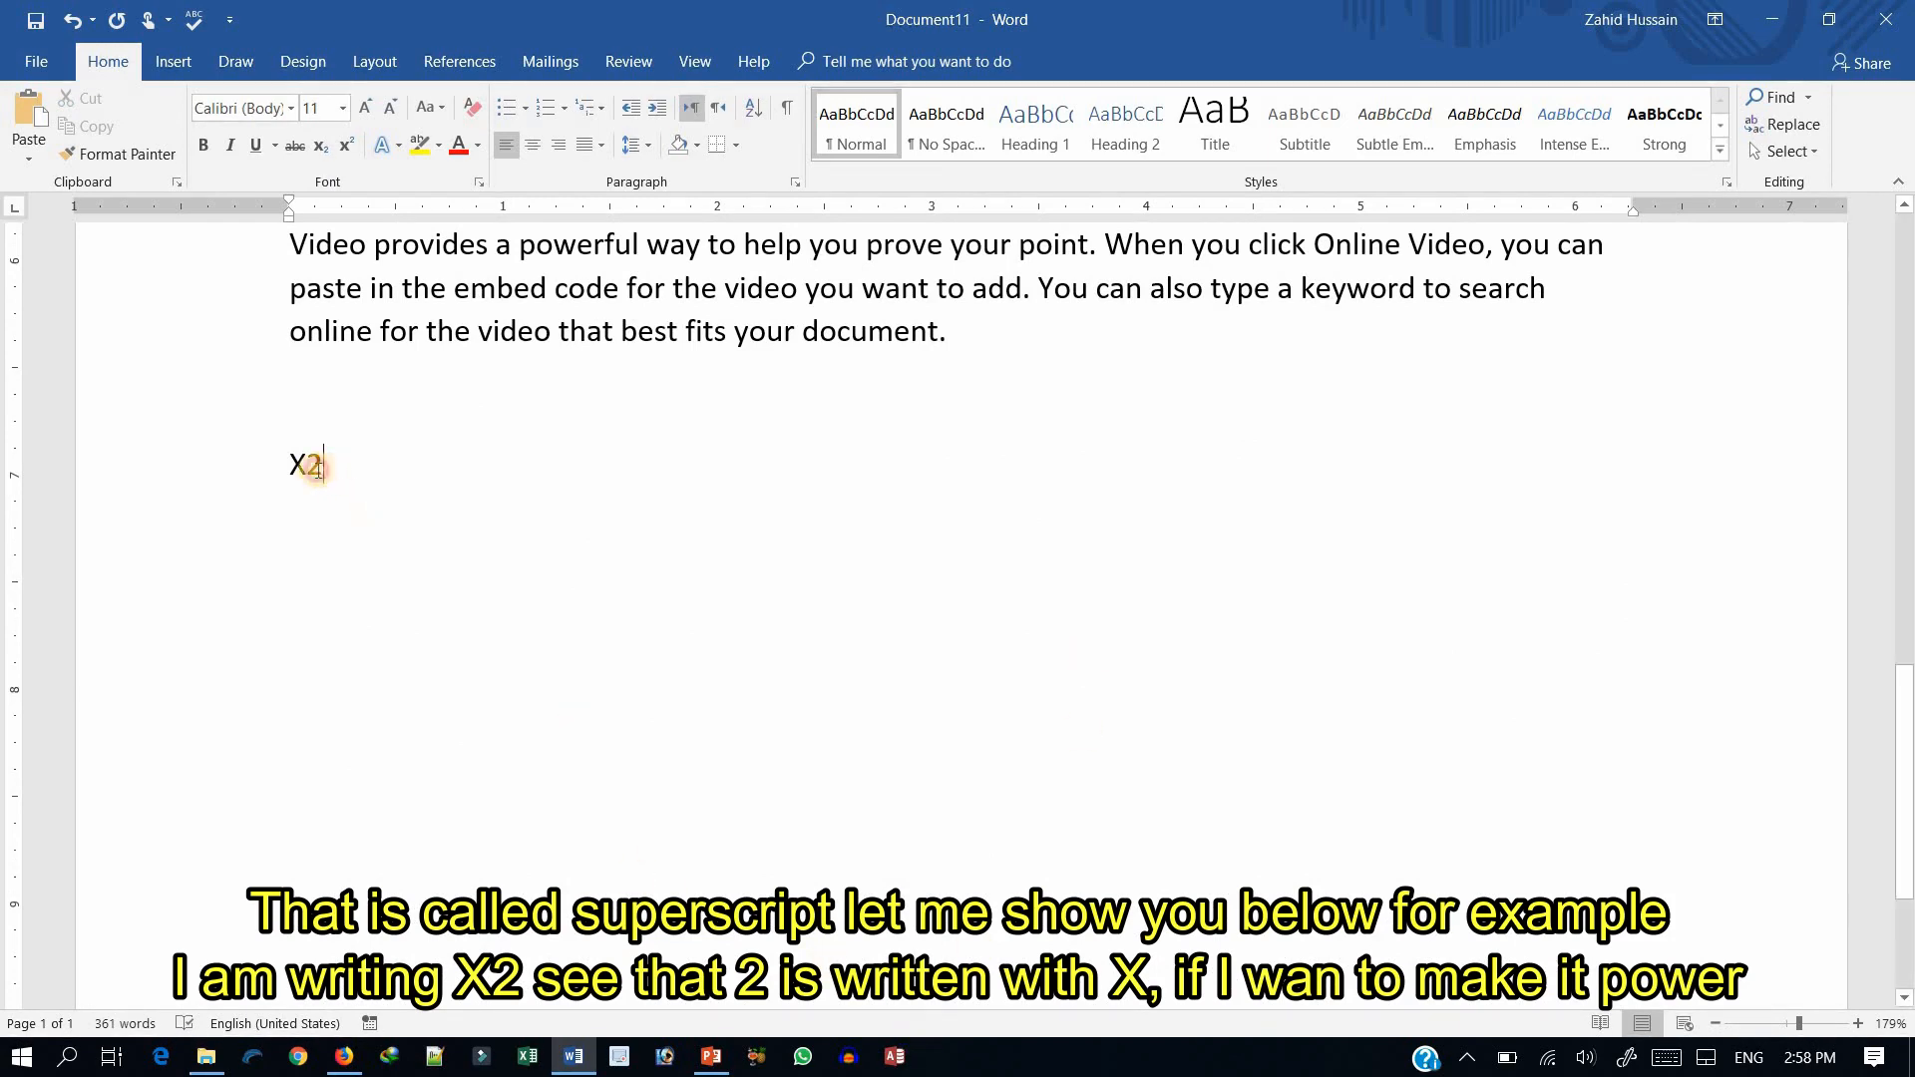
- Format the 2 in "X2" as subscript and undo that formatting
{"action": "left_click_drag", "start_coordinate": [324, 467], "coordinate": [306, 469]}
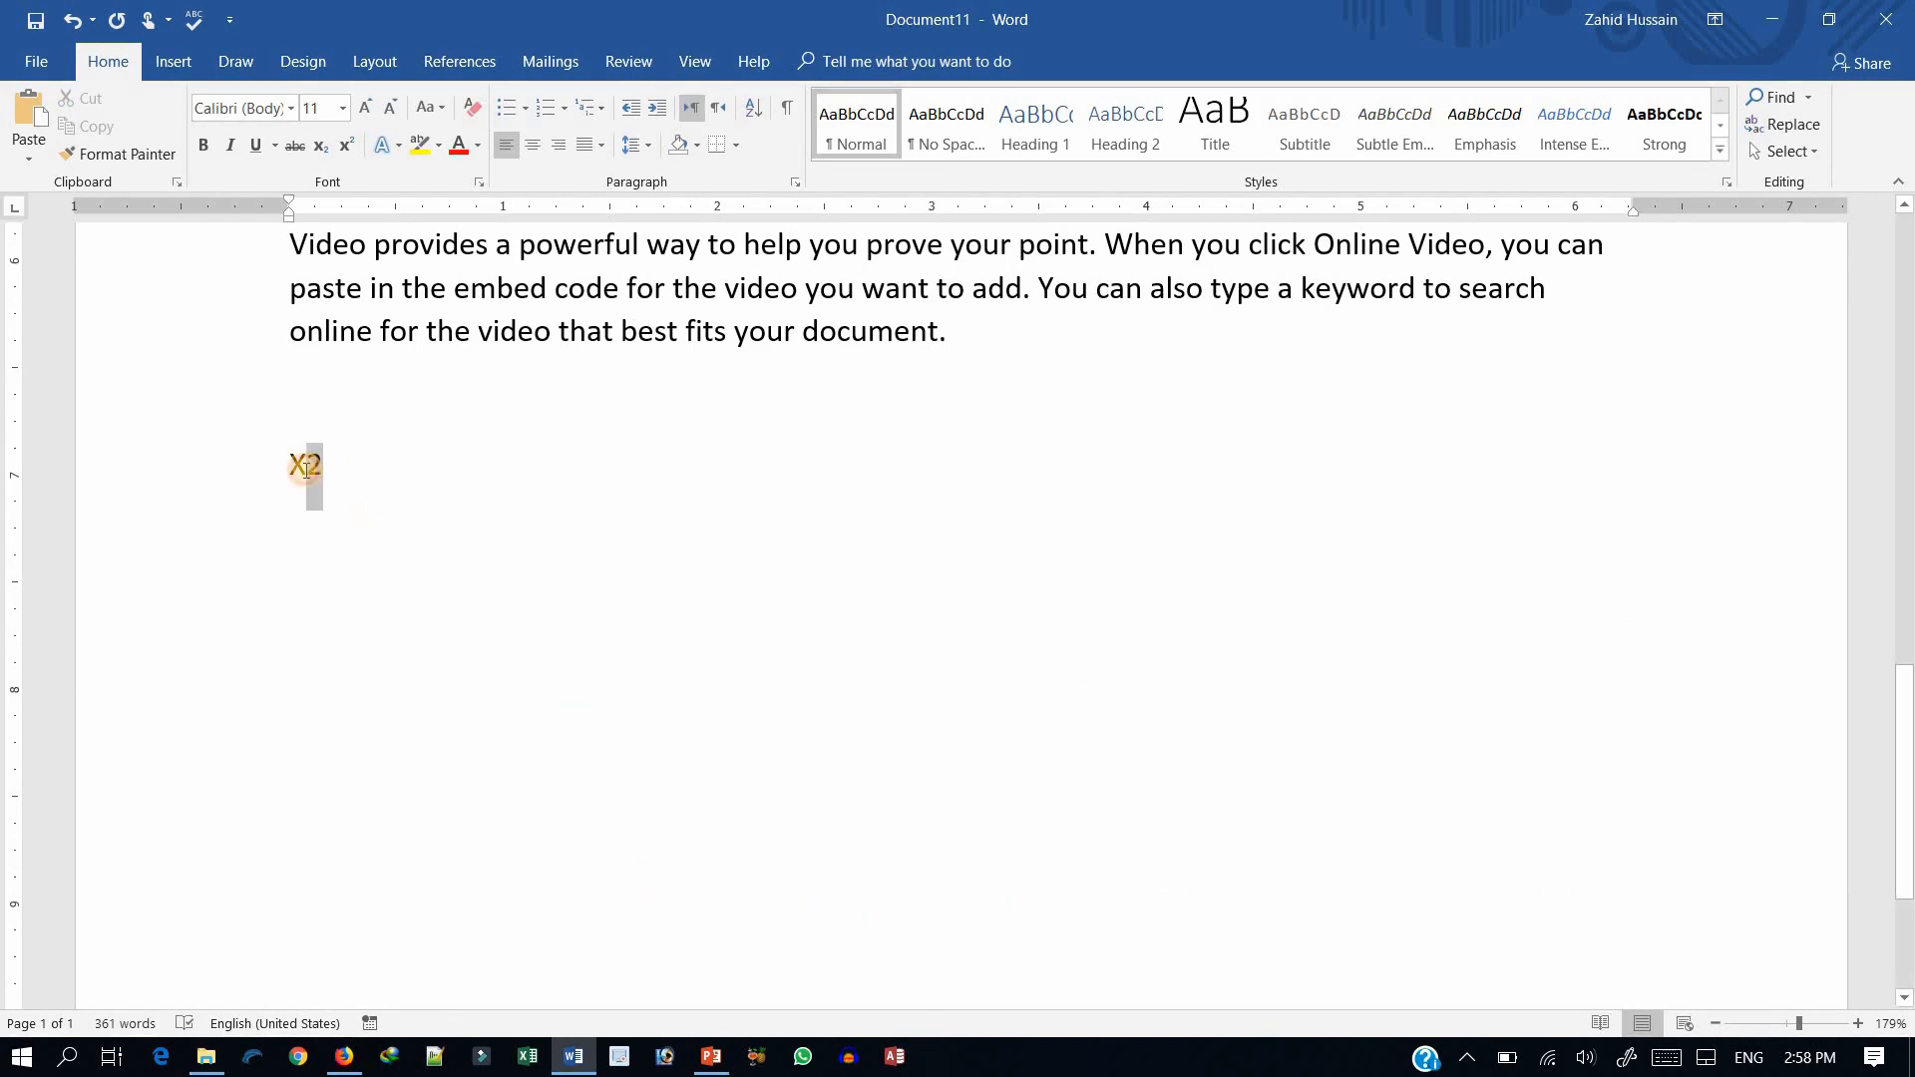
{"action": "left_click", "coordinate": [329, 153]}
{"action": "left_click", "coordinate": [310, 532]}
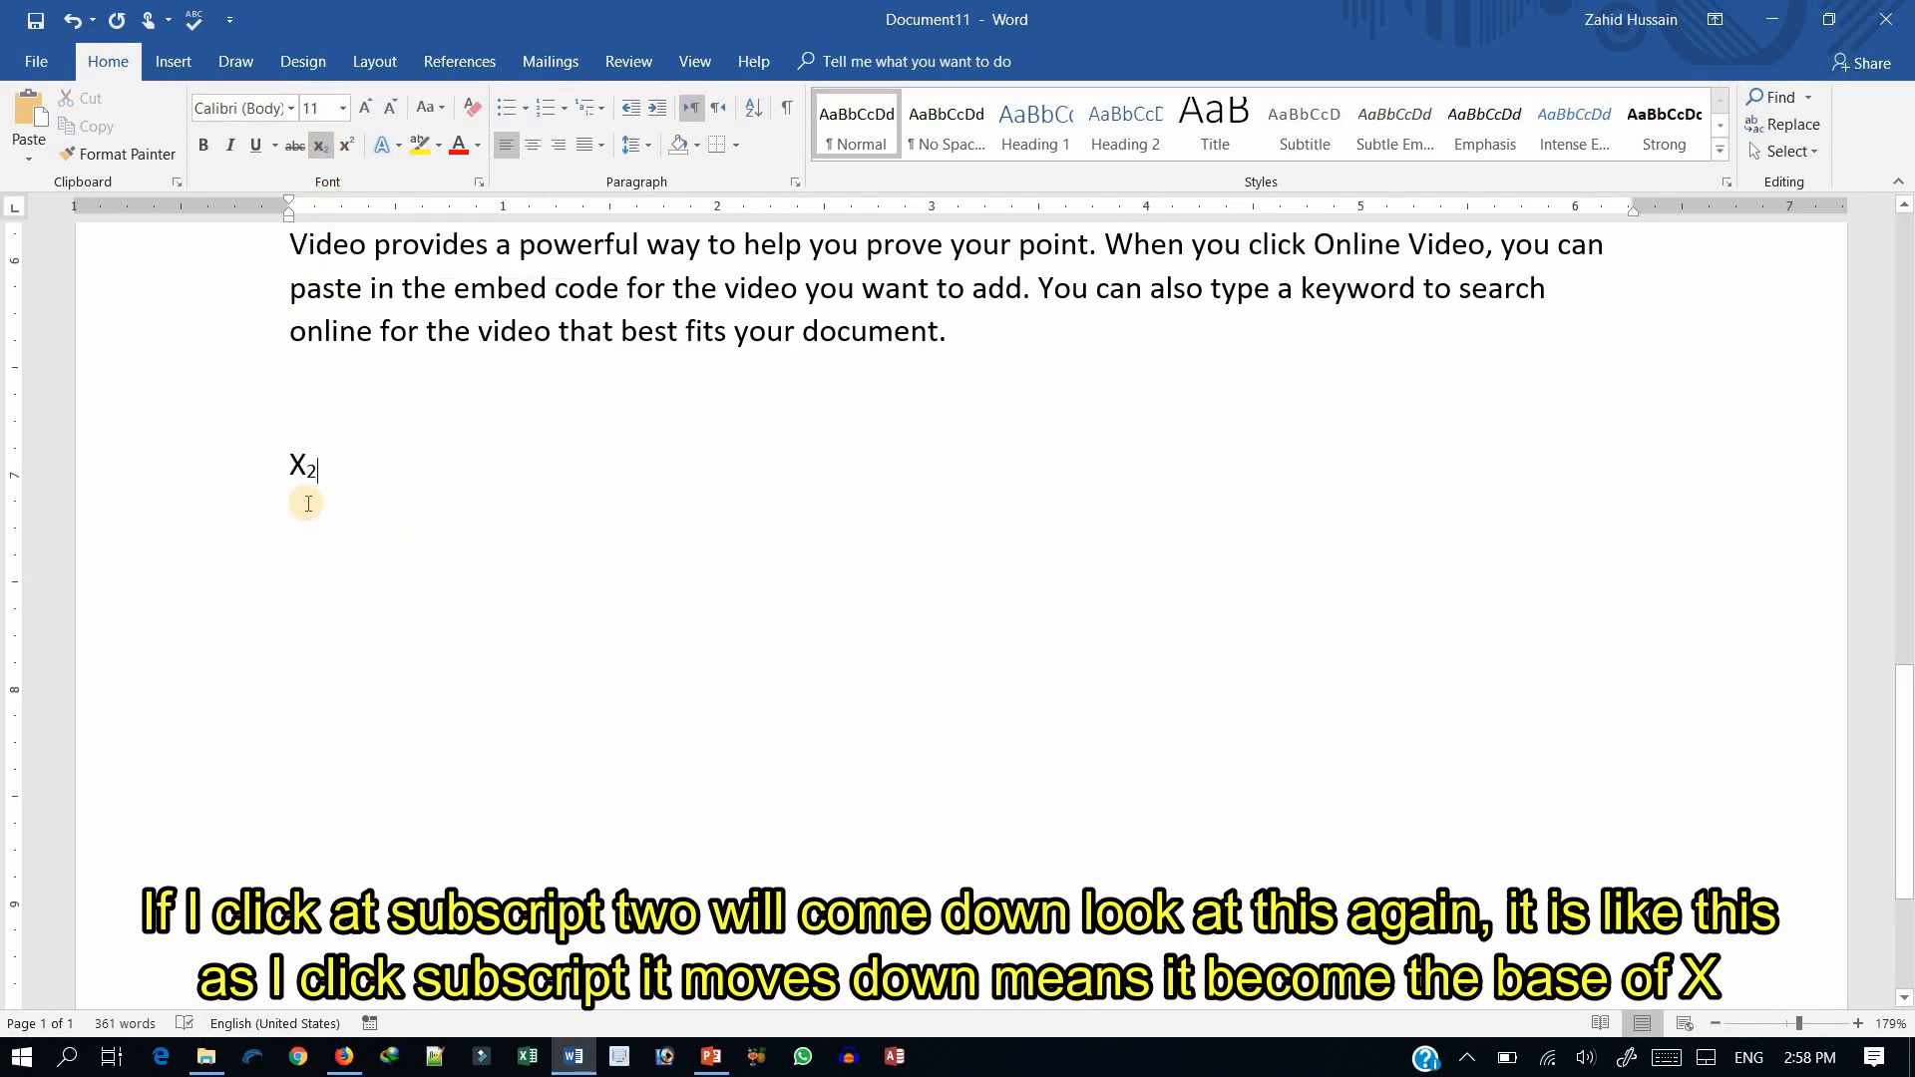
{"action": "key", "text": "ctrl+z"}
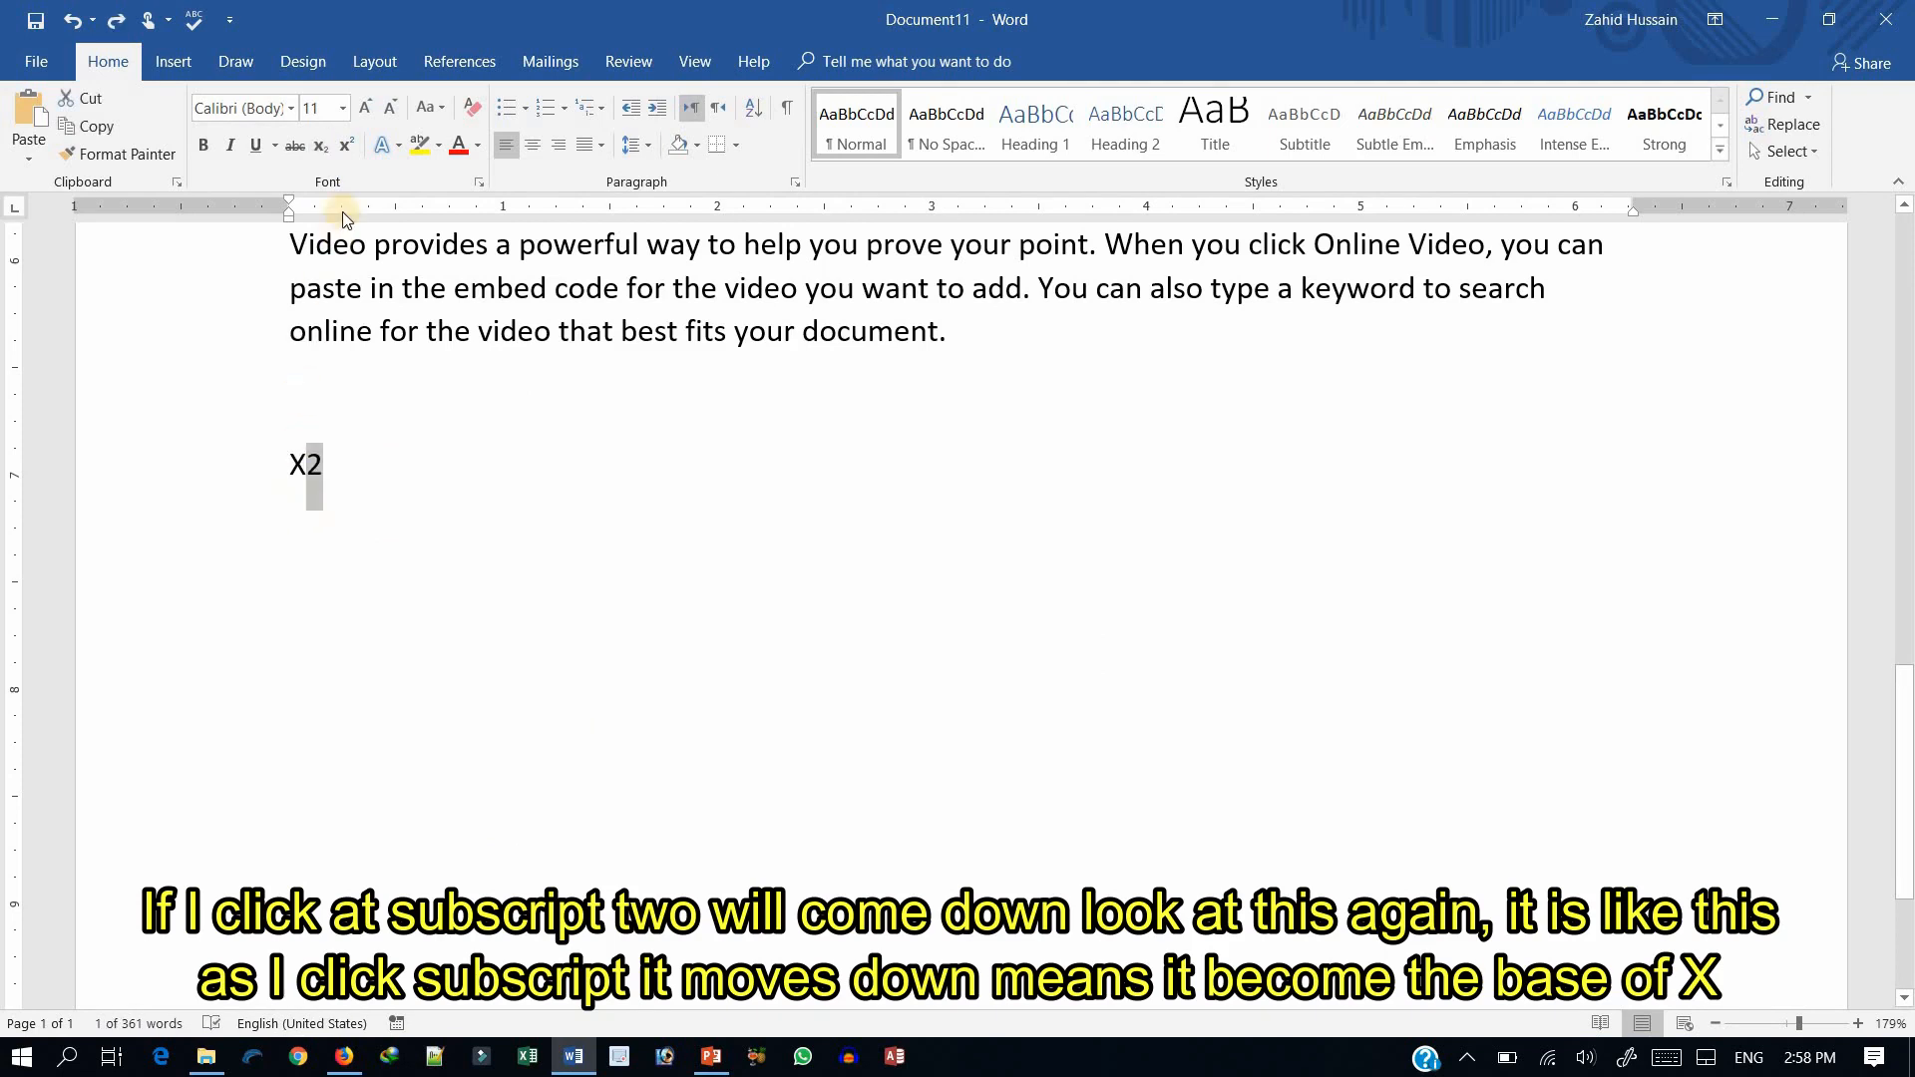
- Apply subscript to the 2 in "X2" once more and replace it with superscript
{"action": "left_click", "coordinate": [321, 147]}
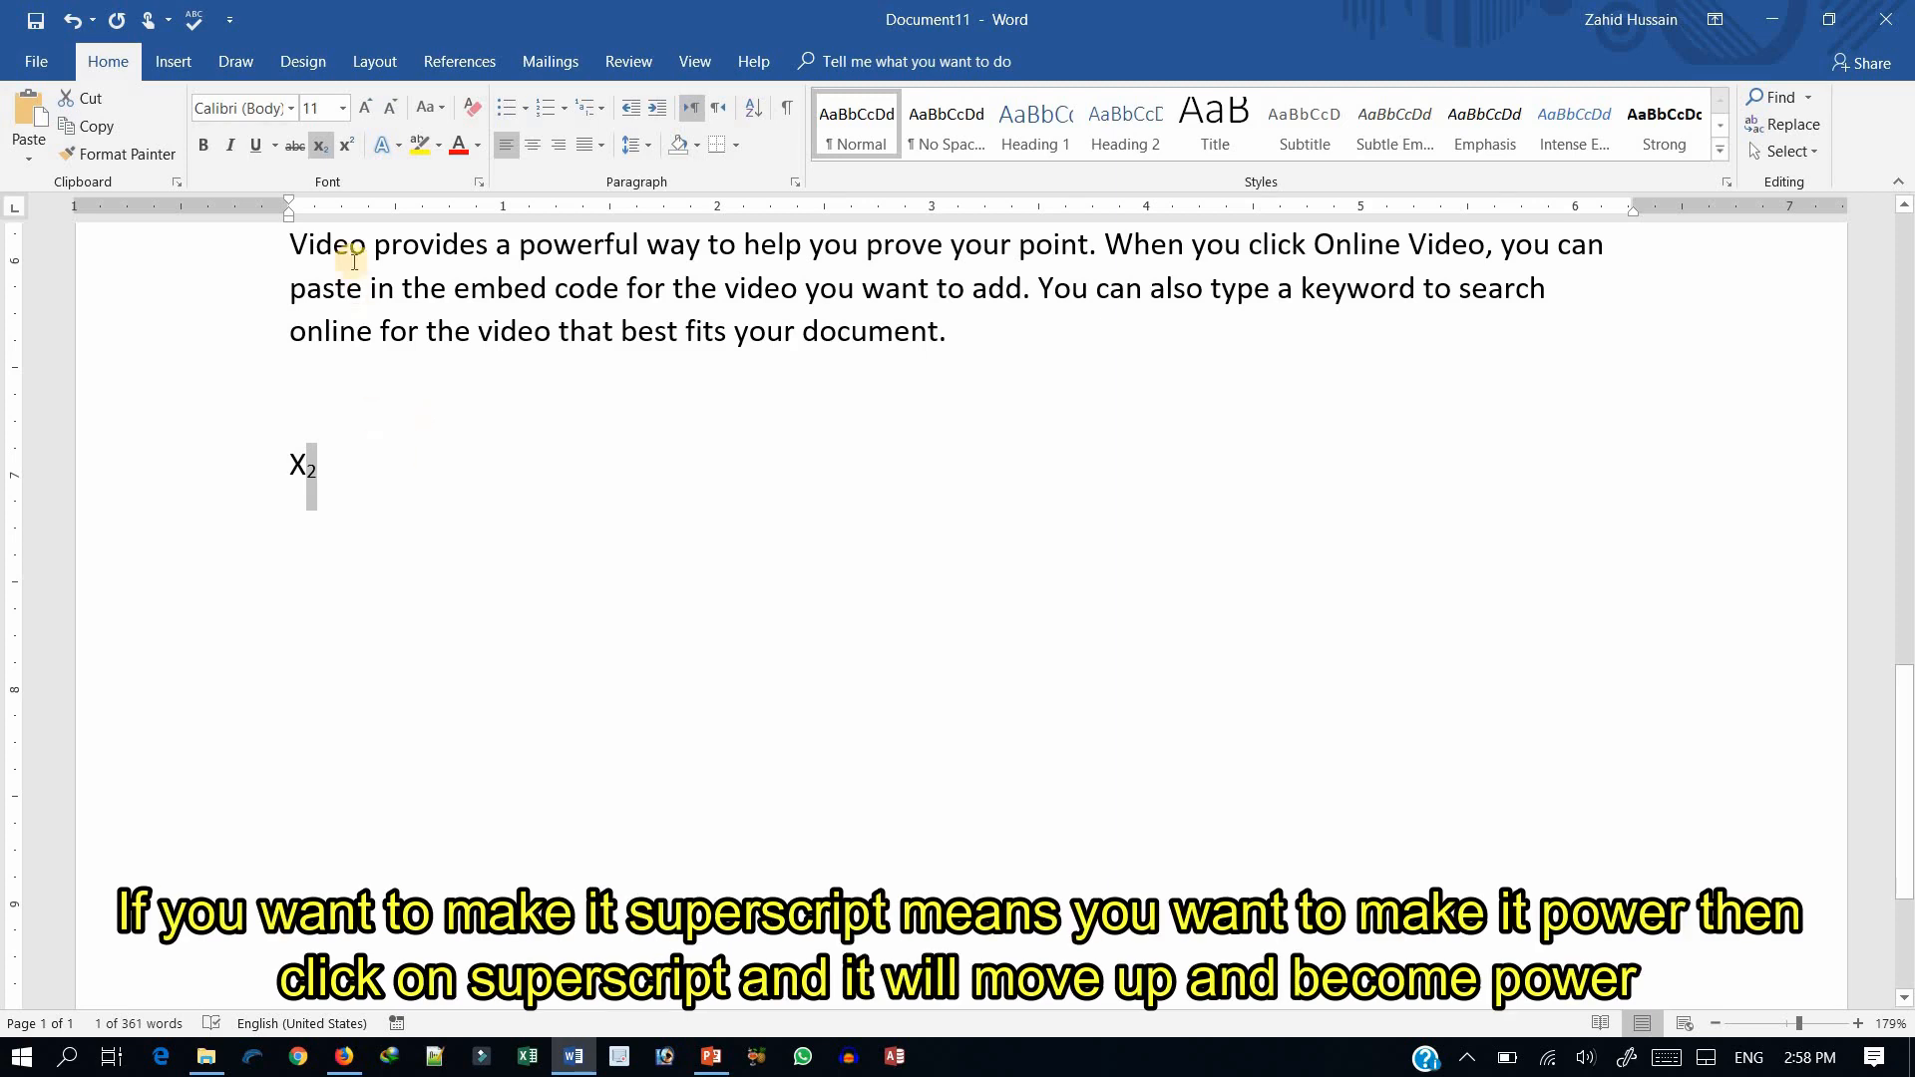
{"action": "left_click", "coordinate": [322, 148]}
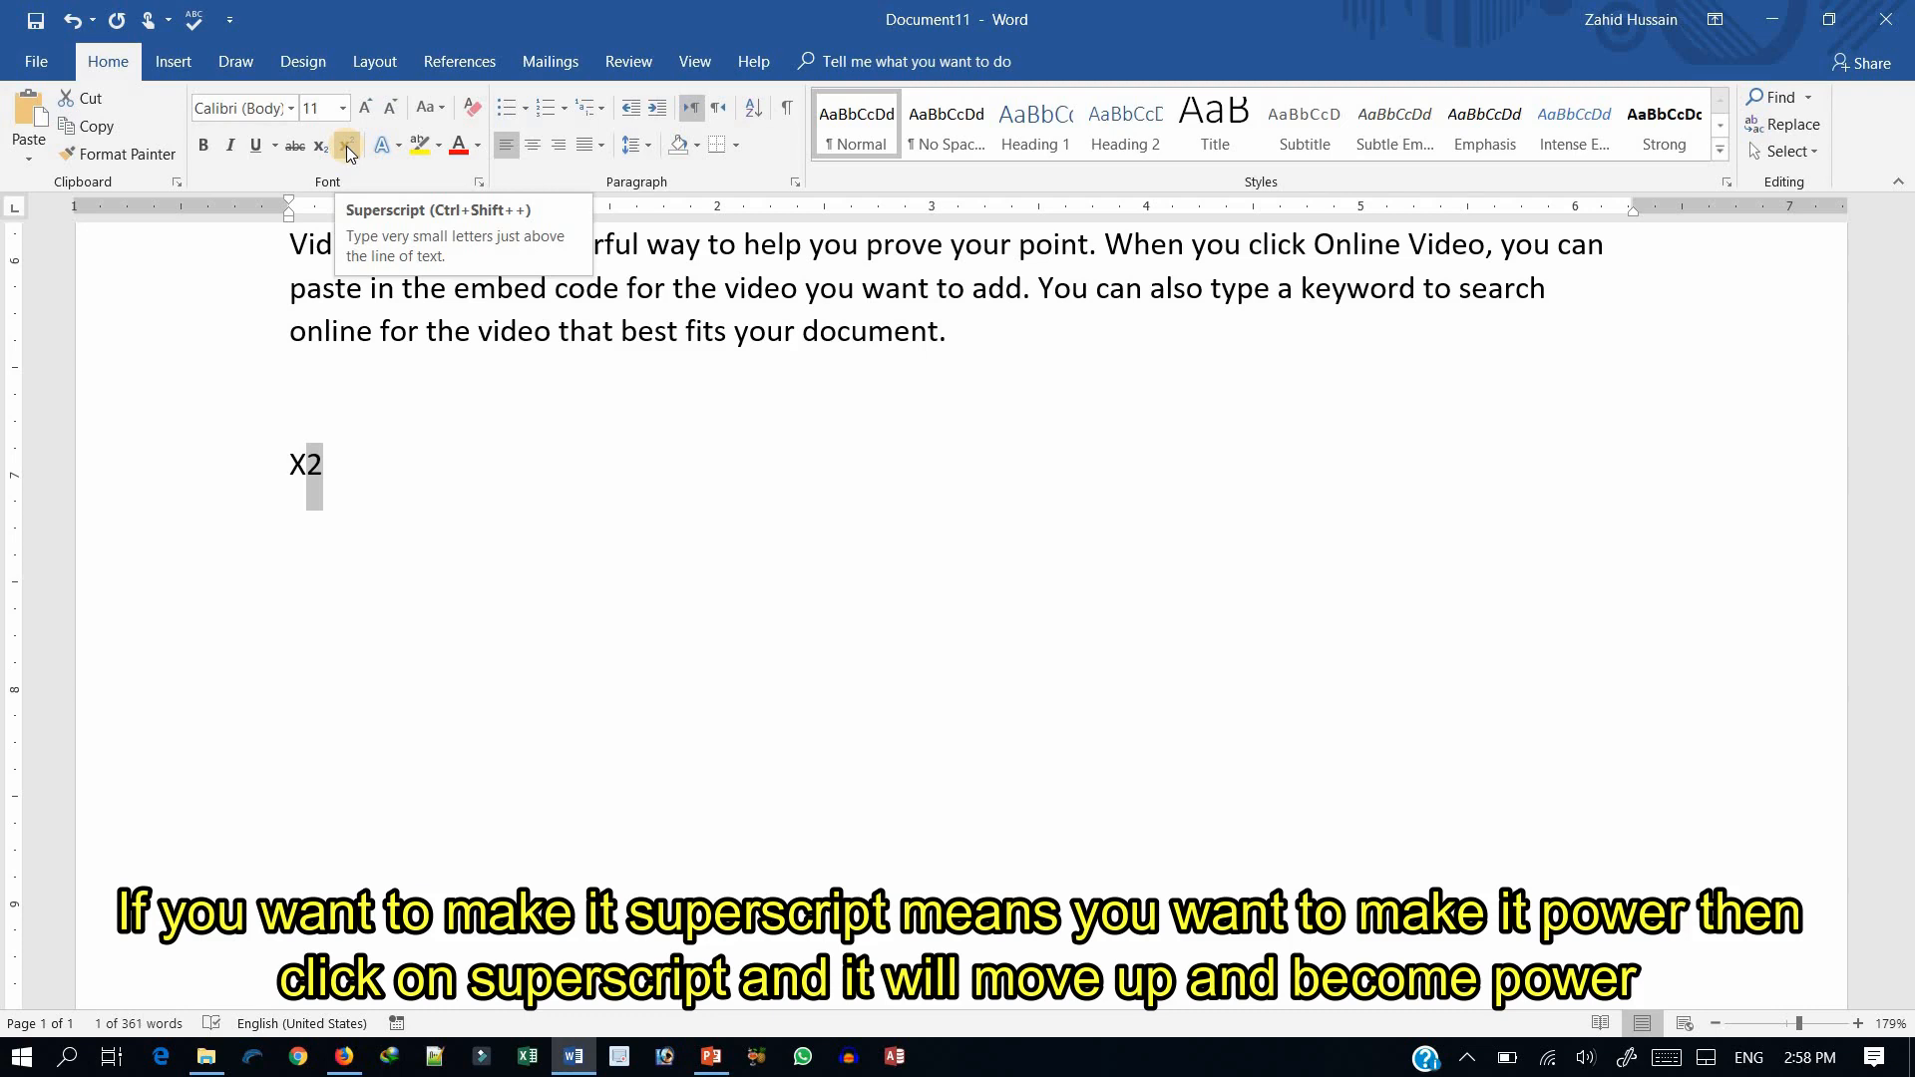
{"action": "left_click", "coordinate": [345, 146]}
{"action": "left_click", "coordinate": [432, 570]}
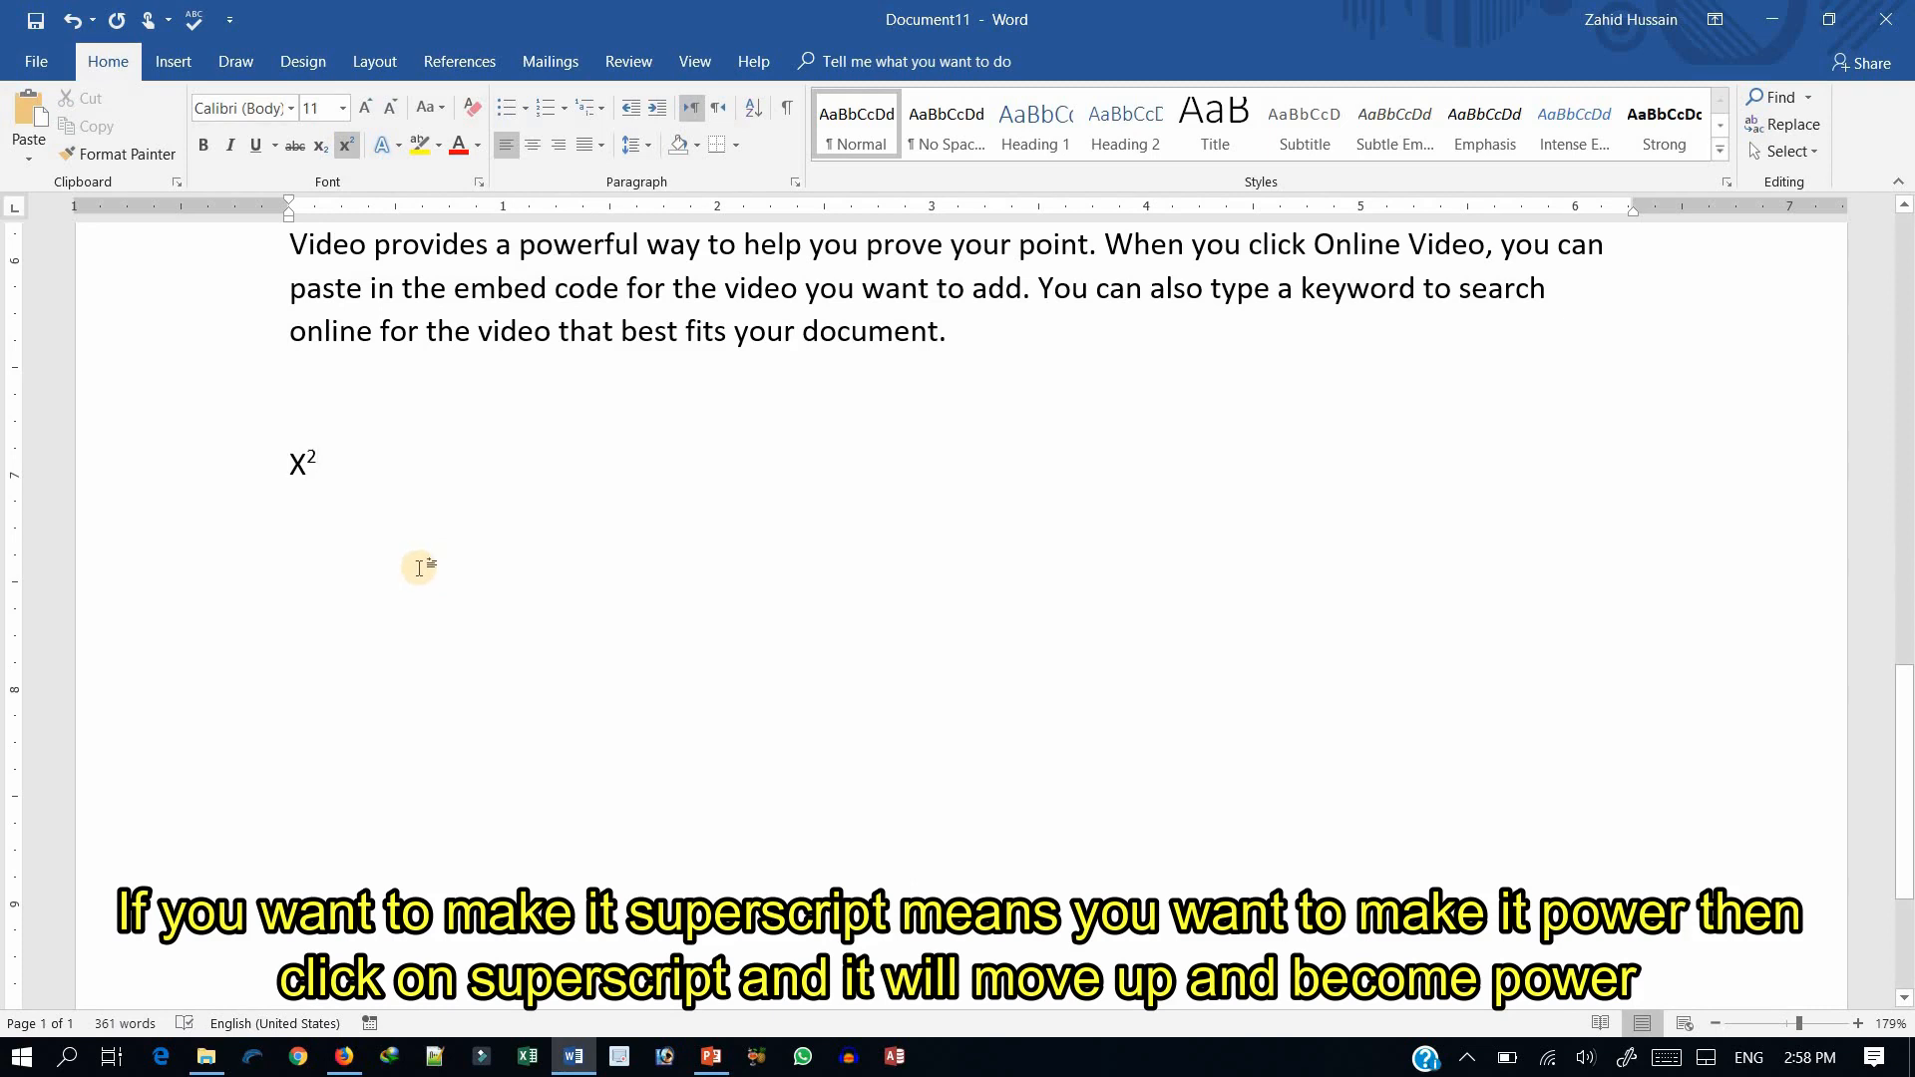
{"action": "scroll", "coordinate": [428, 505], "scroll_direction": "up", "scroll_amount": 6}
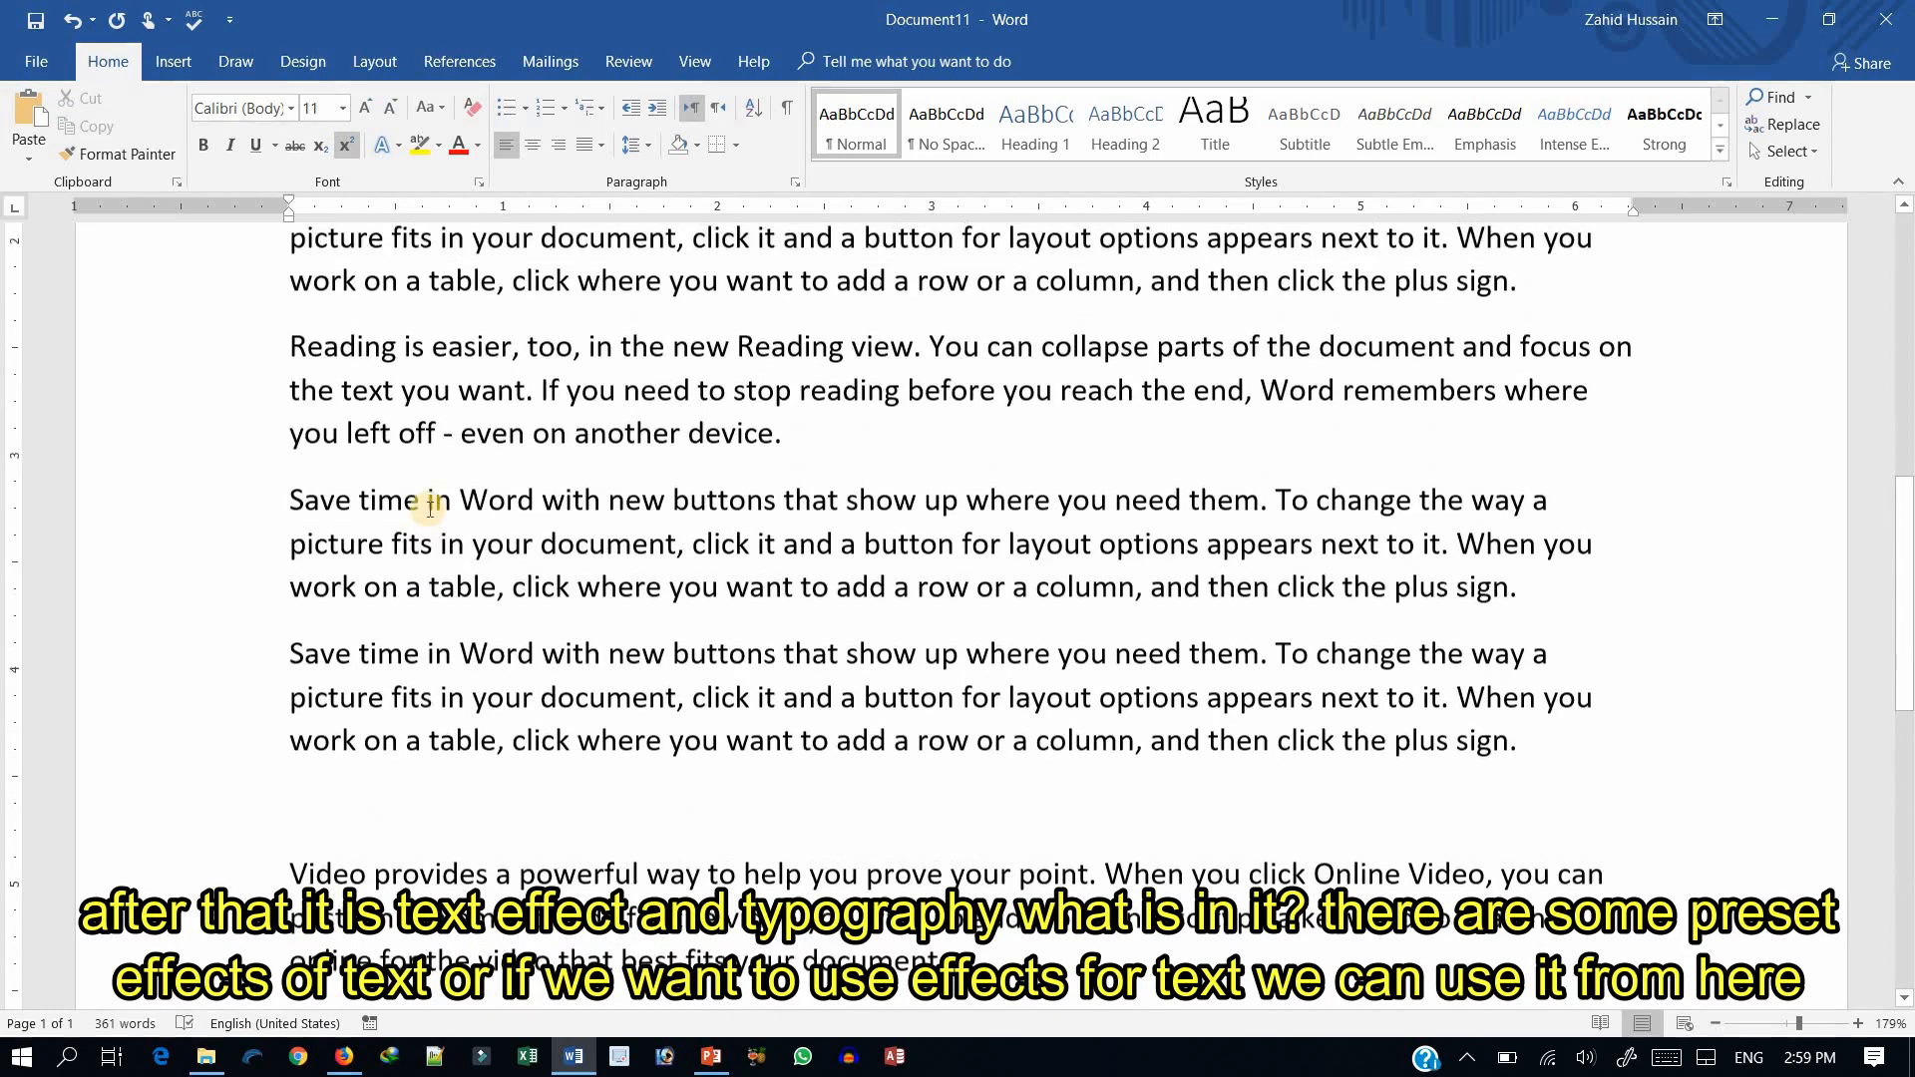
{"action": "scroll", "coordinate": [430, 506], "scroll_direction": "up", "scroll_amount": 10}
{"action": "left_click", "coordinate": [237, 516]}
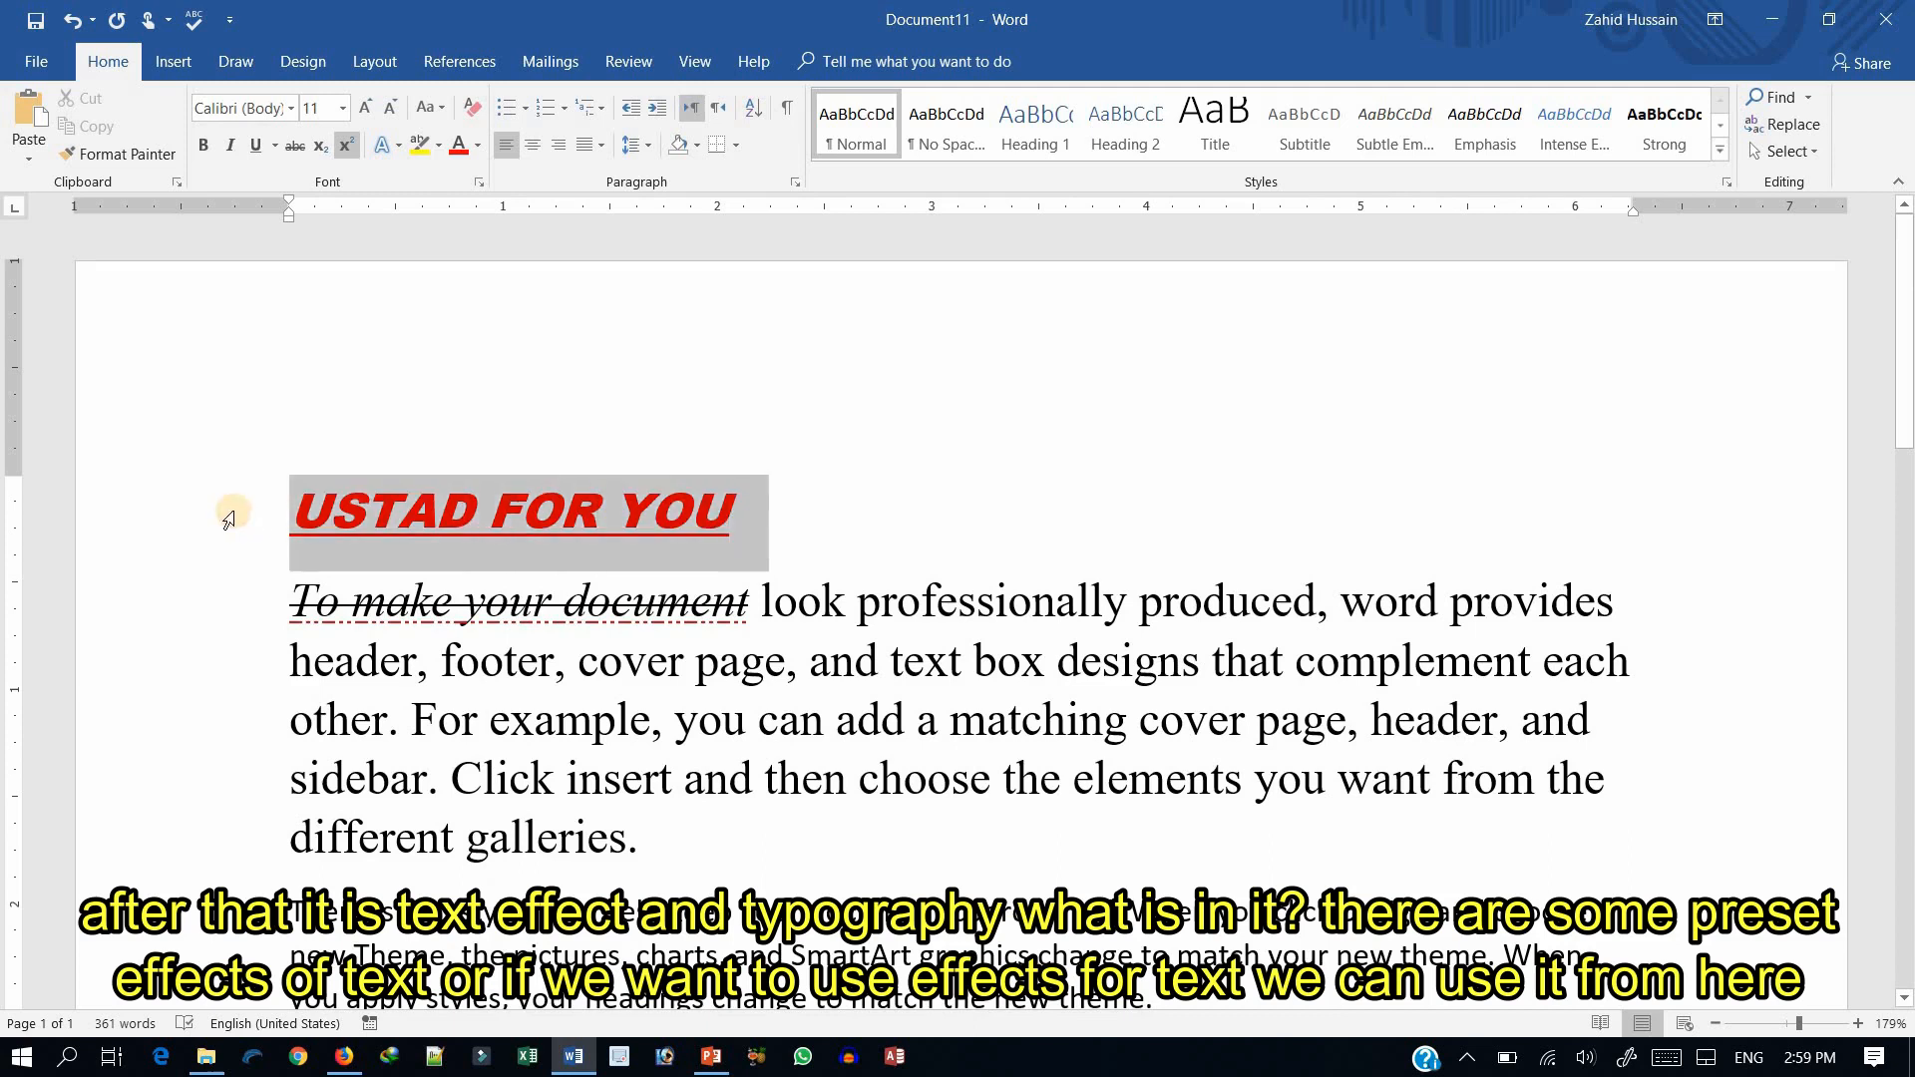
{"action": "left_click", "coordinate": [397, 150]}
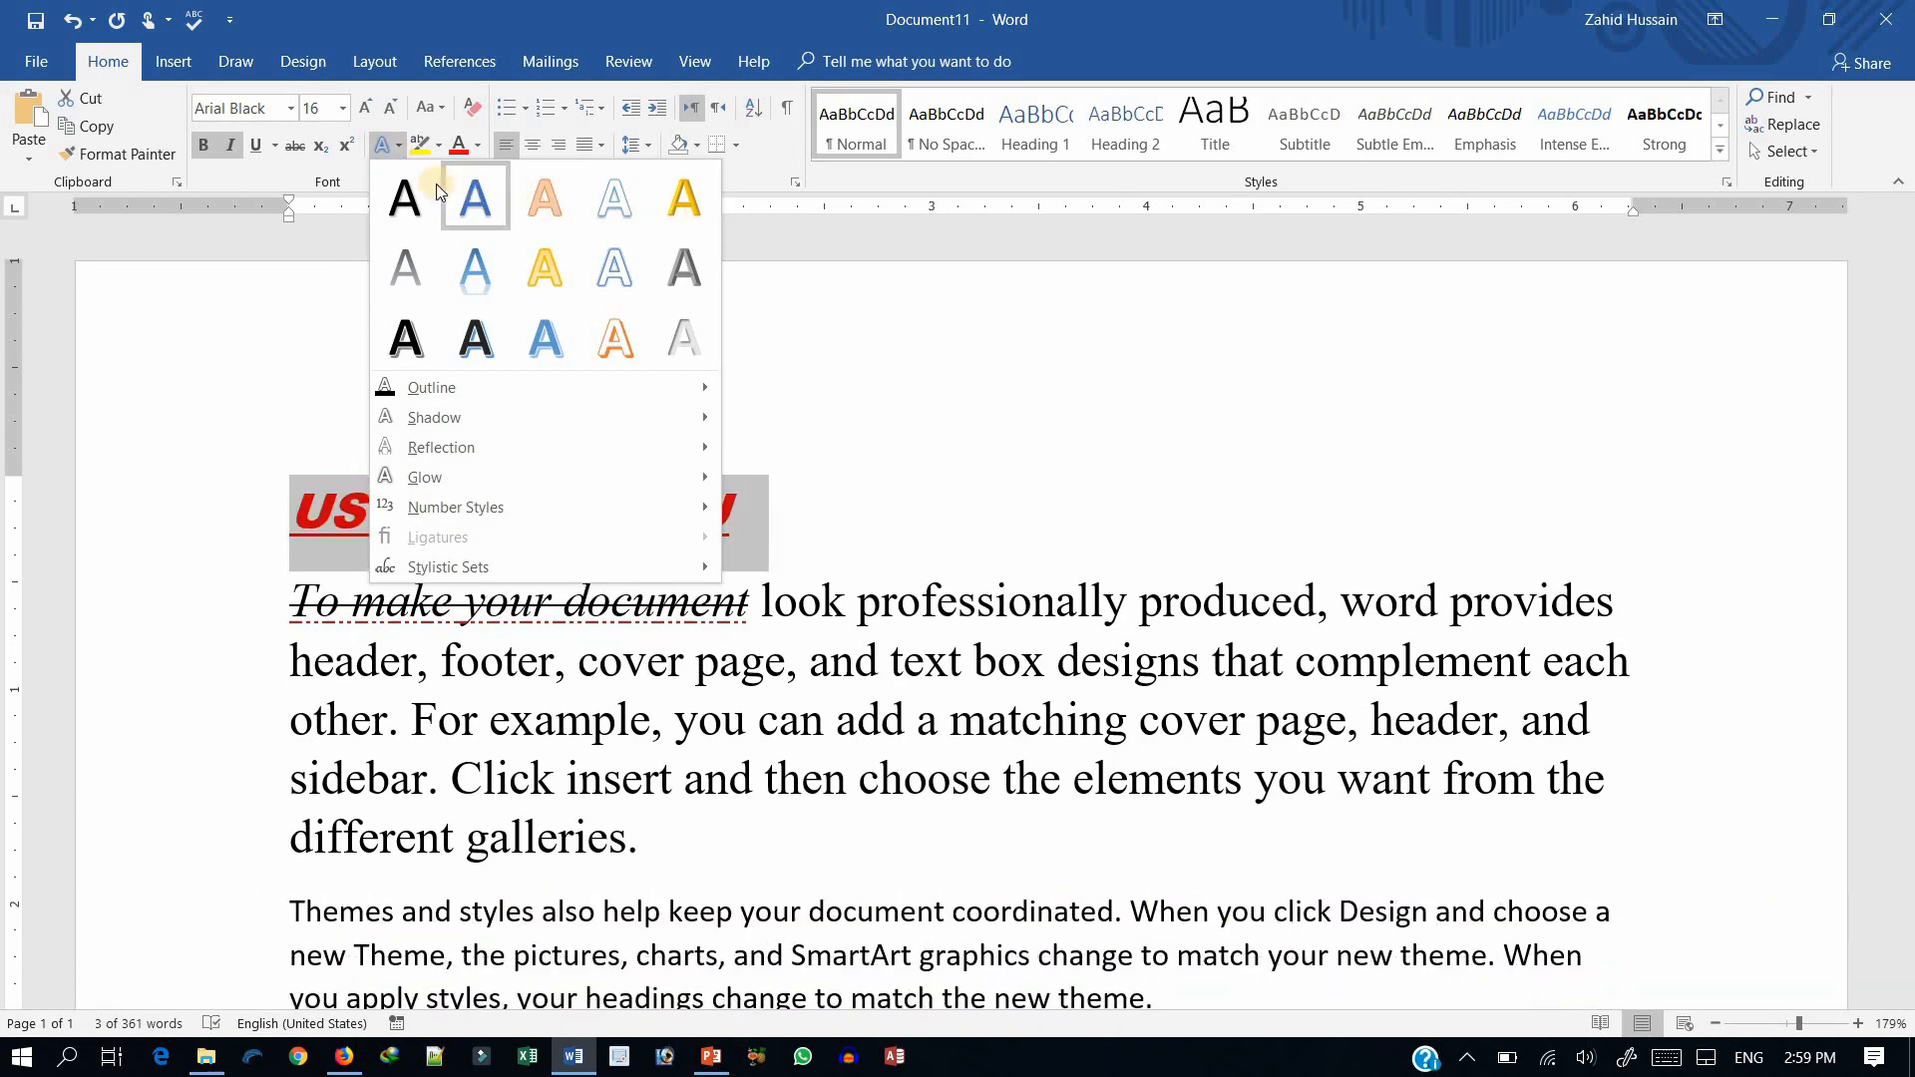
{"action": "left_click", "coordinate": [1132, 597]}
- Apply a blue theme-color text outline to the words "produced, word provides" in the first paragraph
{"action": "left_click_drag", "start_coordinate": [1136, 599], "coordinate": [1598, 619]}
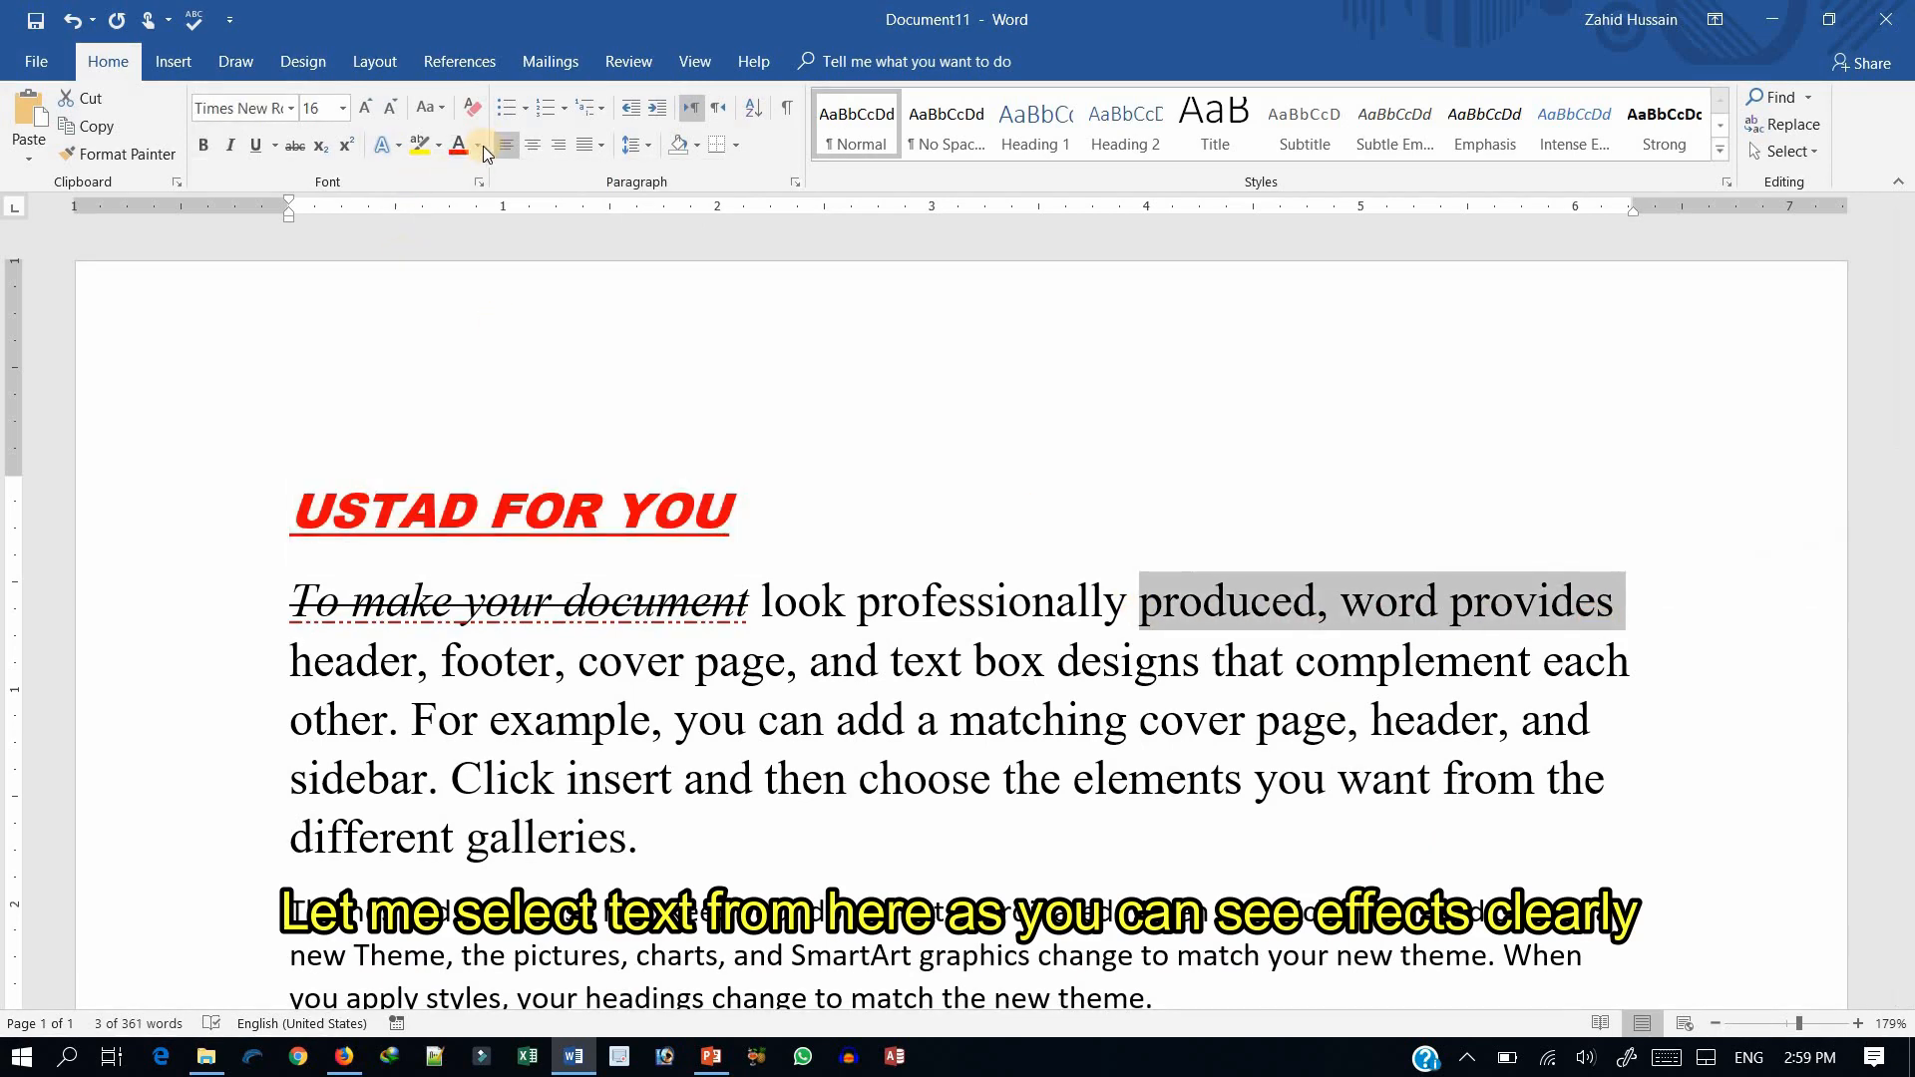
{"action": "left_click", "coordinate": [399, 147]}
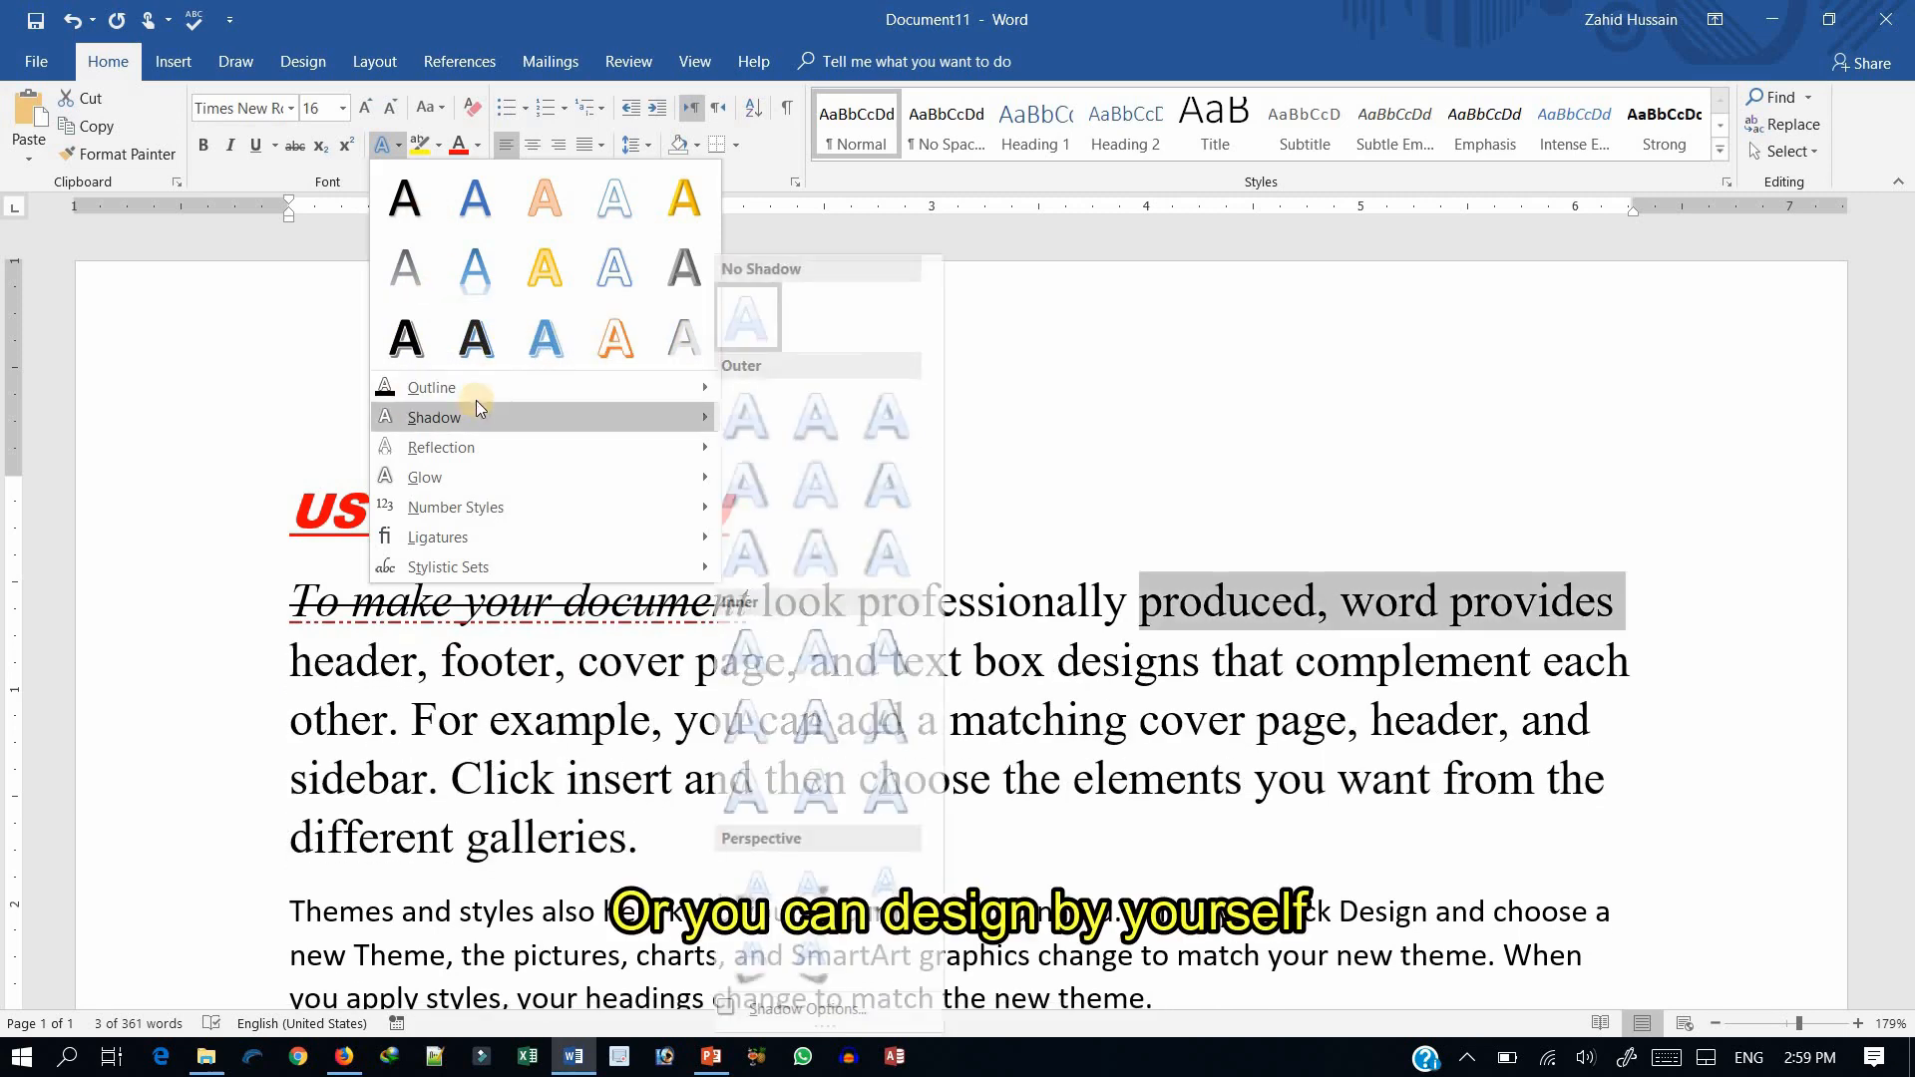
{"action": "mouse_move", "coordinate": [498, 391]}
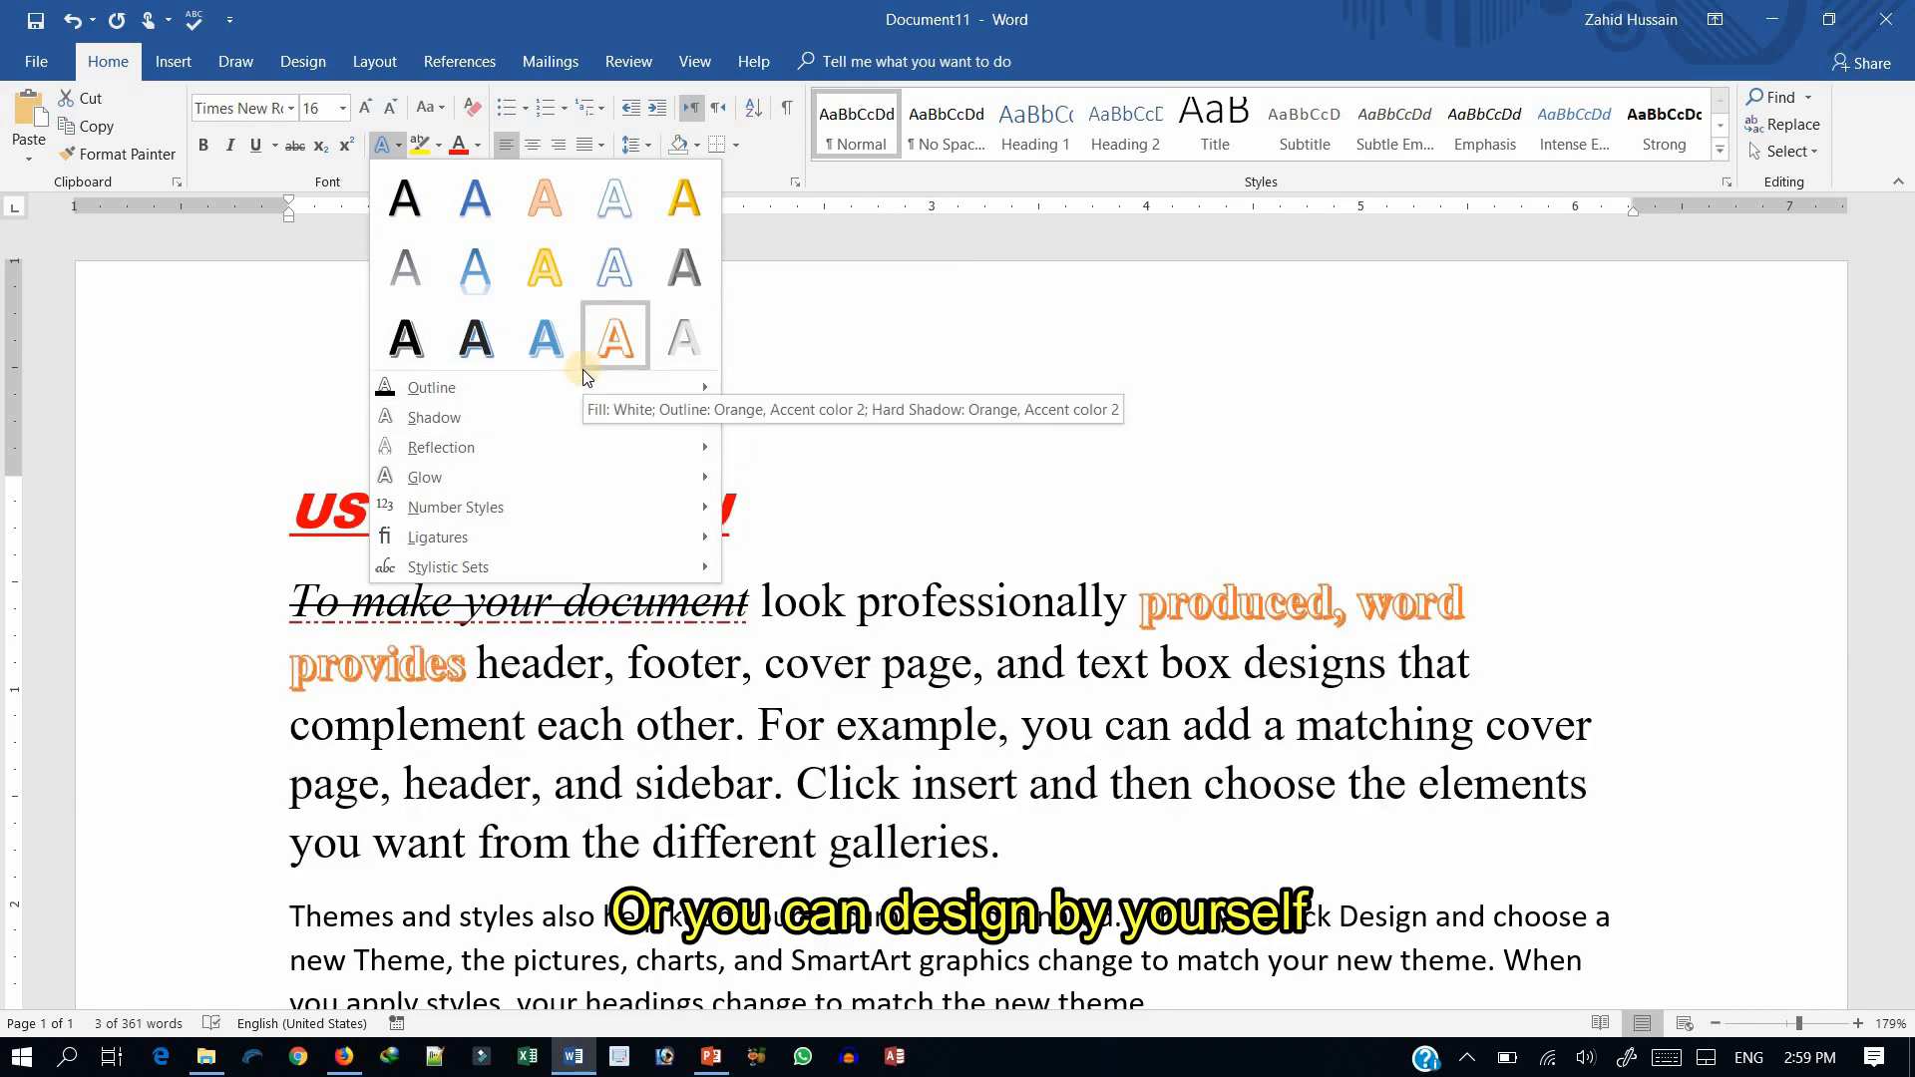
{"action": "mouse_move", "coordinate": [569, 391]}
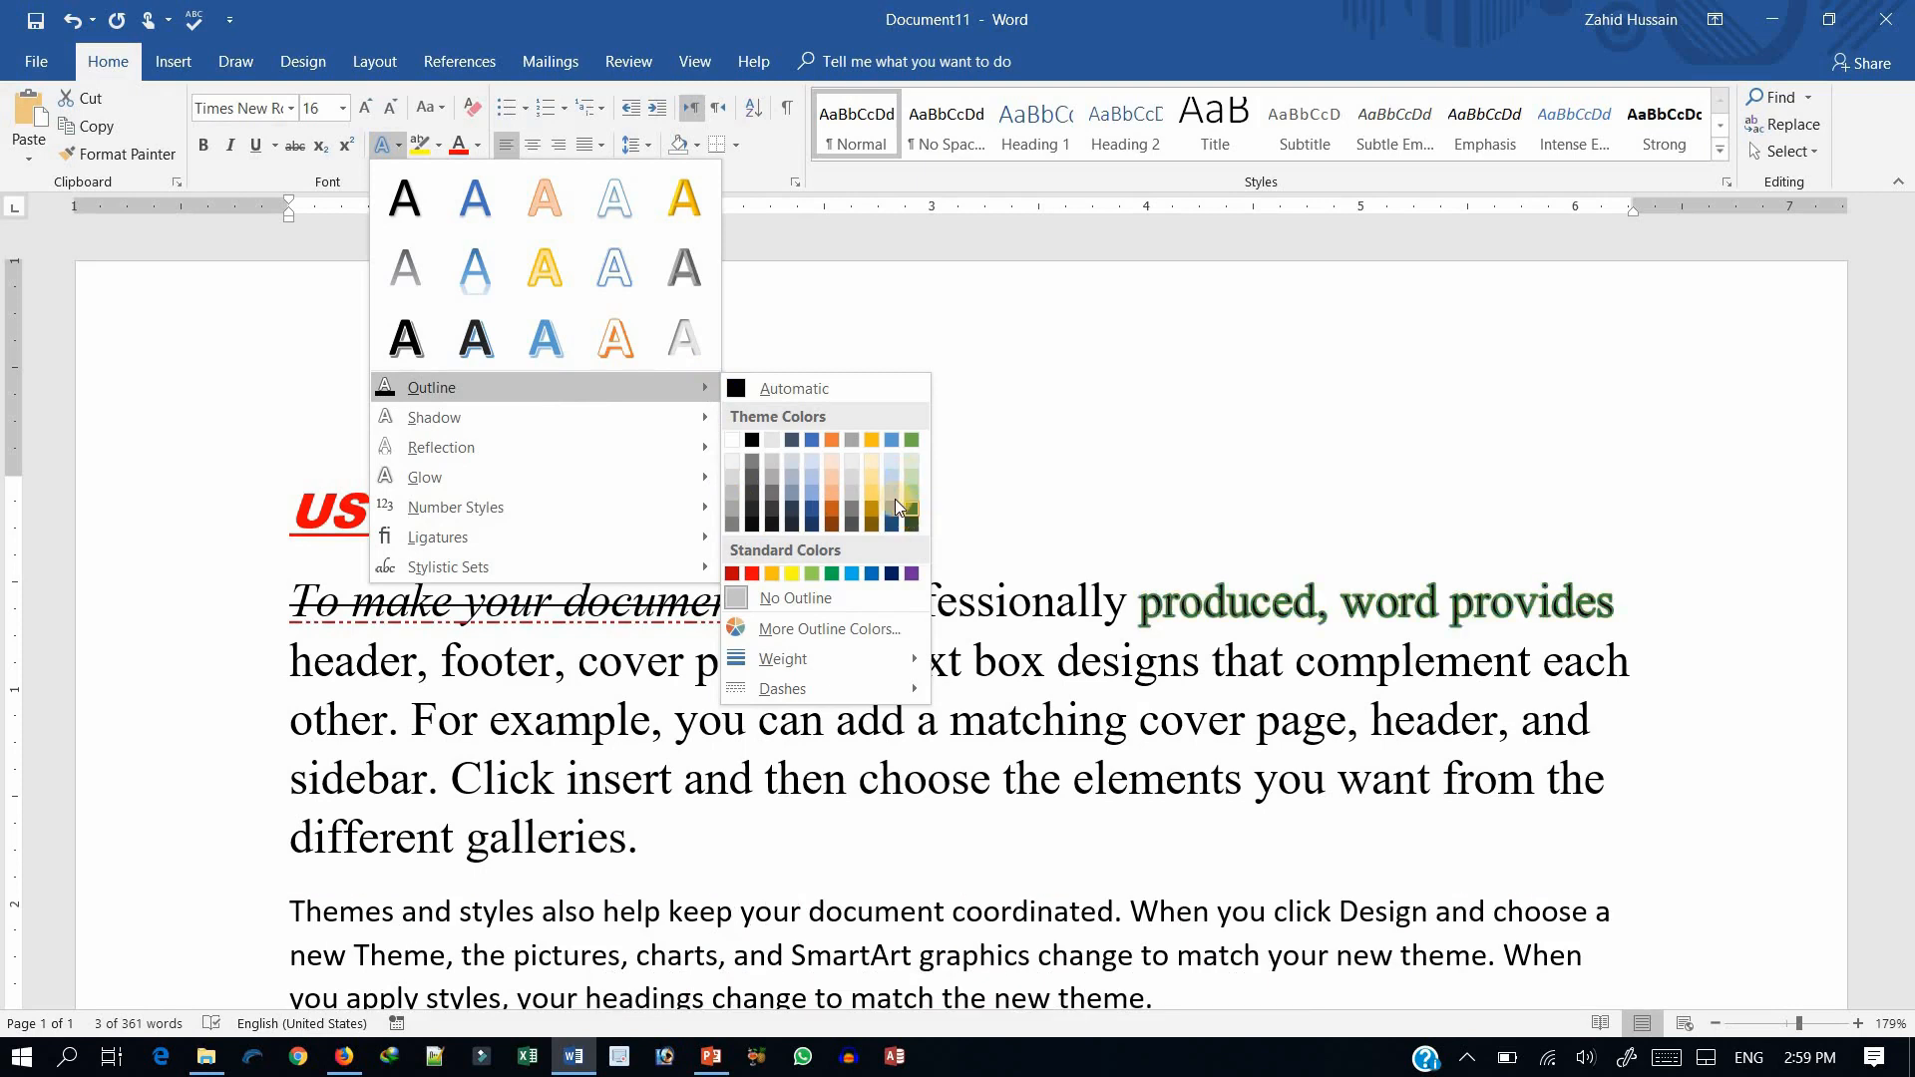
{"action": "left_click", "coordinate": [816, 445]}
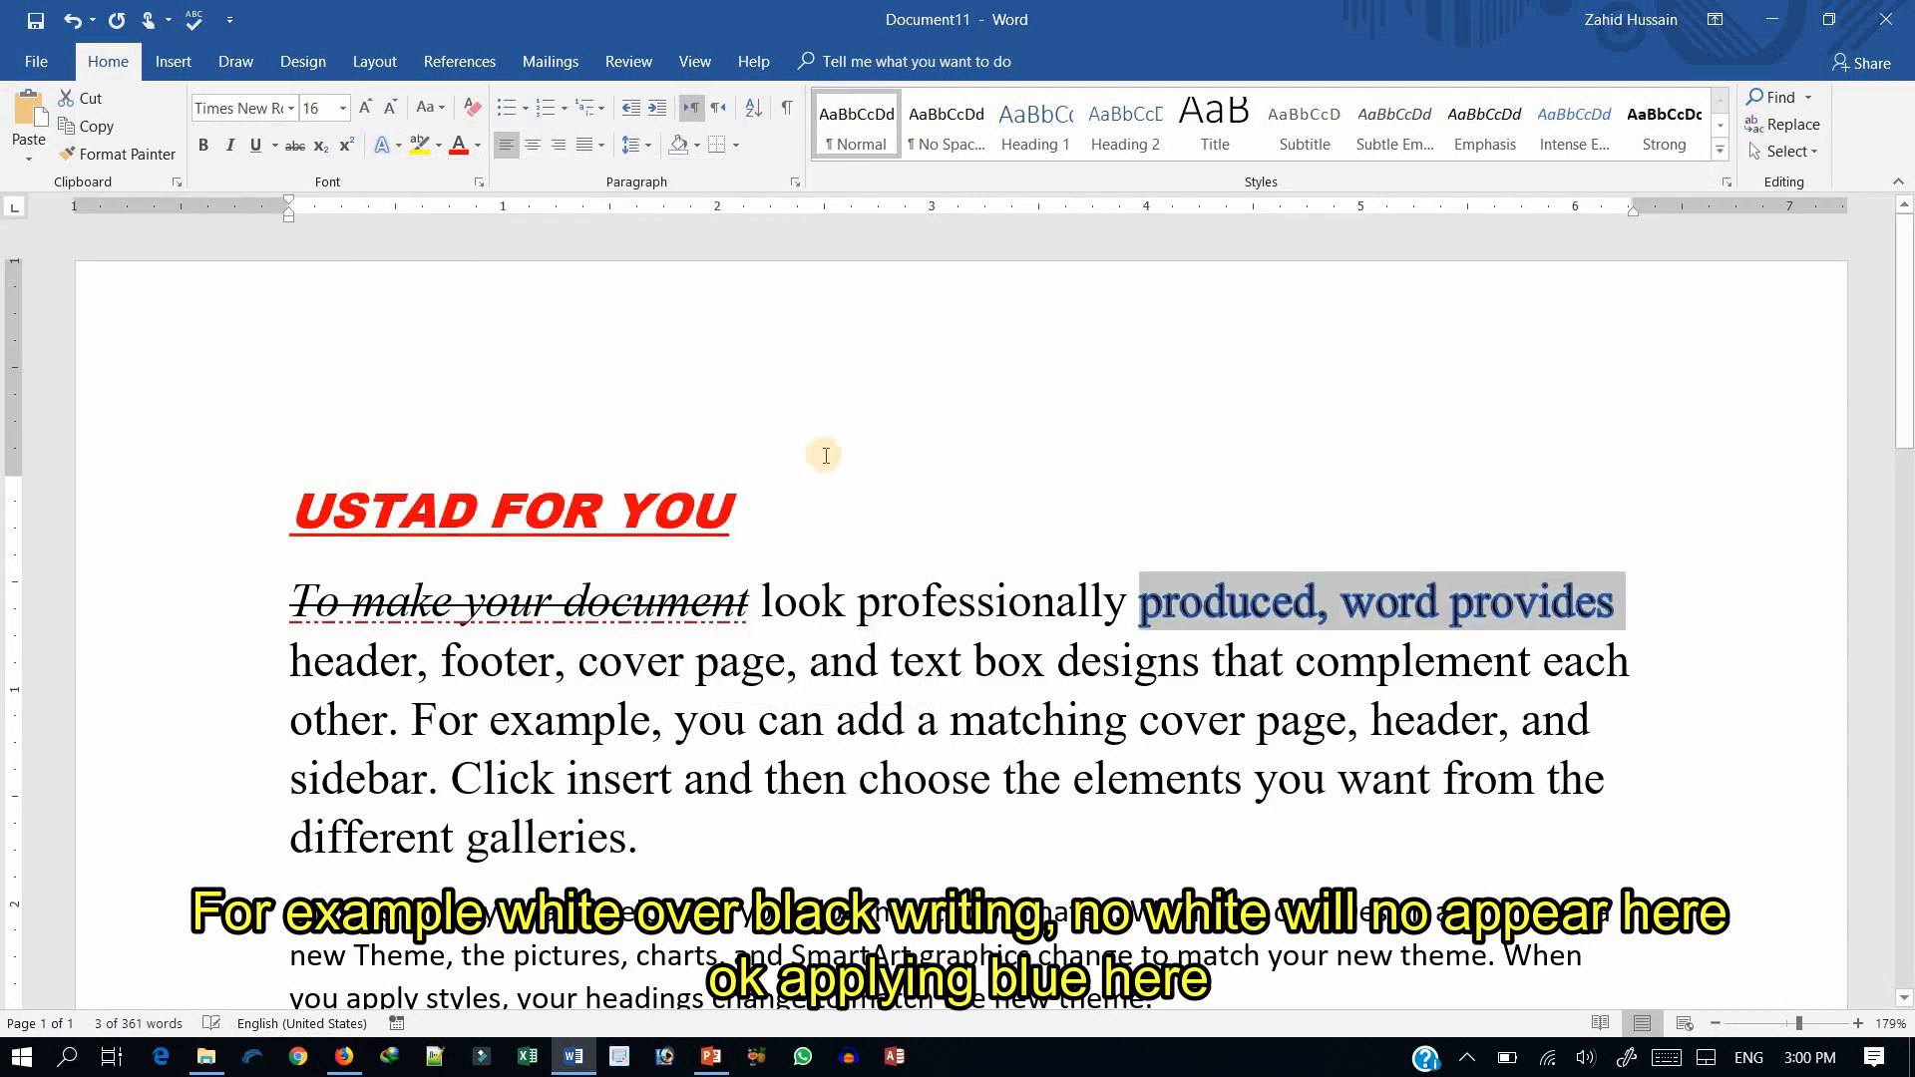
- Set the text outline weight of the words "produced, word provides" to ¼ pt
{"action": "left_click", "coordinate": [403, 151]}
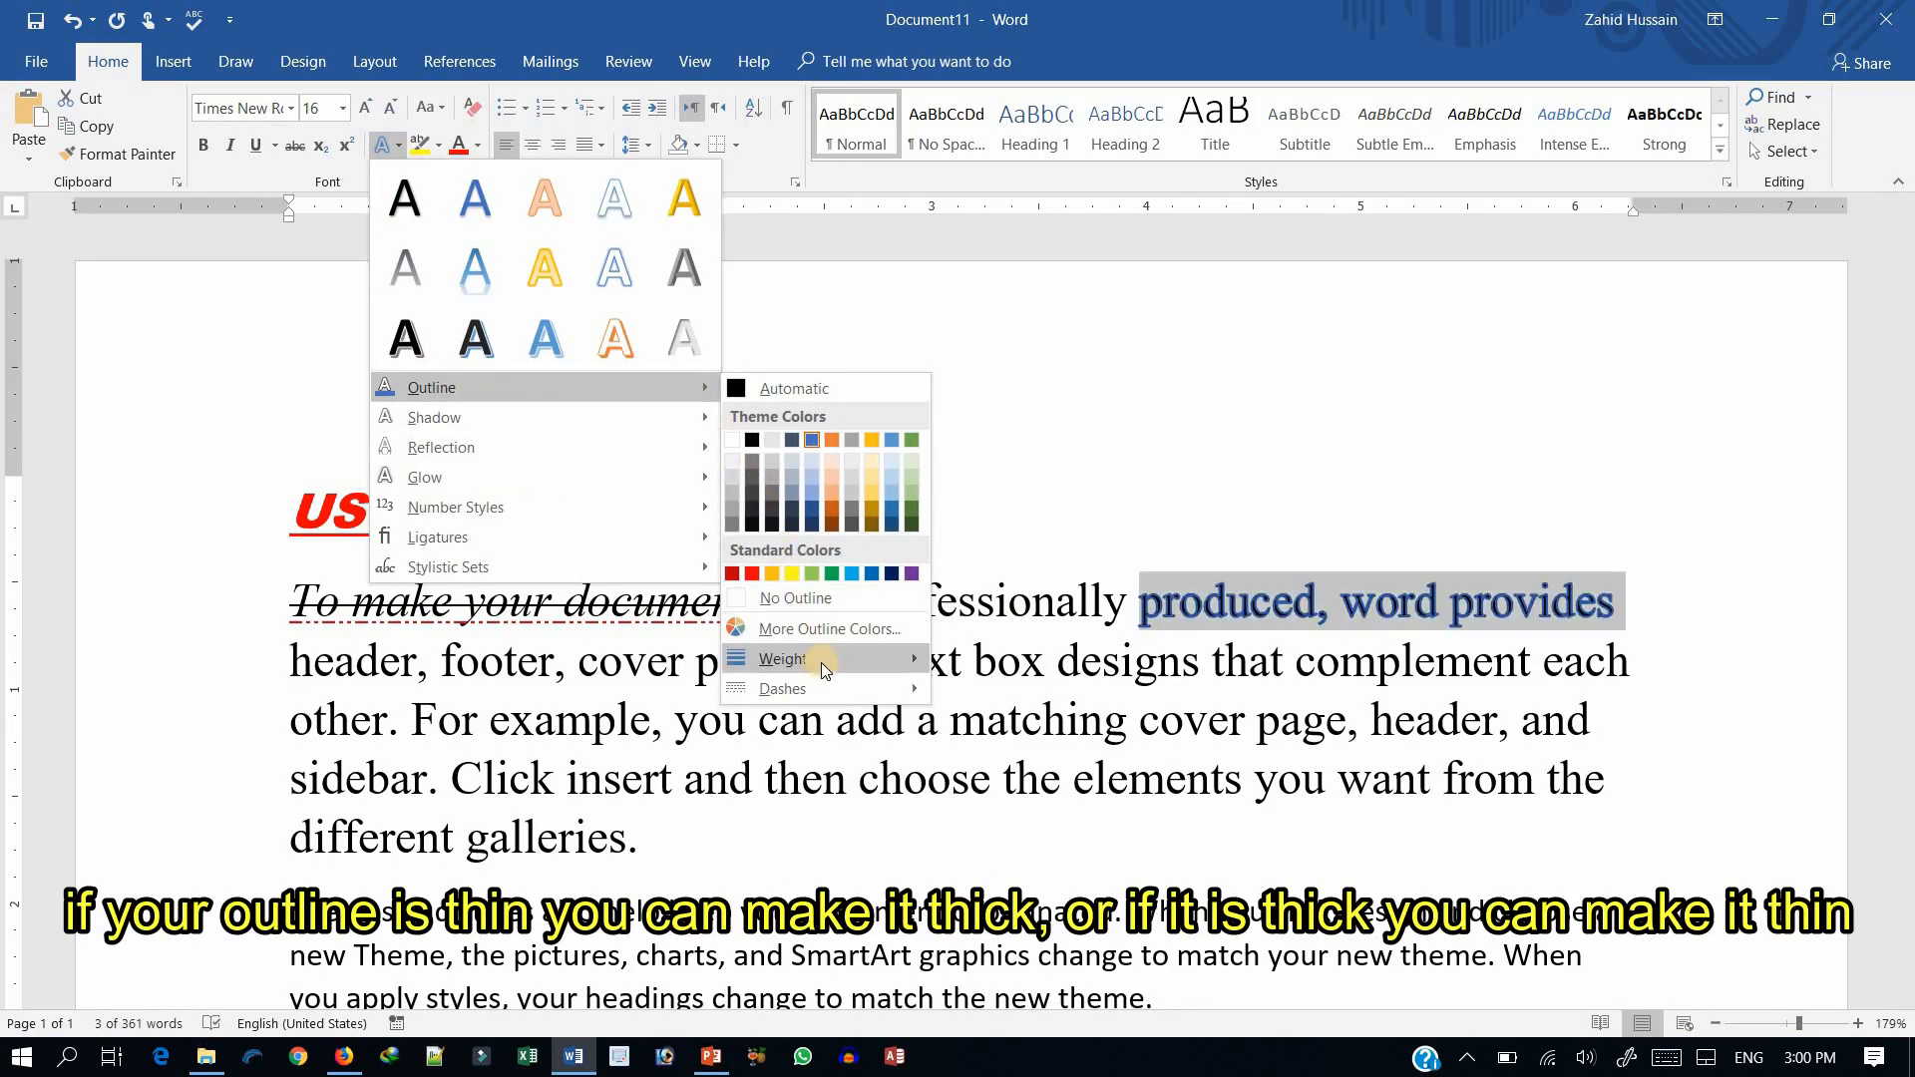
{"action": "mouse_move", "coordinate": [826, 664]}
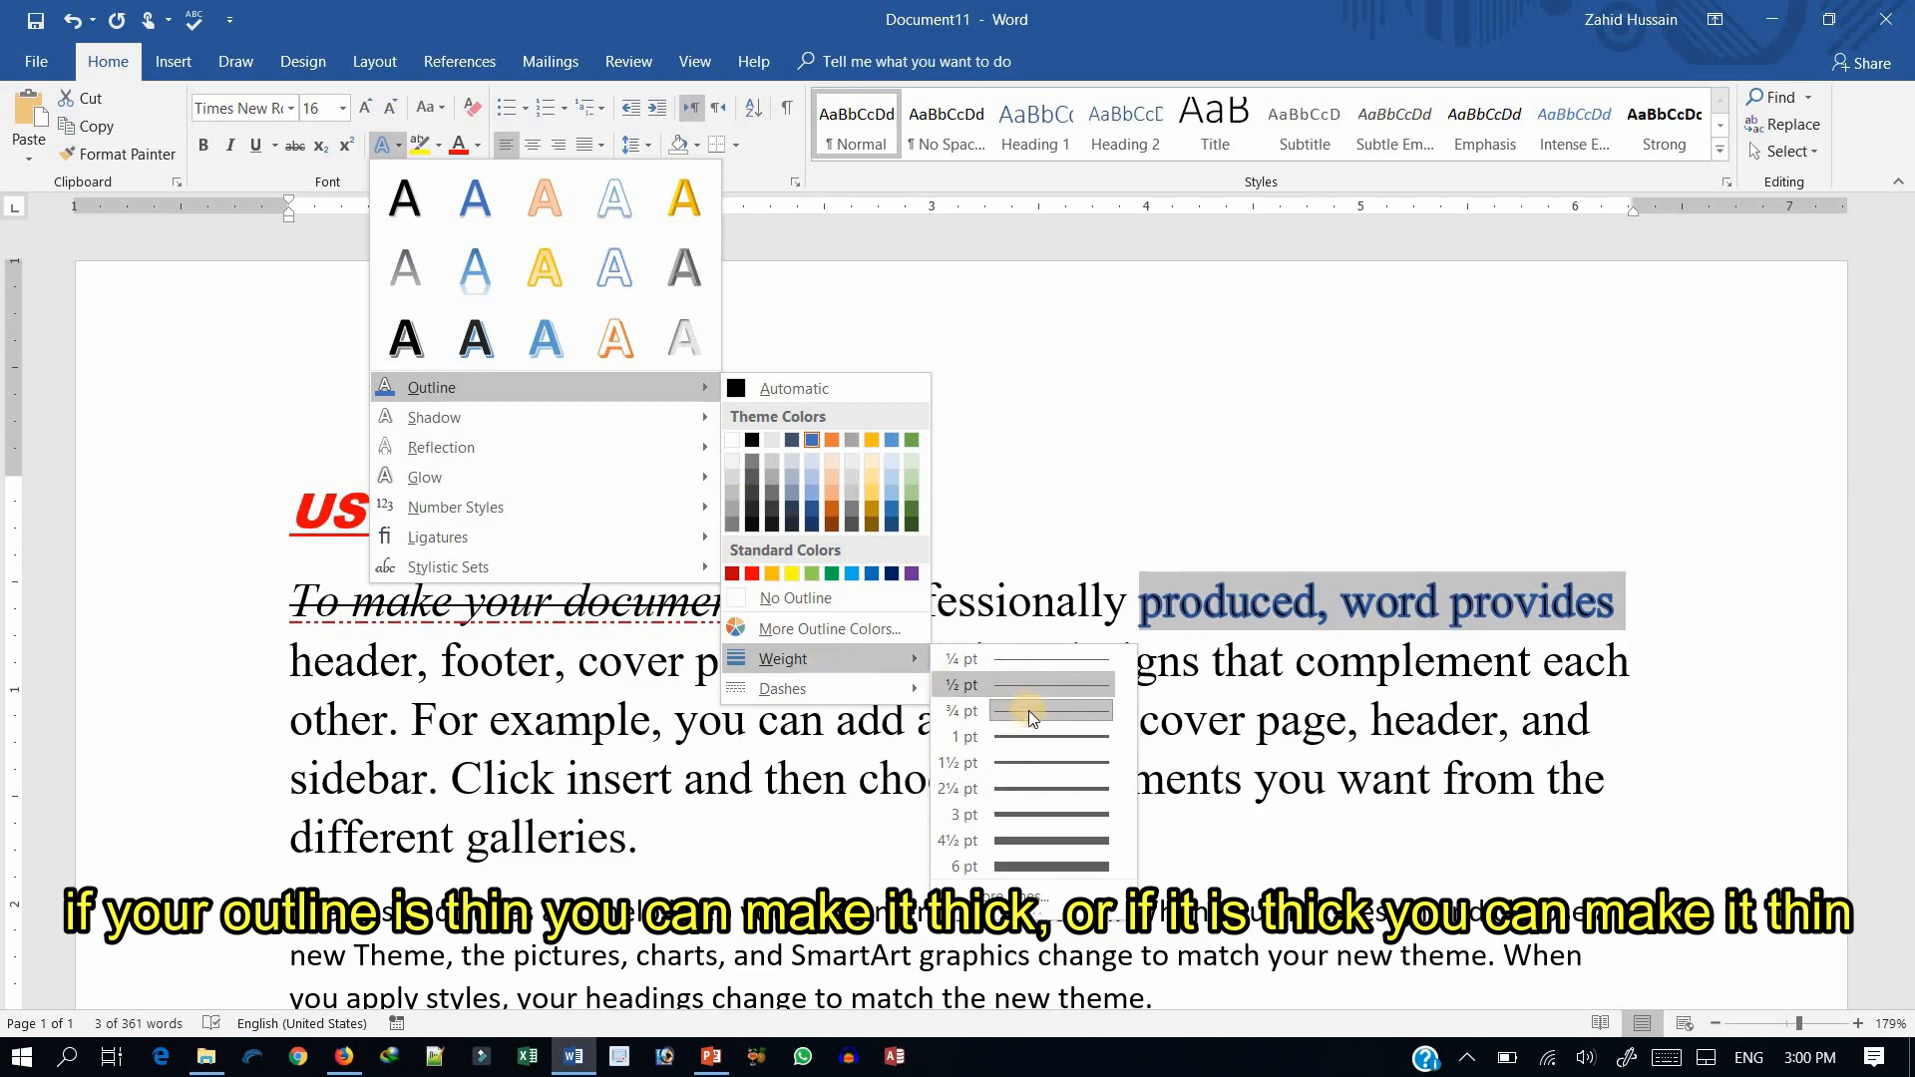
{"action": "left_click", "coordinate": [1056, 660]}
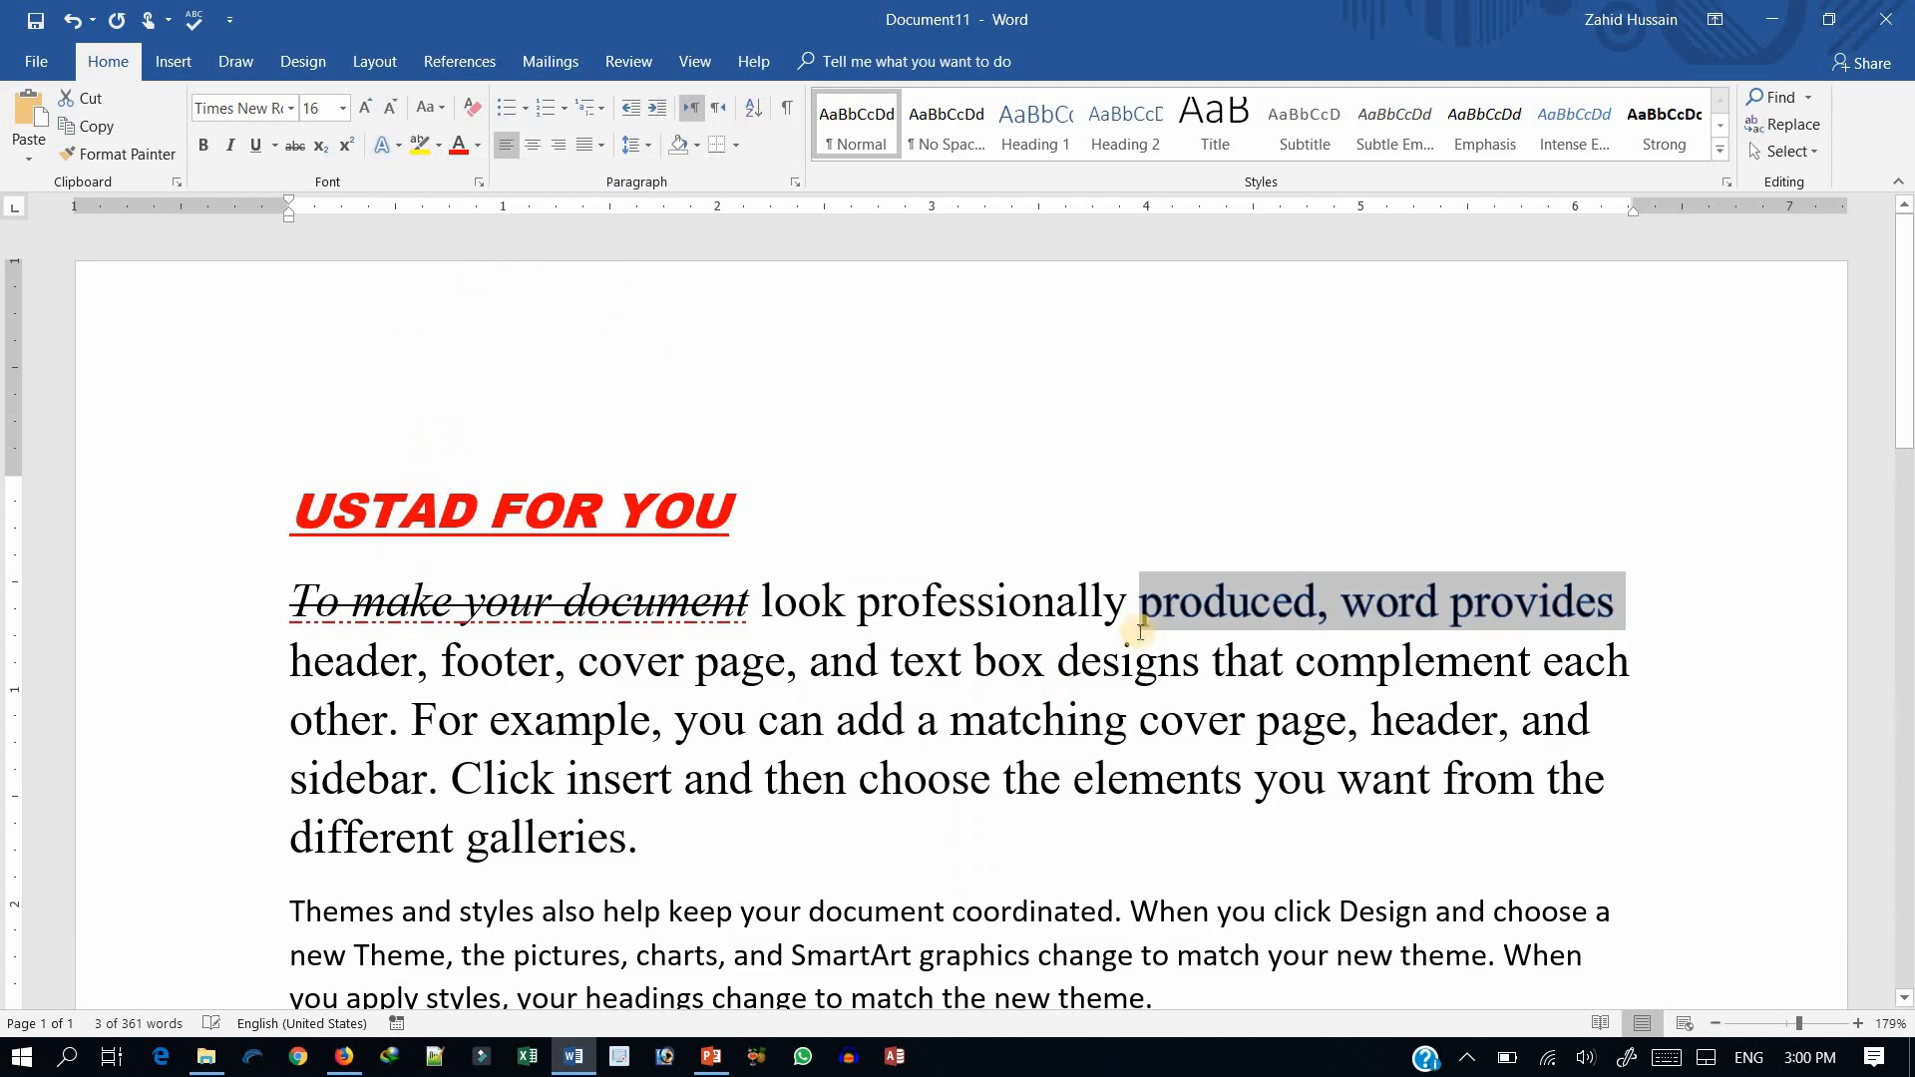
- Apply the second Perspective shadow variation to the words "produced, word provides" in the first paragraph
{"action": "left_click", "coordinate": [400, 149]}
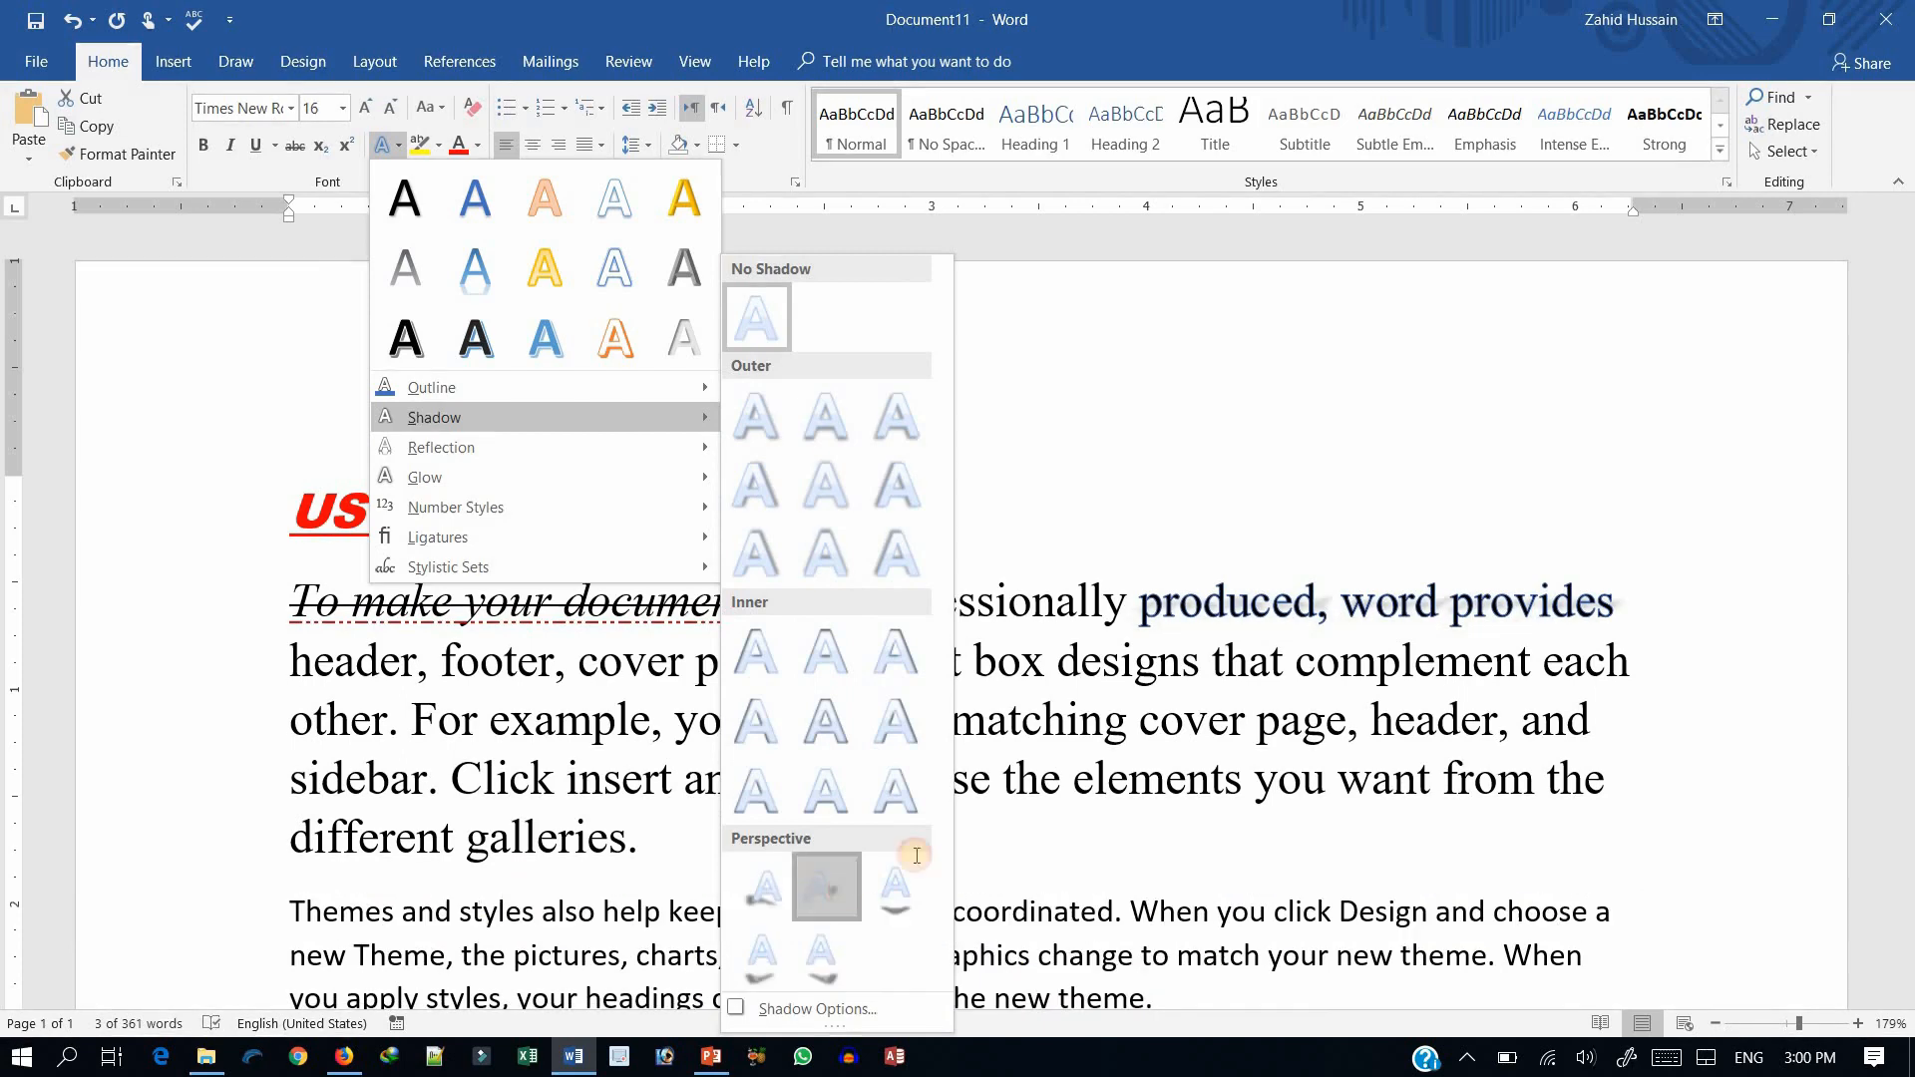
{"action": "left_click", "coordinate": [824, 884]}
{"action": "left_click", "coordinate": [1309, 610]}
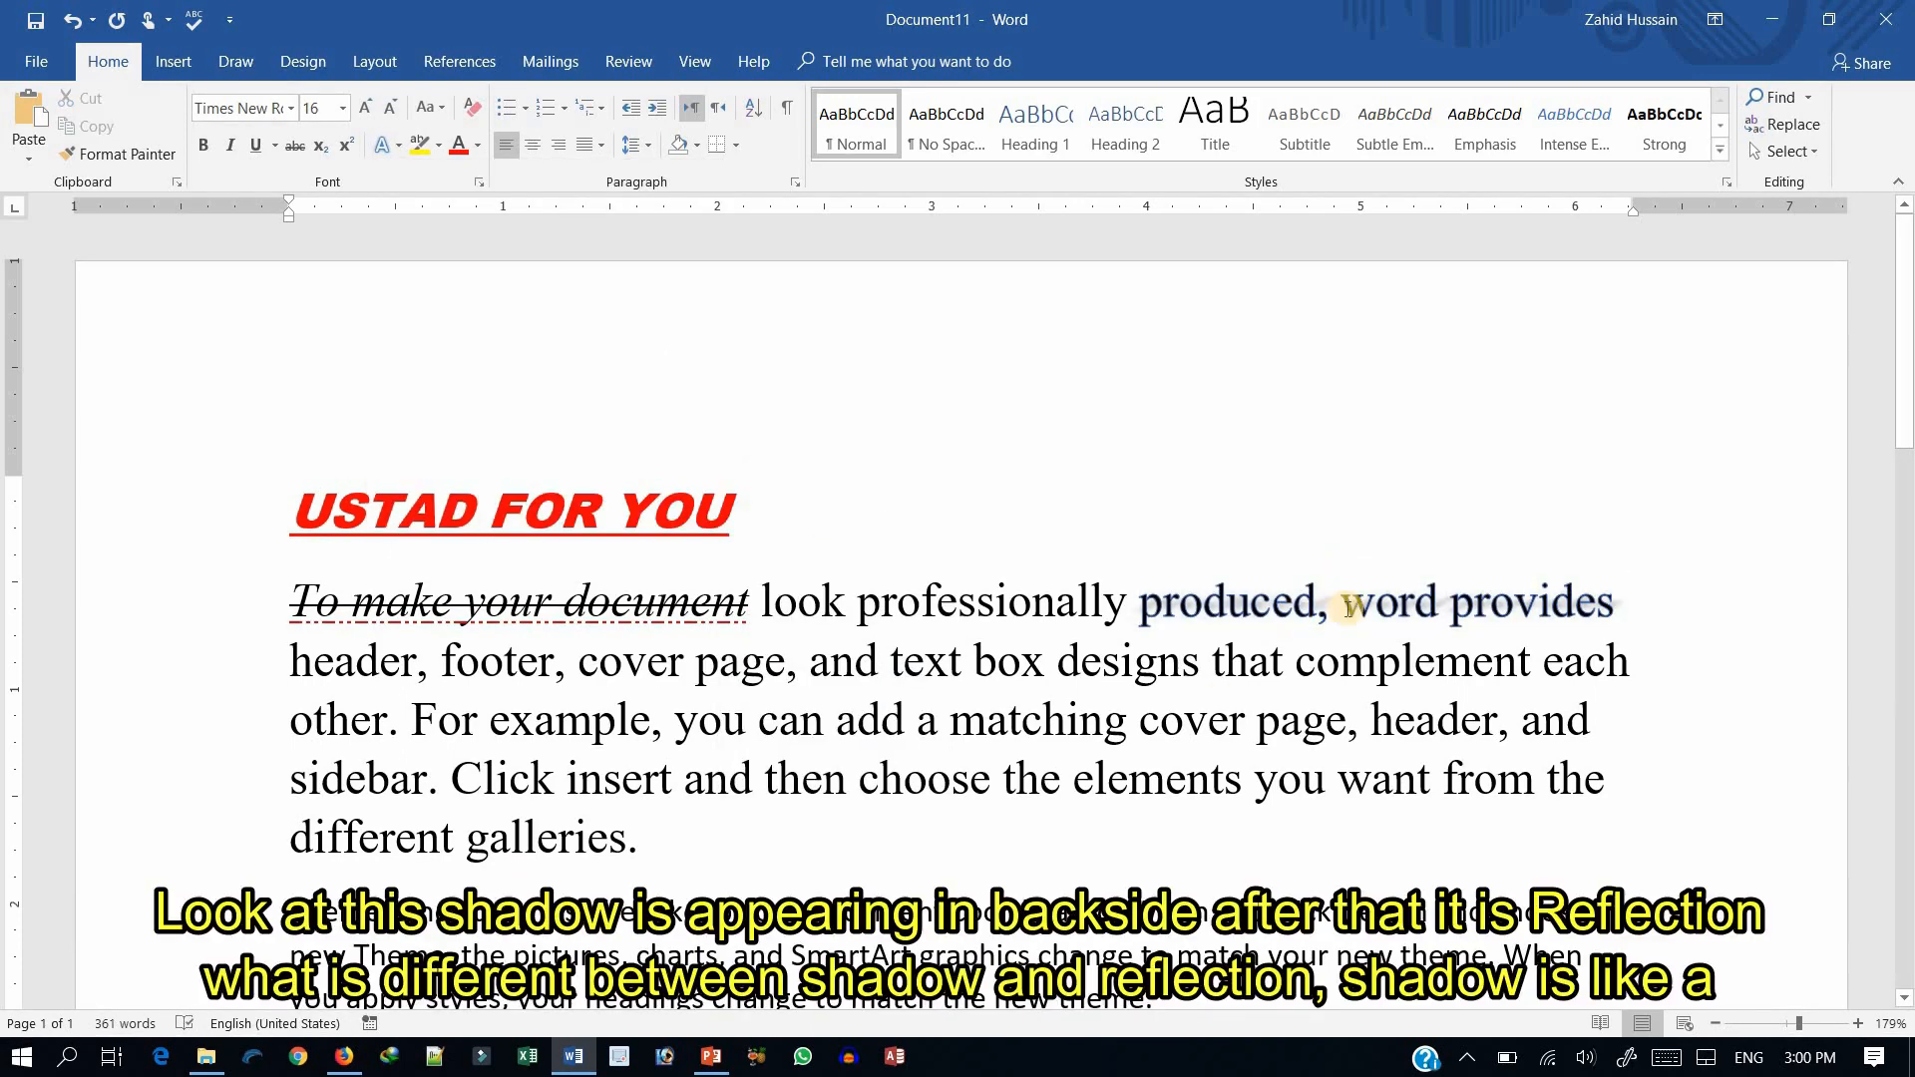
{"action": "left_click", "coordinate": [380, 146]}
{"action": "mouse_move", "coordinate": [493, 447]}
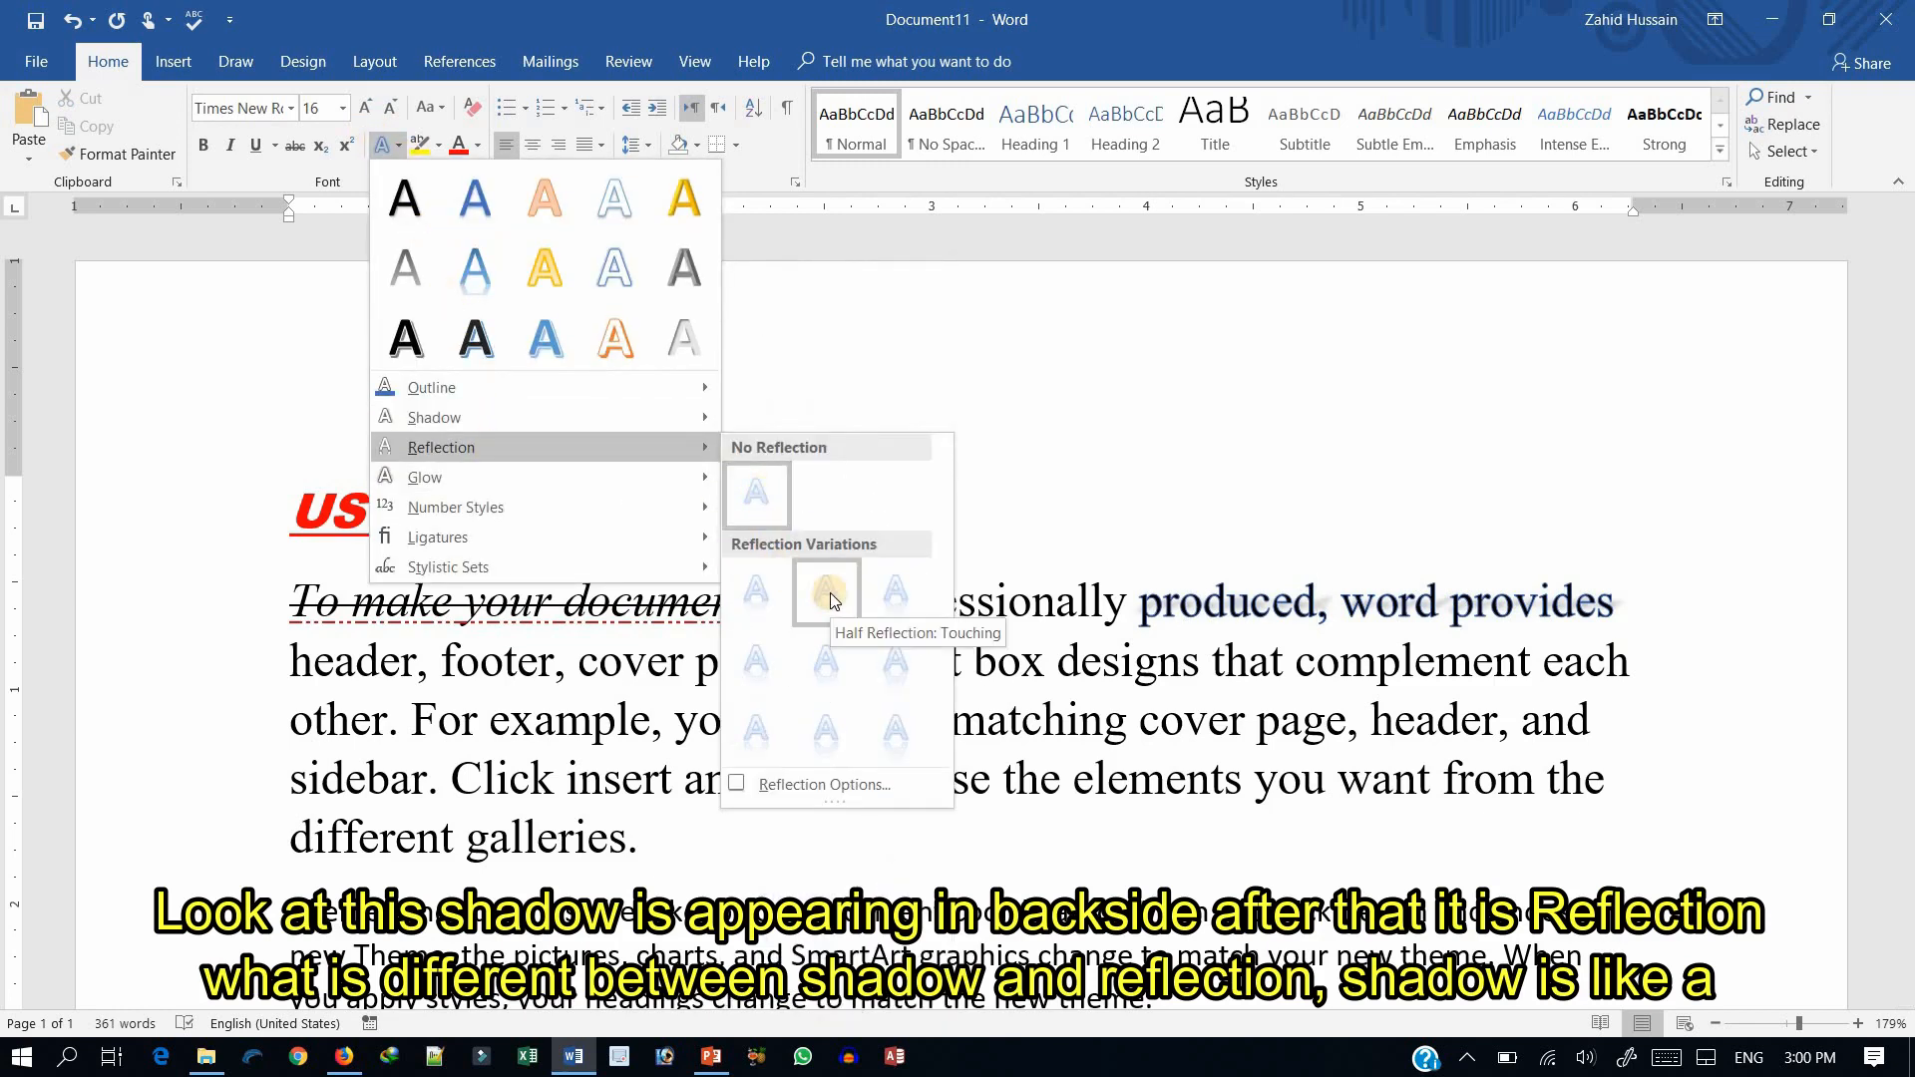
{"action": "left_click", "coordinate": [768, 591]}
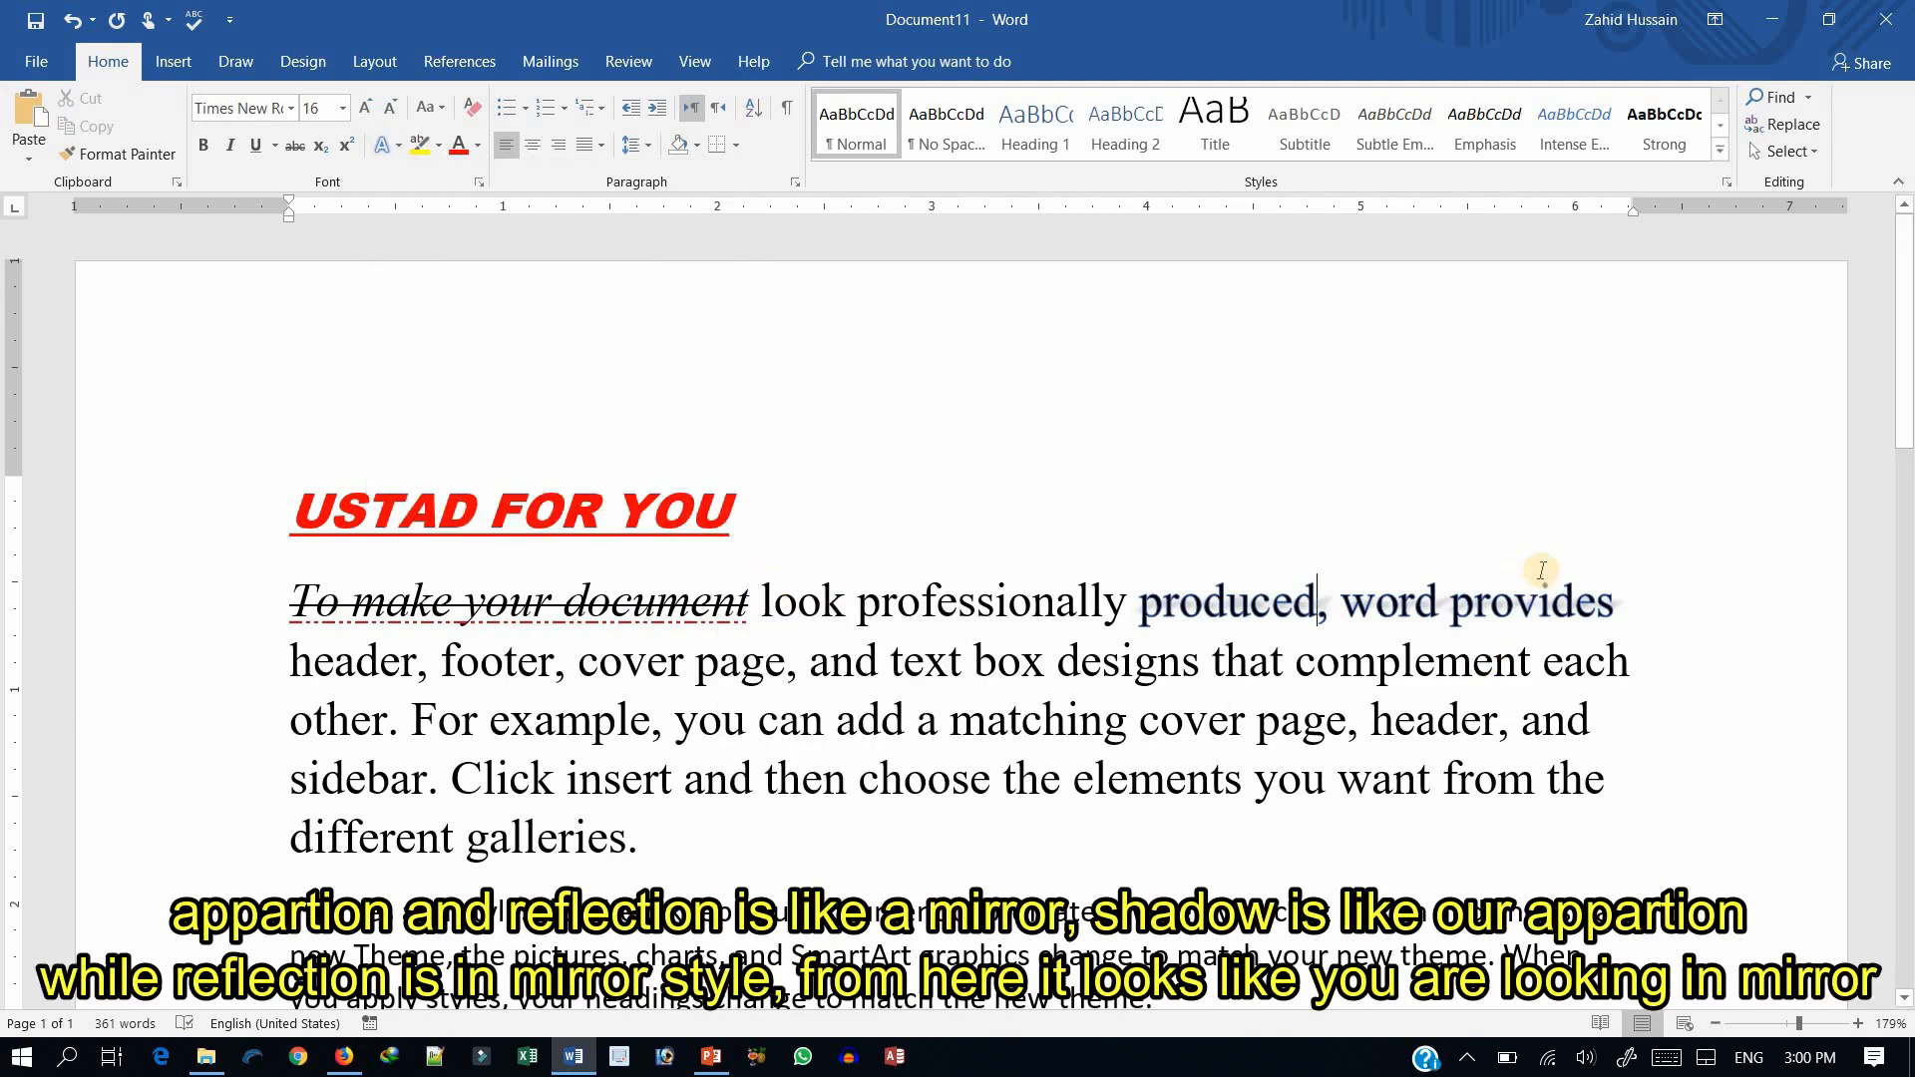
- Apply the first reflection variation in the gallery's second row to the words "produced, word provides"
{"action": "left_click_drag", "start_coordinate": [1606, 602], "coordinate": [1138, 603]}
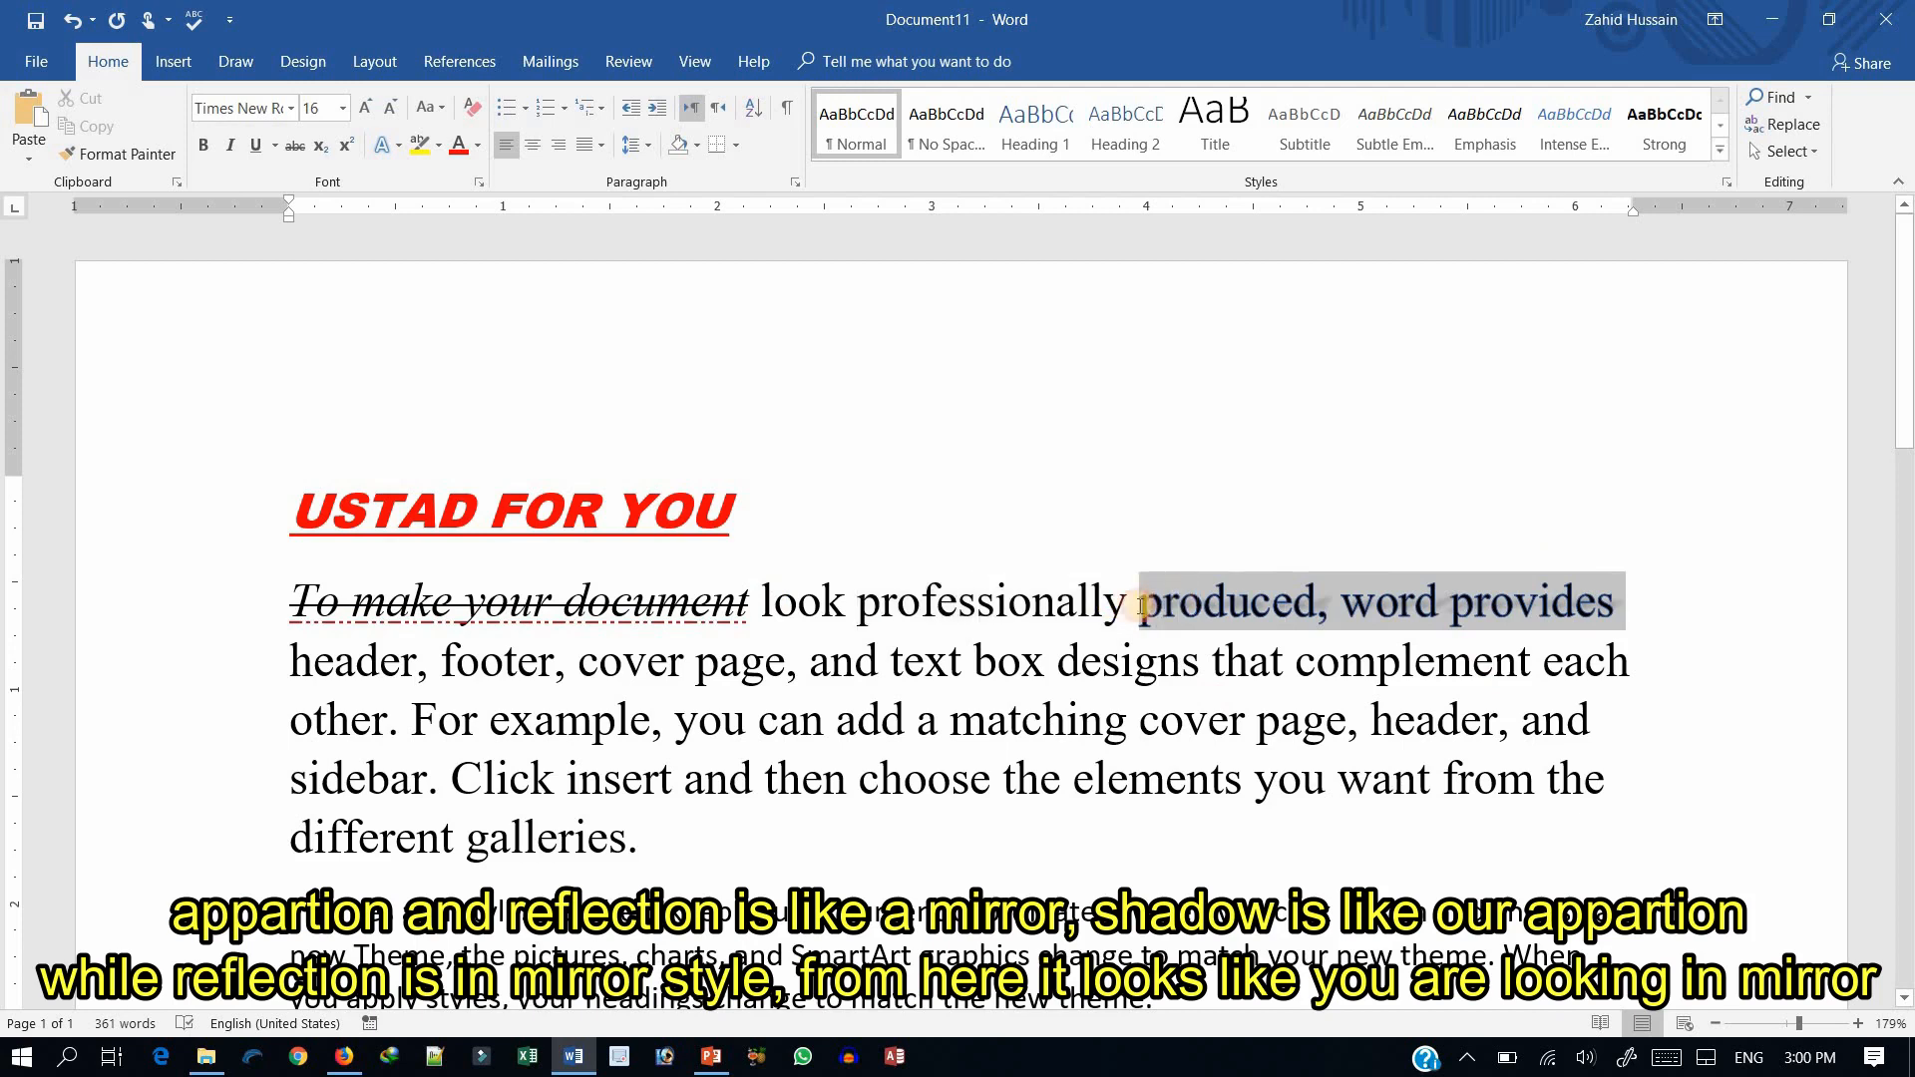
{"action": "left_click", "coordinate": [399, 144]}
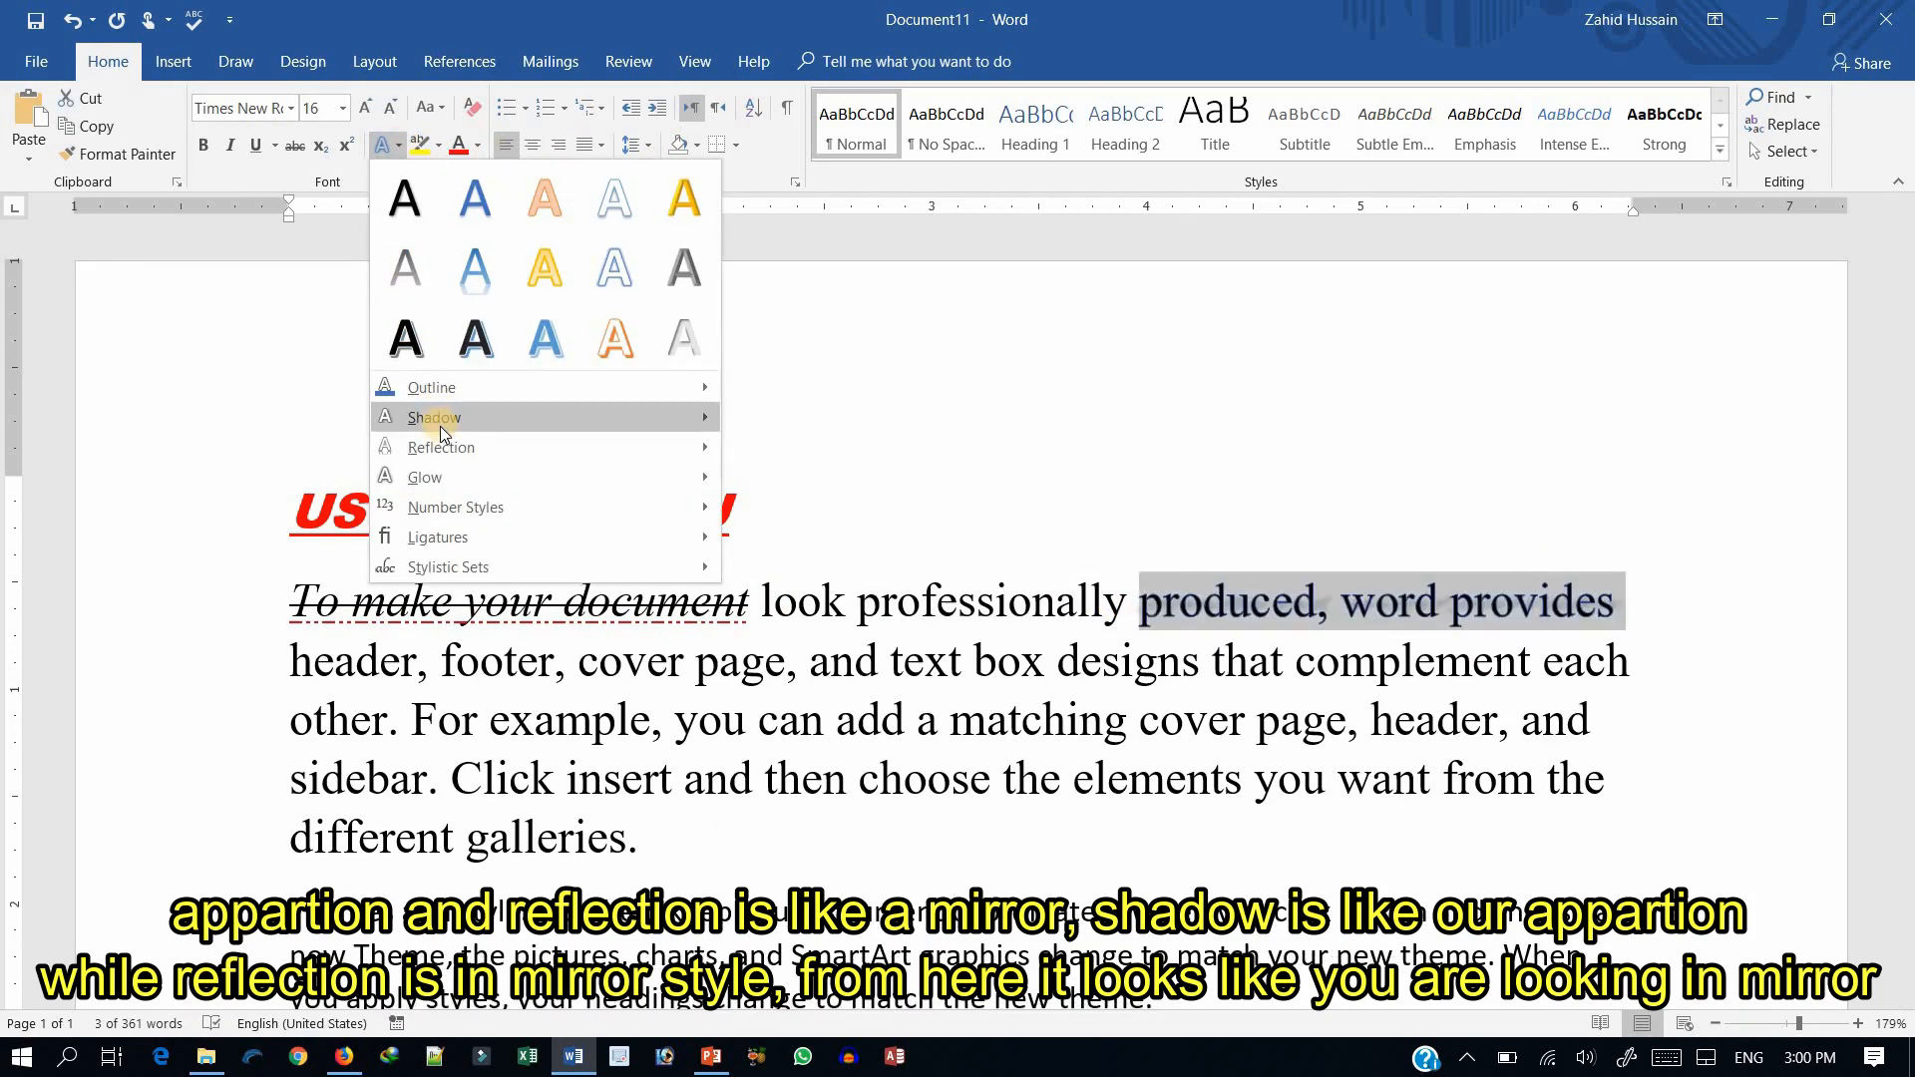
{"action": "mouse_move", "coordinate": [440, 427]}
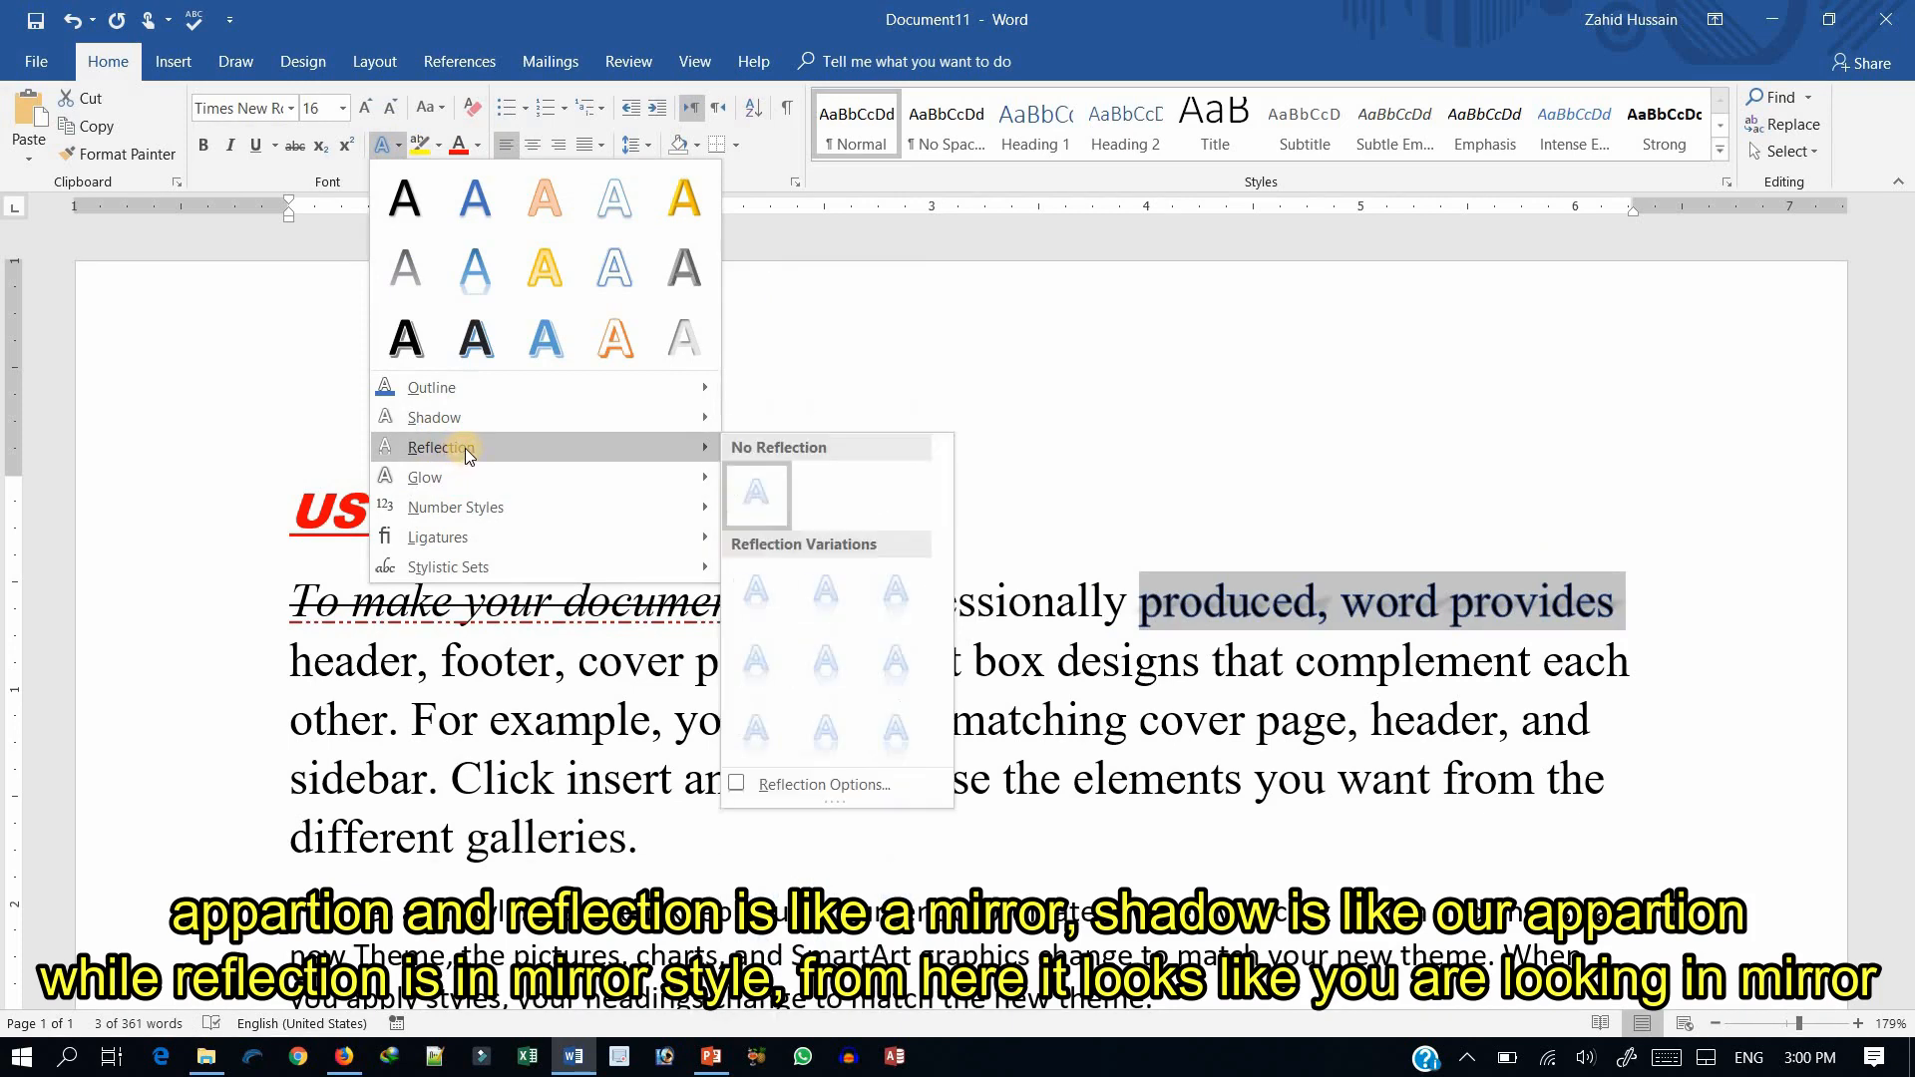
{"action": "left_click", "coordinate": [756, 661]}
{"action": "left_click", "coordinate": [1193, 639]}
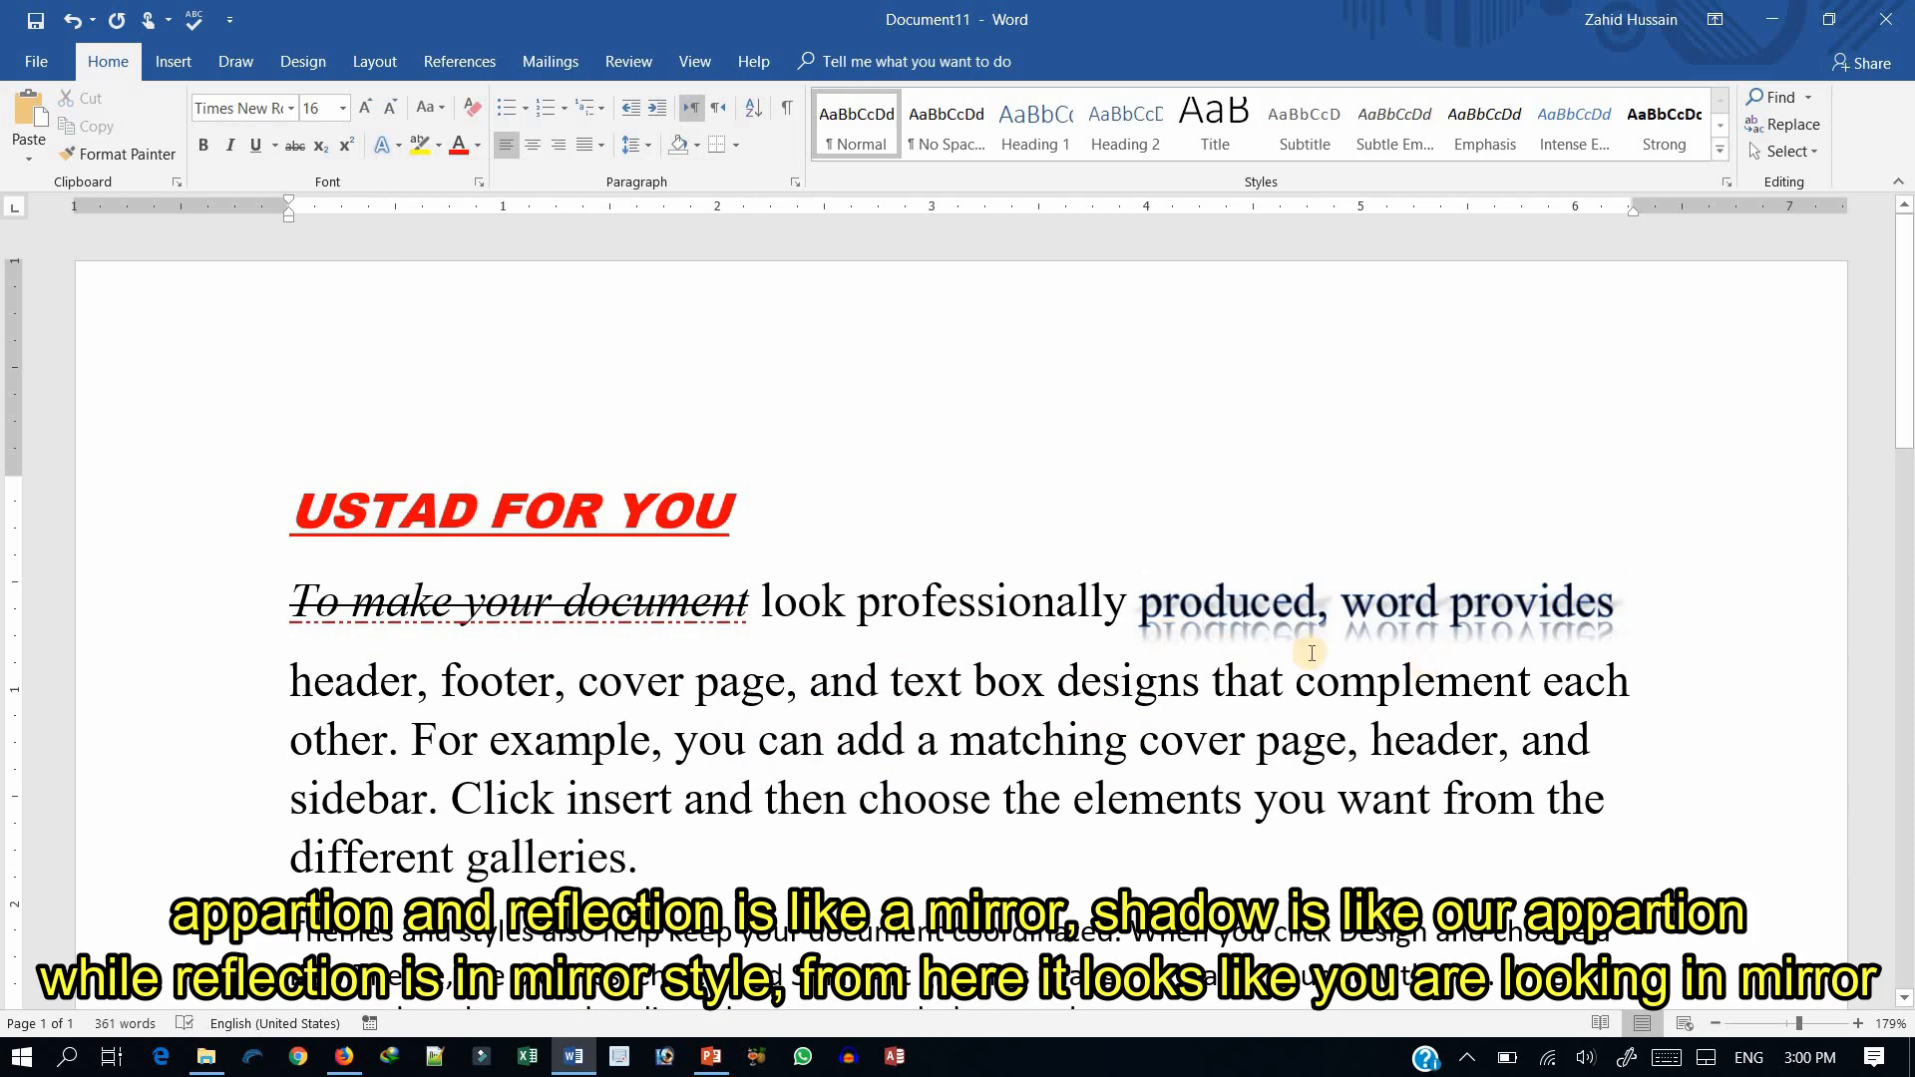
- Apply a yellow glow variation from the gallery's third row to the word "produced" in the first paragraph
{"action": "left_click", "coordinate": [393, 147]}
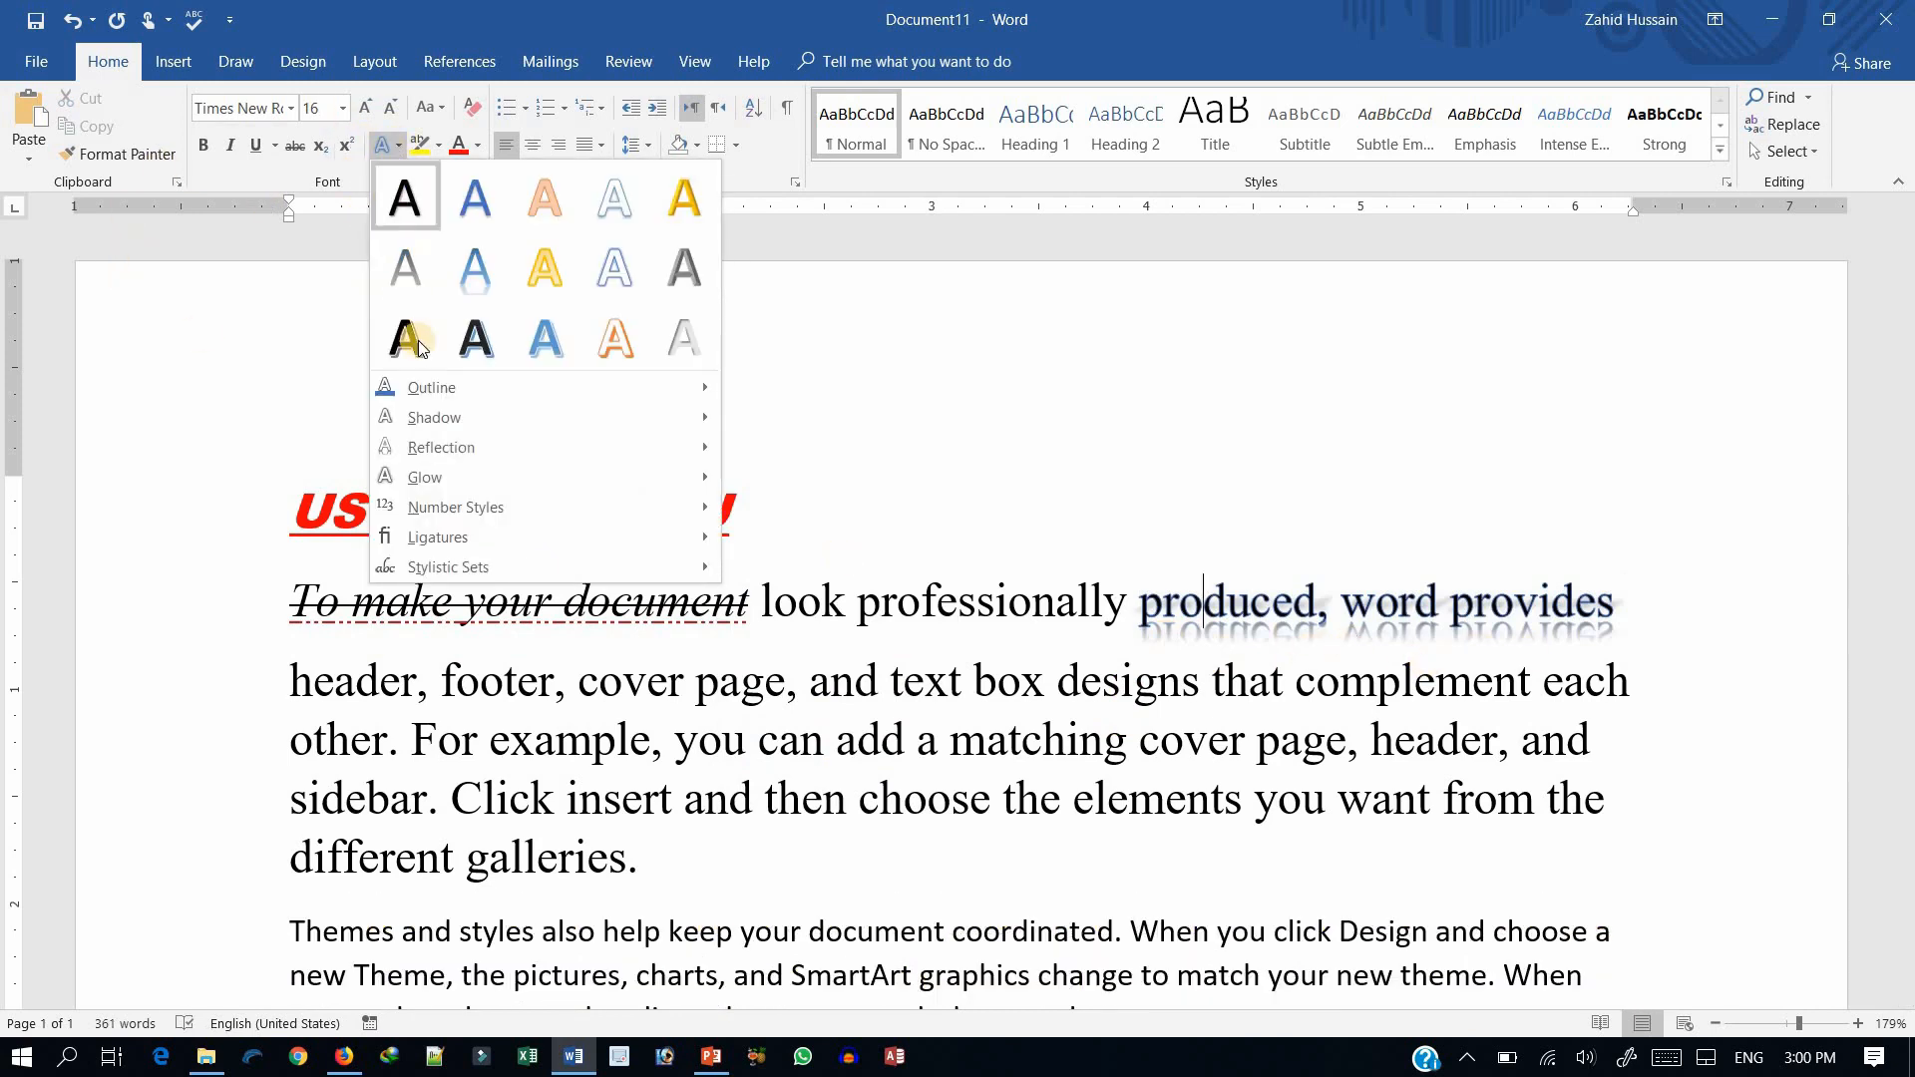
{"action": "mouse_move", "coordinate": [488, 477]}
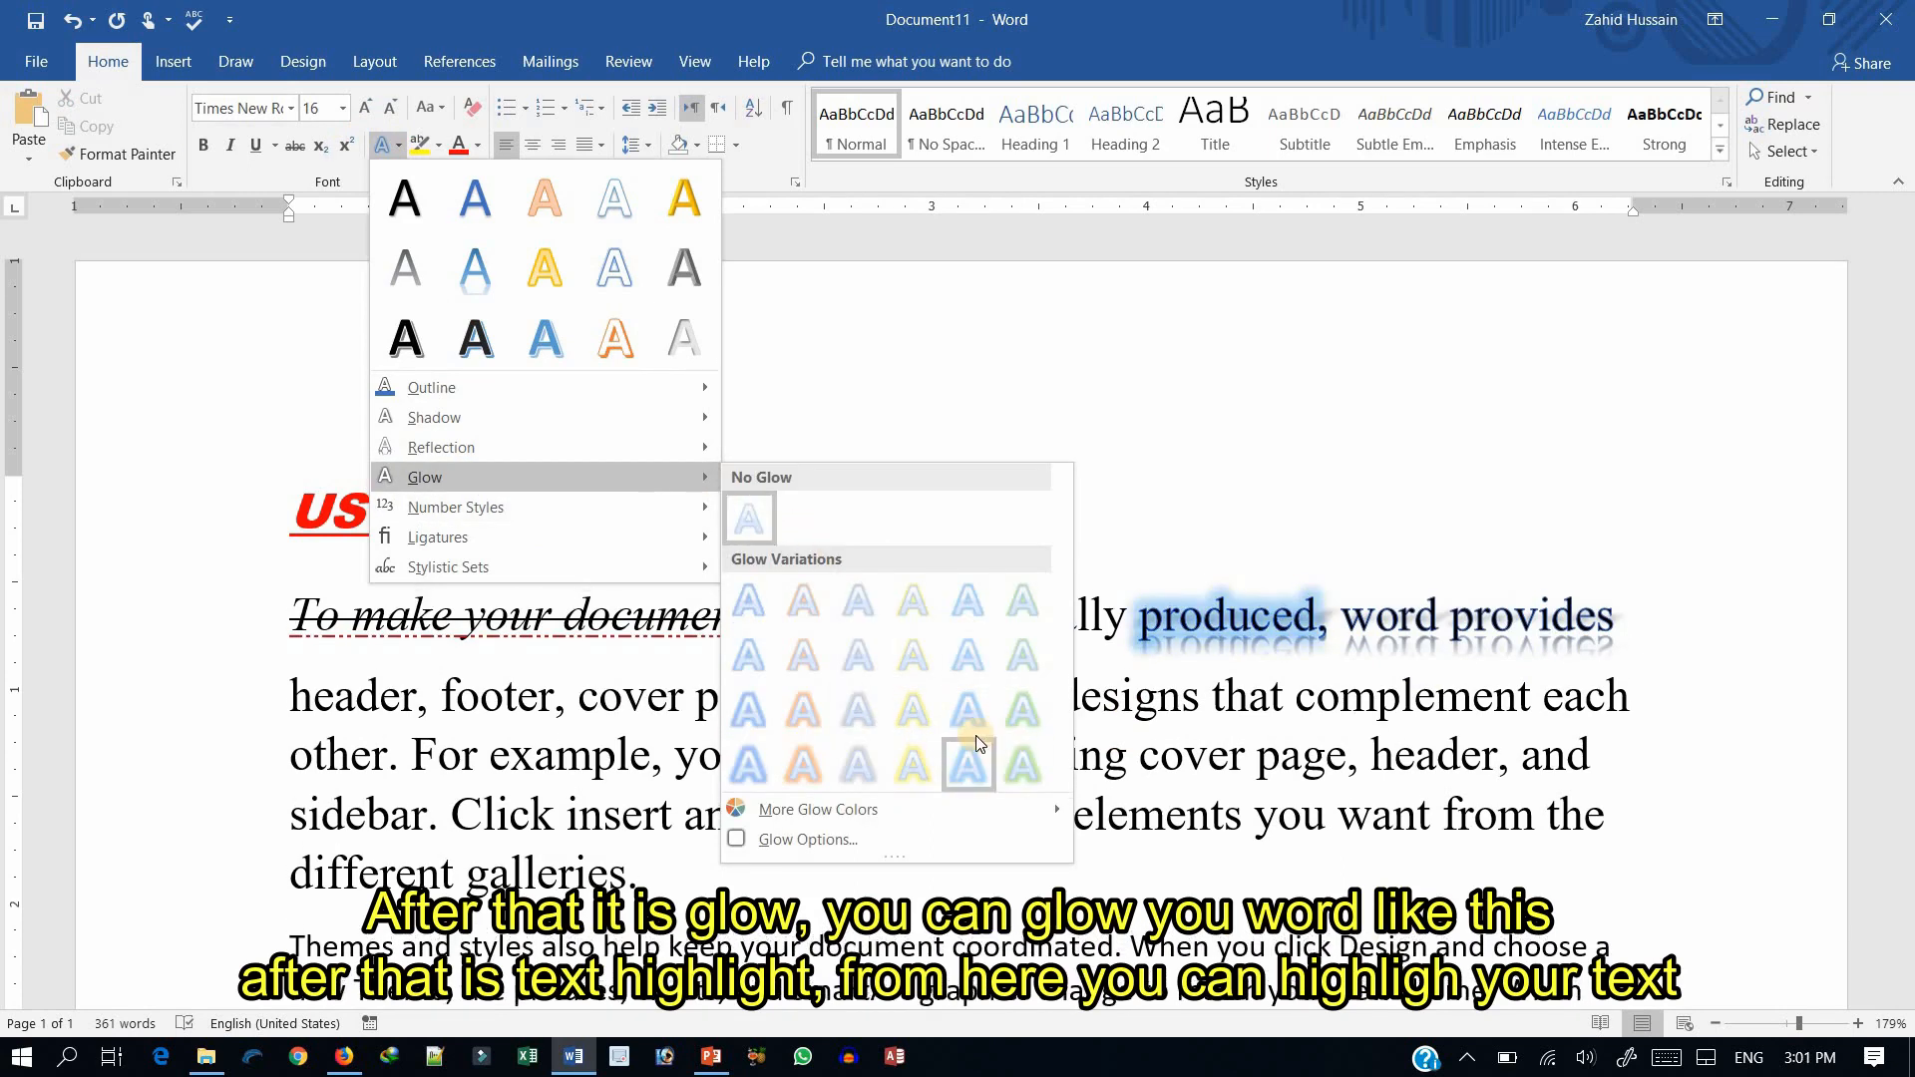
{"action": "left_click", "coordinate": [922, 711]}
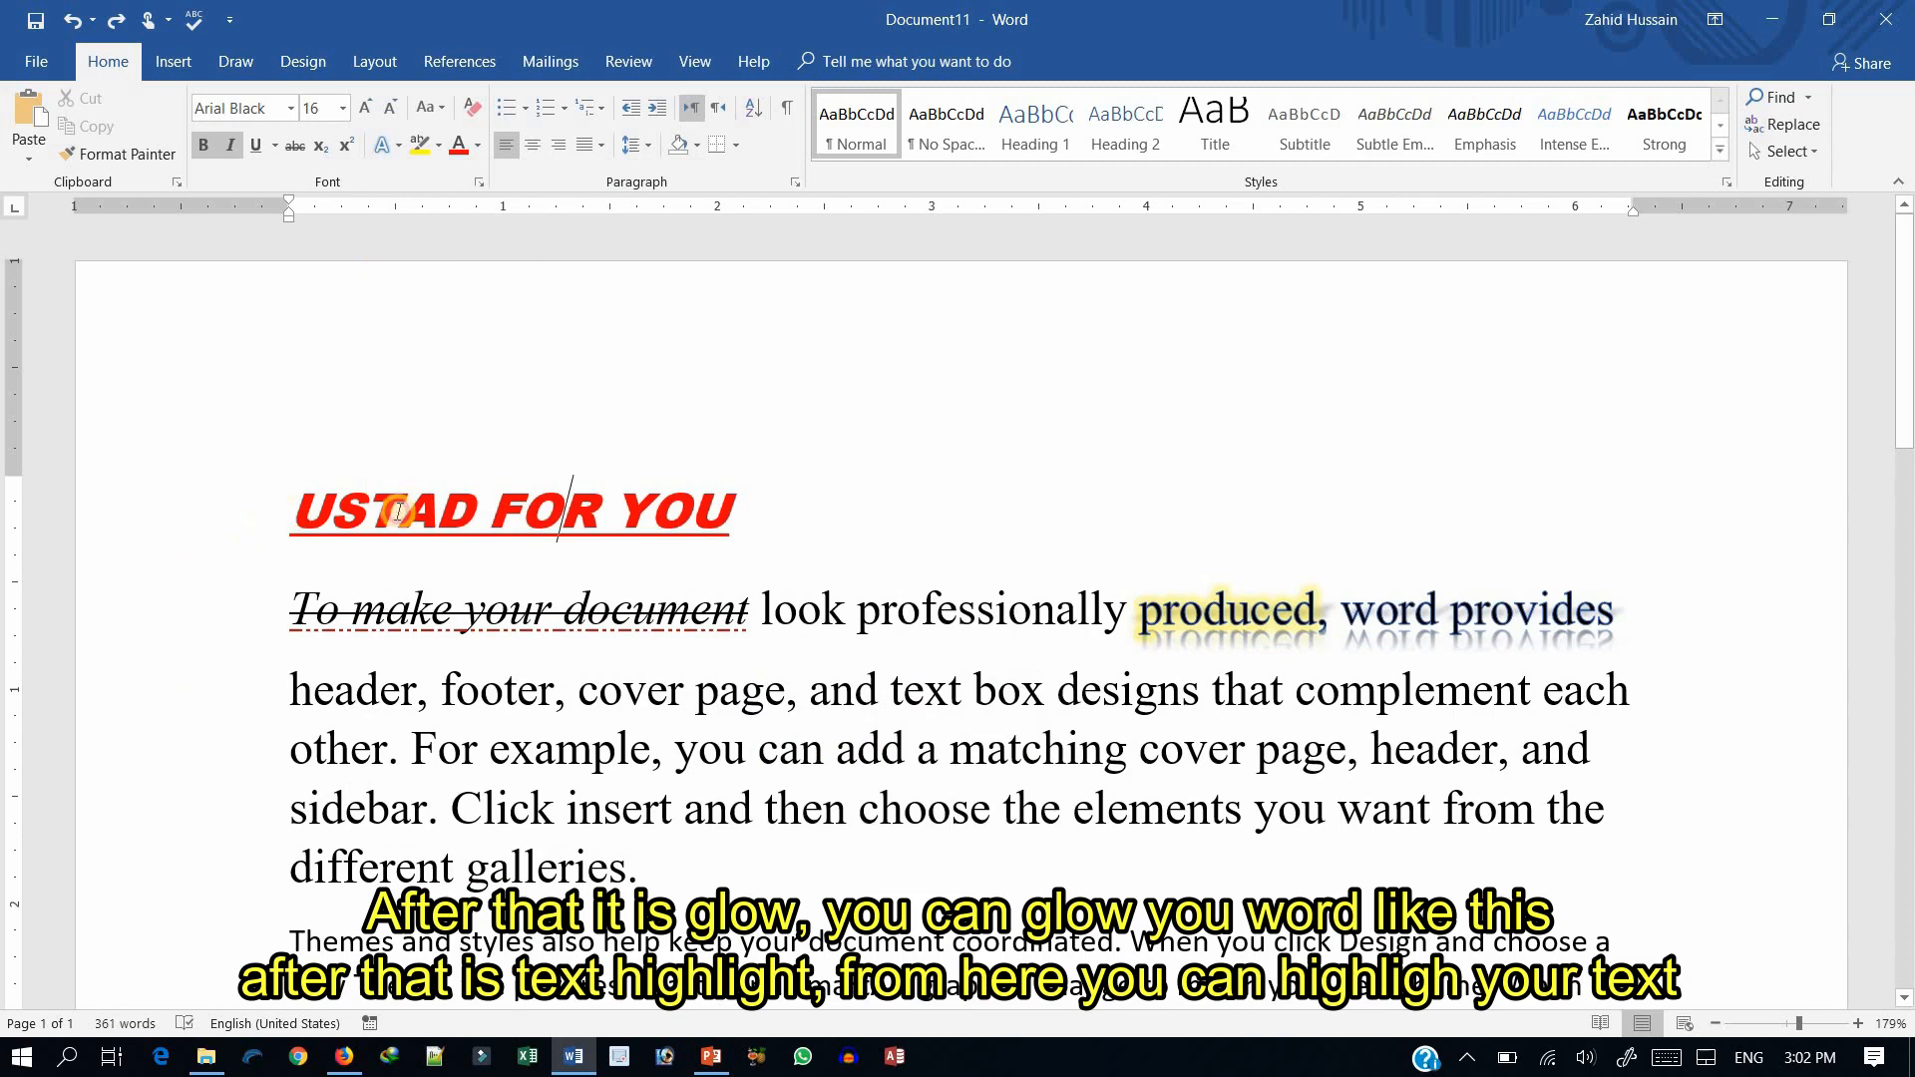
- Highlight the heading "USTAD FOR YOU" in yellow
{"action": "left_click_drag", "start_coordinate": [399, 513], "coordinate": [737, 533]}
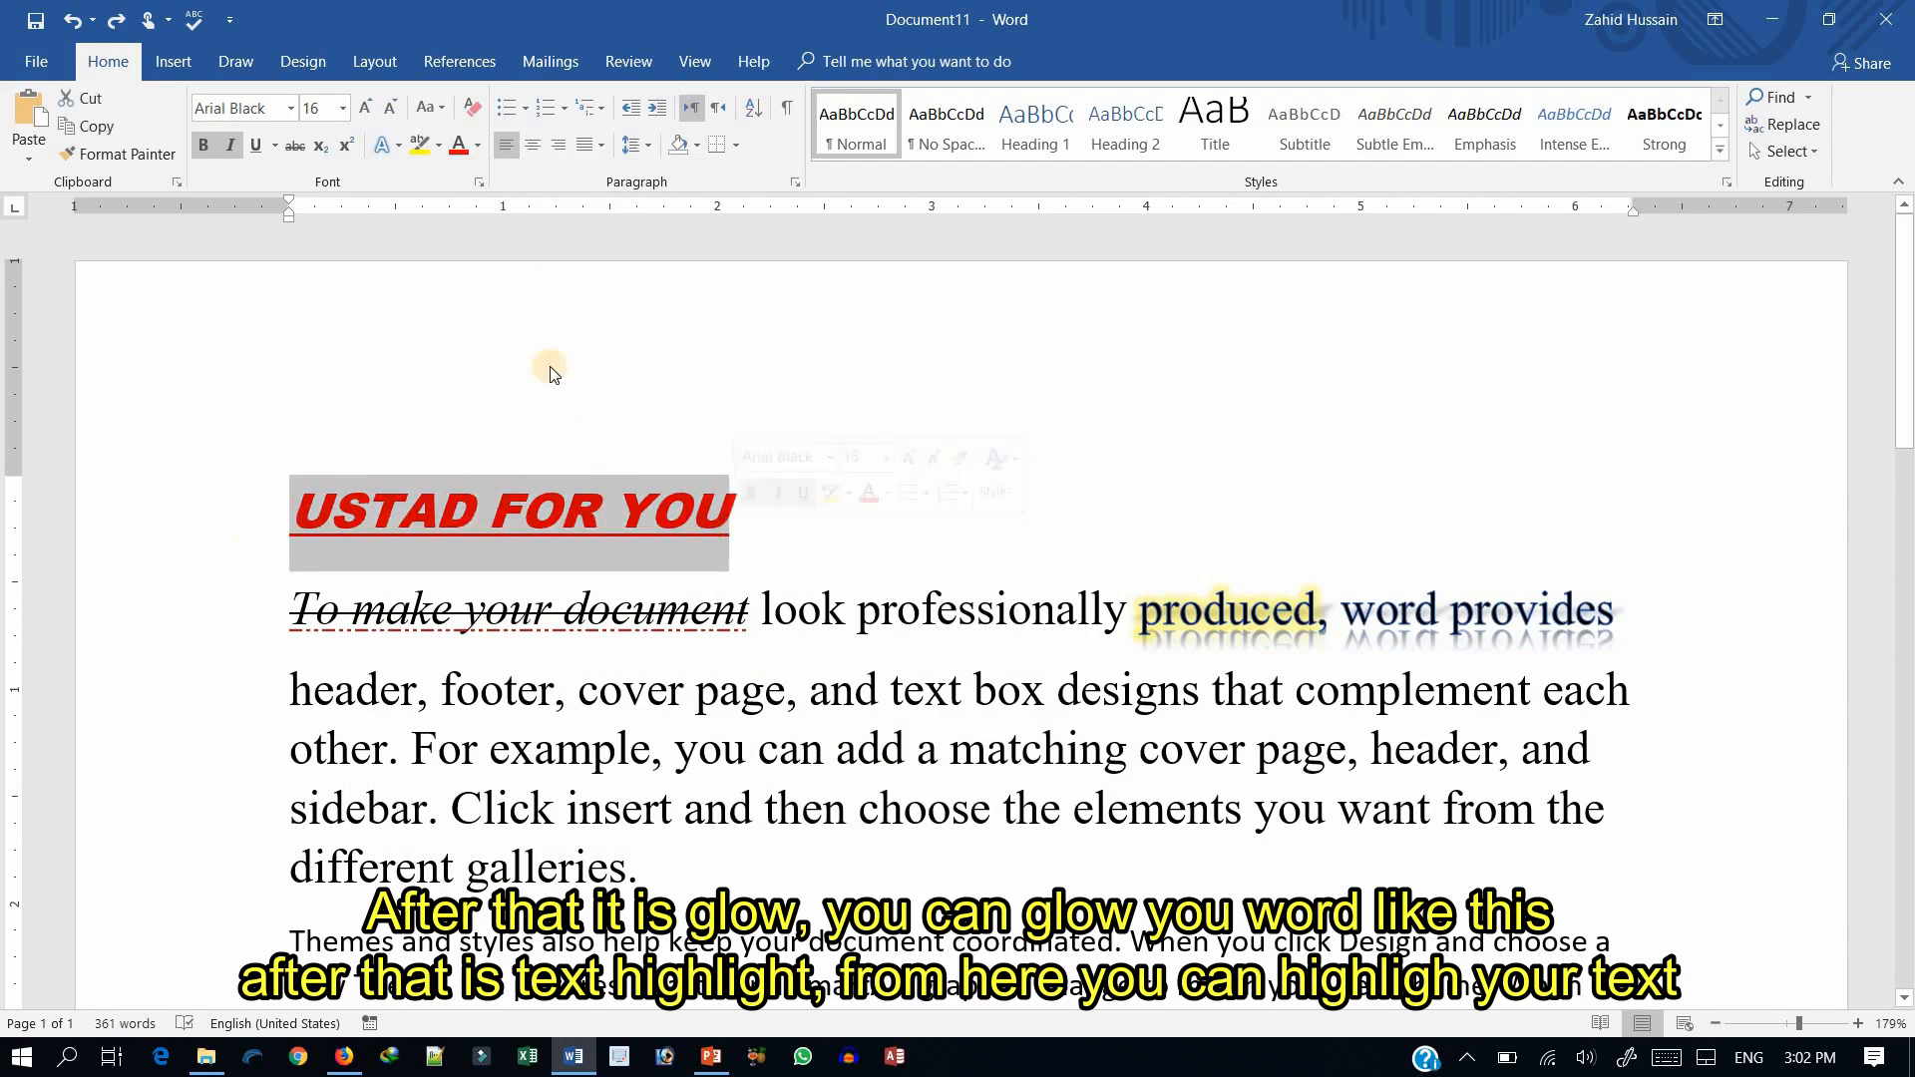
{"action": "left_click", "coordinate": [439, 146]}
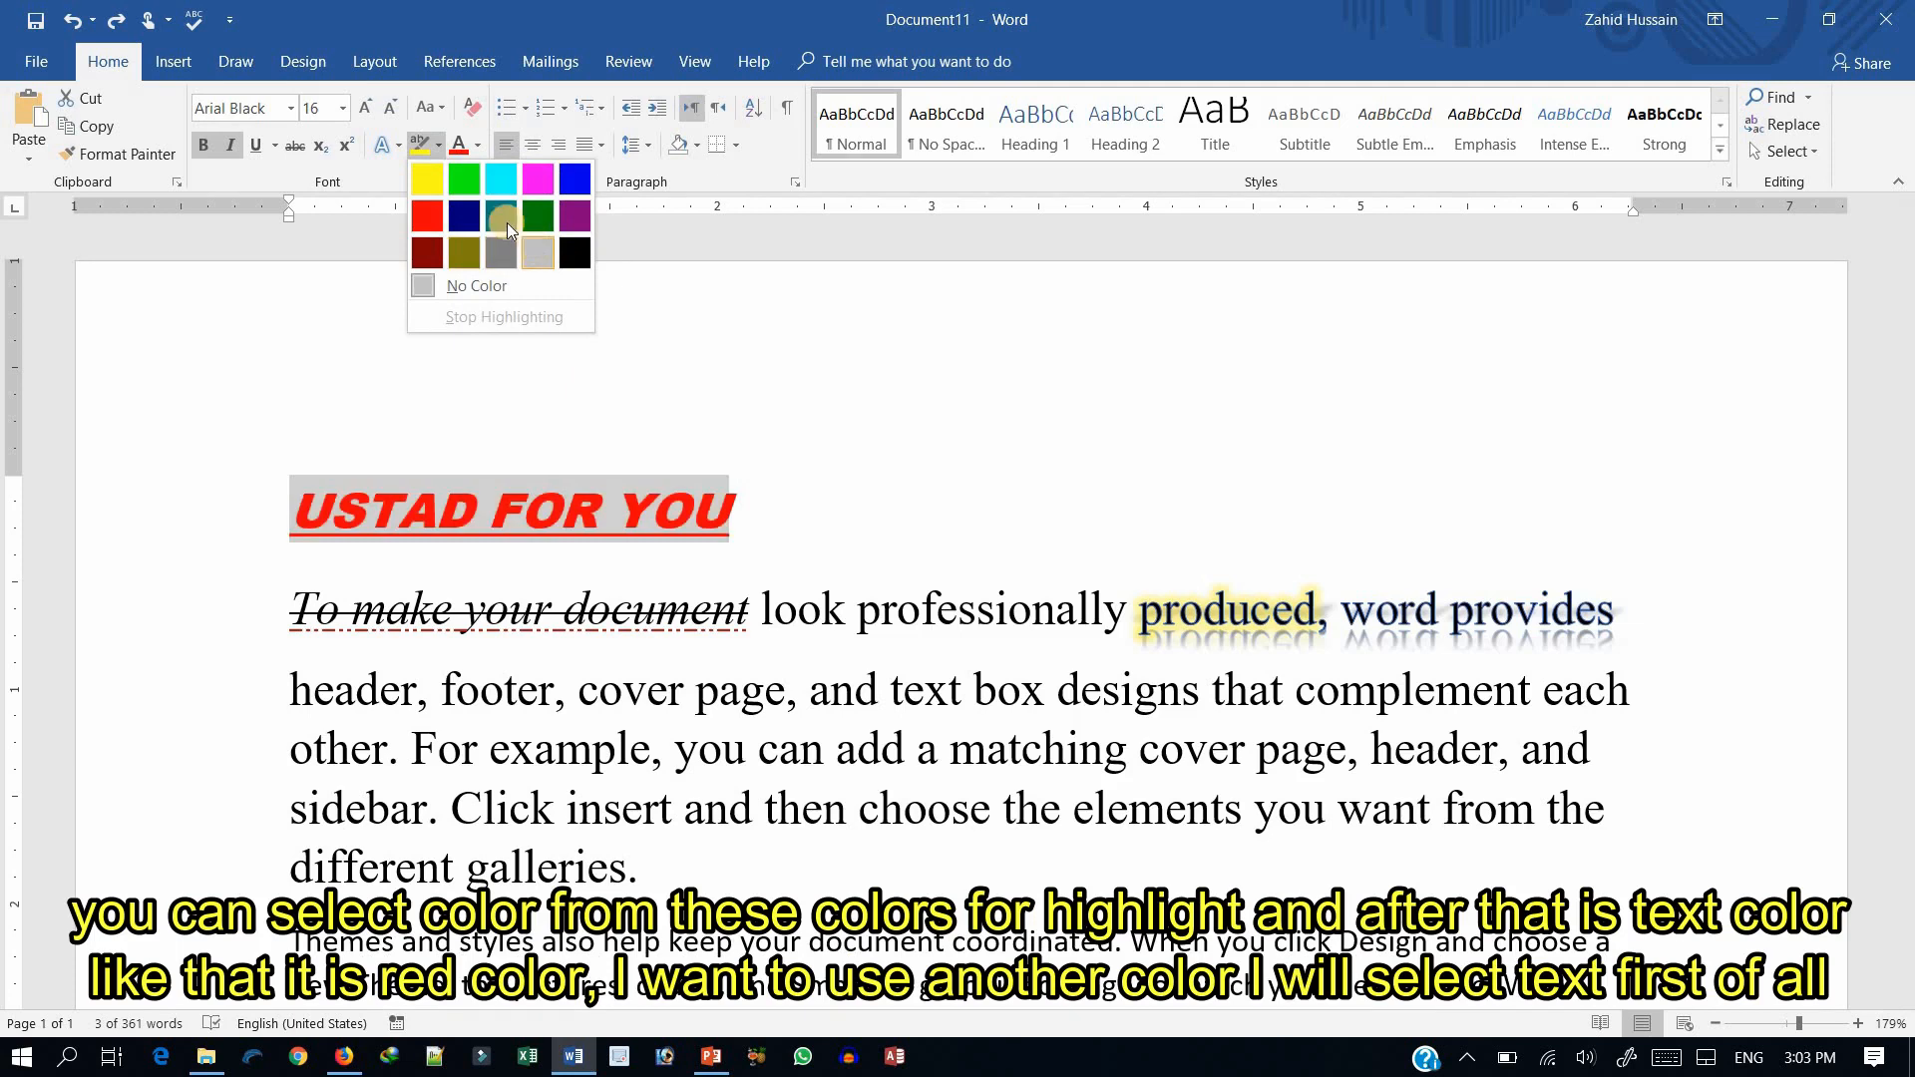
{"action": "left_click", "coordinate": [433, 183]}
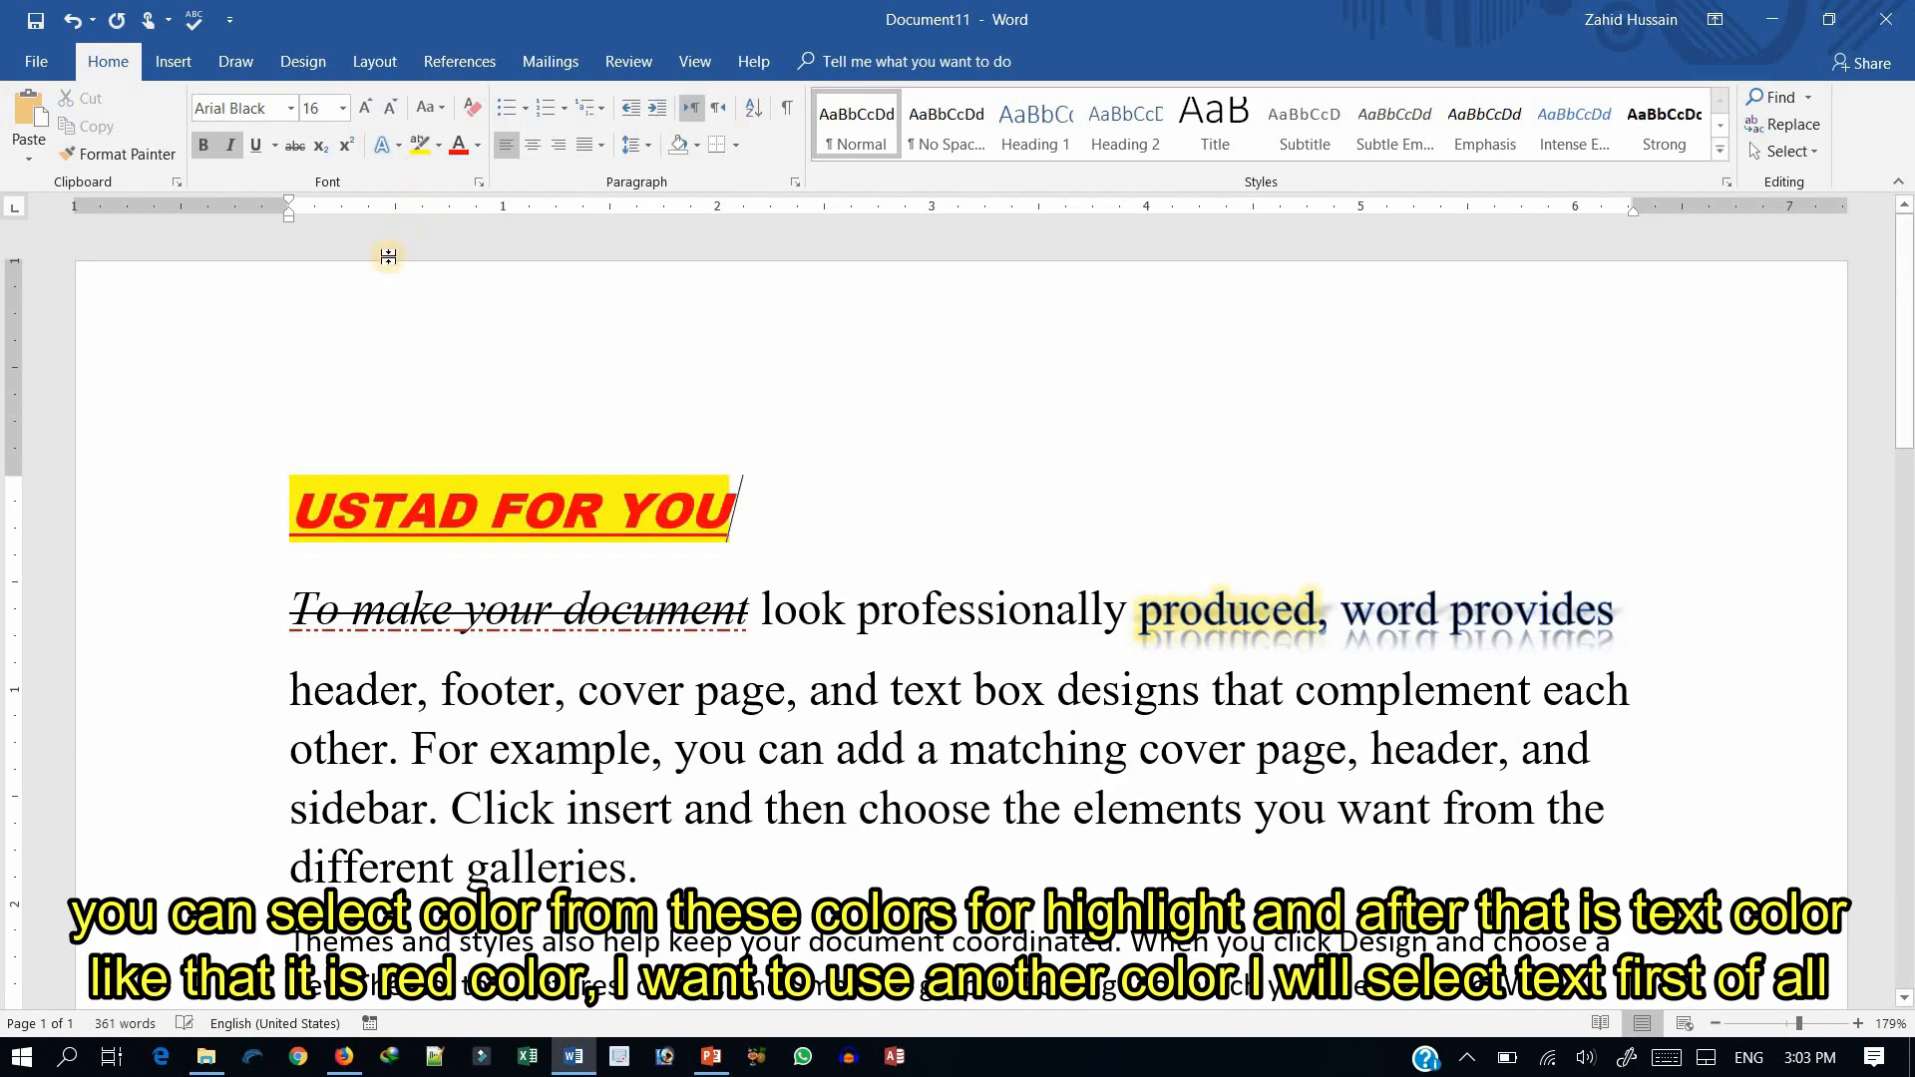
- Change the font color of the heading "USTAD FOR YOU" to a darker orange theme color
{"action": "left_click", "coordinate": [480, 147]}
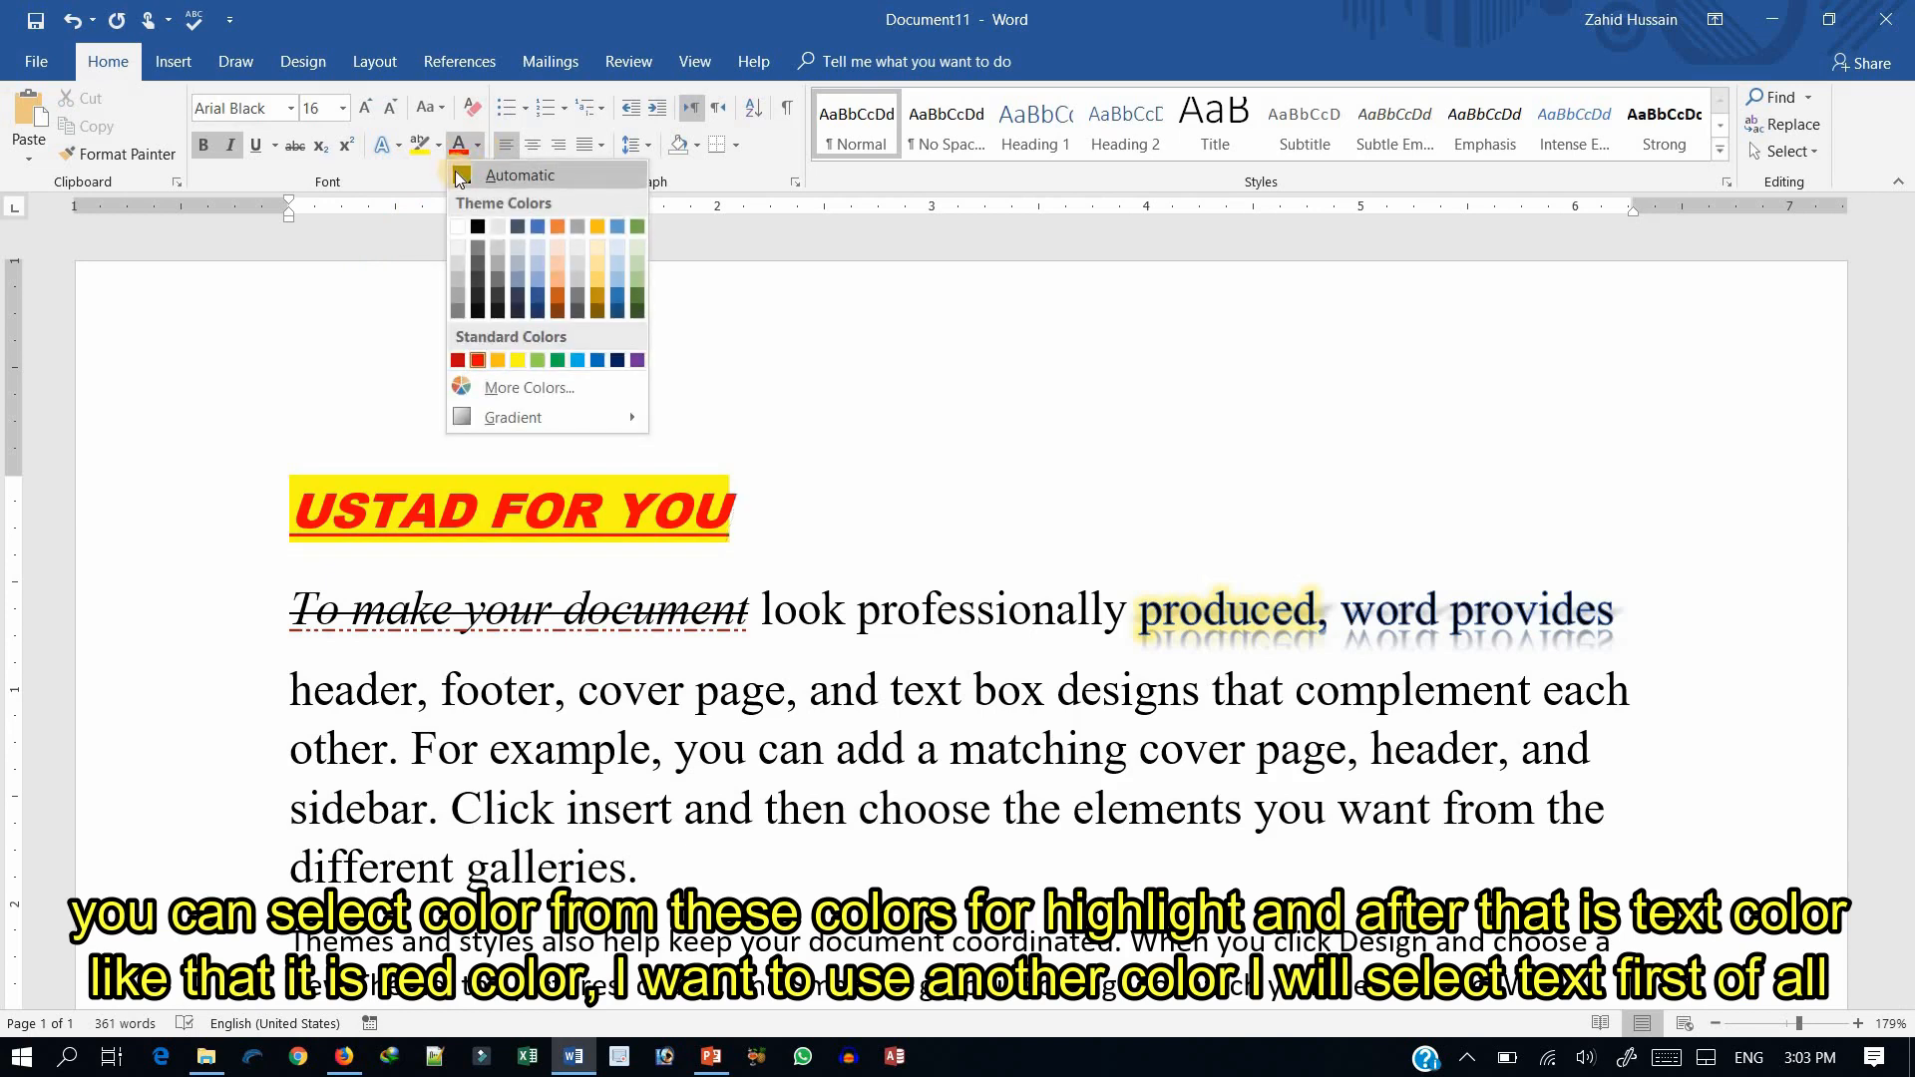
{"action": "left_click", "coordinate": [744, 513]}
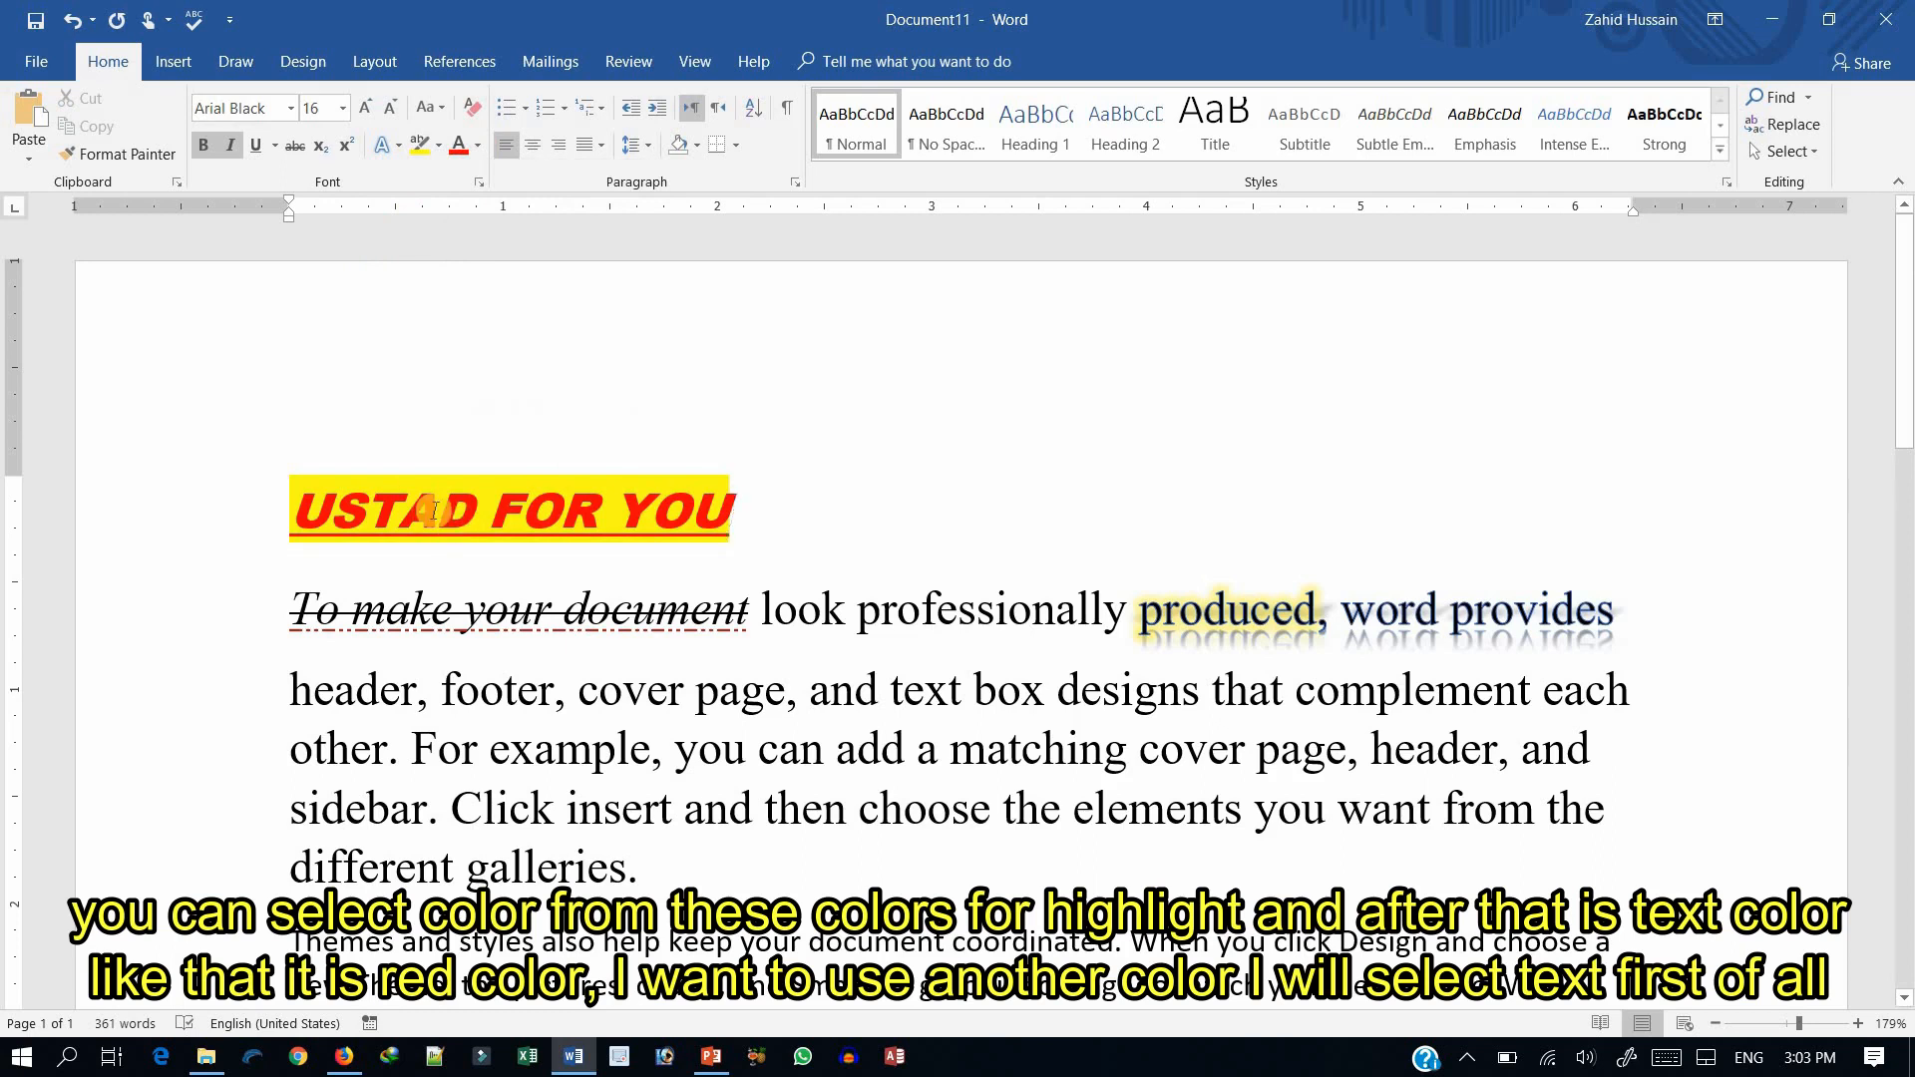
{"action": "left_click_drag", "start_coordinate": [743, 513], "coordinate": [329, 511]}
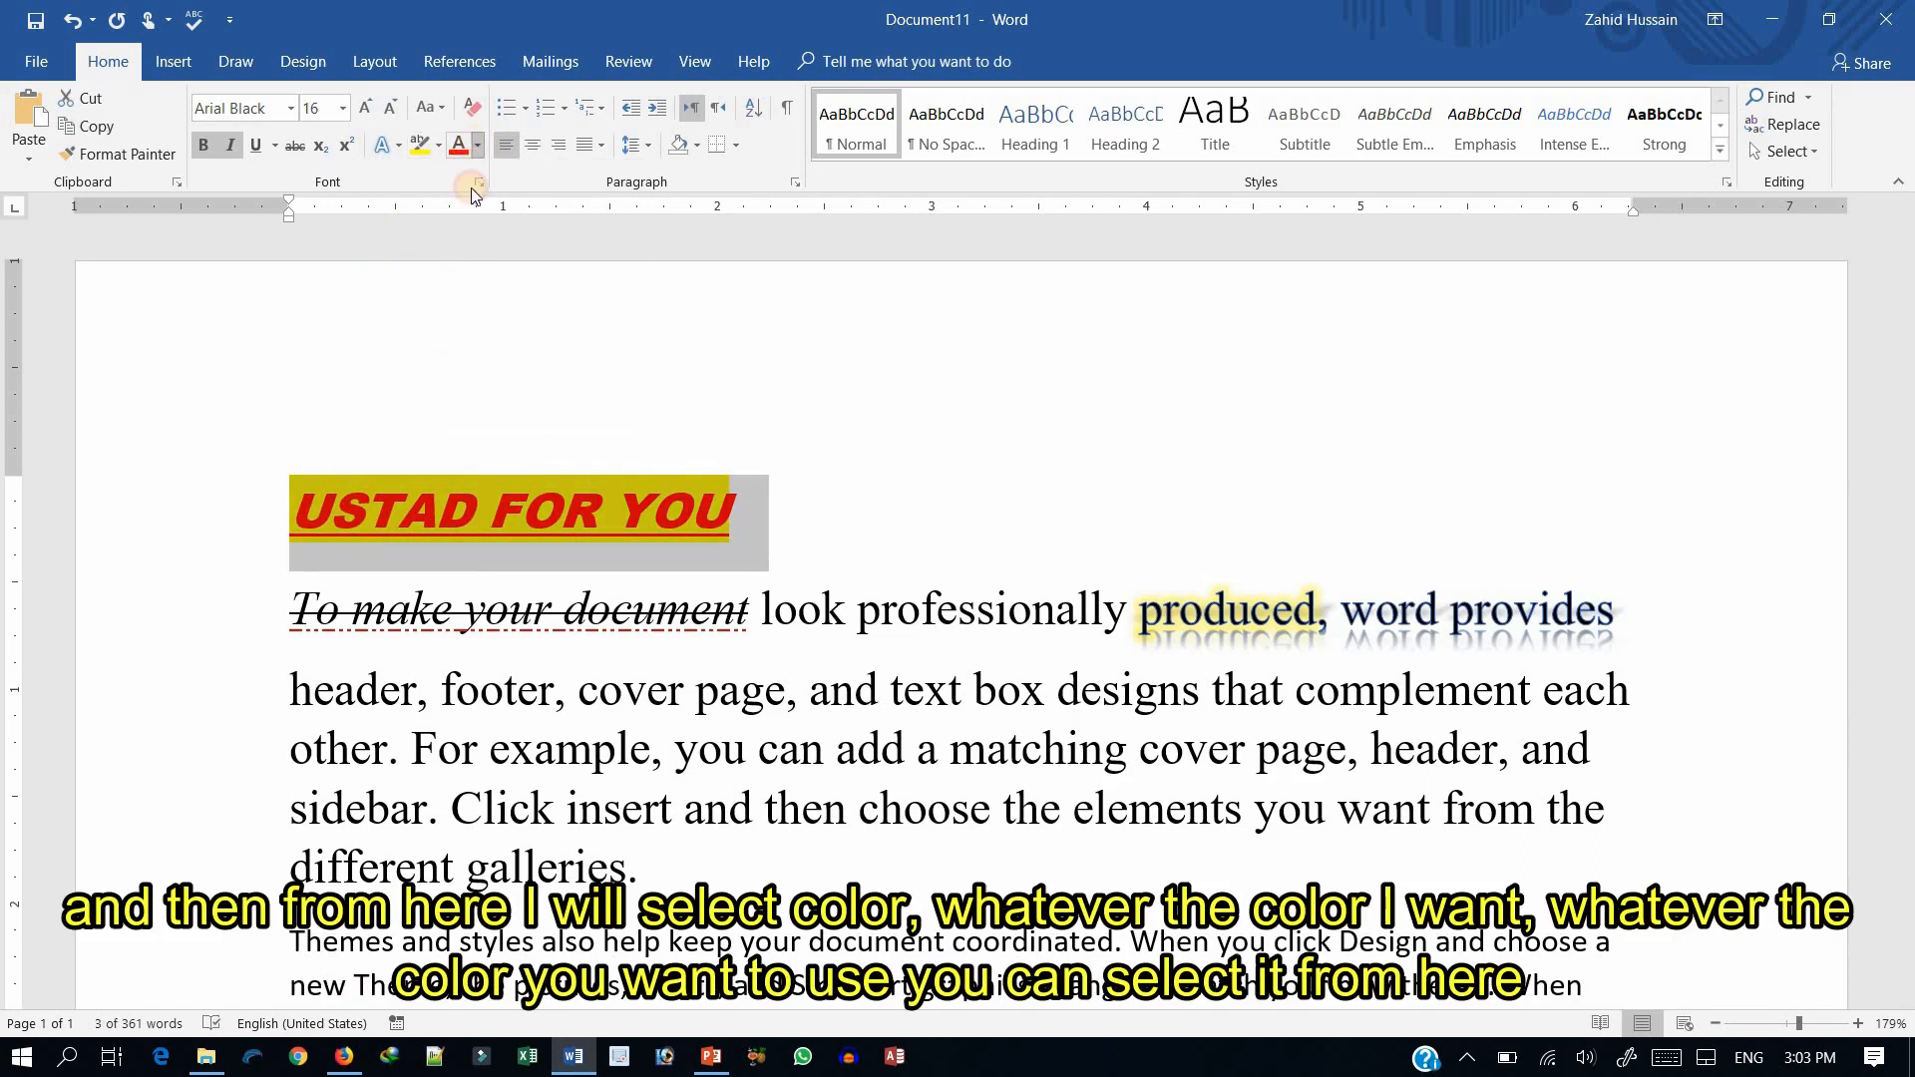
{"action": "left_click", "coordinate": [478, 145]}
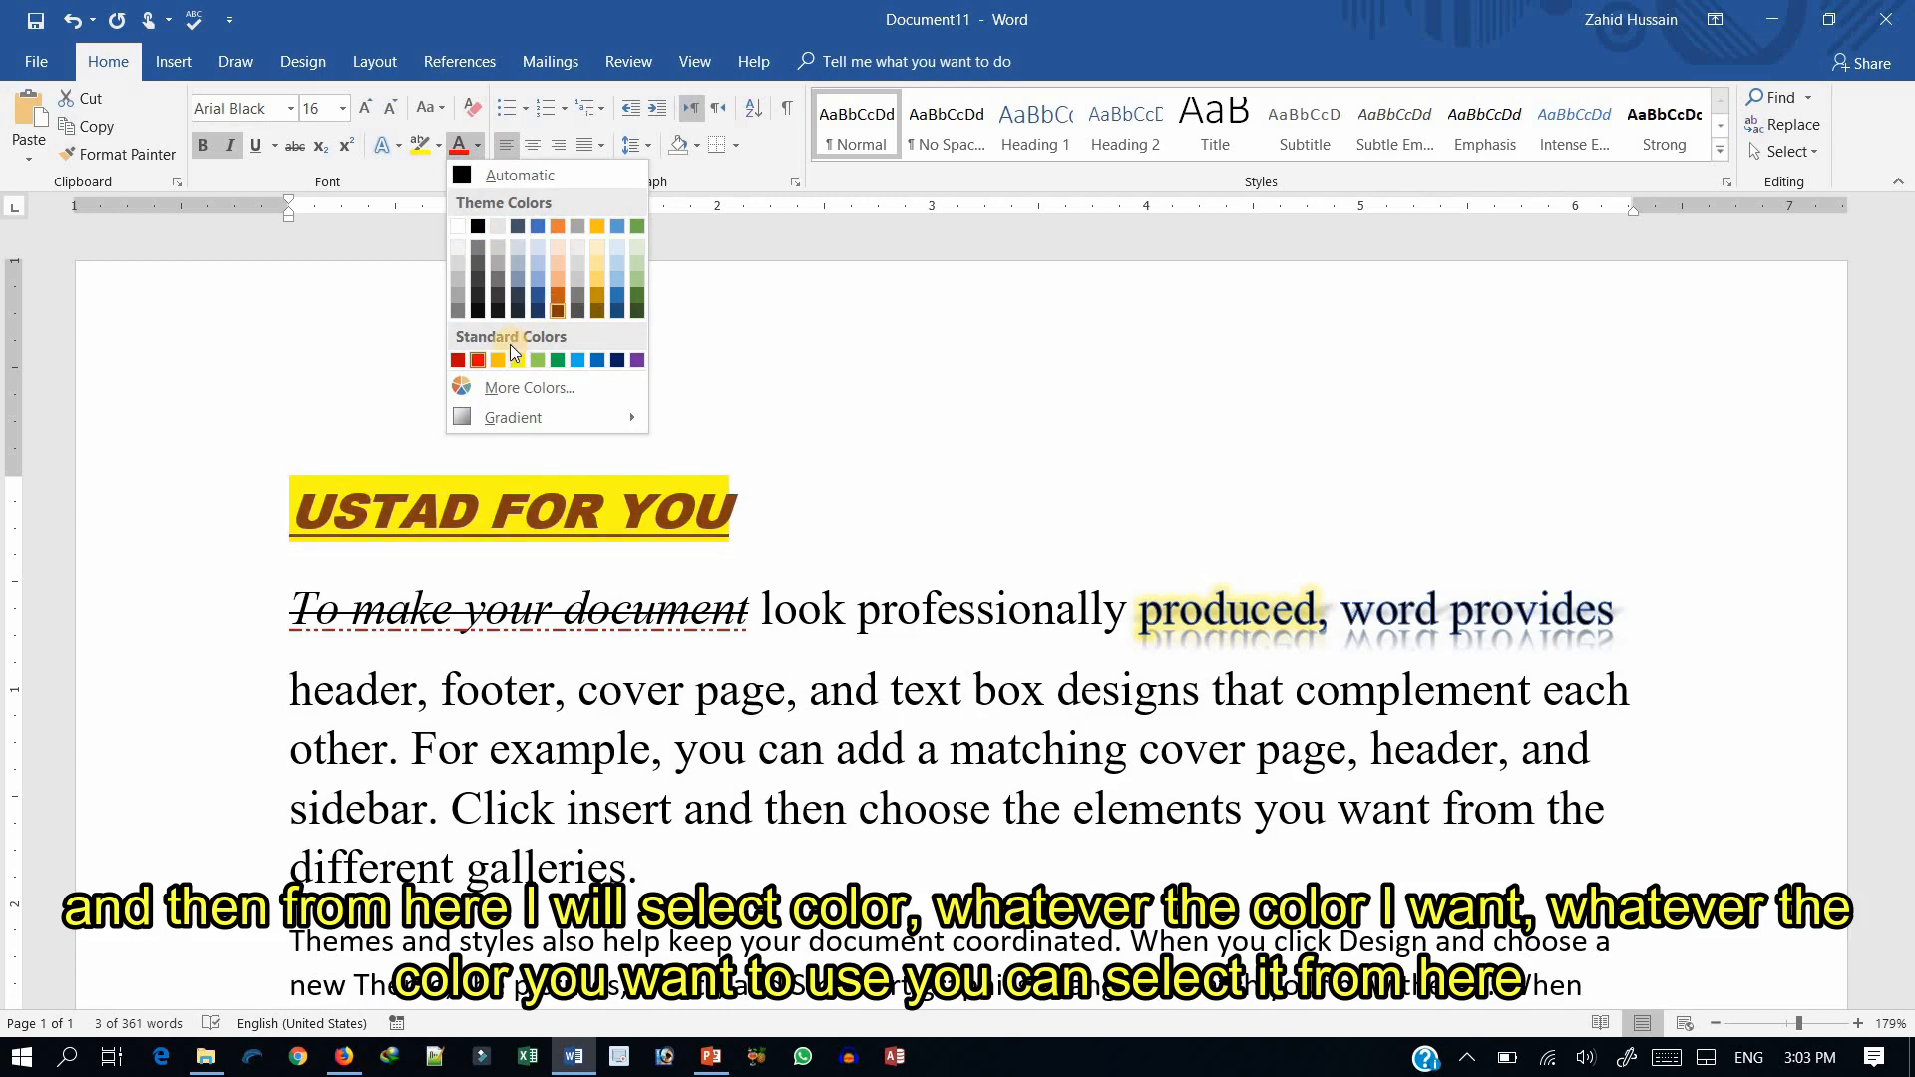
{"action": "left_click", "coordinate": [559, 296]}
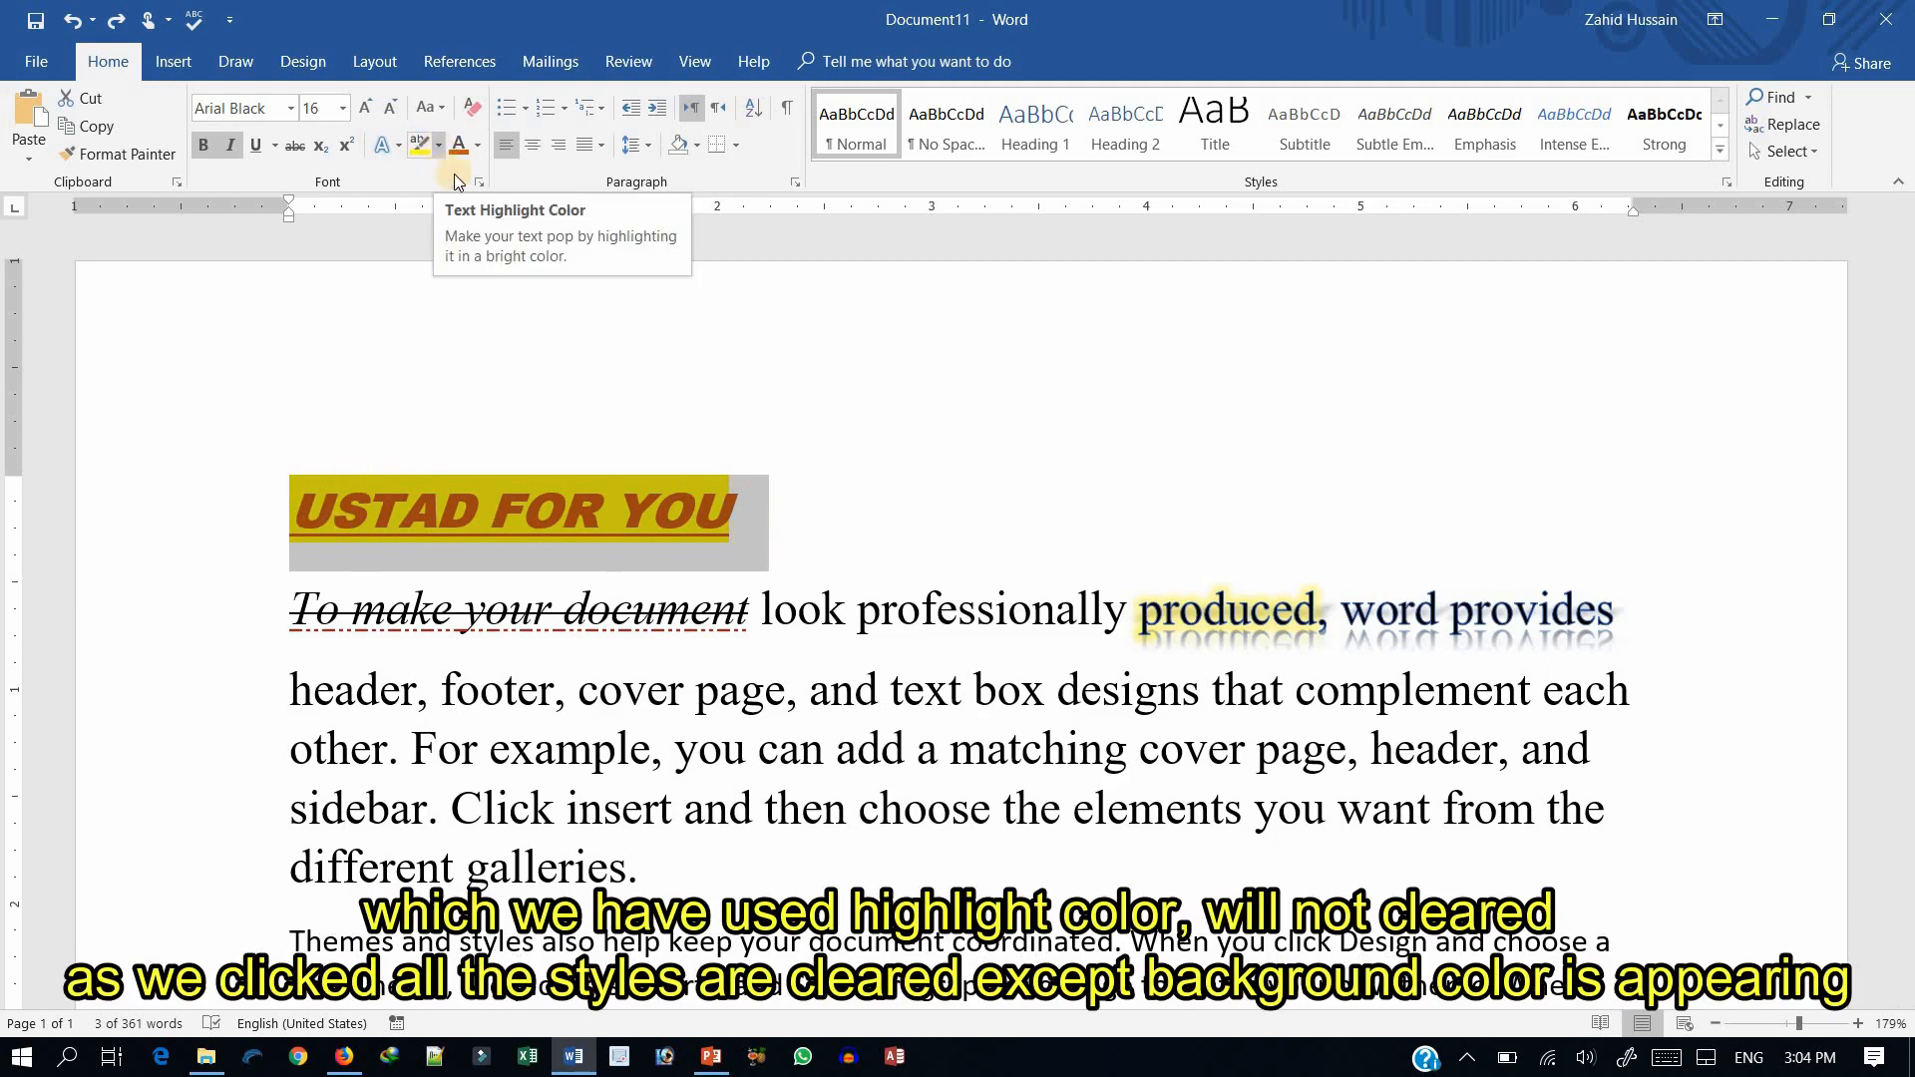
- Clear all formatting from the heading "USTAD FOR YOU" and remove its highlight with No Color
{"action": "left_click", "coordinate": [472, 106]}
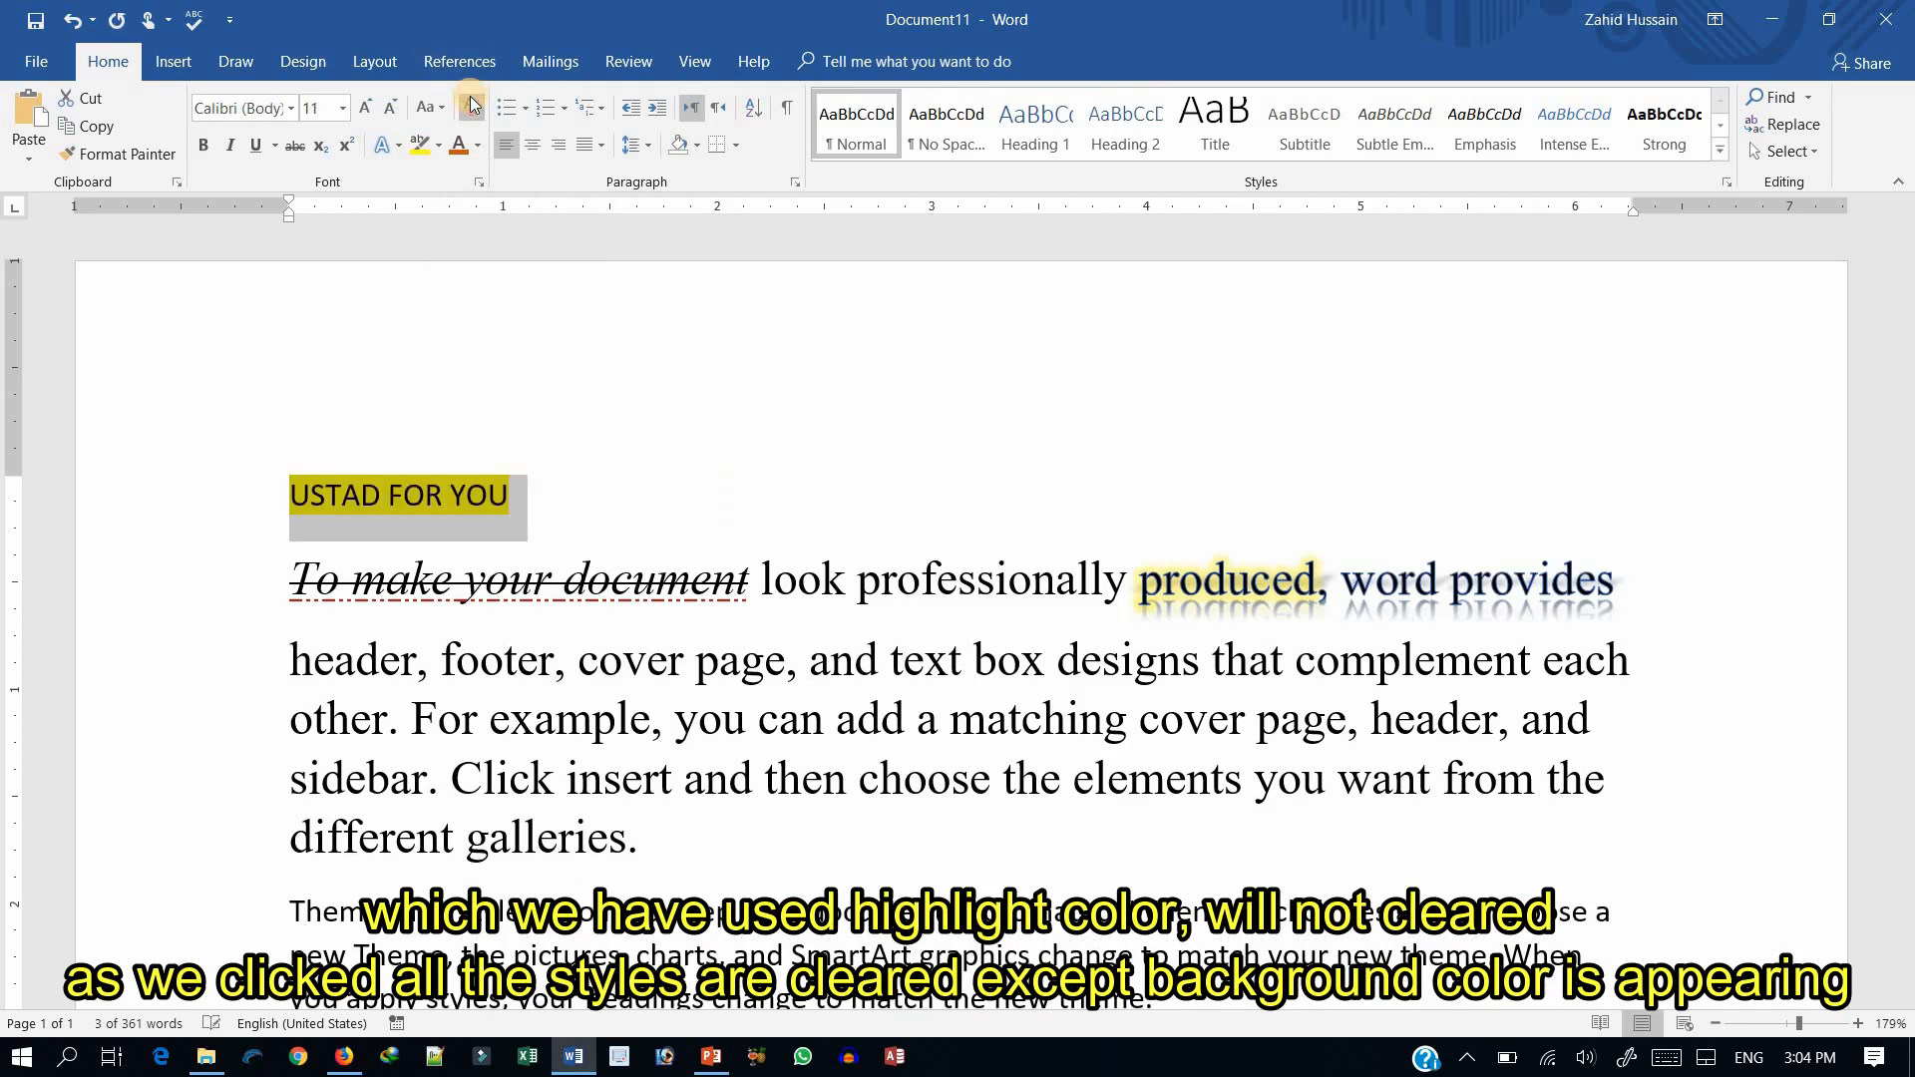
{"action": "left_click", "coordinate": [585, 483]}
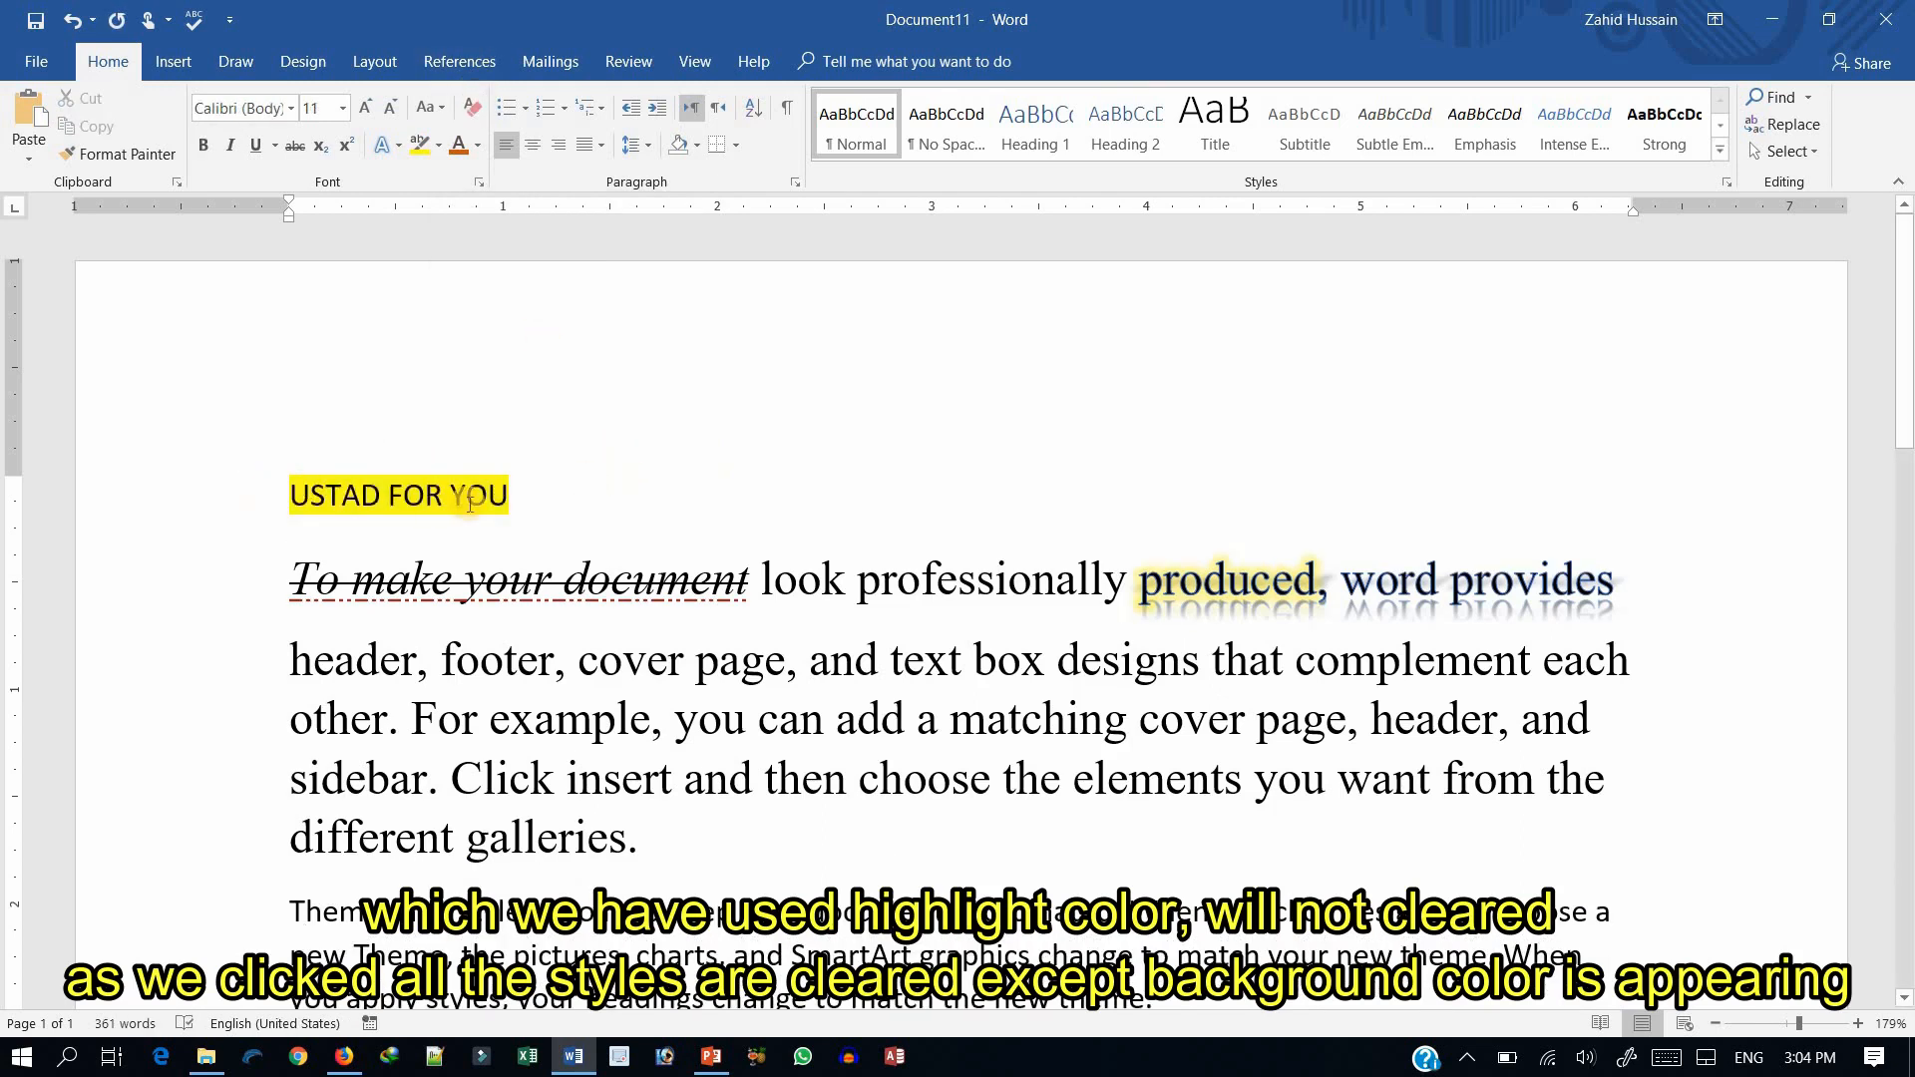
{"action": "triple_click", "coordinate": [361, 496]}
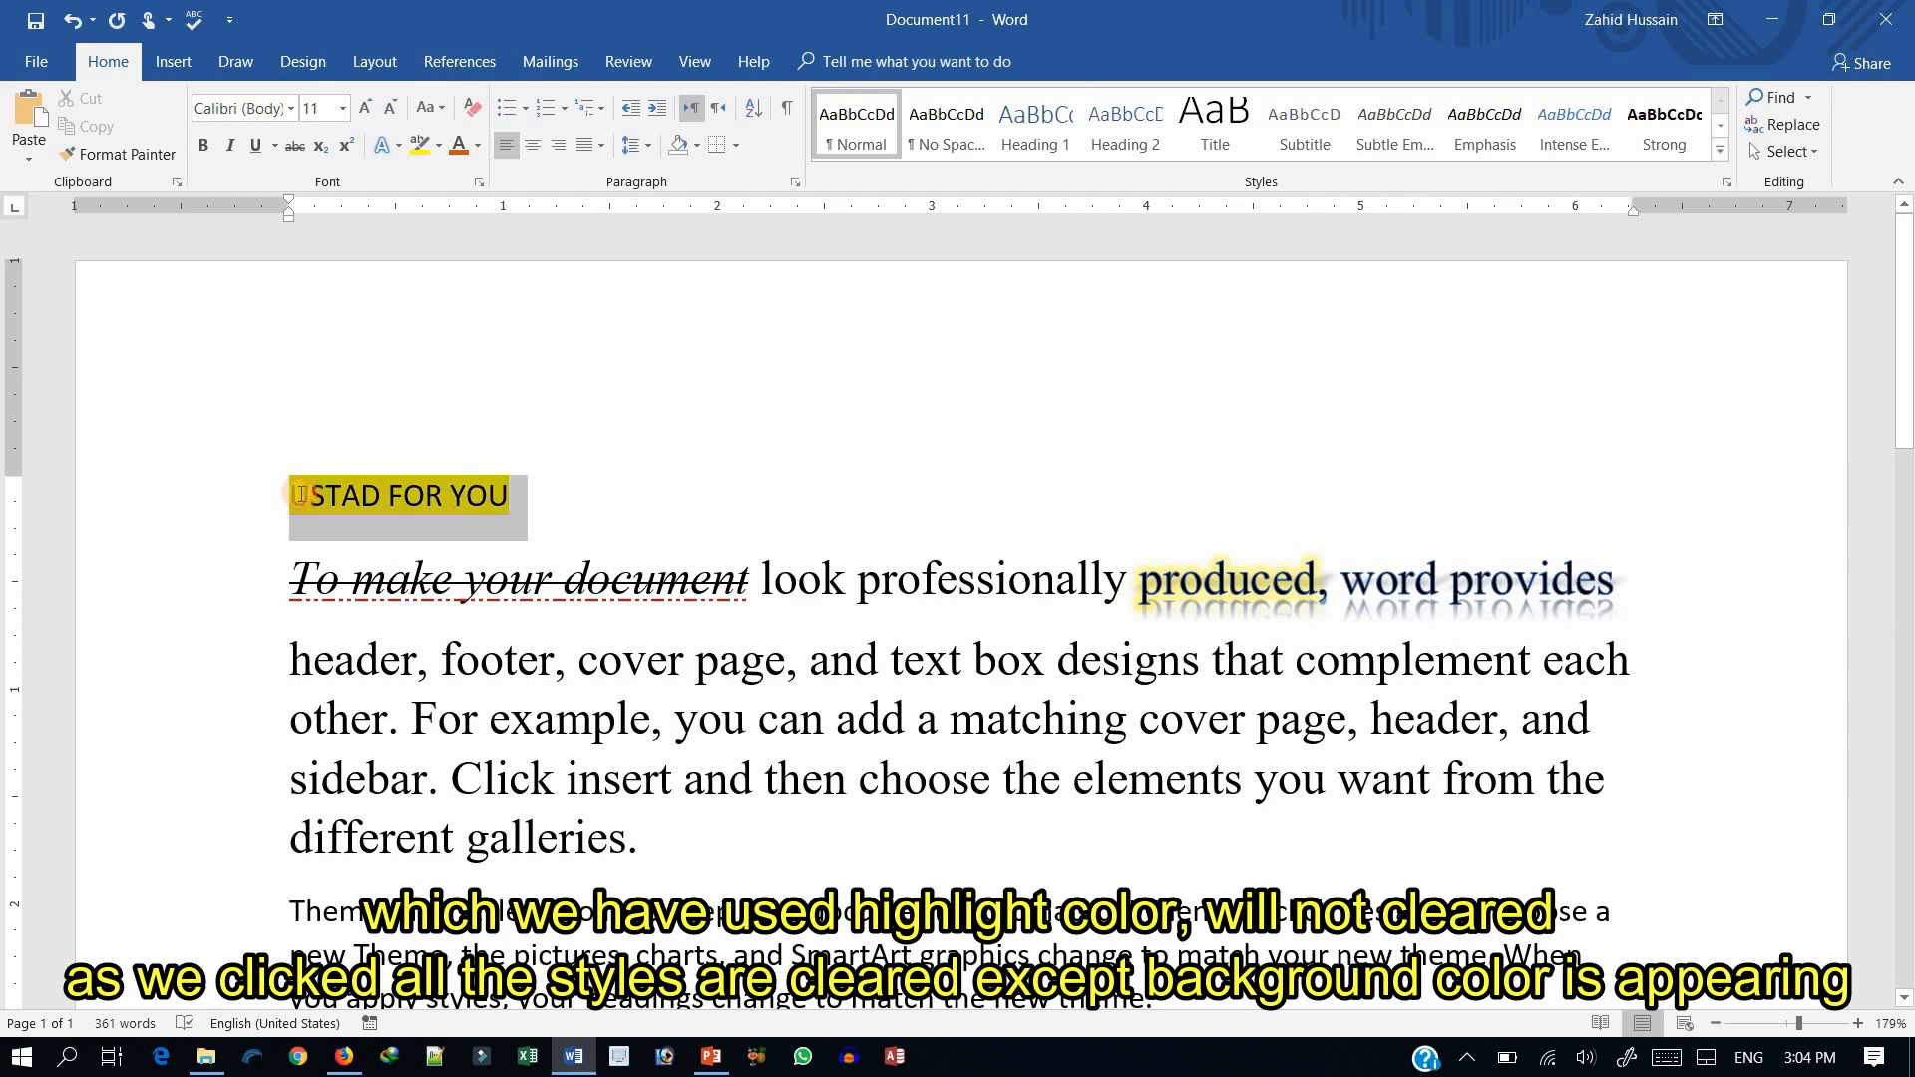
{"action": "left_click", "coordinate": [439, 151]}
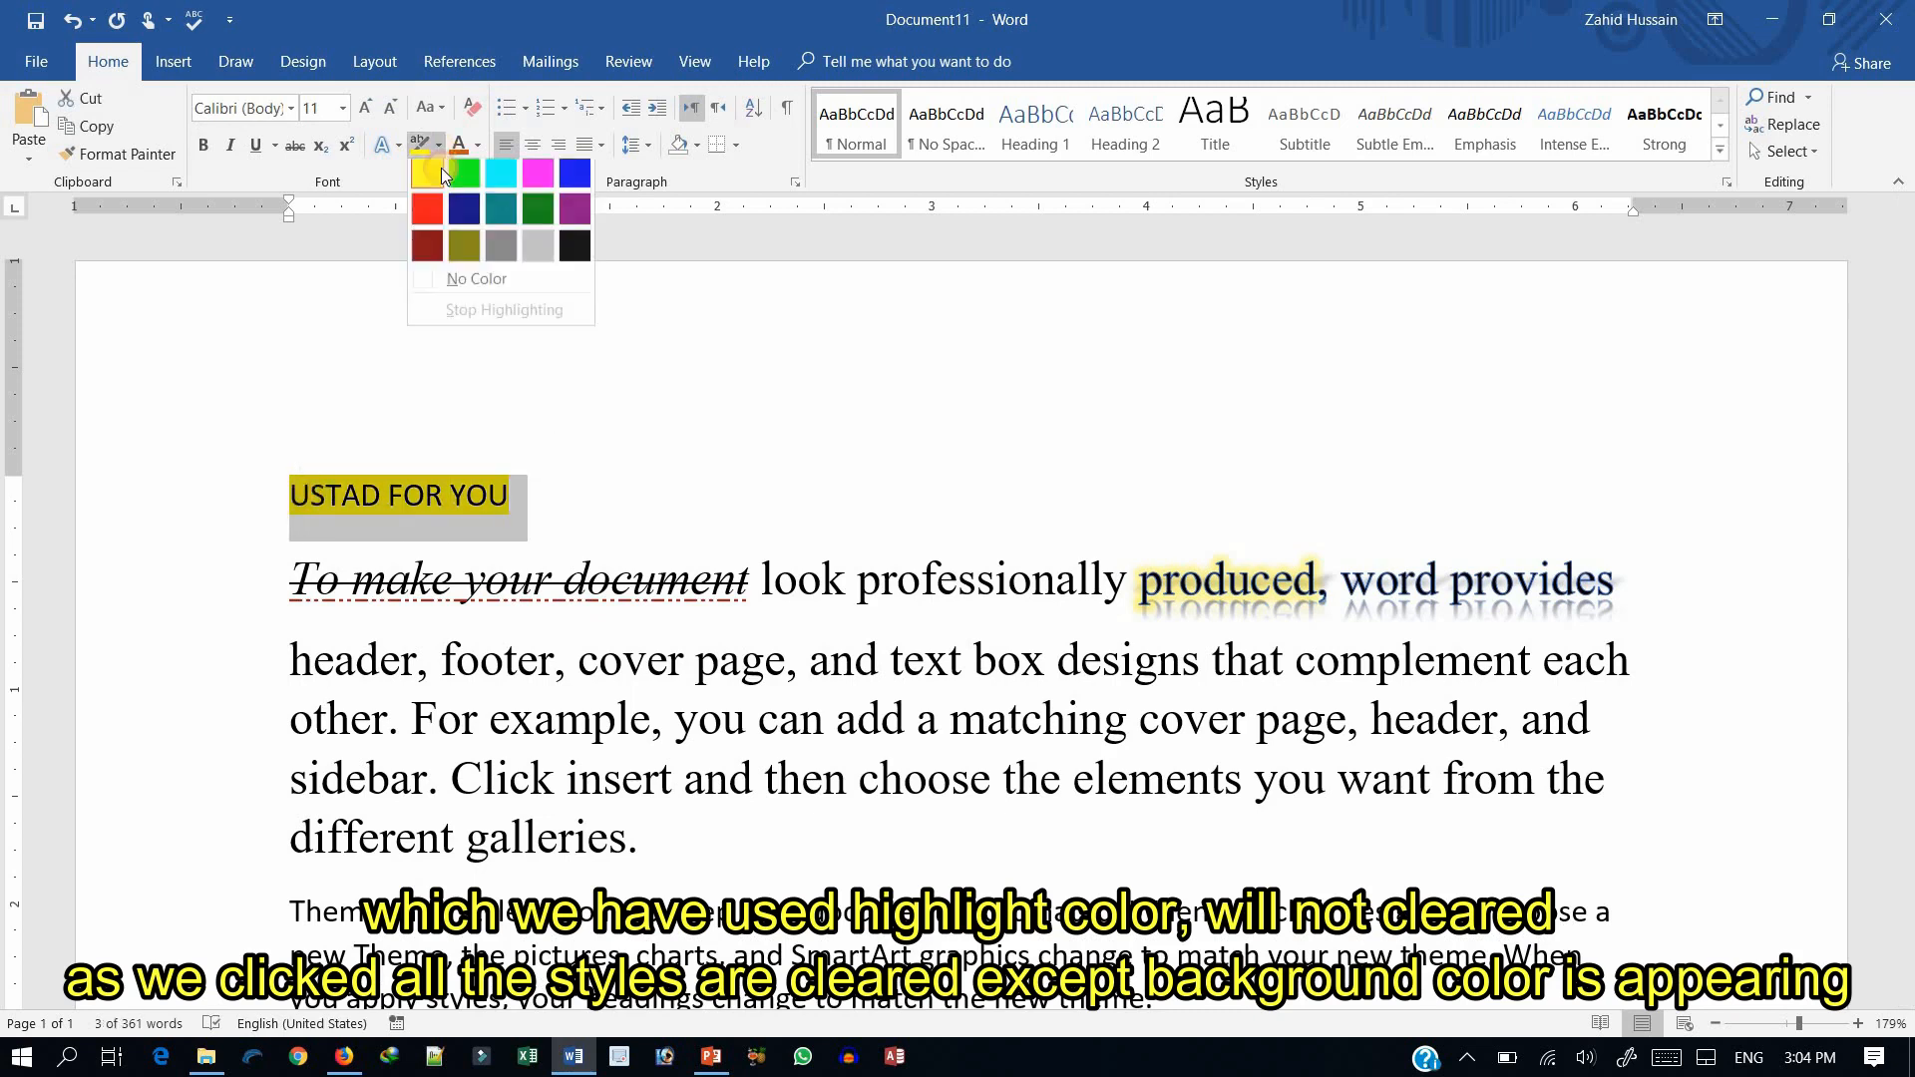
{"action": "left_click", "coordinate": [431, 283]}
{"action": "left_click", "coordinate": [815, 468]}
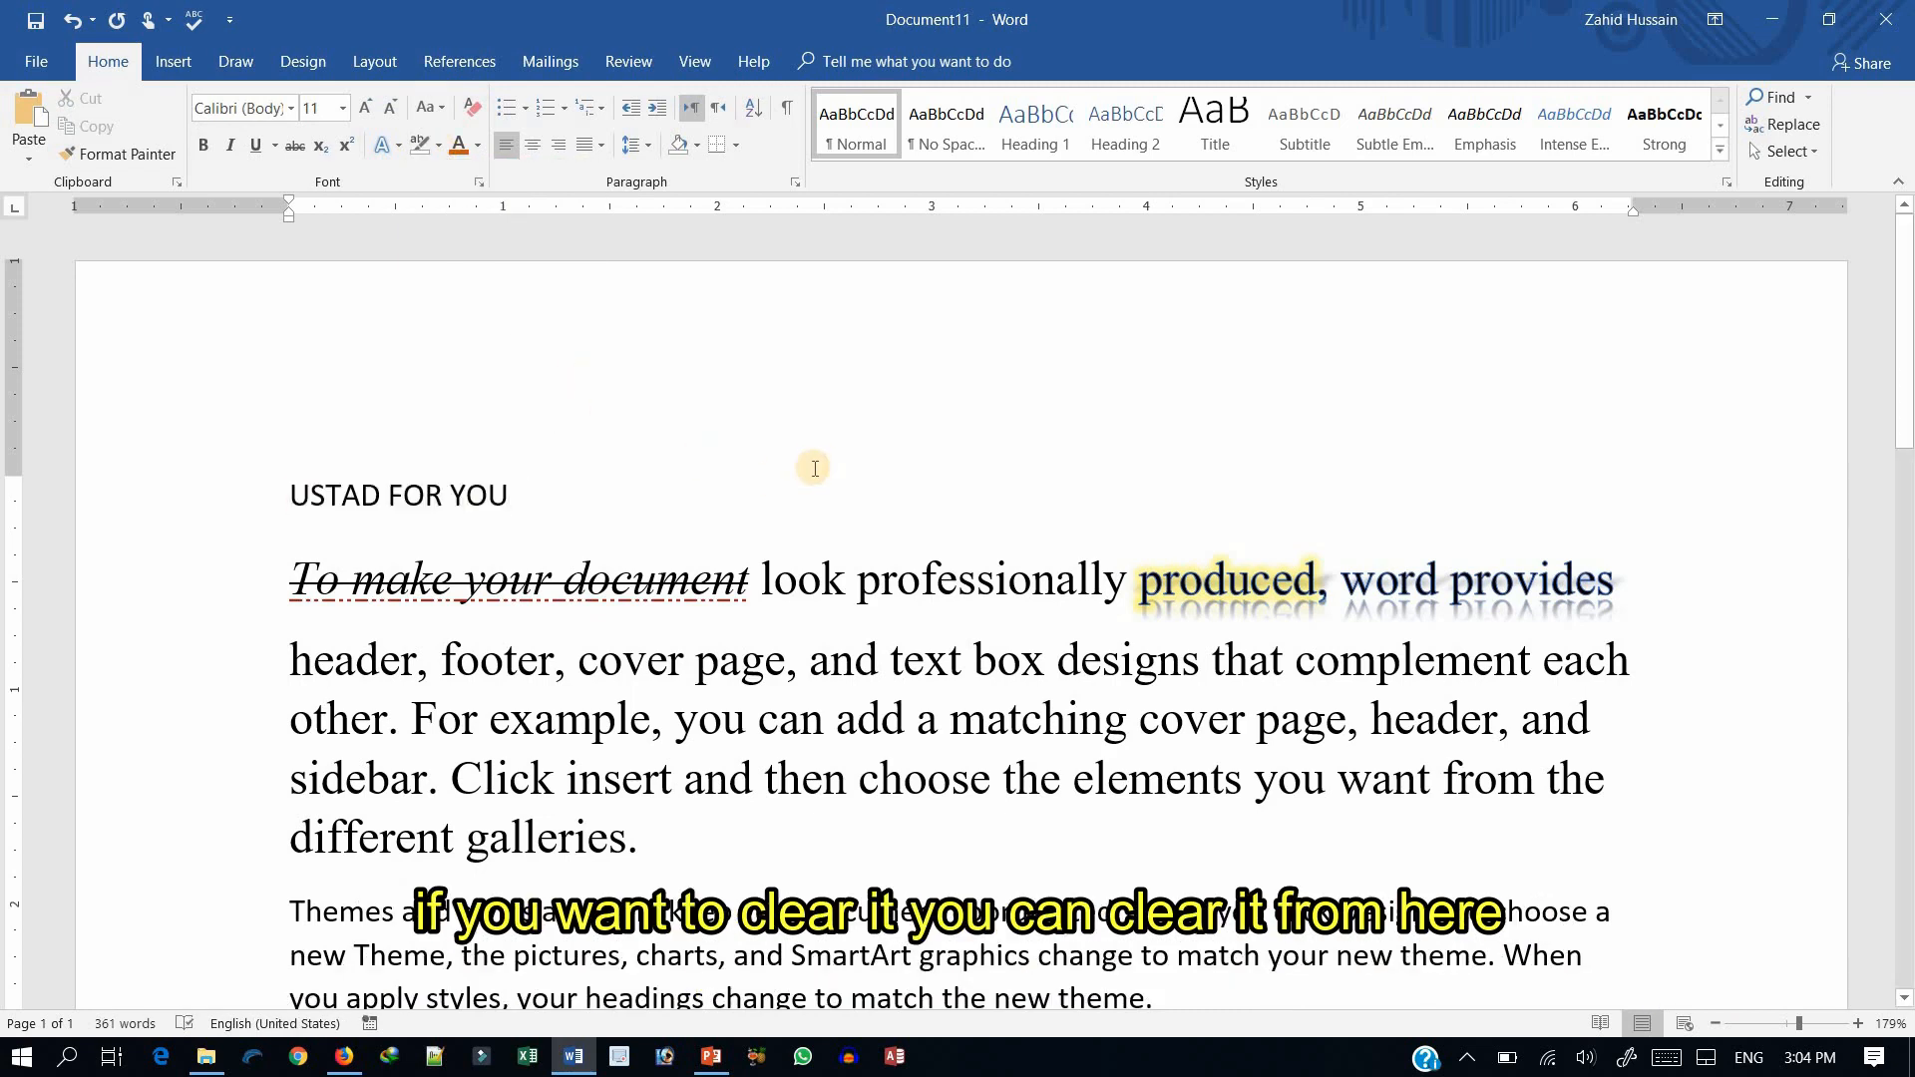